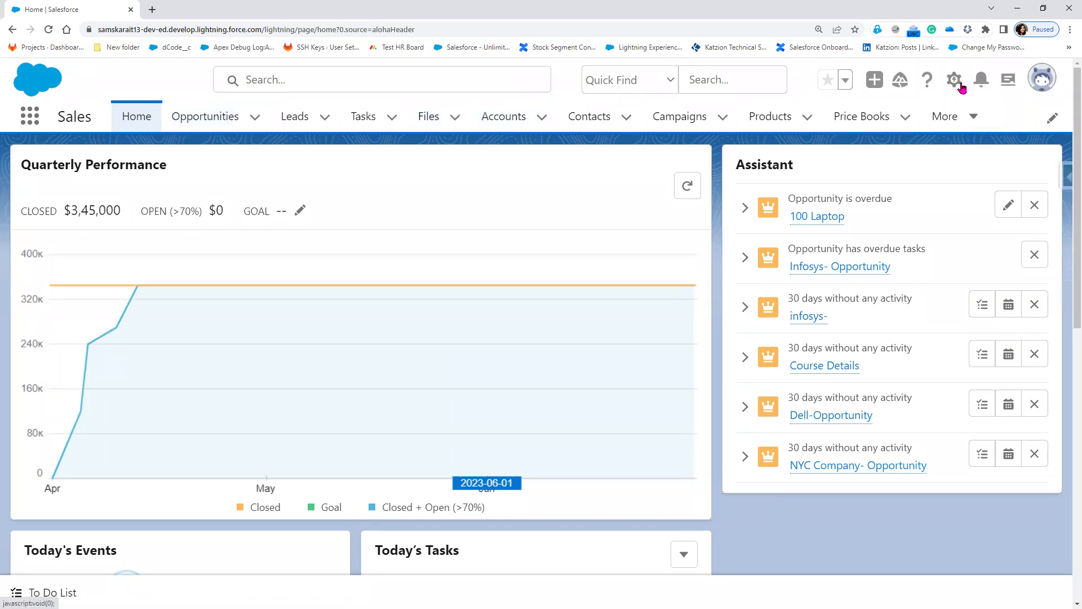
Open Salesforce Setup and go to the Object Manager
left_click(897, 128)
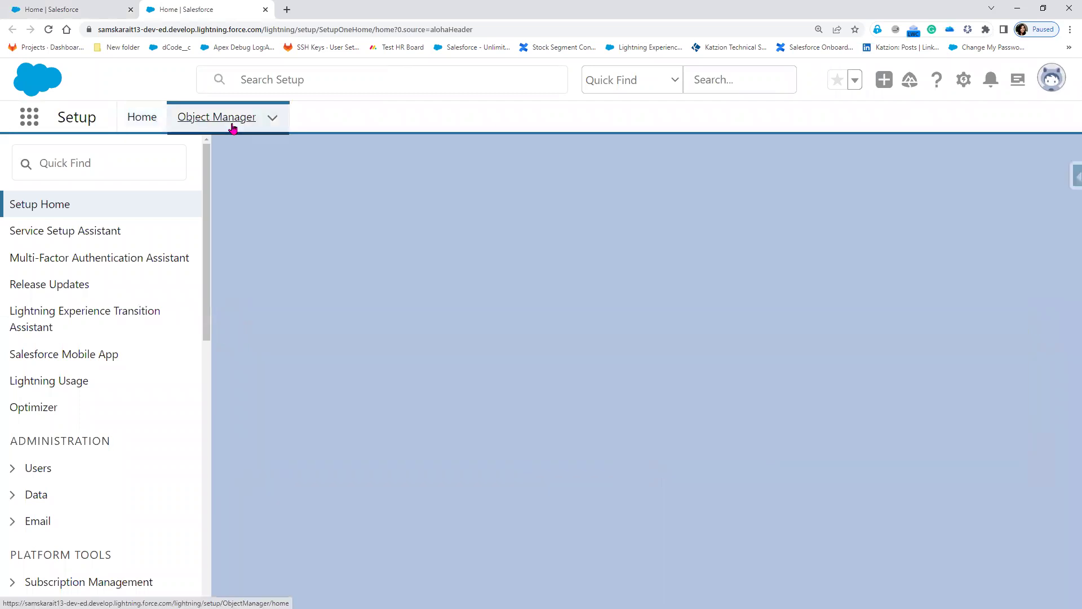
left_click(233, 127)
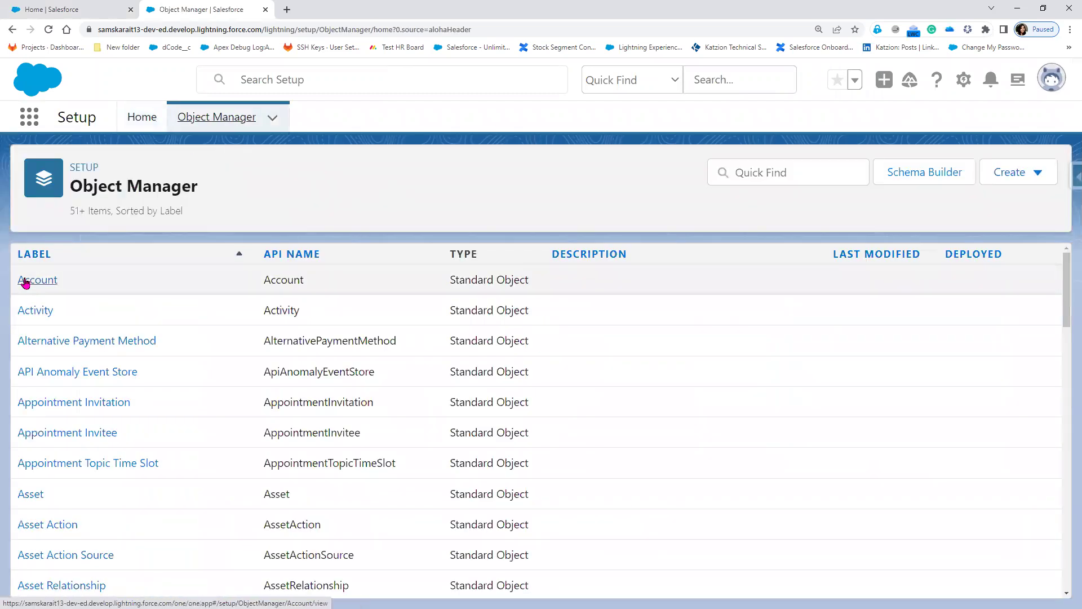
Return to the Sales app and open the infosys account record from the recently viewed accounts
left_click(43, 16)
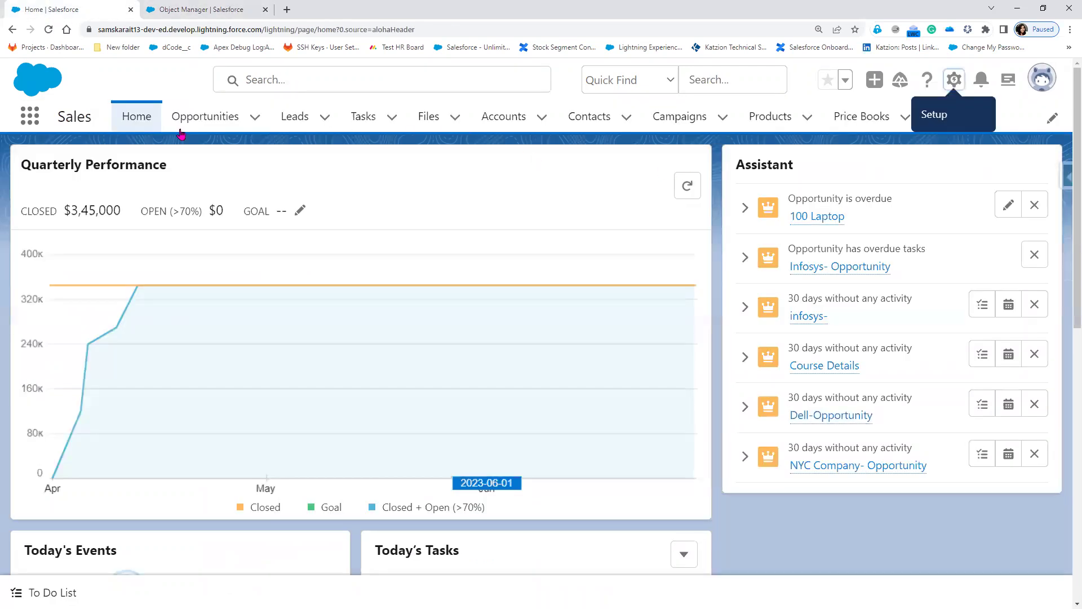
left_click(492, 128)
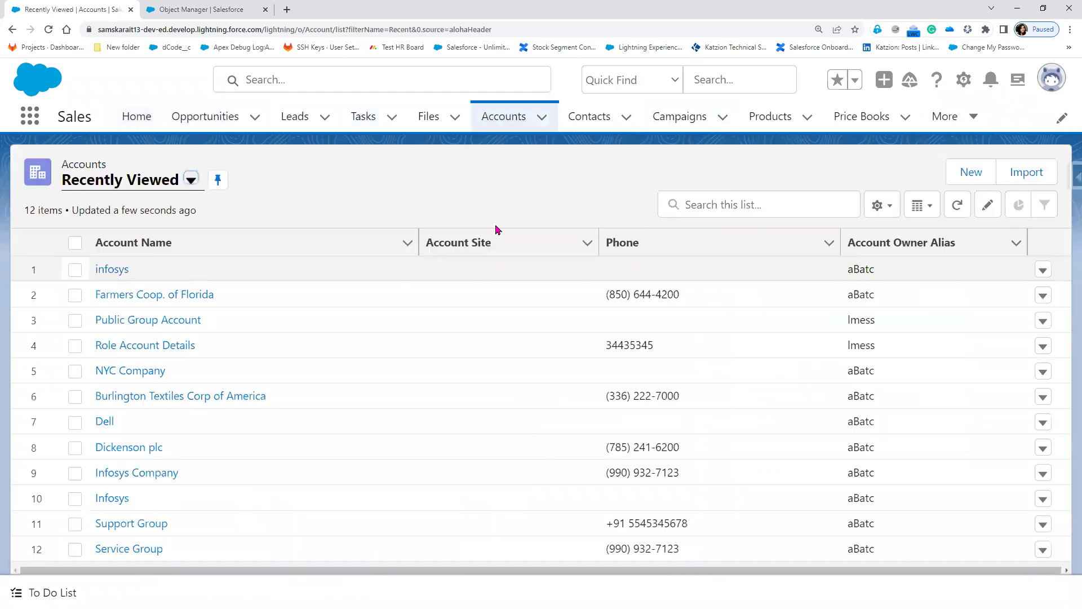
left_click(968, 116)
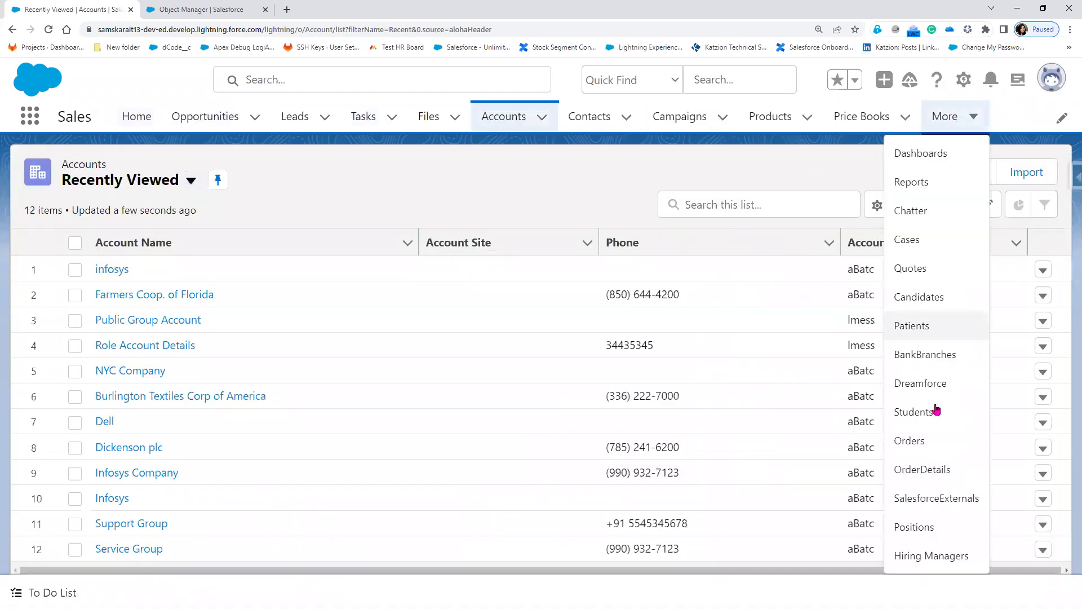
left_click(119, 274)
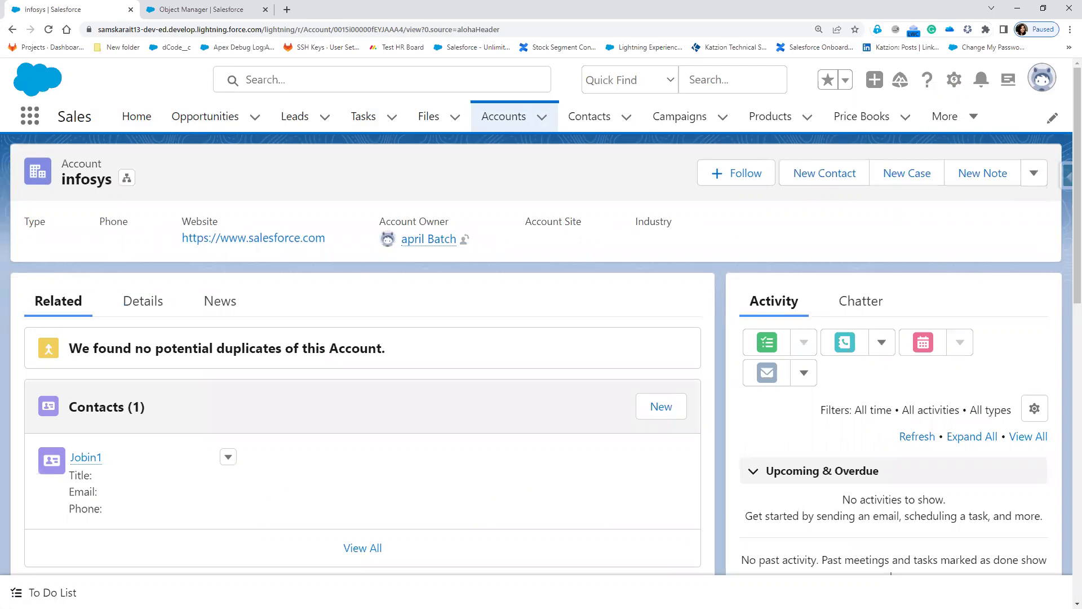
key("ctrl+2")
left_click_drag(111, 283, 177, 315)
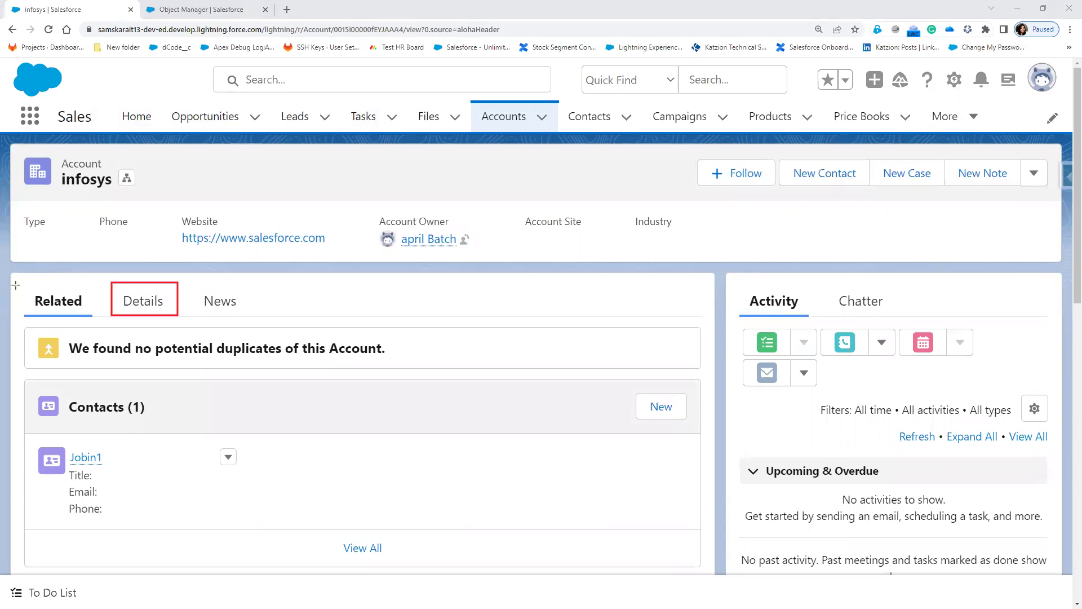
left_click_drag(16, 285, 109, 314)
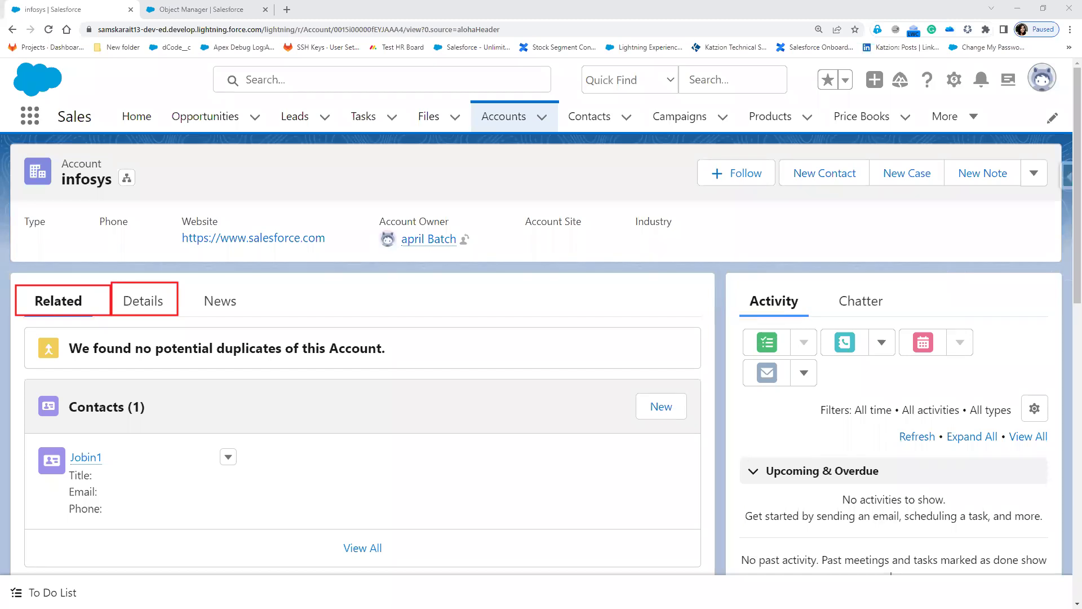
Switch to Salesforce Classic and open the infosys account from the recent items
left_click(1036, 85)
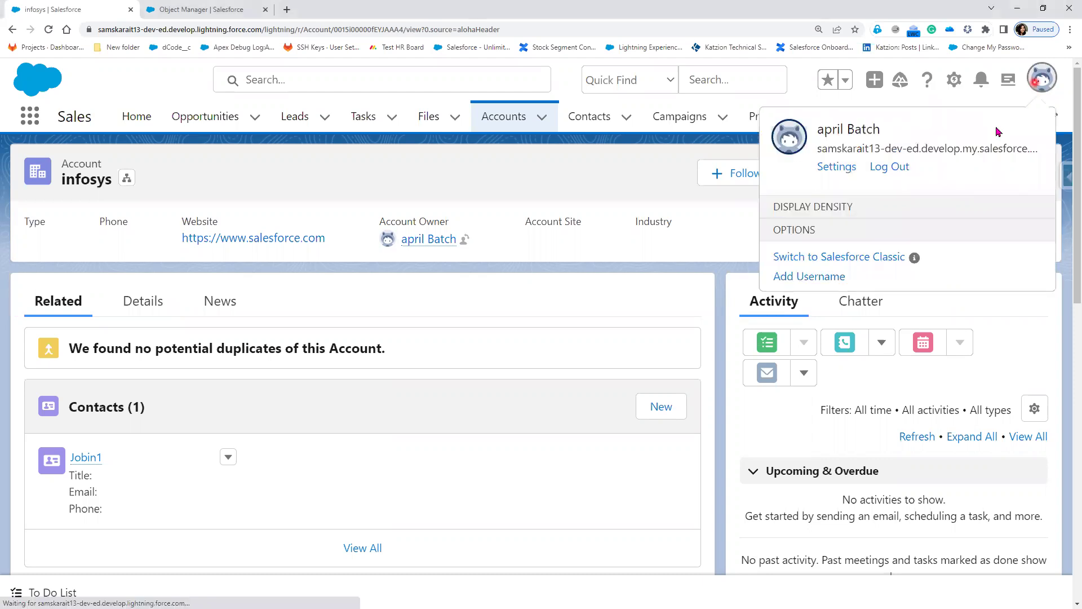
left_click(883, 576)
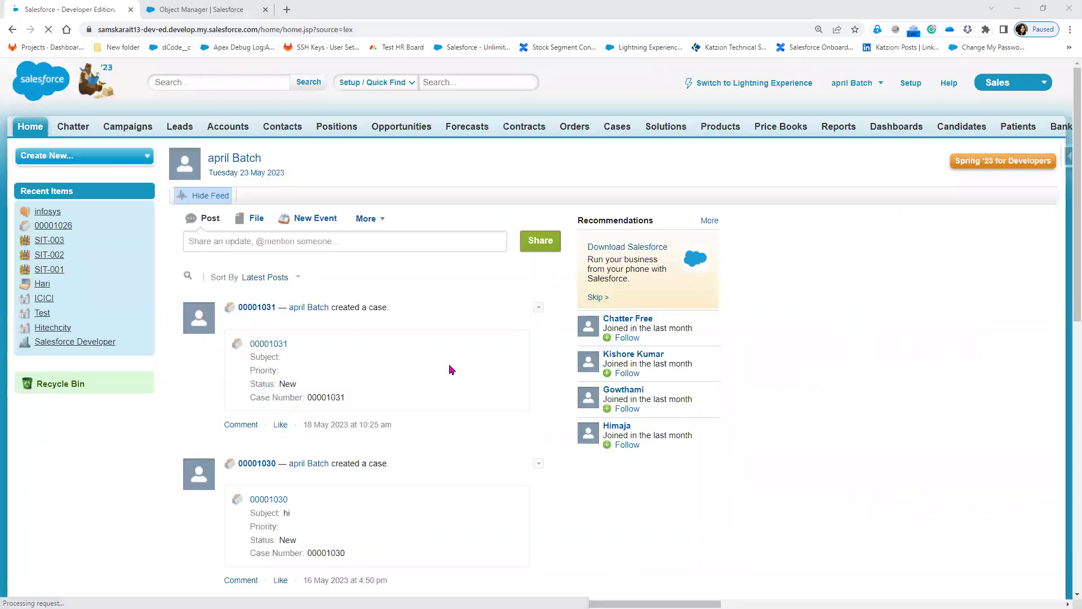
left_click(41, 218)
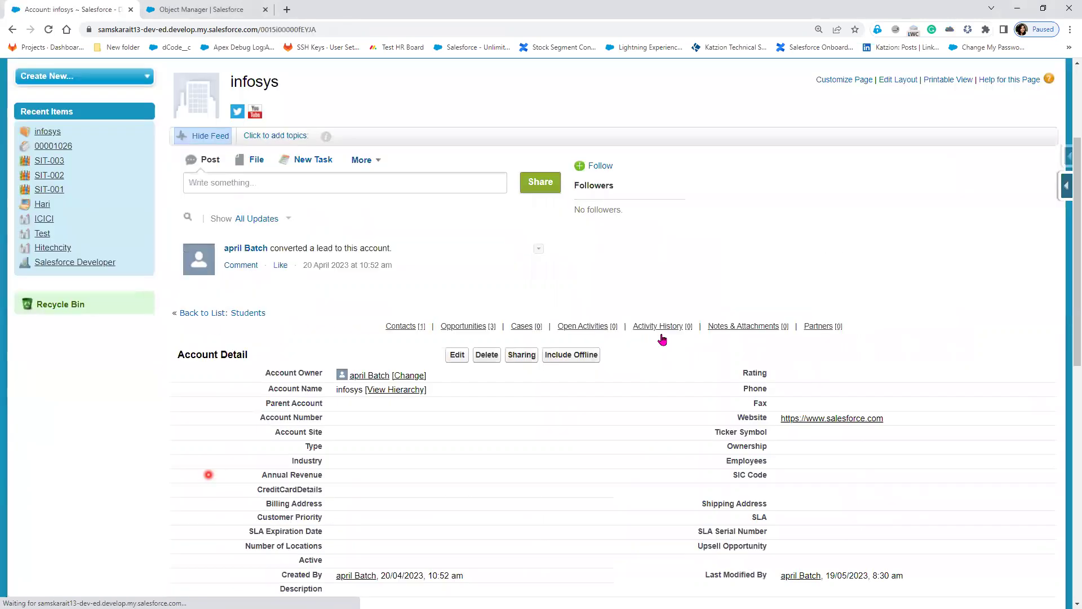
Examine the Account Detail section and the Contacts and Opportunities related lists on the infosys account page
left_click(867, 474)
scroll(817, 470, "down", 4)
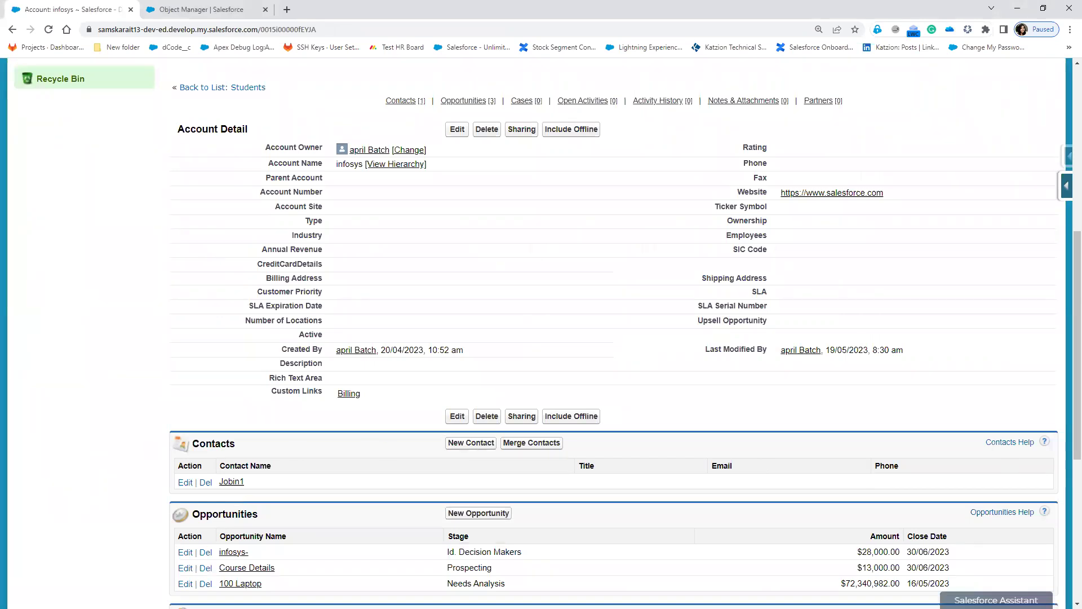
left_click_drag(151, 104, 964, 405)
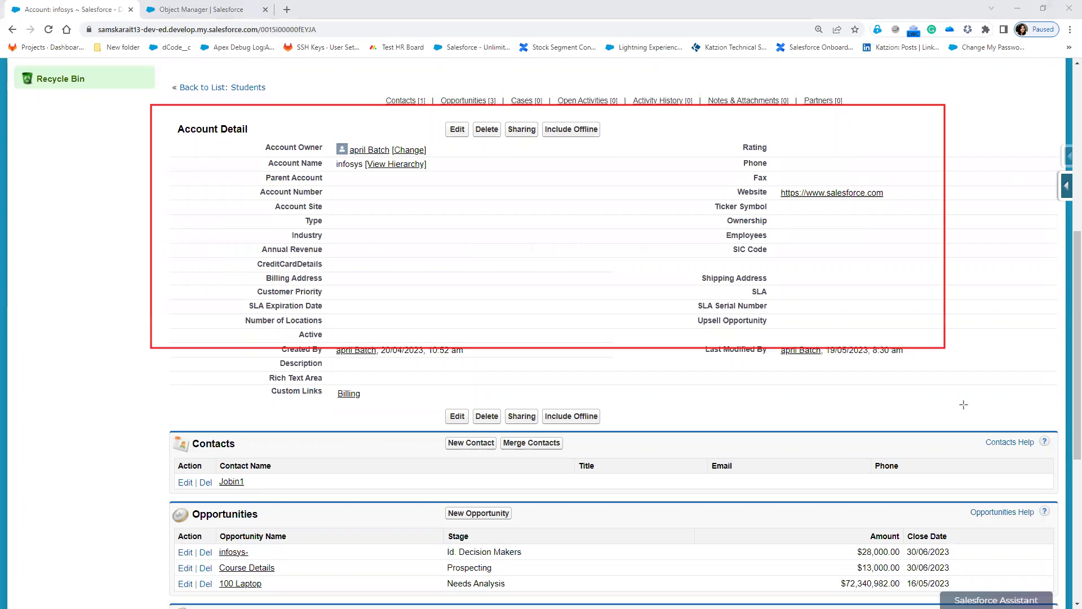
mouse_move(152, 413)
left_mouse_down()
mouse_move(664, 444)
mouse_move(1058, 607)
left_mouse_up()
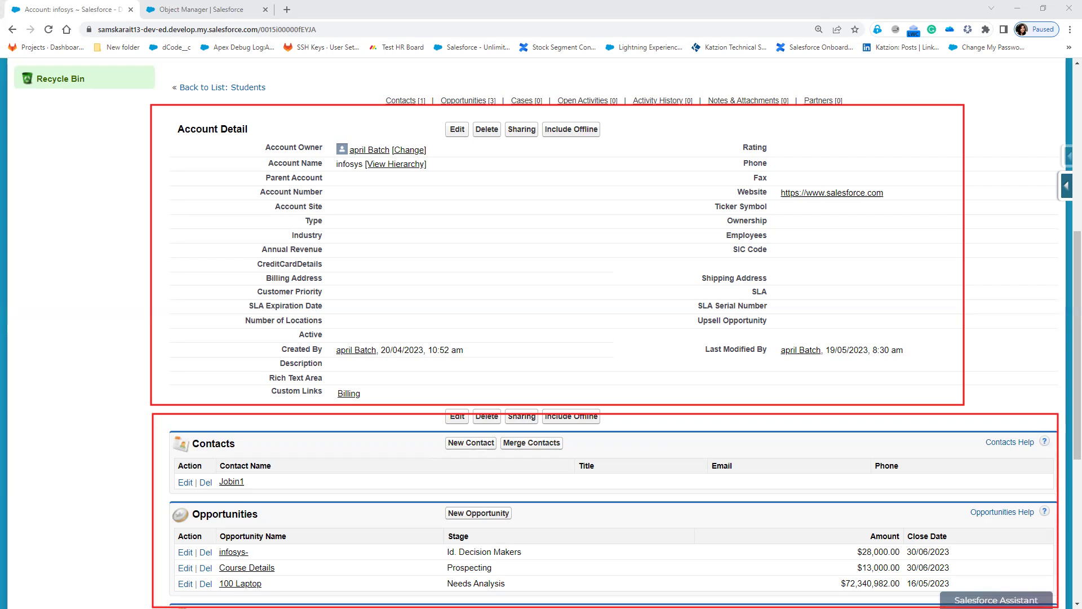
Open the account's page layout for editing and show the related lists available for it
left_click(438, 265)
left_click(1065, 190)
left_click(943, 312)
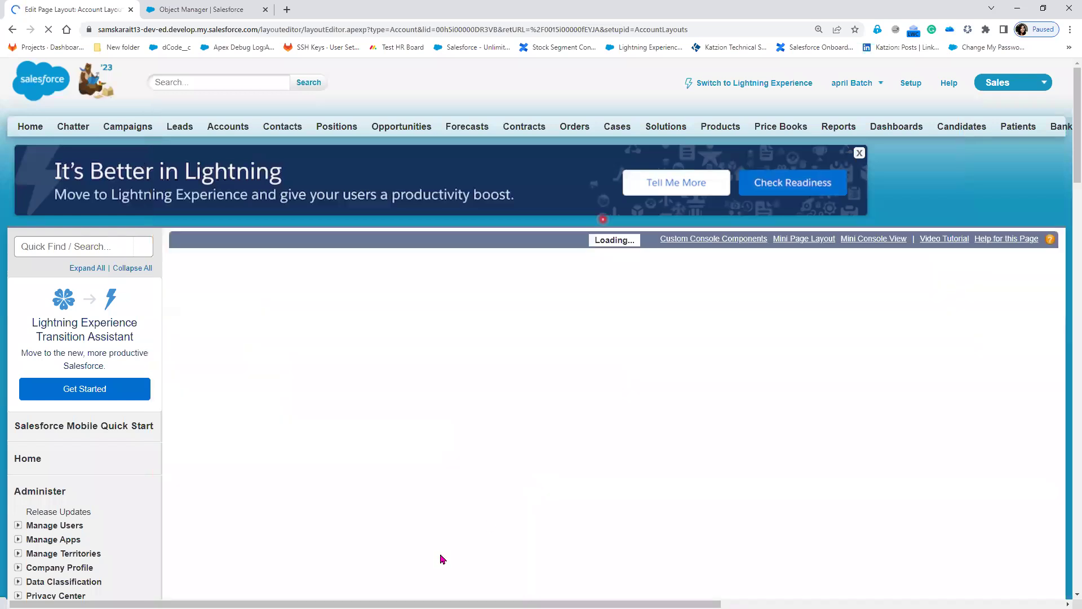
scroll(550, 521, "down", 7)
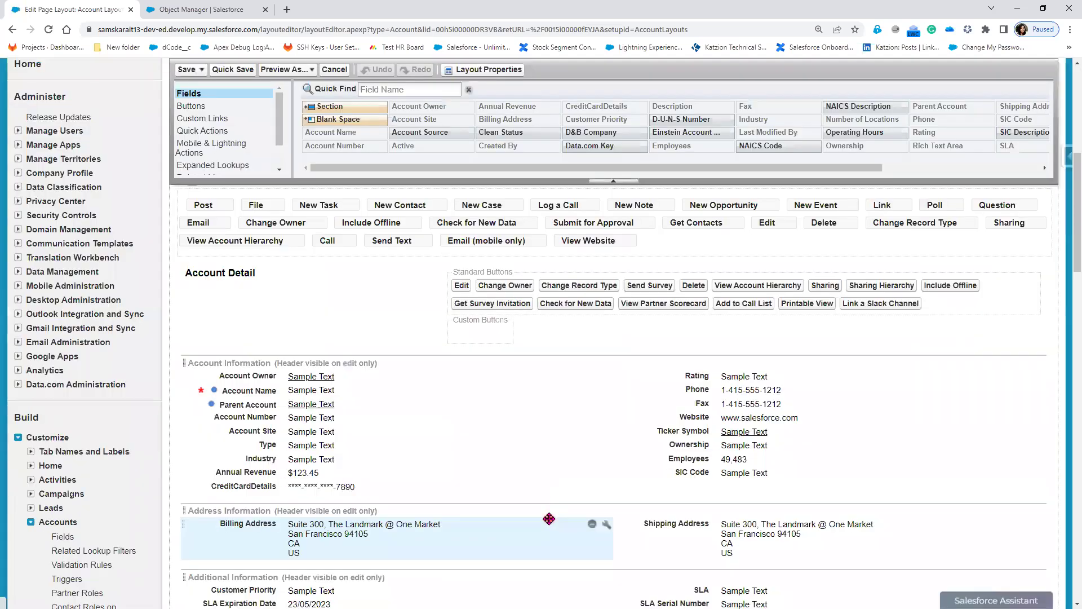
scroll(549, 518, "down", 2)
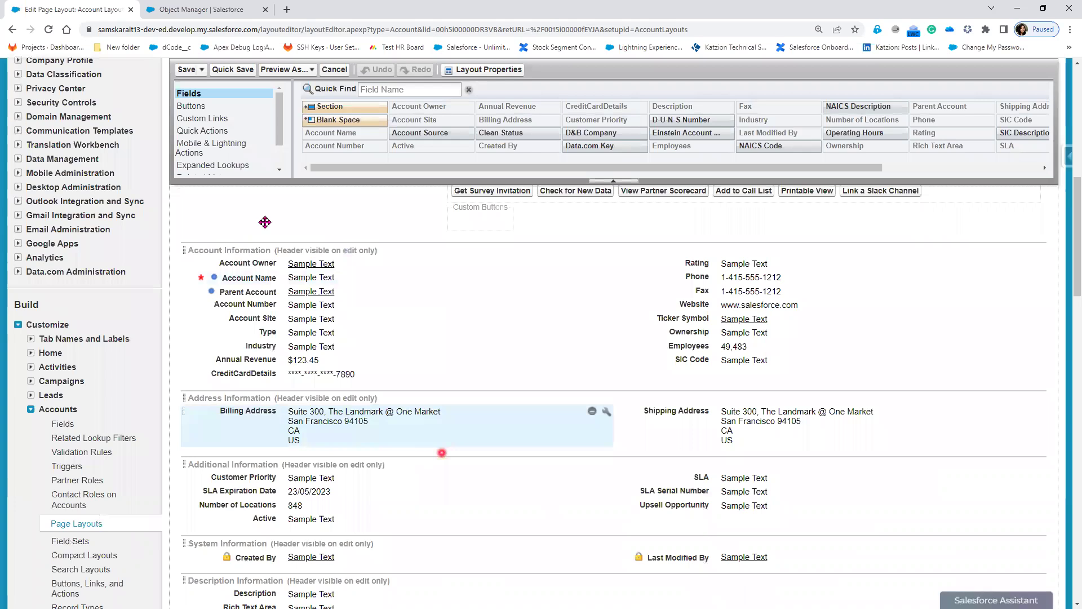
scroll(237, 163, "down", 1)
left_click(216, 150)
left_click(216, 151)
left_click(215, 146)
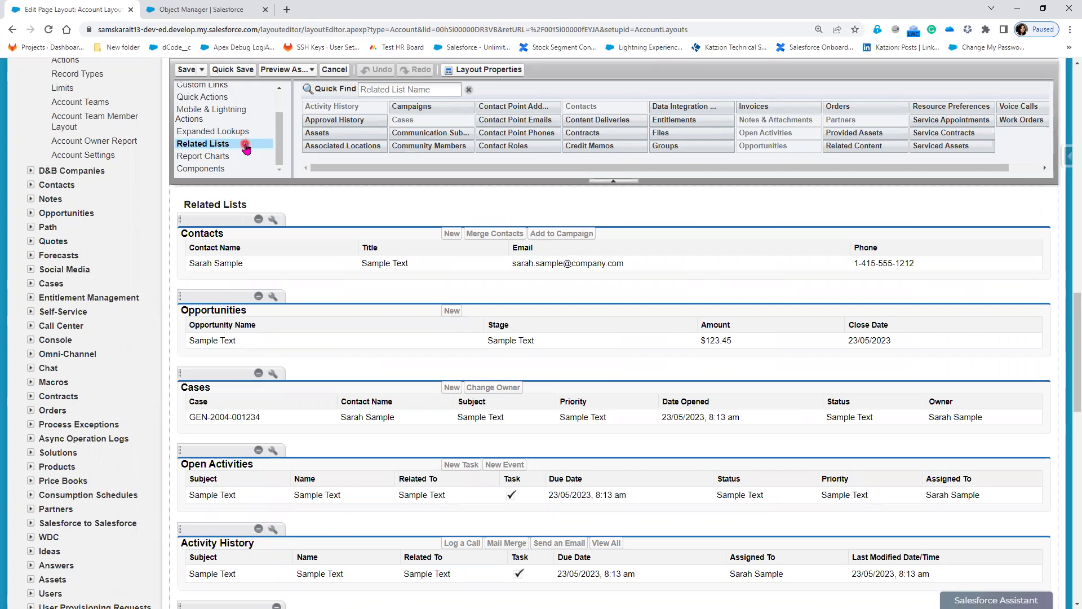
Examine the related lists placed on the Account Layout and those available in the layout editor's palette
left_click(257, 247)
scroll(716, 363, "up", 2)
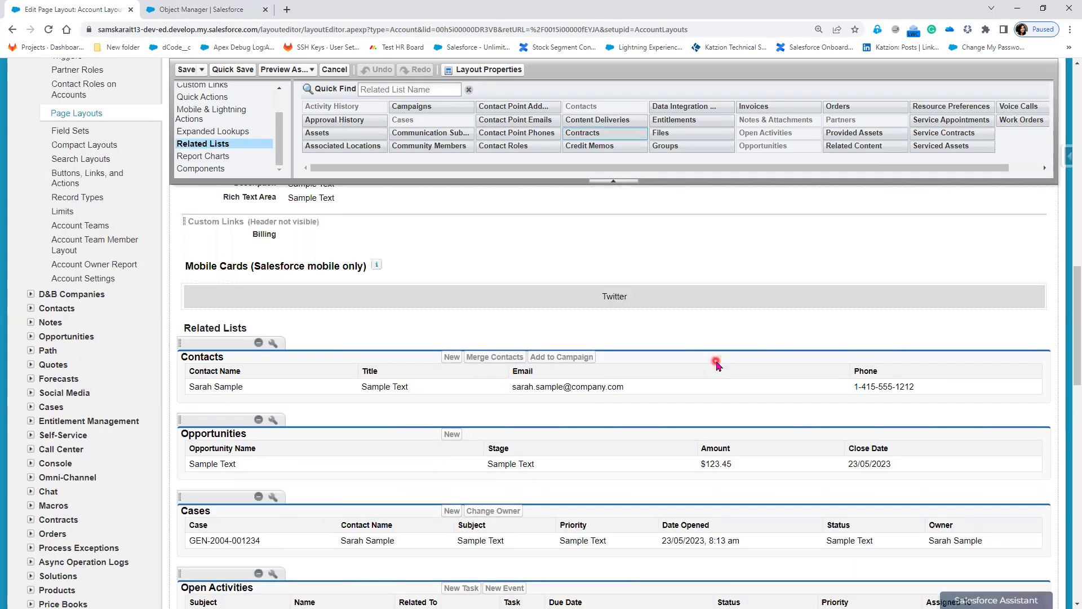
scroll(716, 364, "up", 10)
scroll(716, 363, "up", 5)
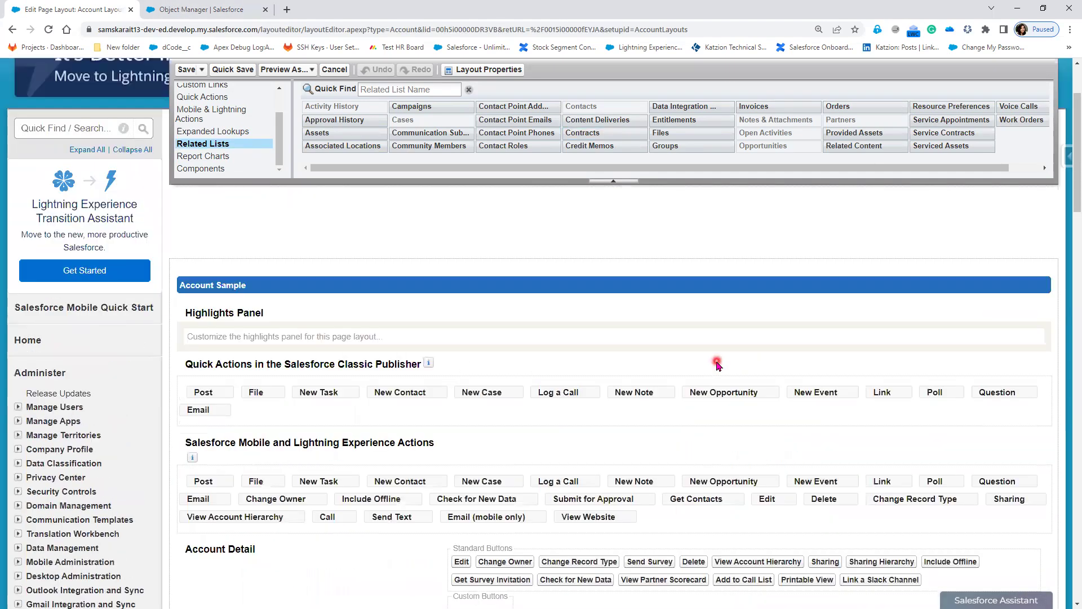
scroll(275, 304, "up", 3)
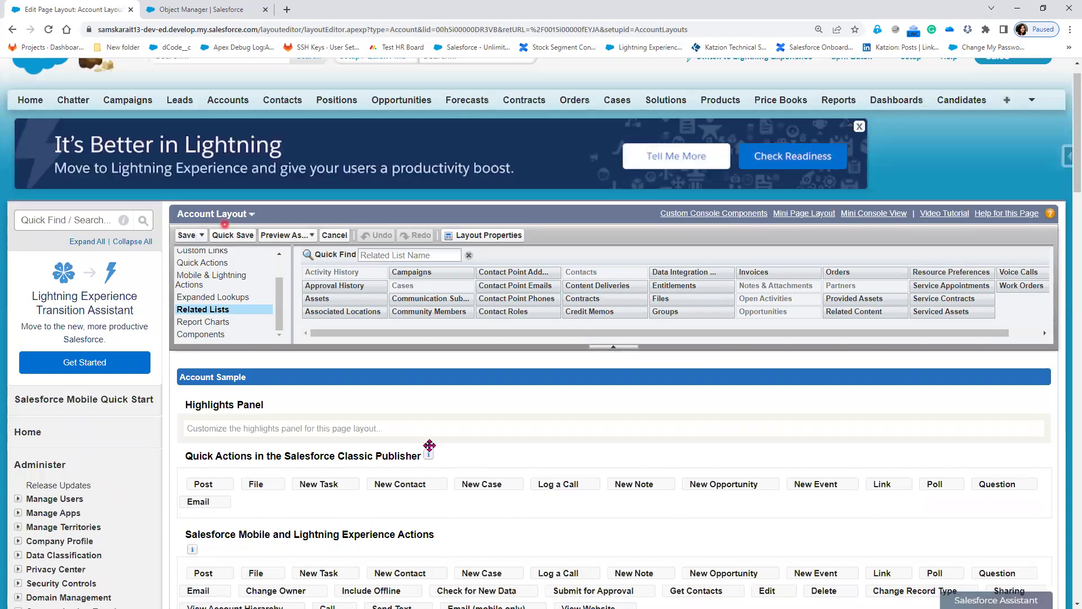
scroll(428, 450, "down", 10)
scroll(428, 450, "down", 8)
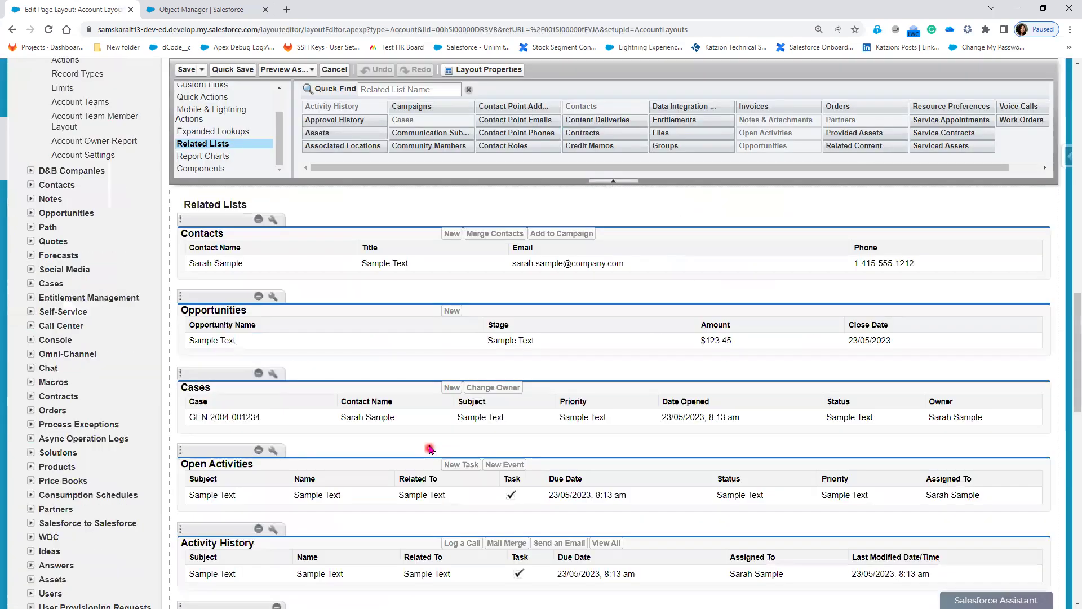
left_click(278, 303)
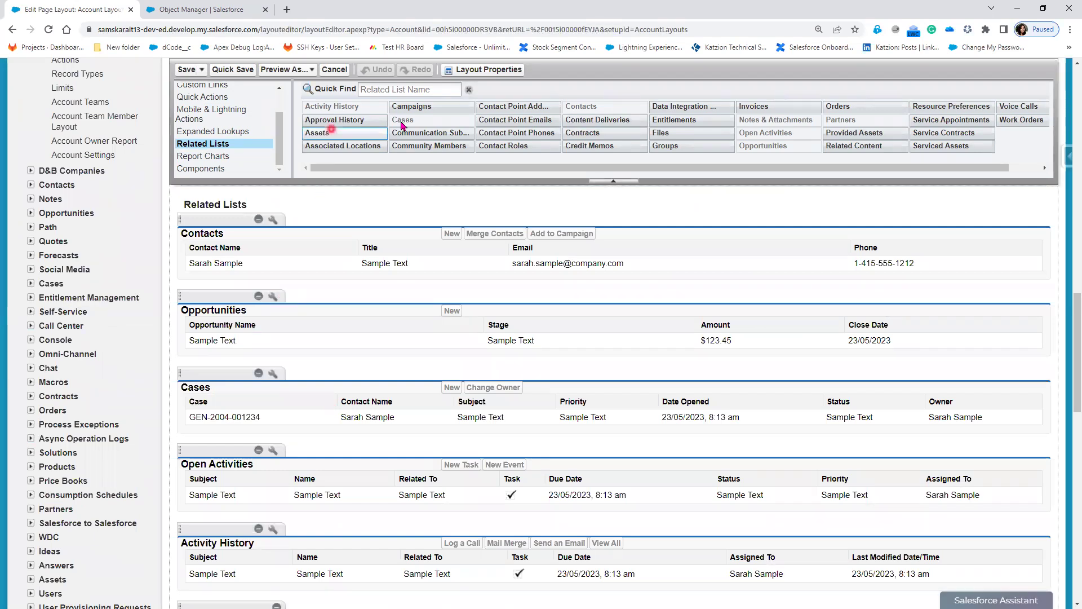
left_click(413, 247)
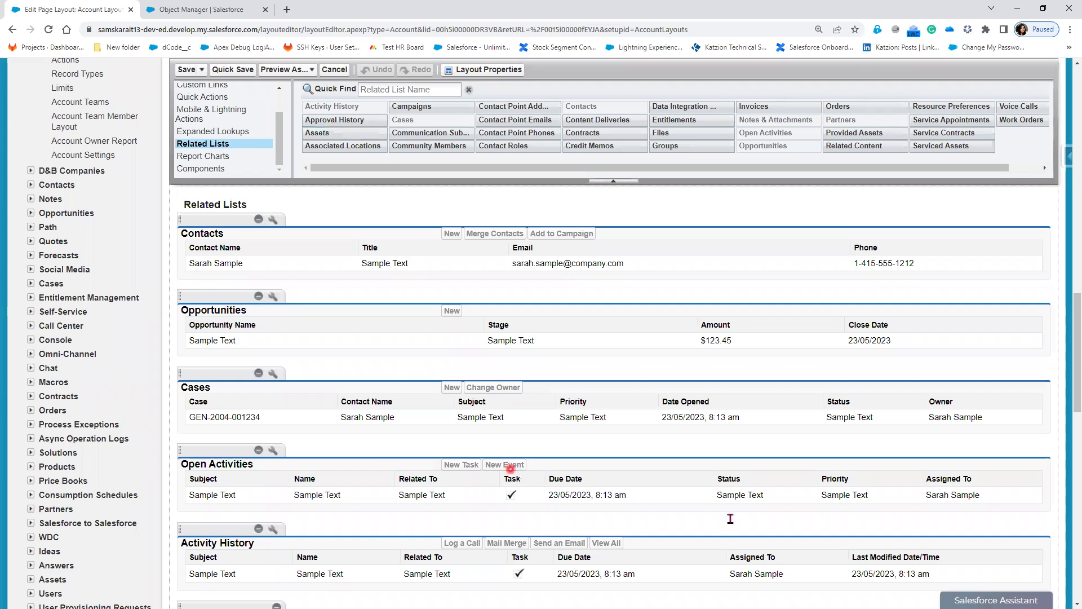
Leave the Account Layout editor and switch back to Lightning Experience
scroll(731, 517, "up", 15)
scroll(760, 89, "up", 1)
left_click(761, 85)
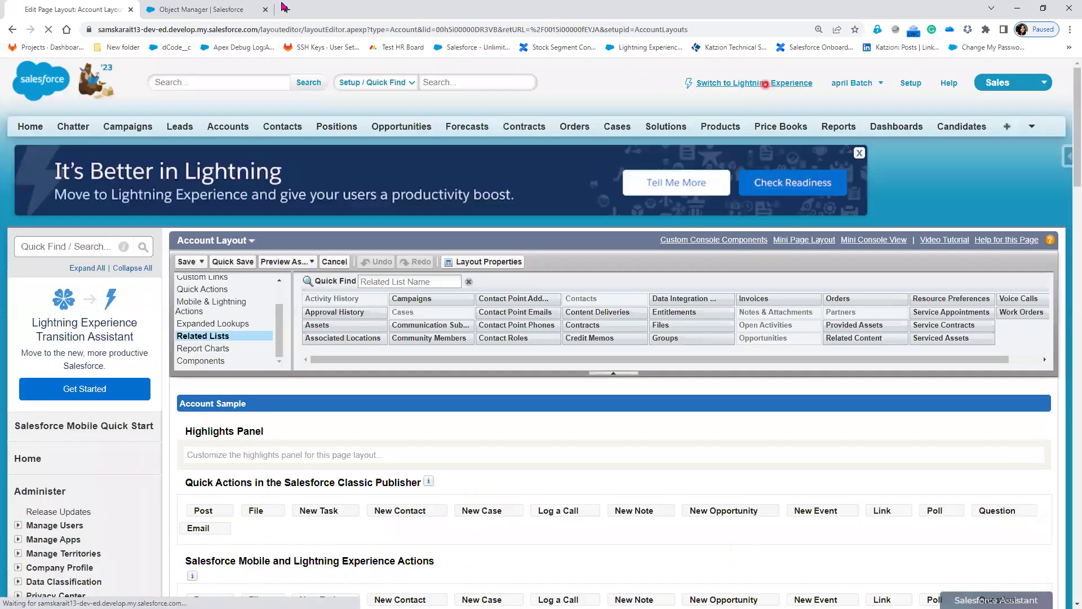
Search the Object Manager for "pos" and open the Position custom object
left_click(179, 7)
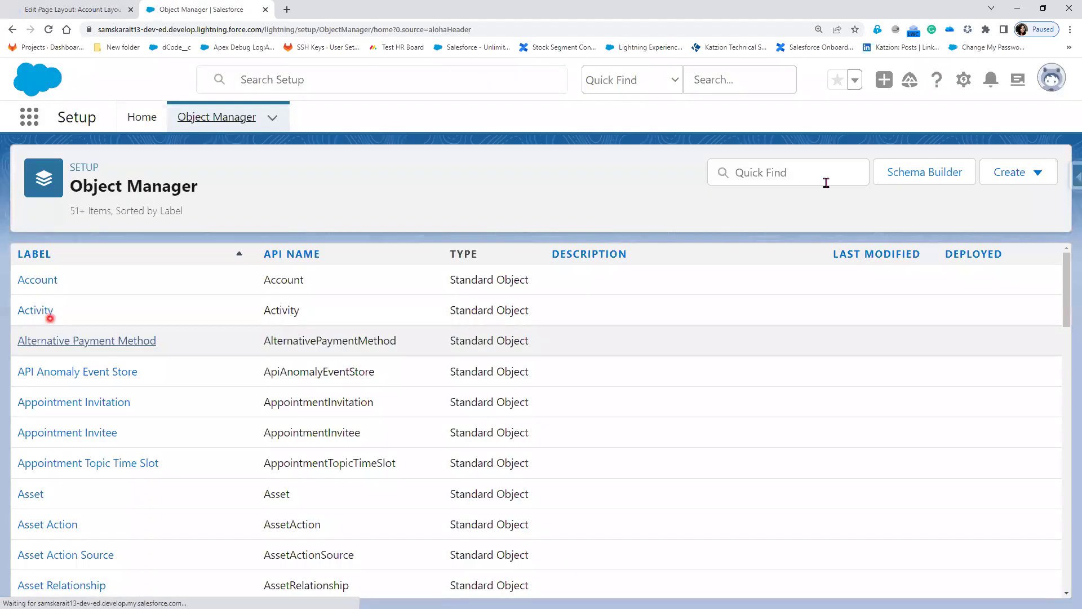
left_click(825, 178)
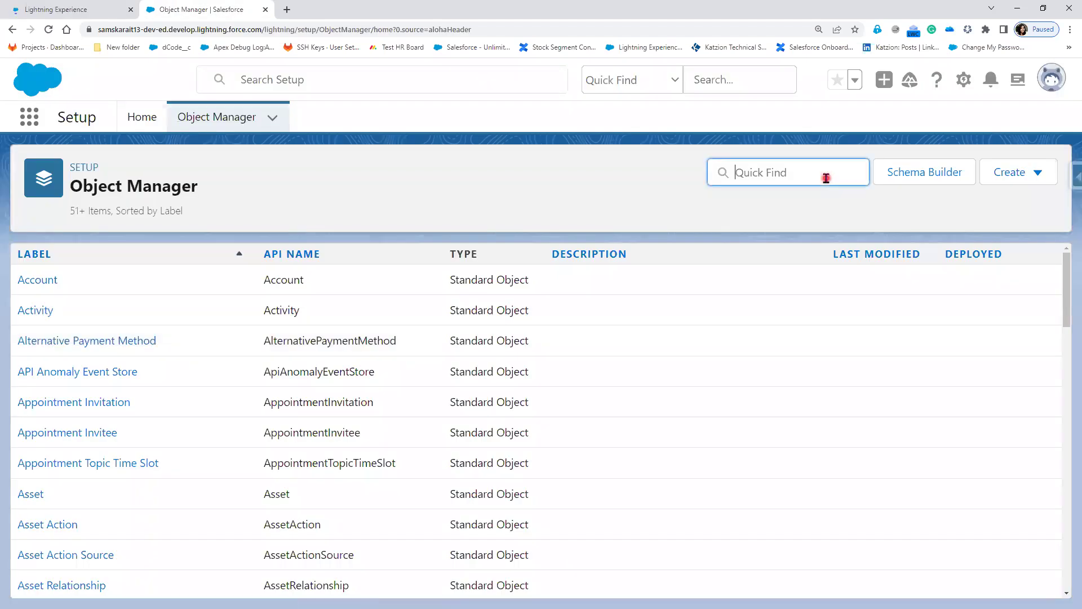
type("pos")
left_click(21, 406)
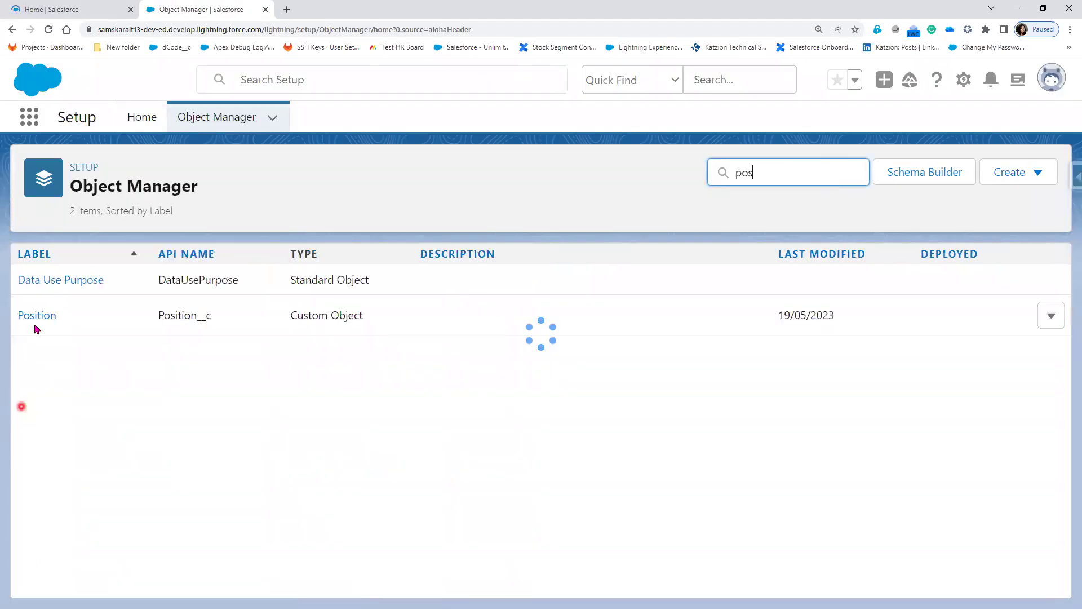
left_click(37, 317)
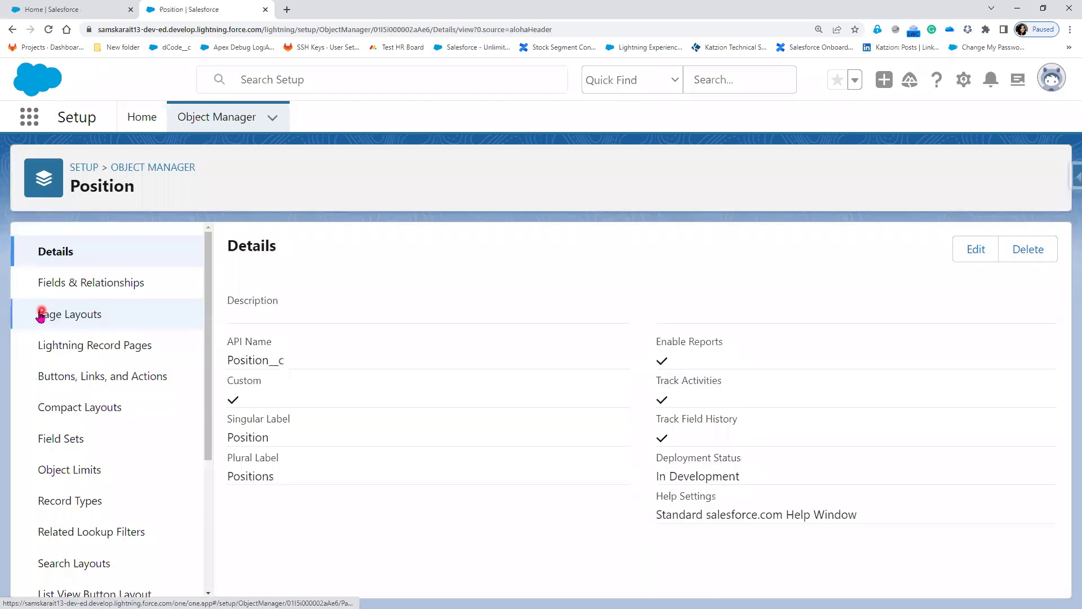
Open the Position Layout page layout of the Position object and show its available related lists
left_click(63, 319)
left_click(276, 369)
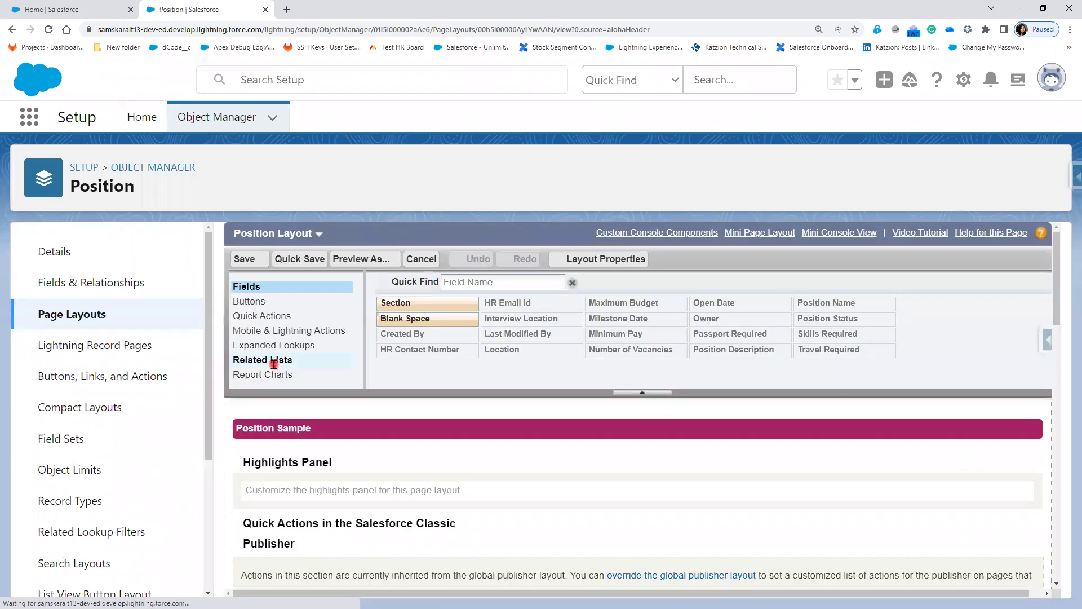
left_click(275, 365)
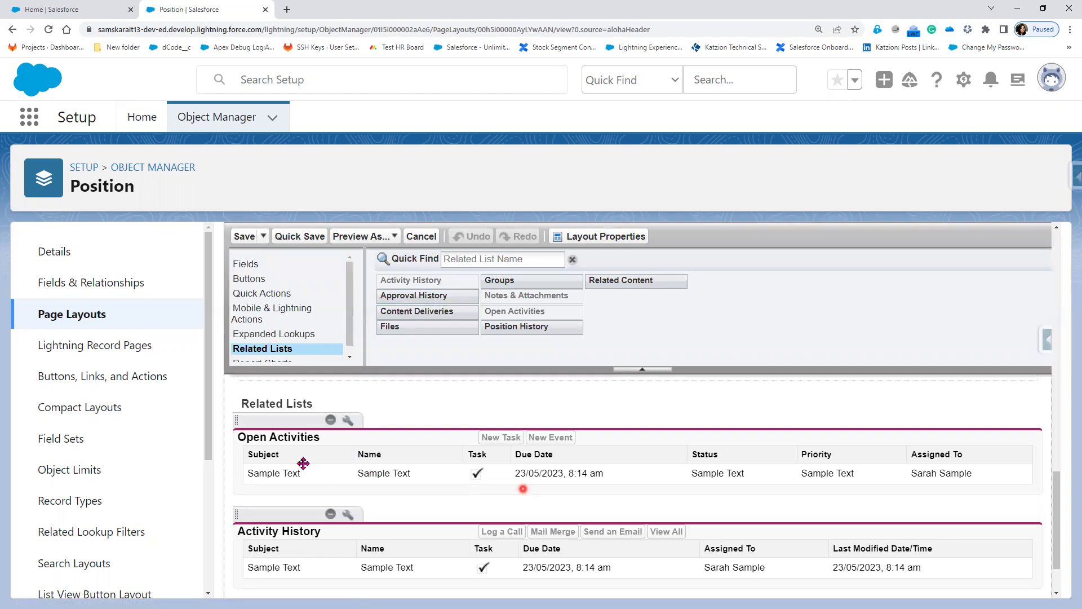
Examine the Open Activities, Activity History and Notes & Attachments related lists on the Position Layout
scroll(303, 462, "down", 1)
scroll(258, 417, "up", 1)
scroll(258, 535, "down", 1)
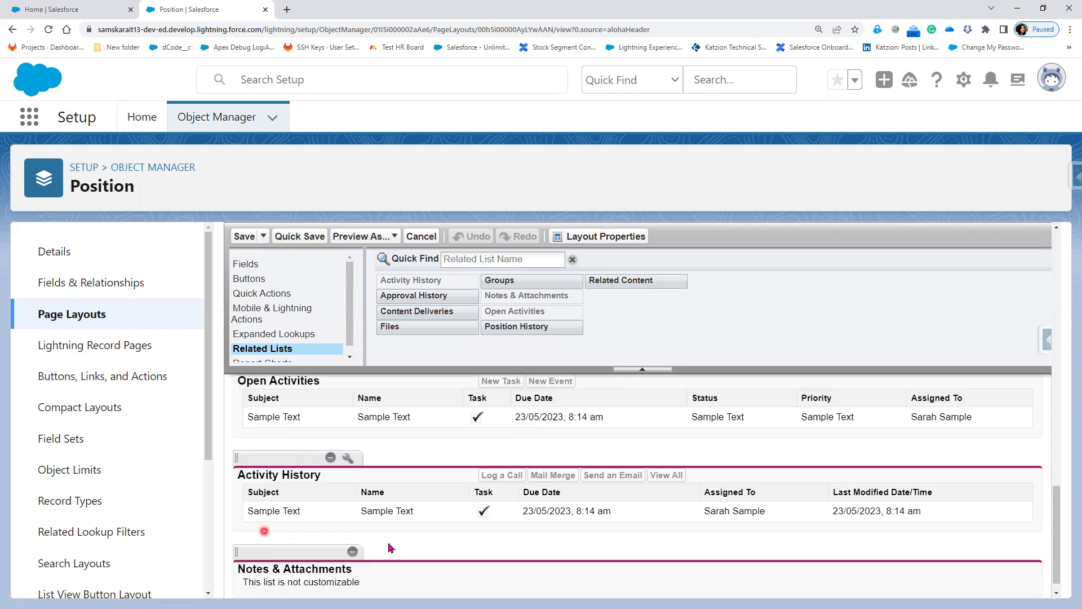
scroll(390, 547, "down", 1)
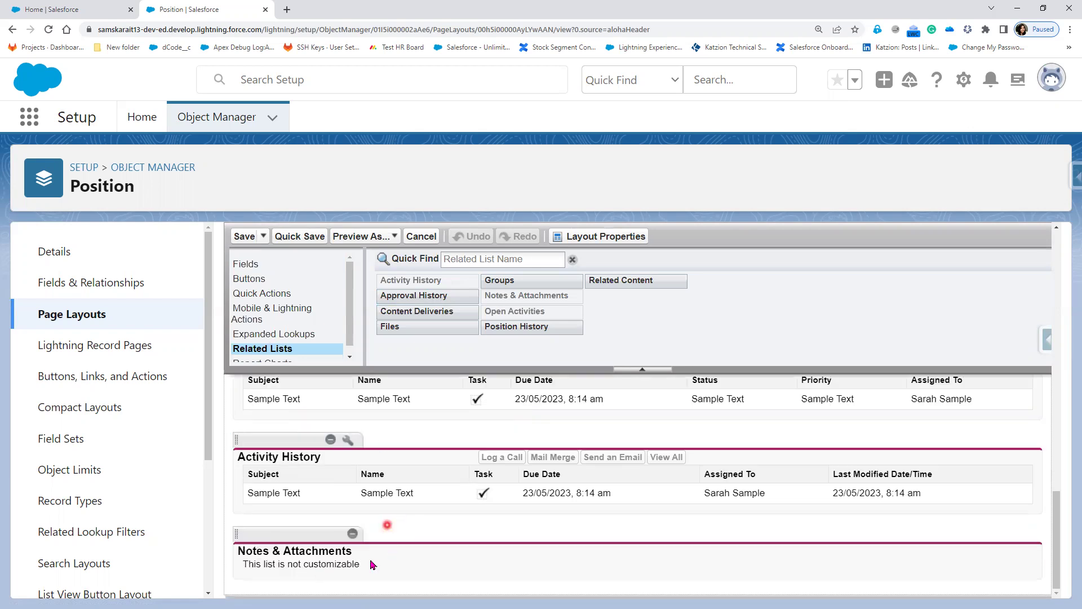
scroll(346, 561, "up", 1)
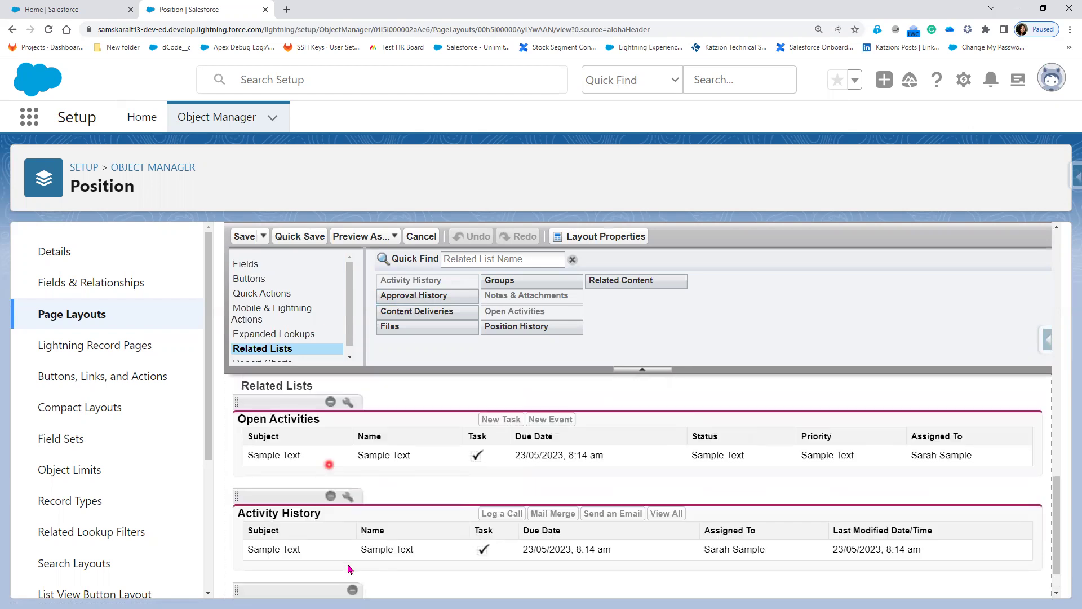
left_click(347, 561)
scroll(347, 562, "down", 1)
scroll(348, 561, "up", 1)
scroll(325, 515, "down", 3)
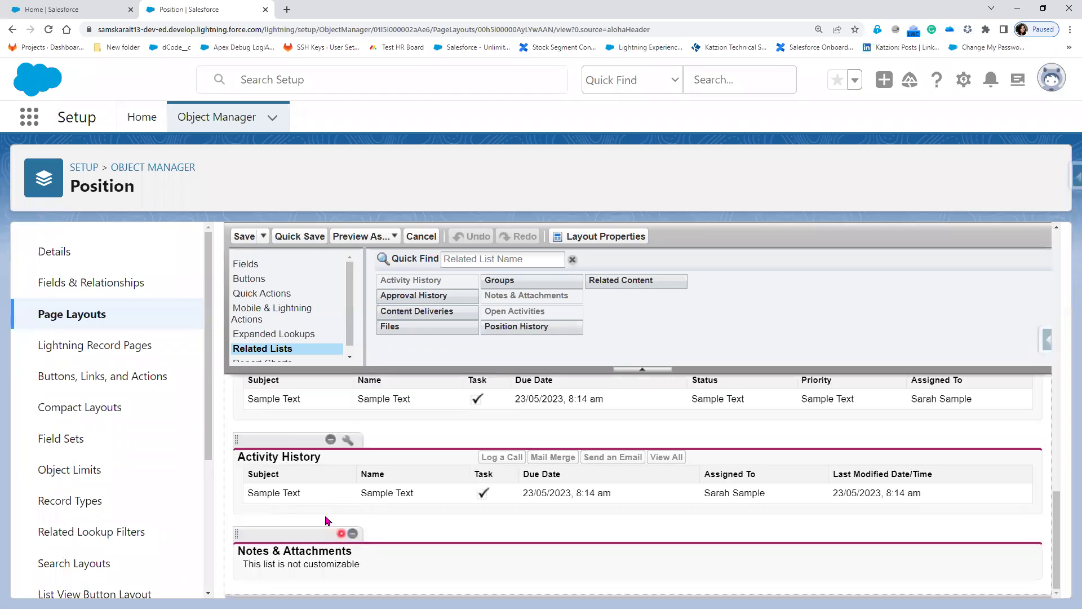
Add the Position History related list above Open Activities on the Position Layout and save, overwriting users' related list customizations
scroll(324, 515, "up", 3)
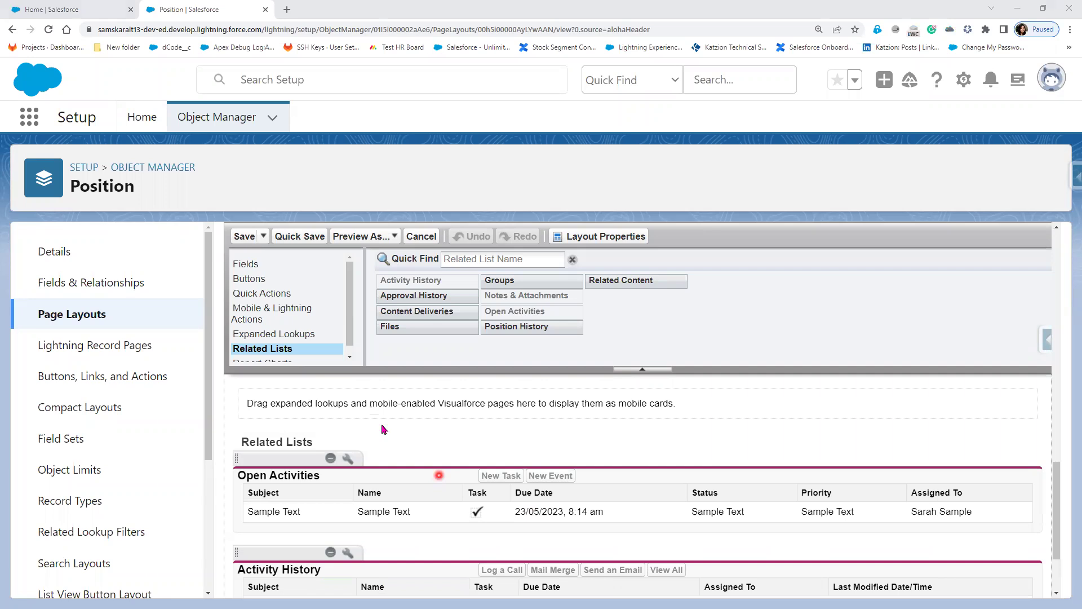
left_click(534, 332)
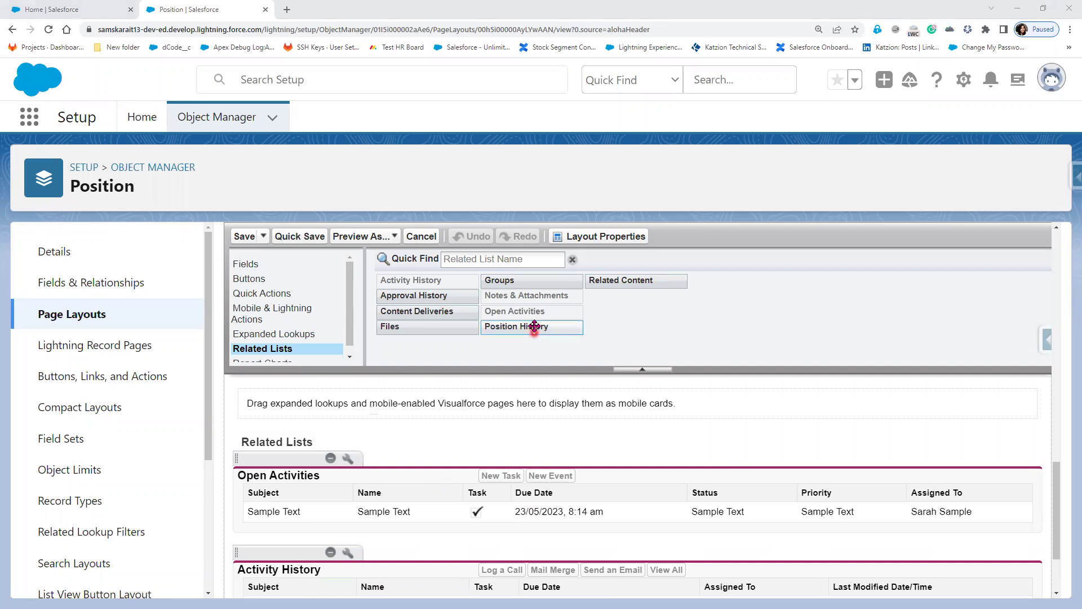
mouse_move(458, 454)
left_mouse_down()
mouse_move(440, 456)
mouse_move(471, 453)
left_mouse_up()
left_click_drag(519, 328, 437, 465)
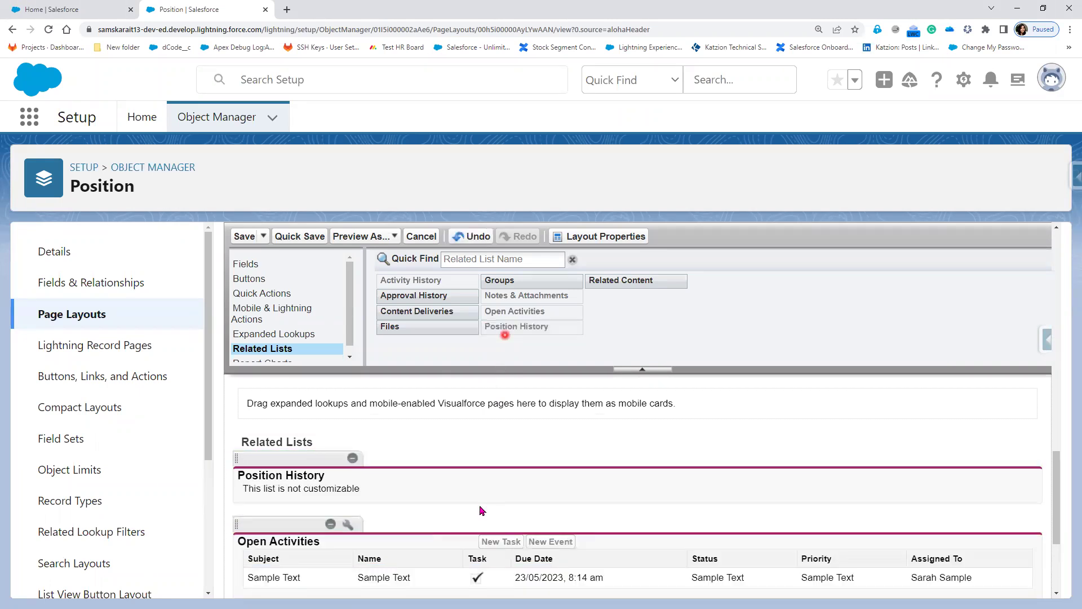
left_click(336, 480)
left_click(242, 237)
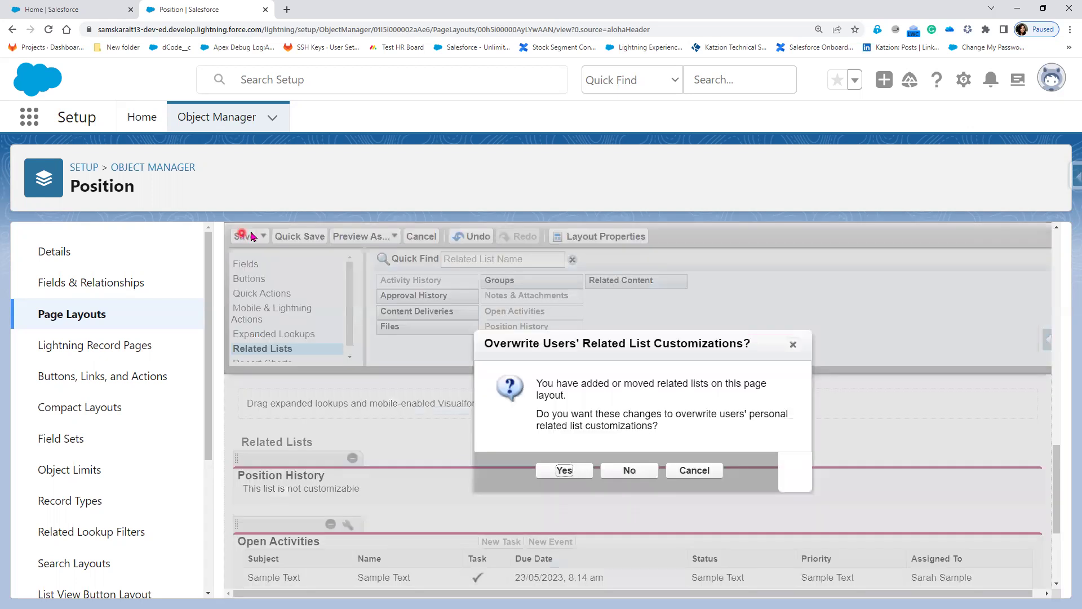
left_click(565, 471)
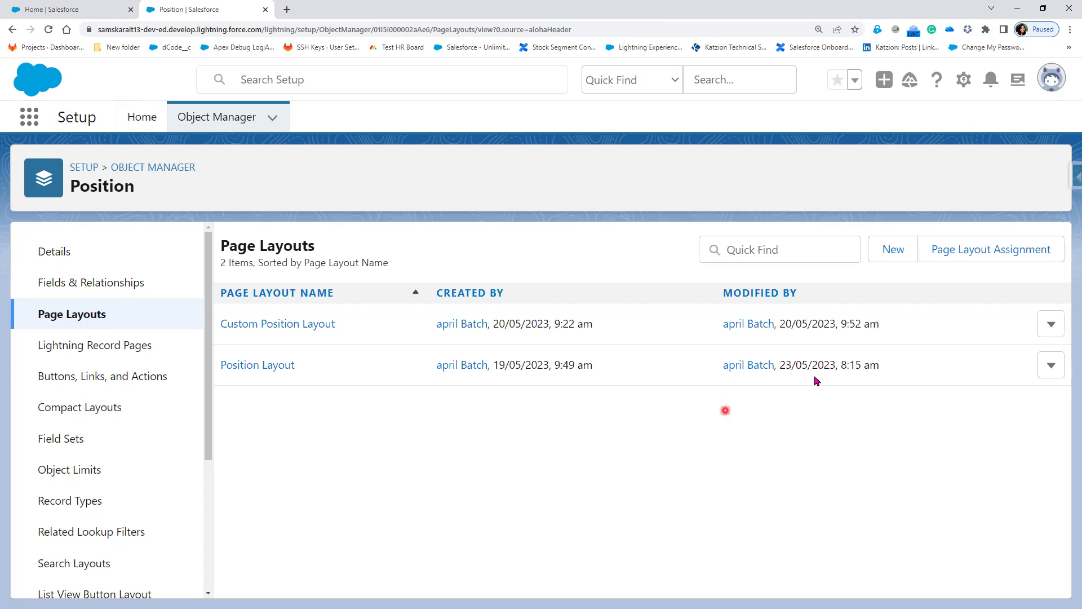
Open the Salesforce Developer position record in the Sales app, check its related lists and reload the page
left_click(83, 9)
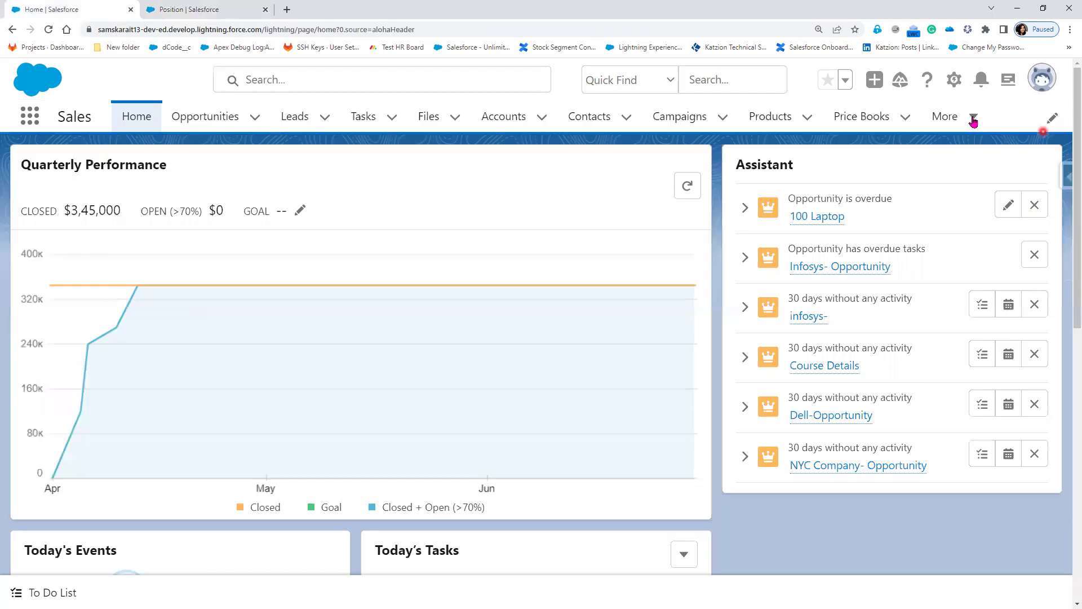
left_click(973, 118)
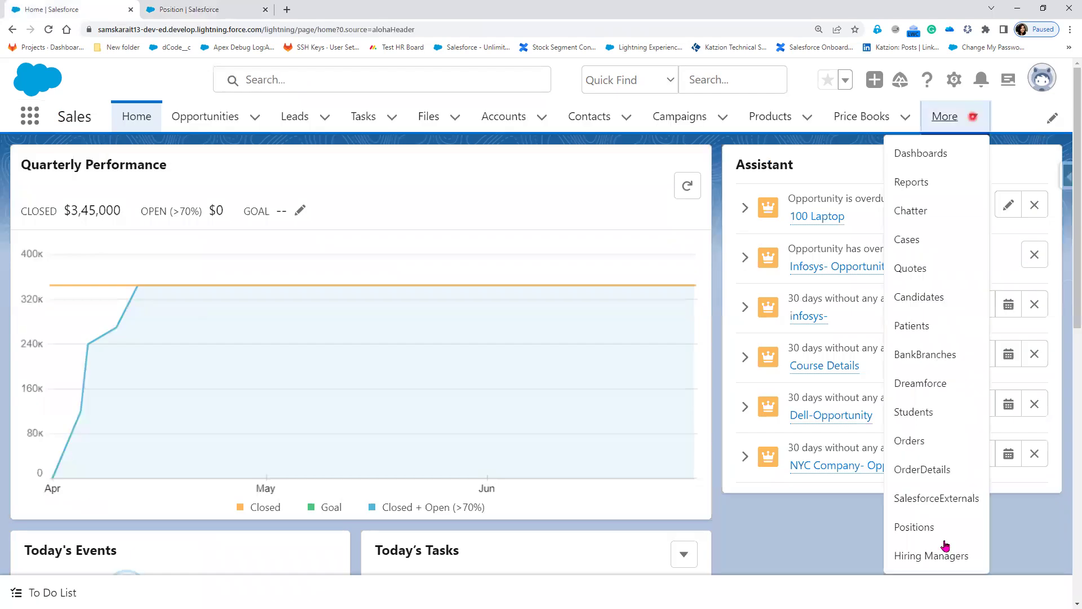
left_click(924, 527)
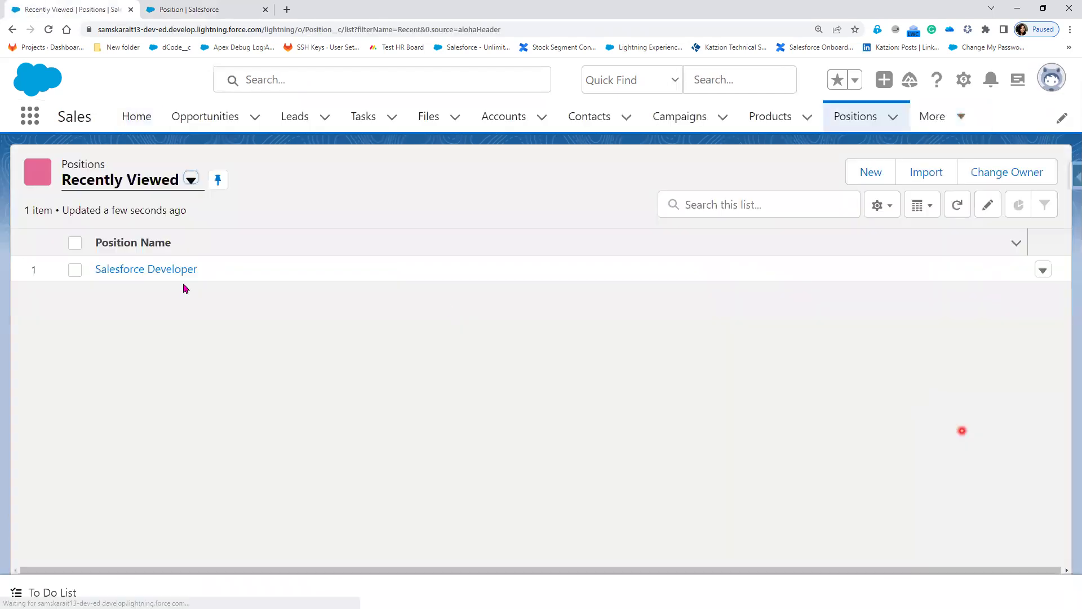
left_click(160, 270)
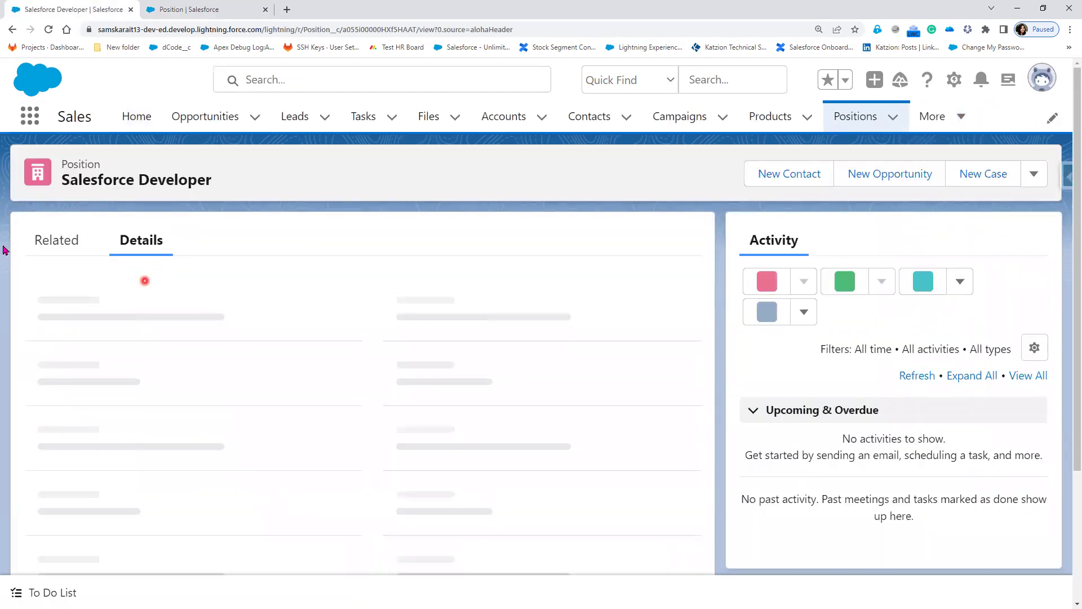
left_click(49, 244)
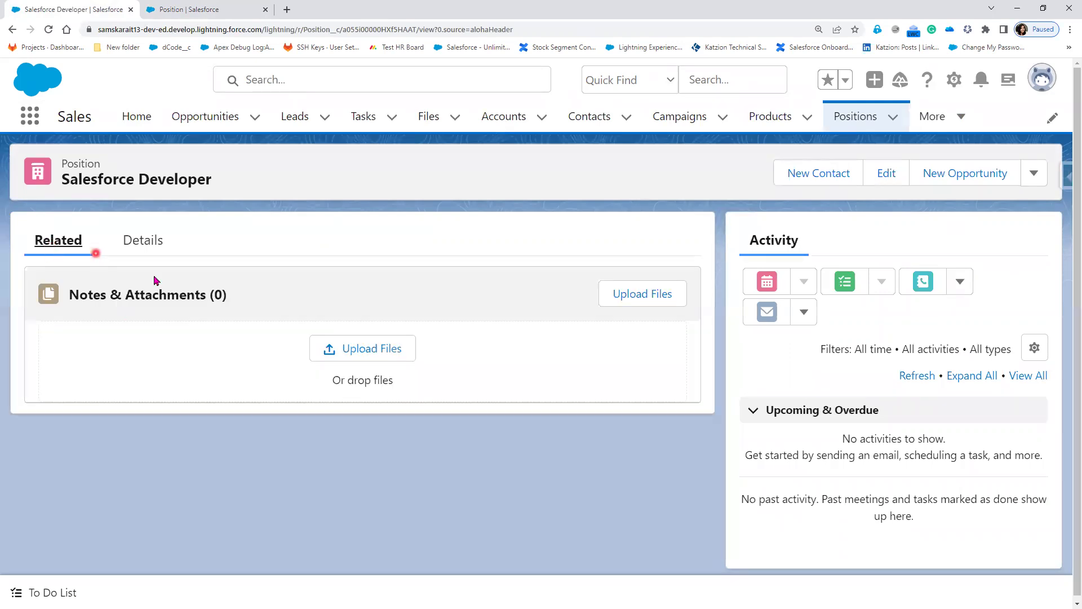
left_click(49, 30)
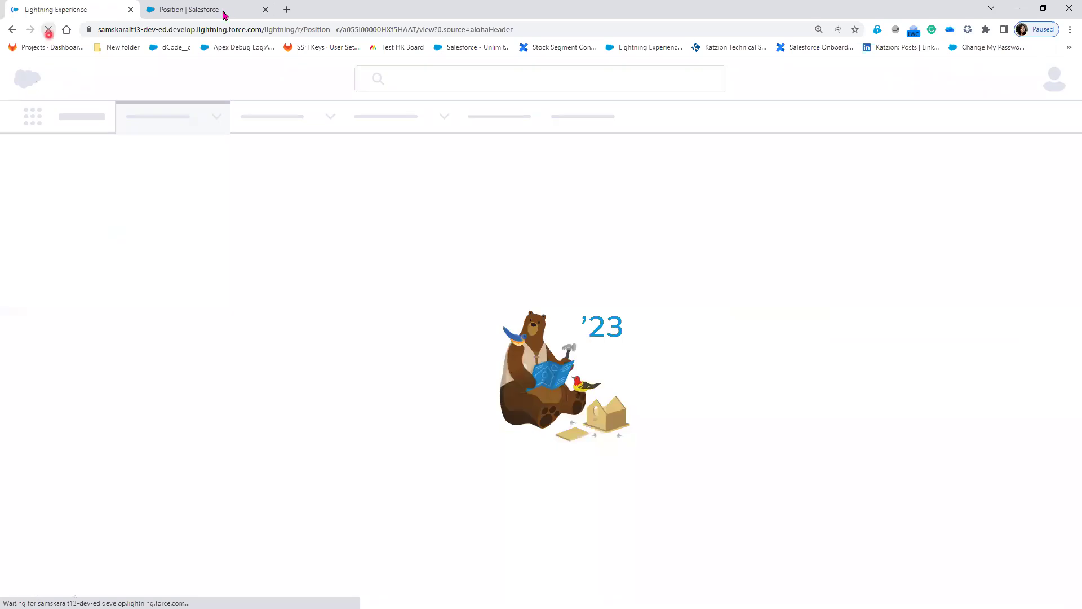
Add Position History above Open Activities on the Custom Position Layout and save, overwriting users' related list customizations
left_click(226, 11)
left_click(289, 322)
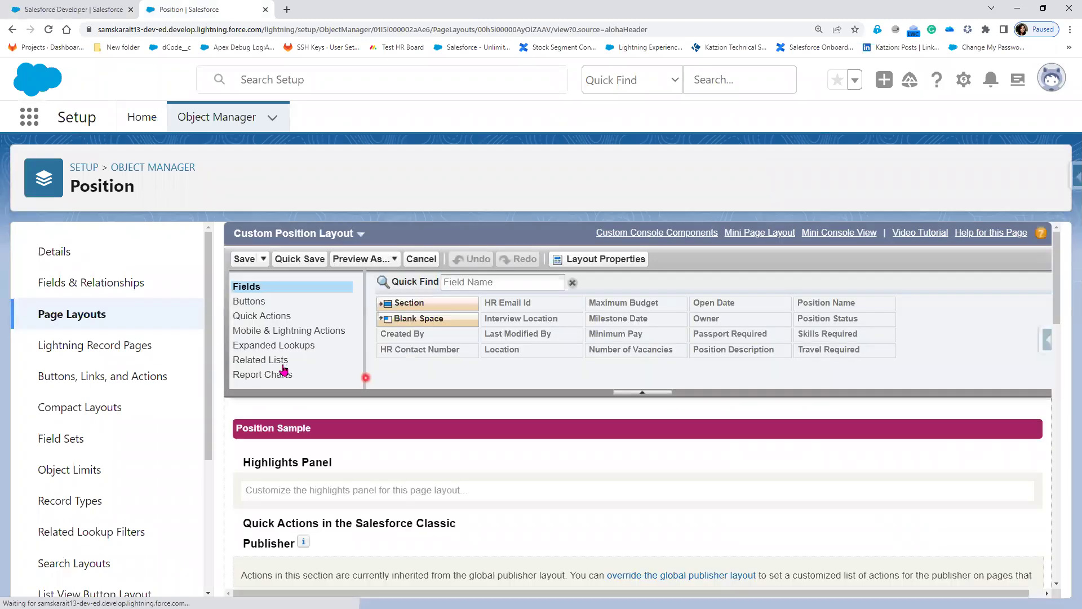
left_click(282, 362)
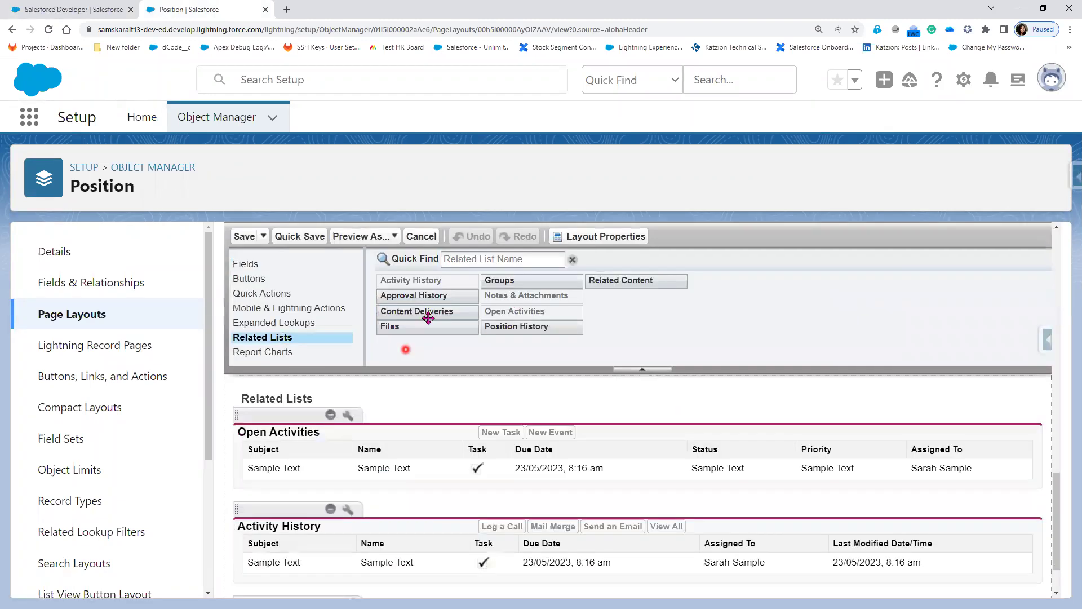
left_click_drag(503, 331, 445, 486)
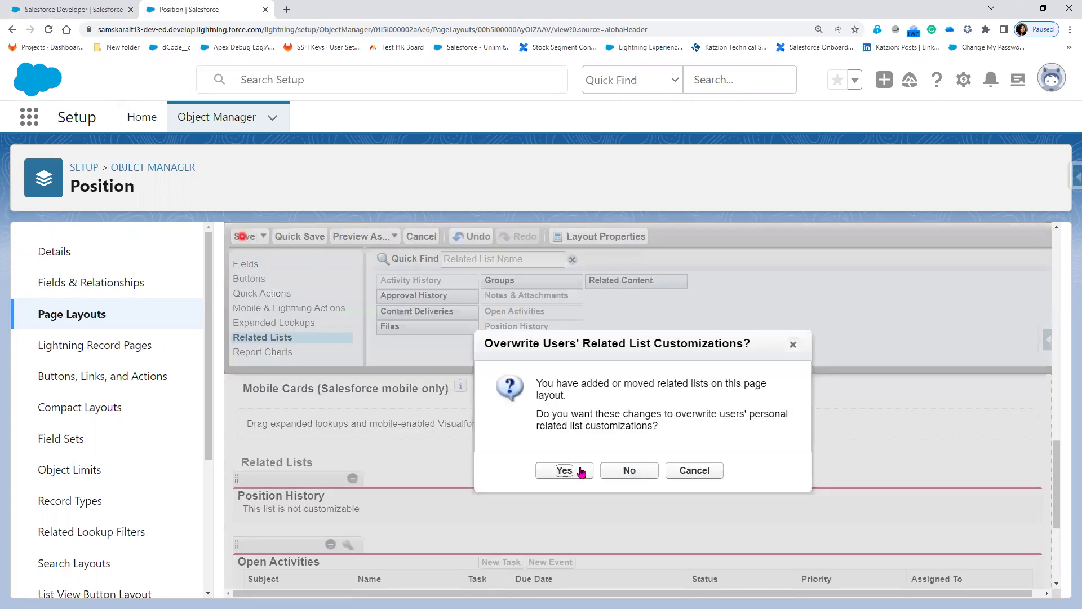
left_click(579, 468)
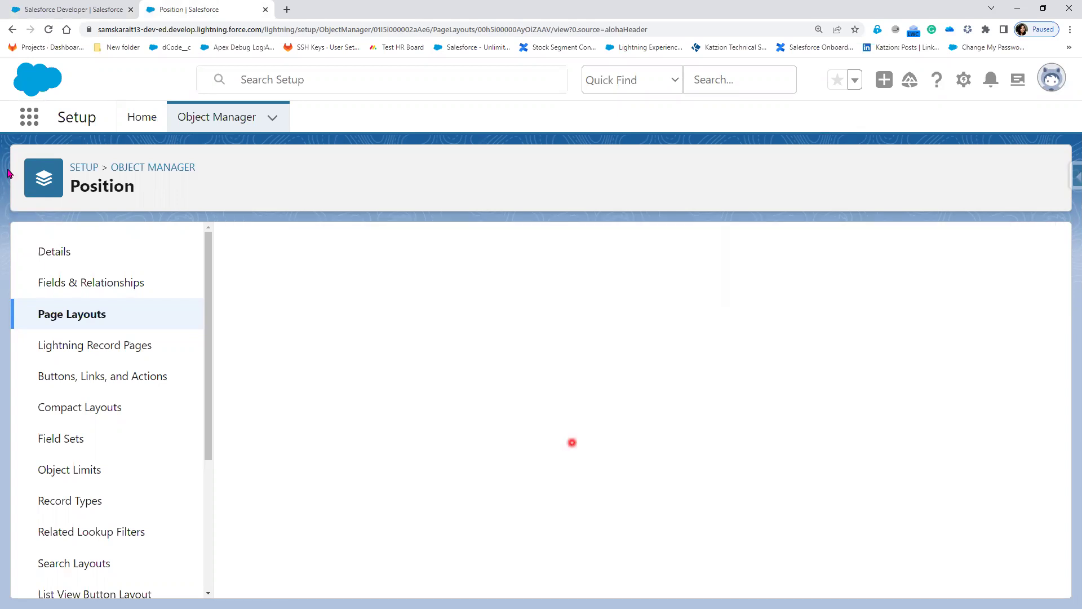
Reload the Salesforce Developer position record and check its related lists for Position History
left_click(84, 12)
left_click(48, 30)
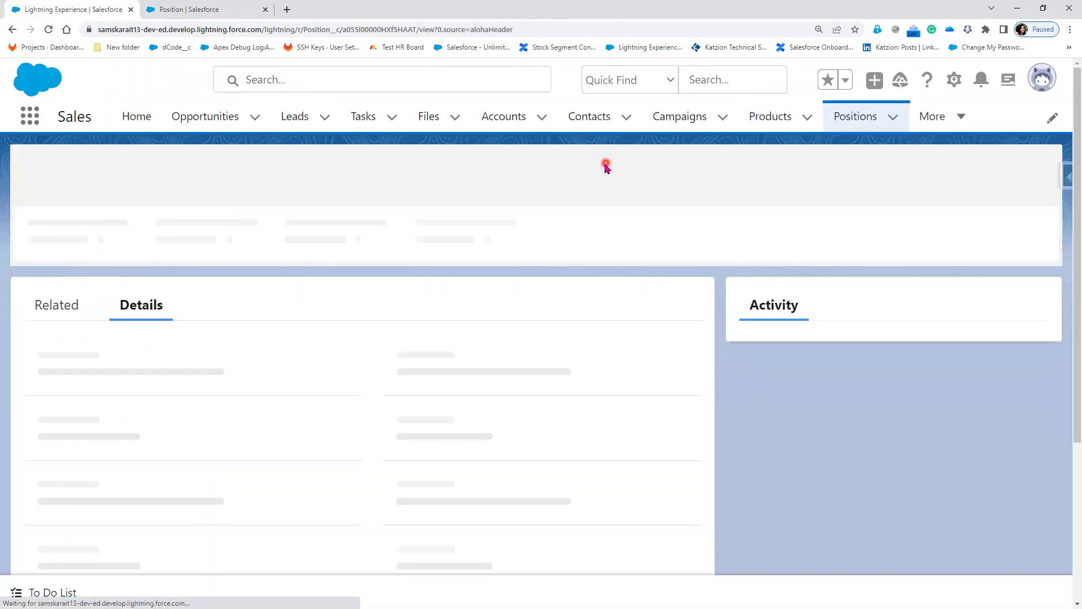
left_click(57, 242)
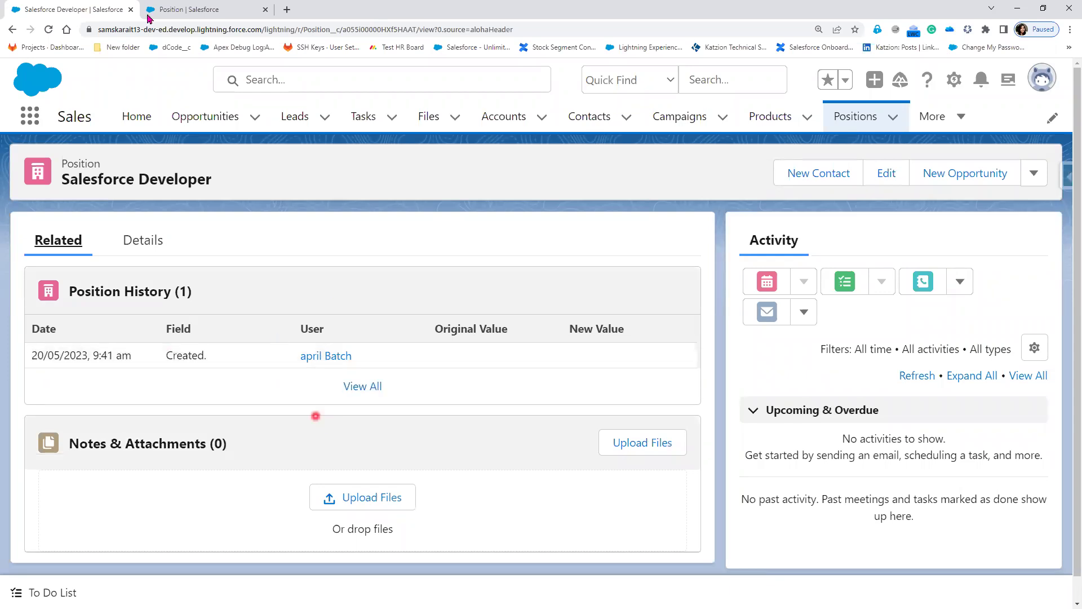
Reopen the Custom Position Layout and examine its detail sections from Information through Custom Links
left_click(235, 8)
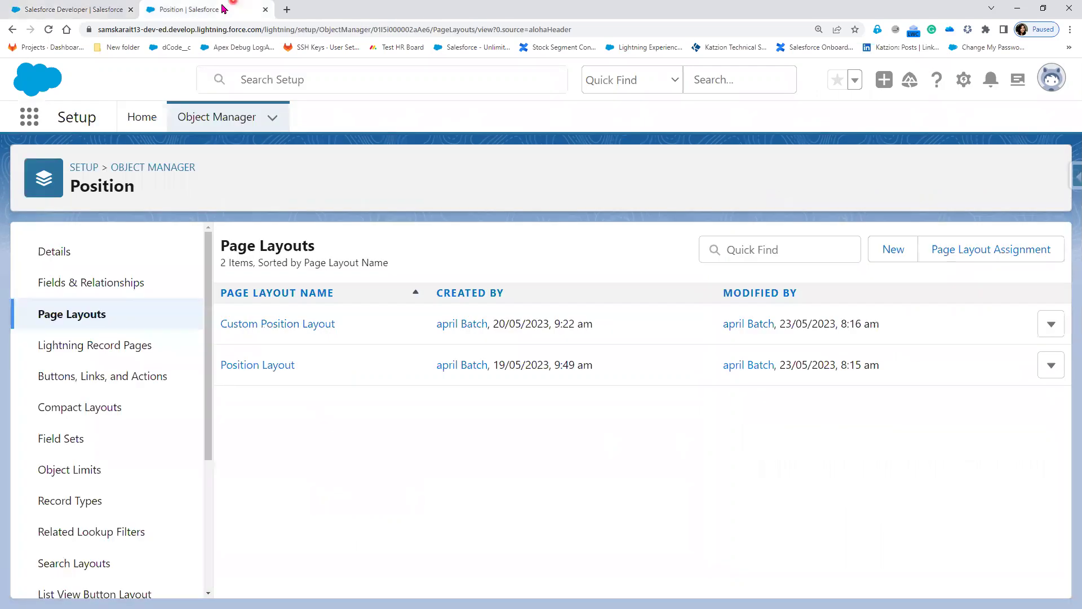
left_click(280, 325)
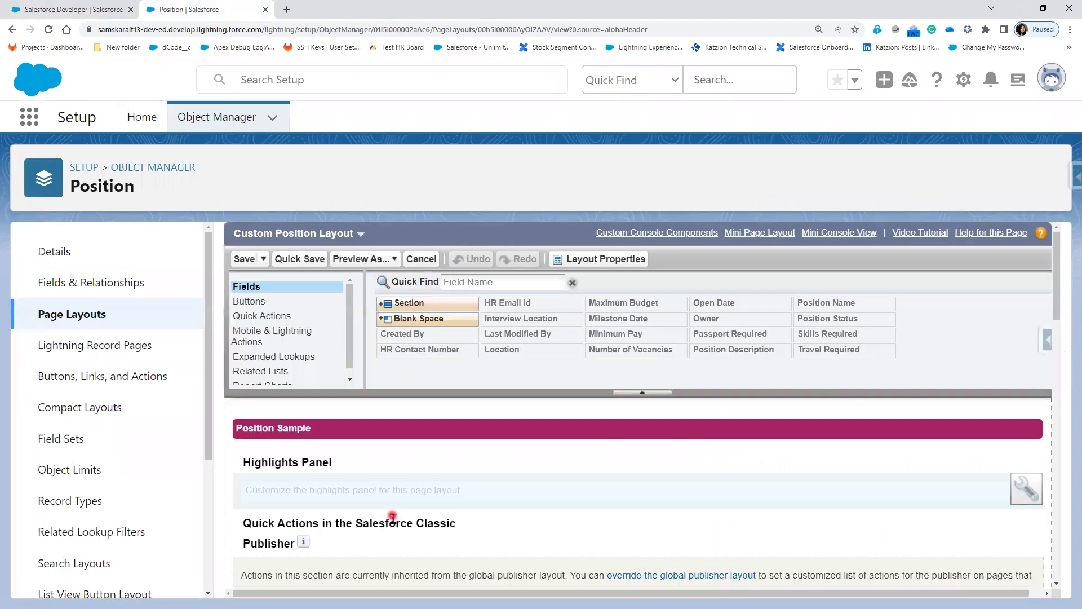
scroll(389, 516, "down", 4)
scroll(379, 515, "down", 2)
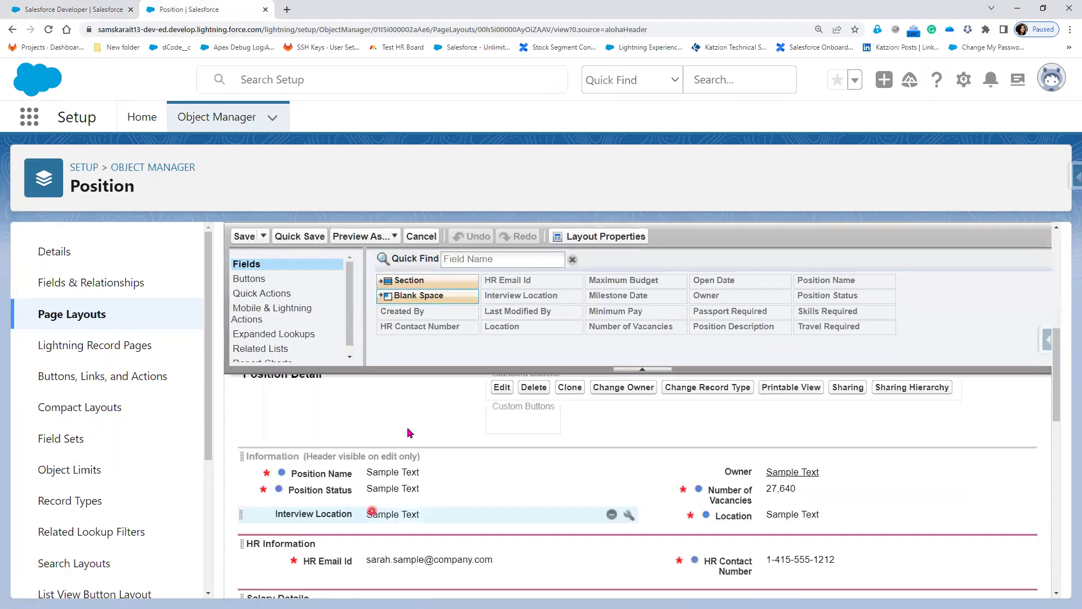
scroll(401, 529, "up", 1)
scroll(397, 530, "down", 2)
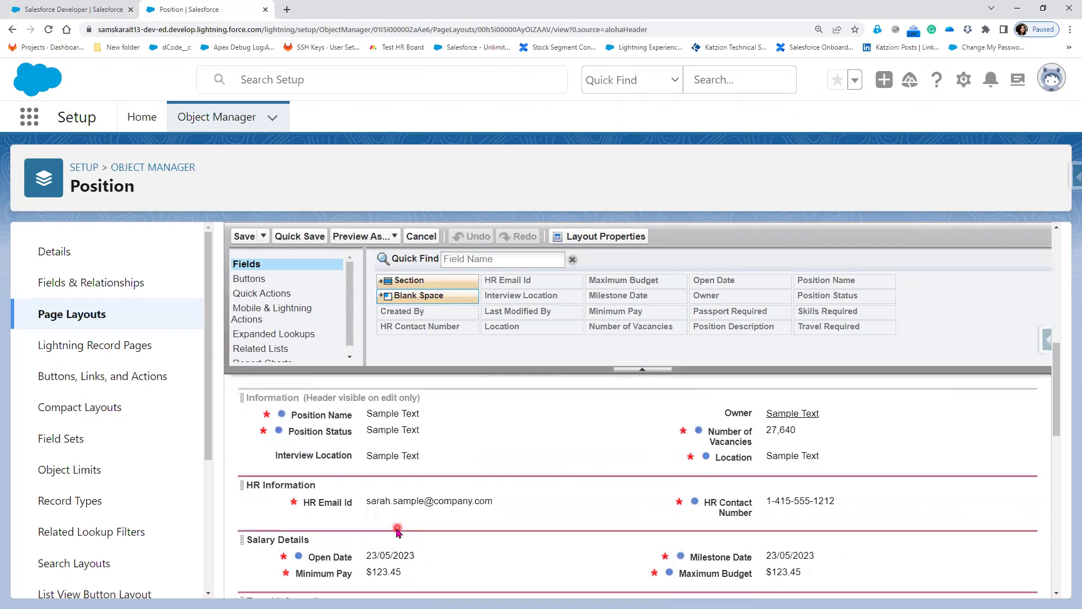
scroll(396, 533, "down", 2)
scroll(396, 532, "down", 4)
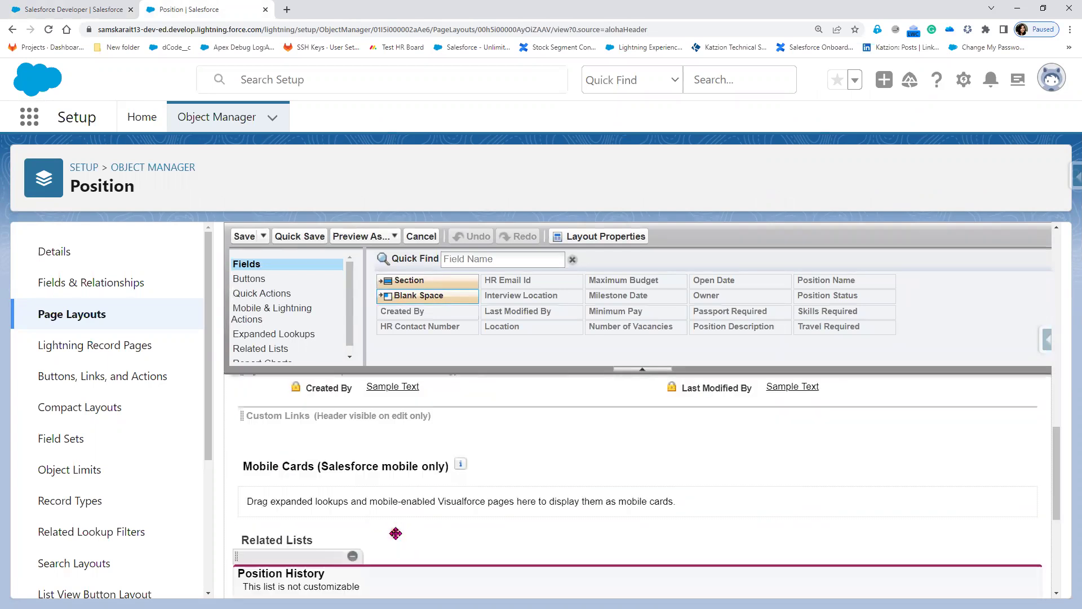
scroll(394, 533, "down", 2)
Show the available related lists and examine Position History and Open Activities on the Custom Position Layout
left_click(271, 349)
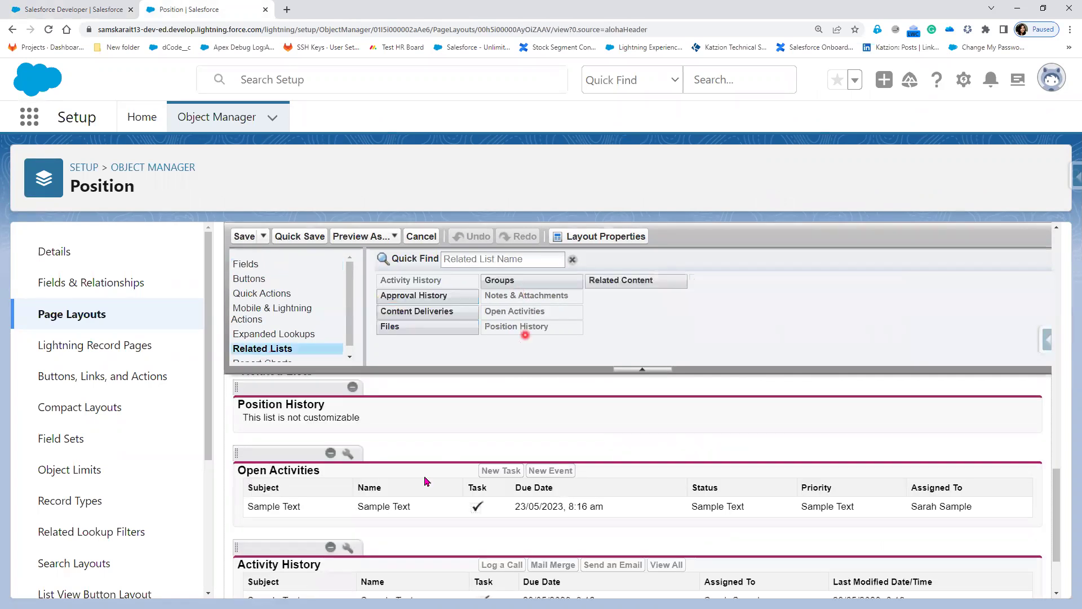
left_click(422, 581)
left_click(418, 505)
scroll(315, 465, "up", 1)
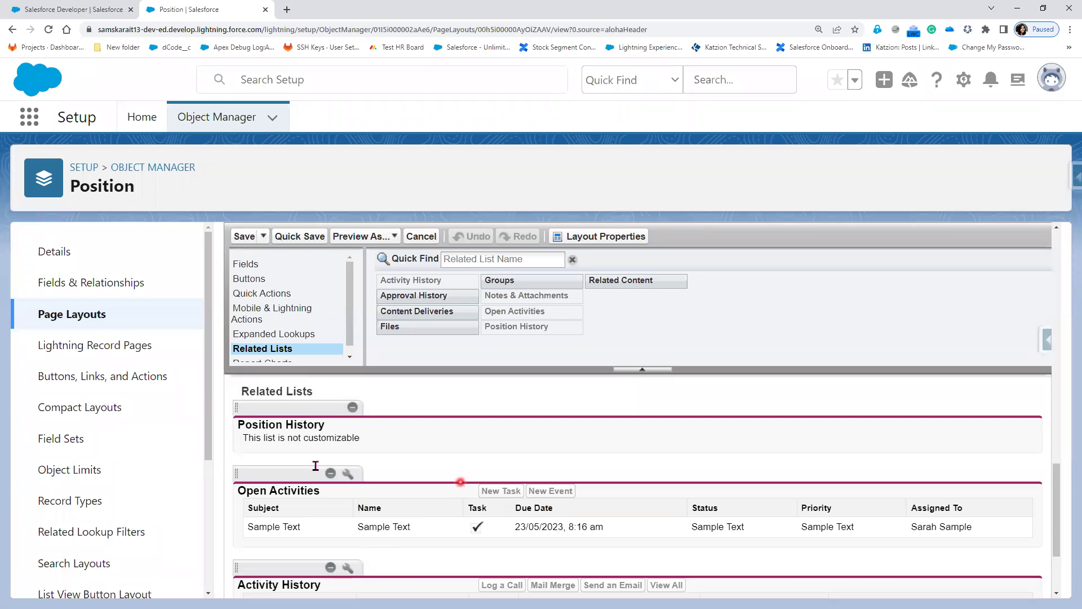
scroll(274, 429, "up", 1)
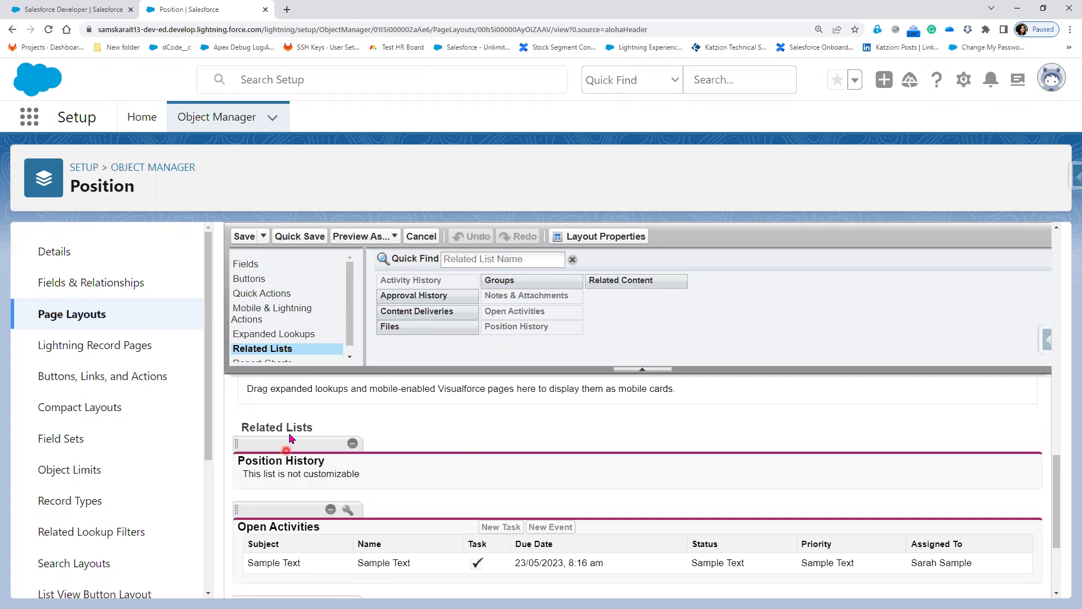
Revisit the Salesforce Developer record, then switch to the PowerPoint slide show and advance to the Field History Tracking slide
left_click(66, 13)
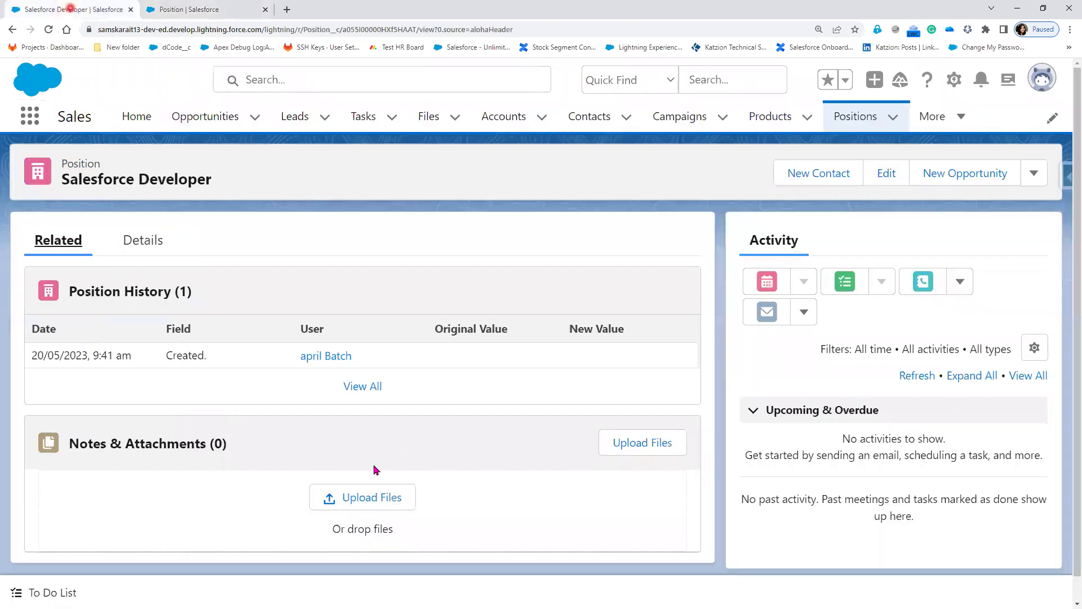
left_click(1020, 13)
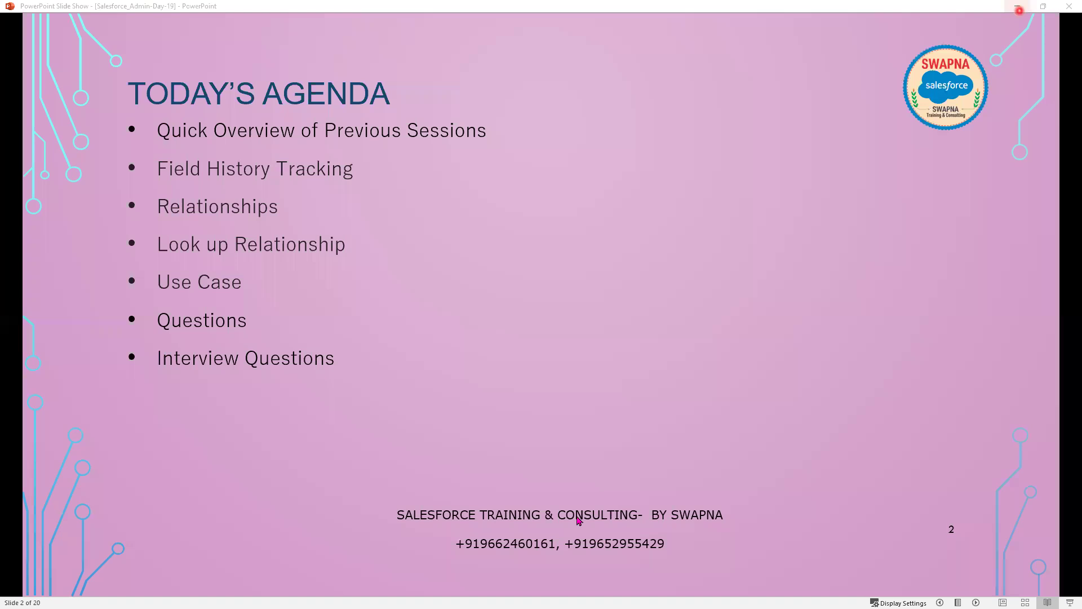
left_click(577, 518)
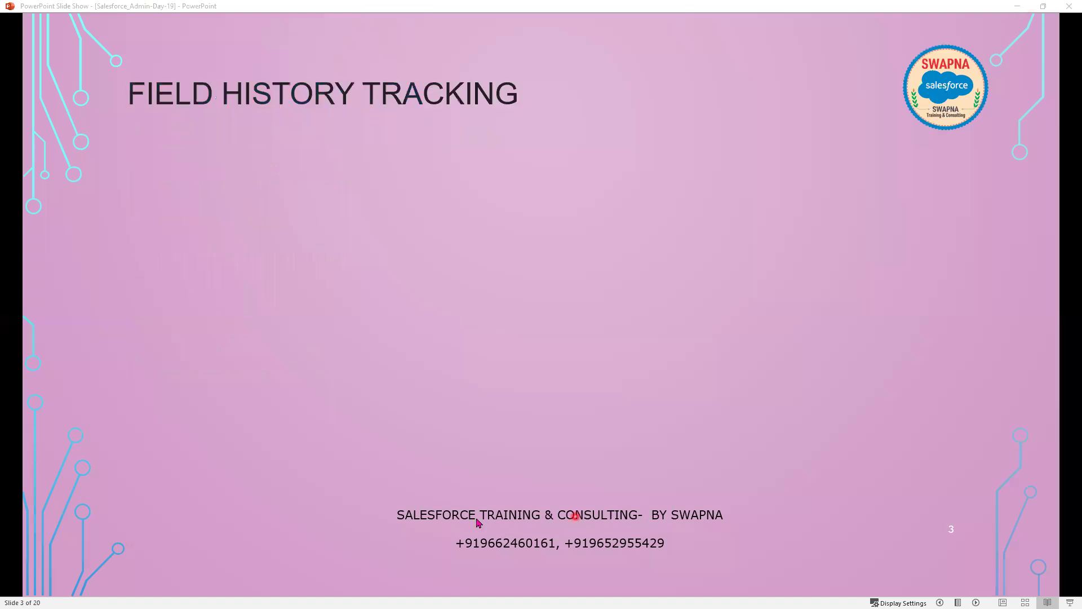
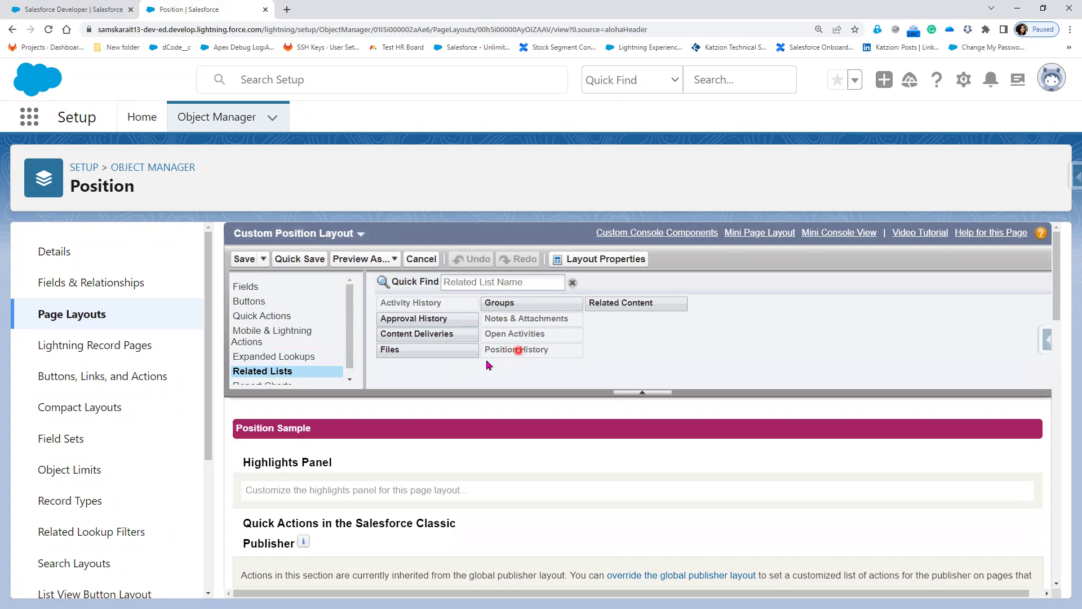
Review the related lists on the Custom Position Layout and compare them with the Salesforce Developer record's related lists
scroll(530, 365, "down", 3)
scroll(529, 366, "down", 10)
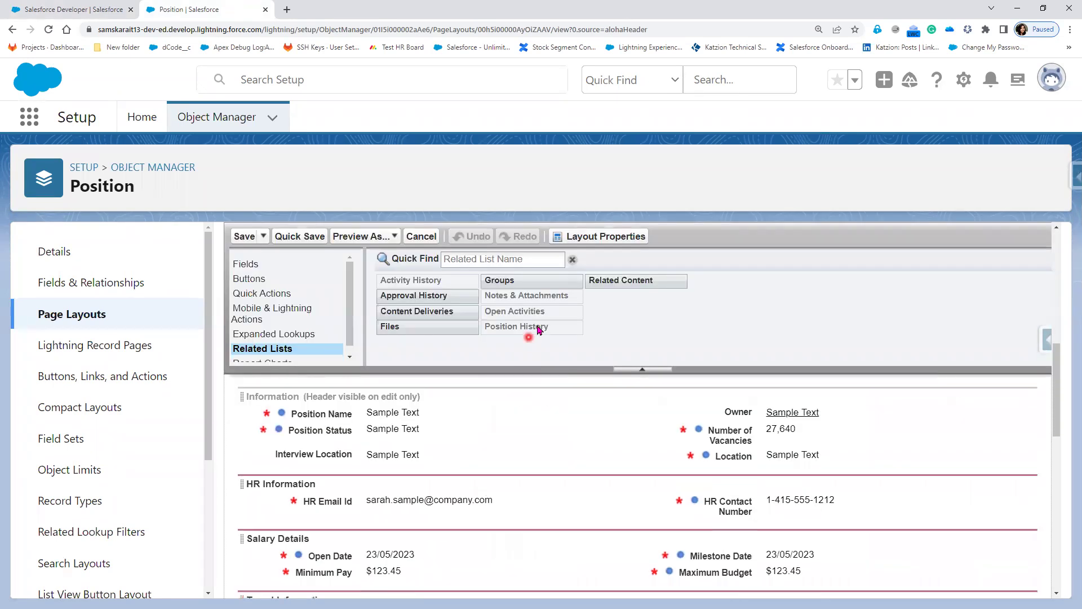
scroll(475, 467, "down", 5)
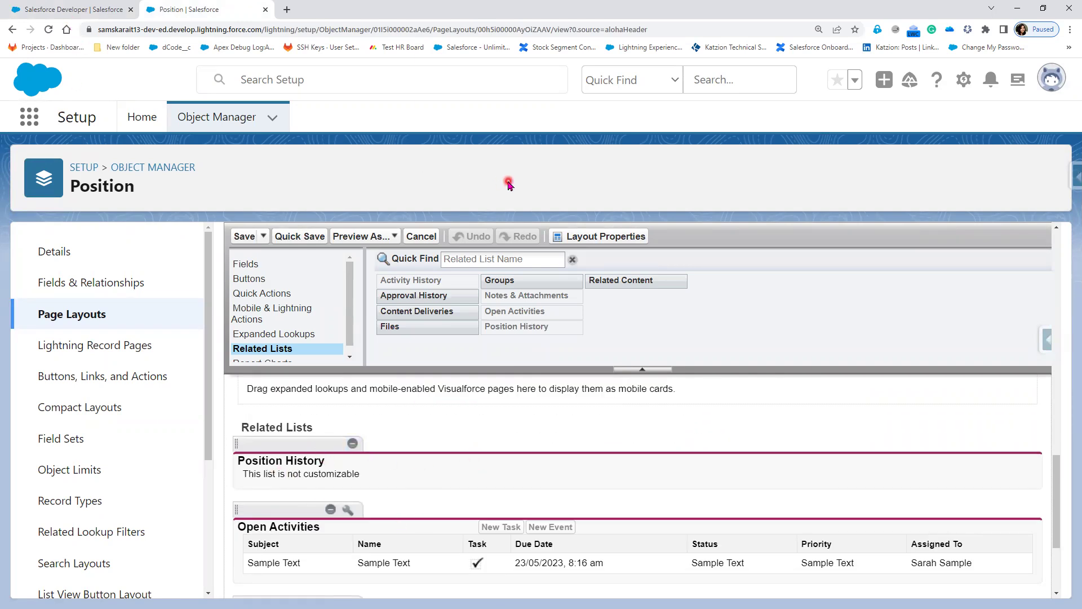
left_click(16, 10)
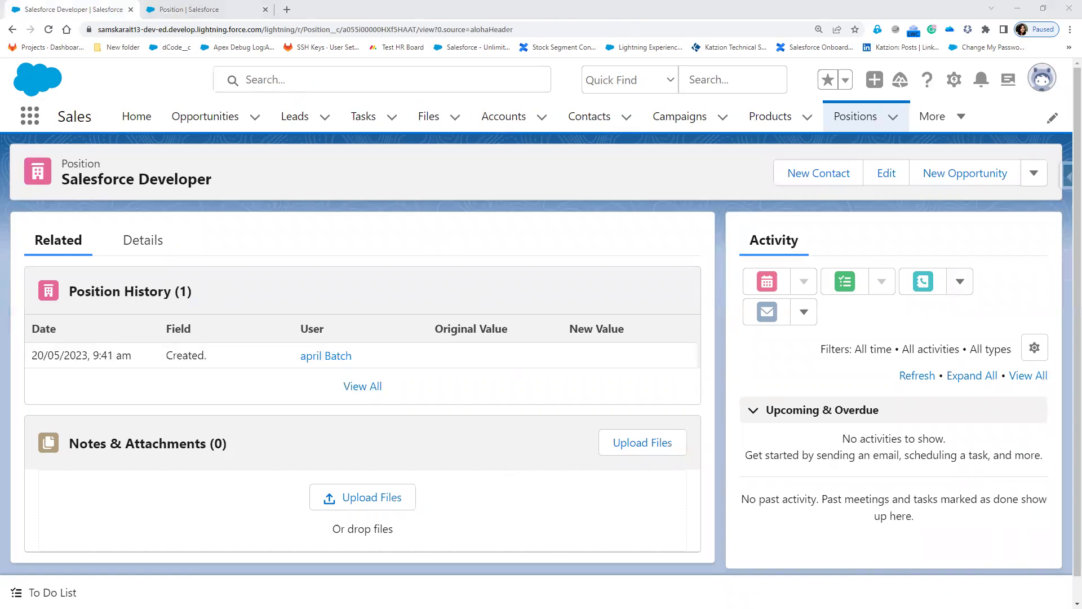
Return to the Position object's setup, view its details and open its Fields & Relationships list
left_click(217, 10)
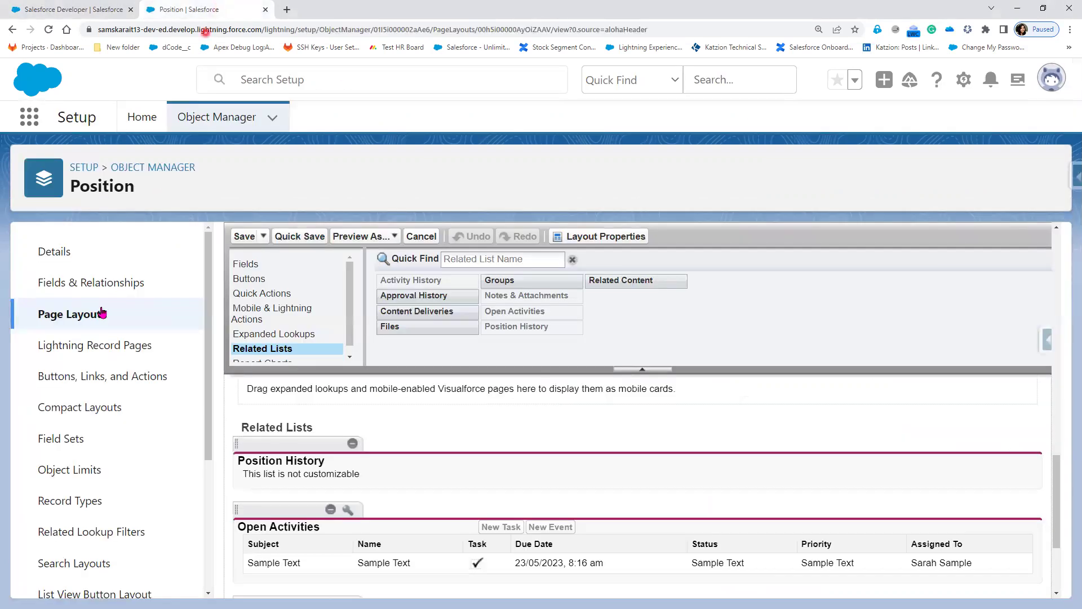
left_click(79, 261)
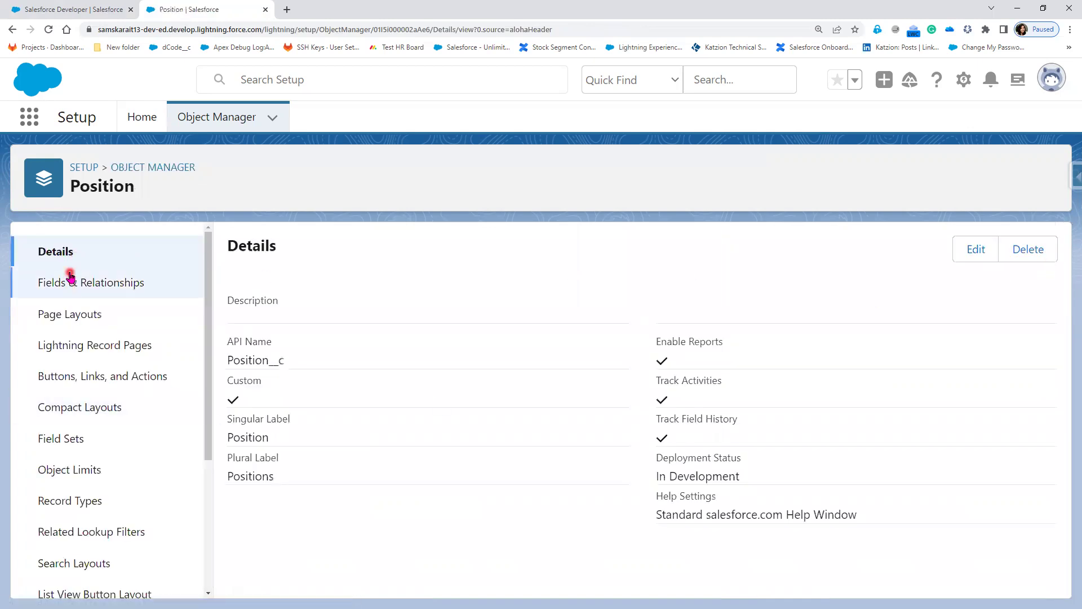
left_click(70, 279)
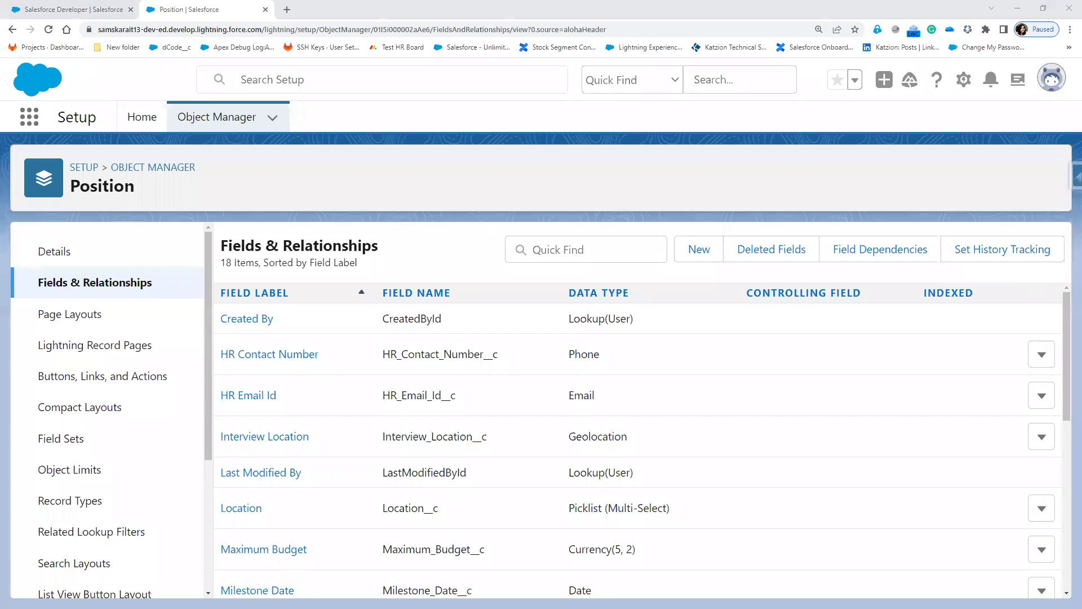
Open history tracking for the Position fields and select HR Contact Number, HR Email Id, Position Status and Location
left_click_drag(936, 231, 1064, 277)
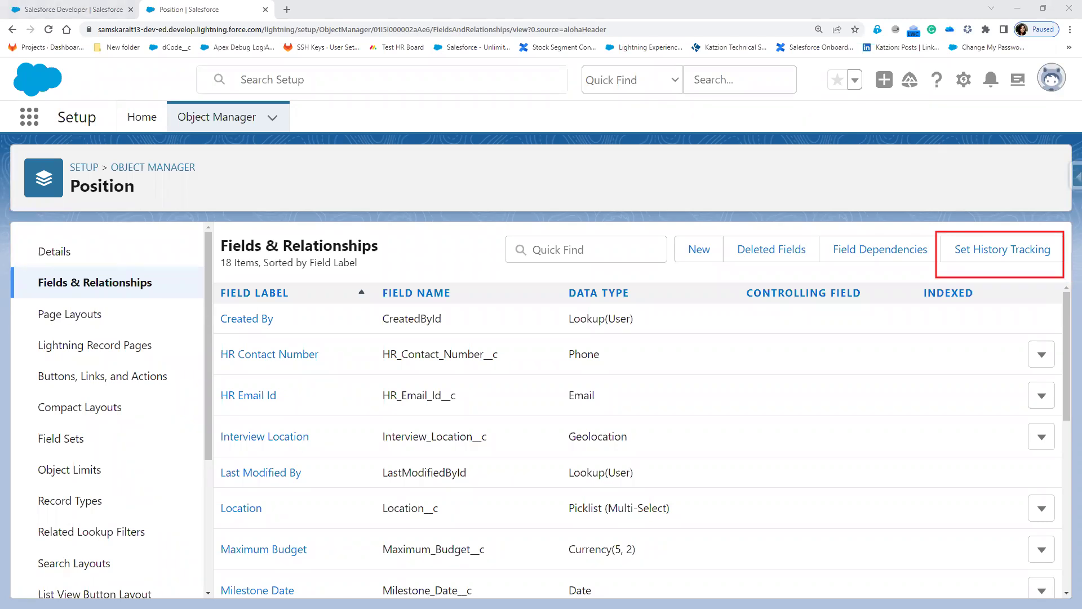
left_click(973, 251)
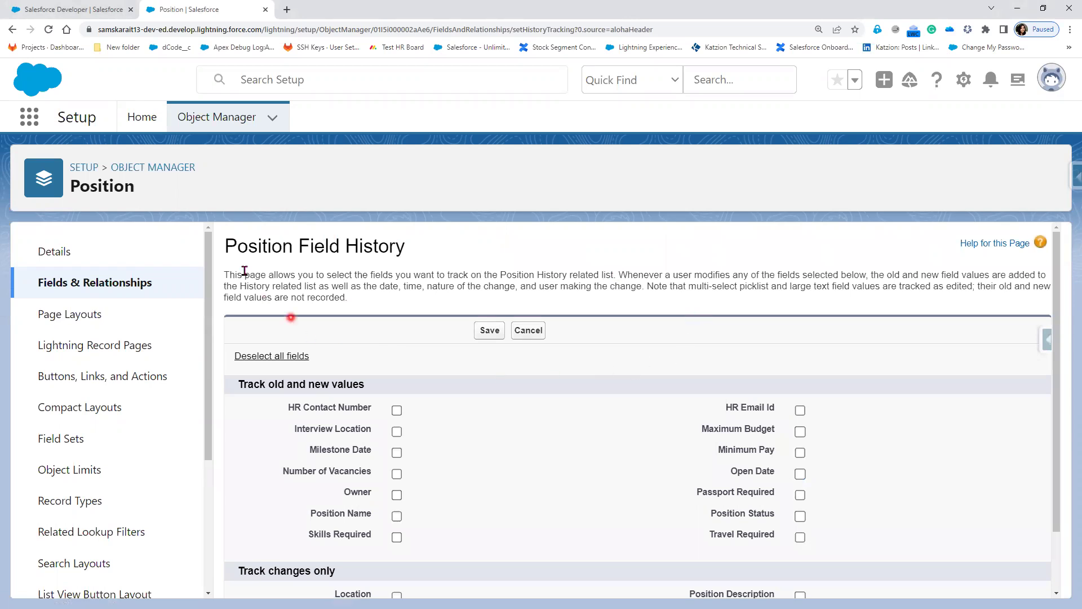
scroll(490, 483, "down", 1)
scroll(591, 483, "up", 1)
scroll(594, 483, "down", 1)
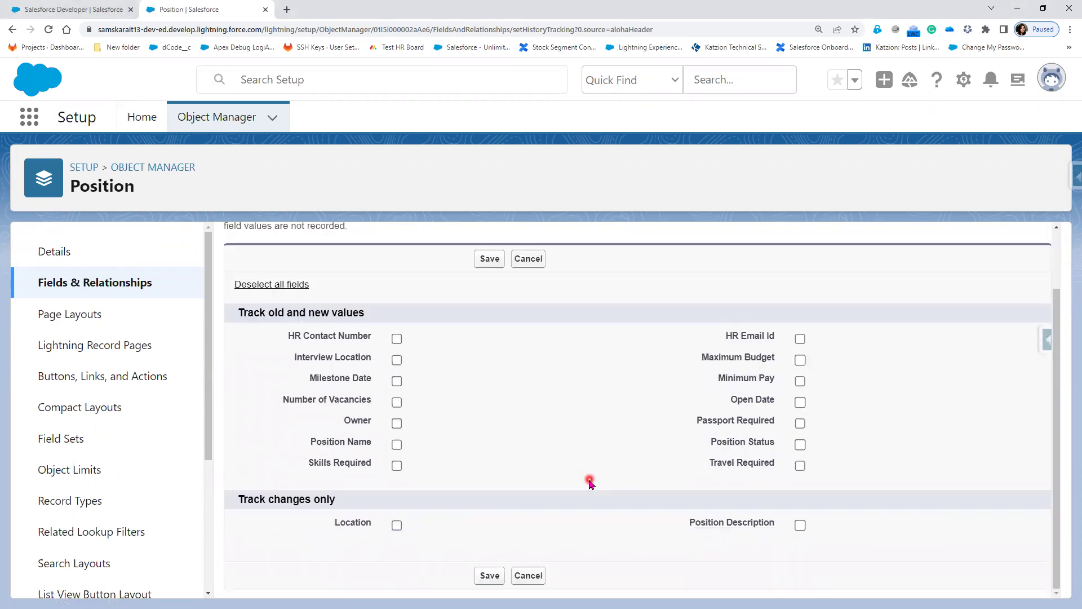
scroll(588, 480, "up", 1)
scroll(597, 484, "down", 1)
left_click(397, 528)
left_click(800, 341)
left_click(397, 338)
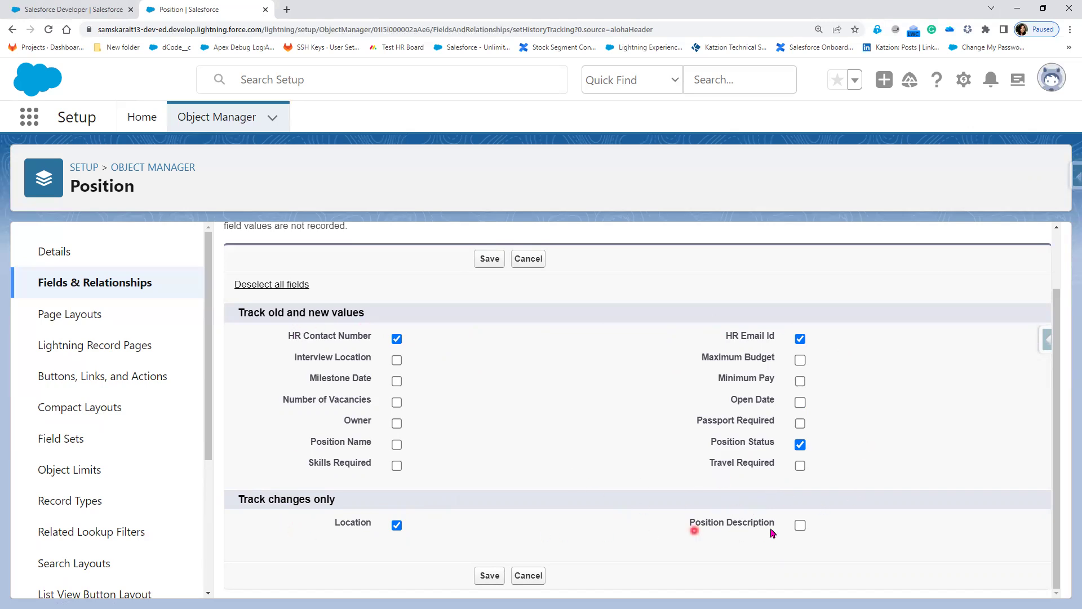
In the Salesforce Developer record's details, insert 12 before the @ in the HR Email Id and save
left_click(50, 9)
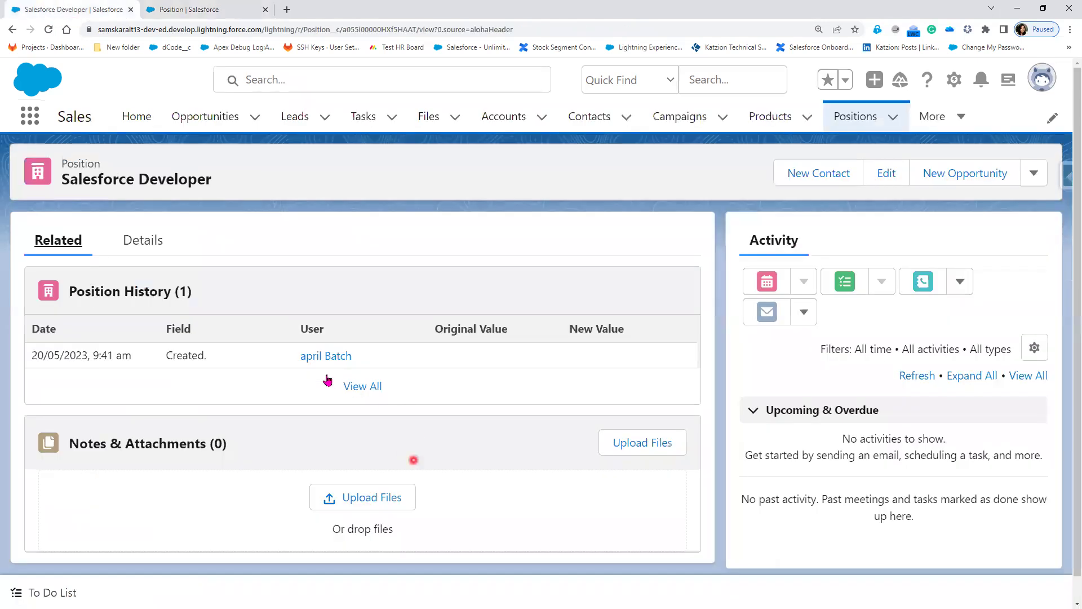
left_click(125, 244)
left_click(341, 462)
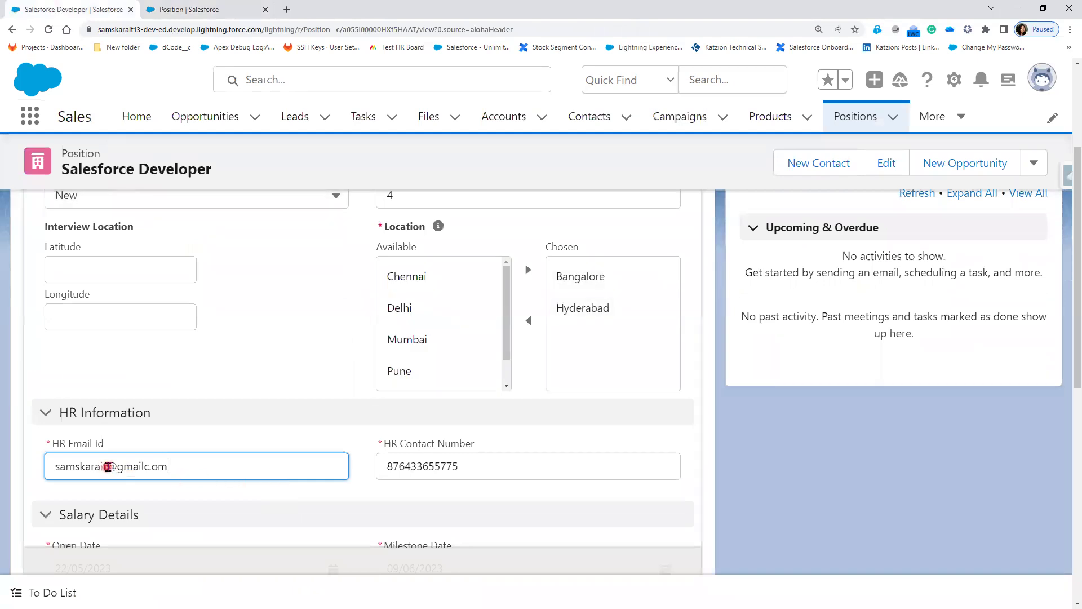
type("12")
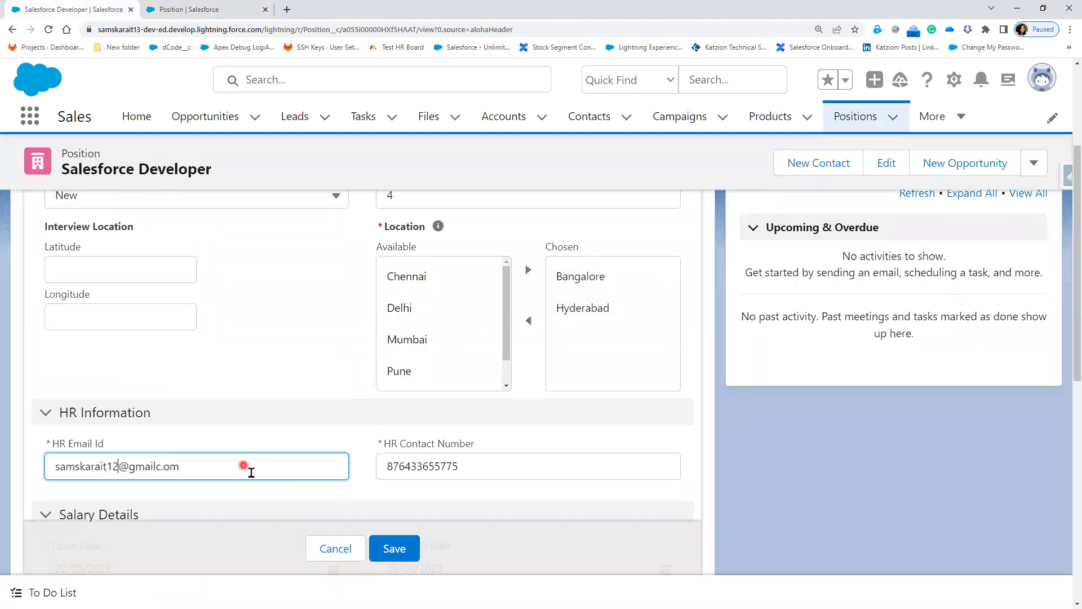
left_click(394, 548)
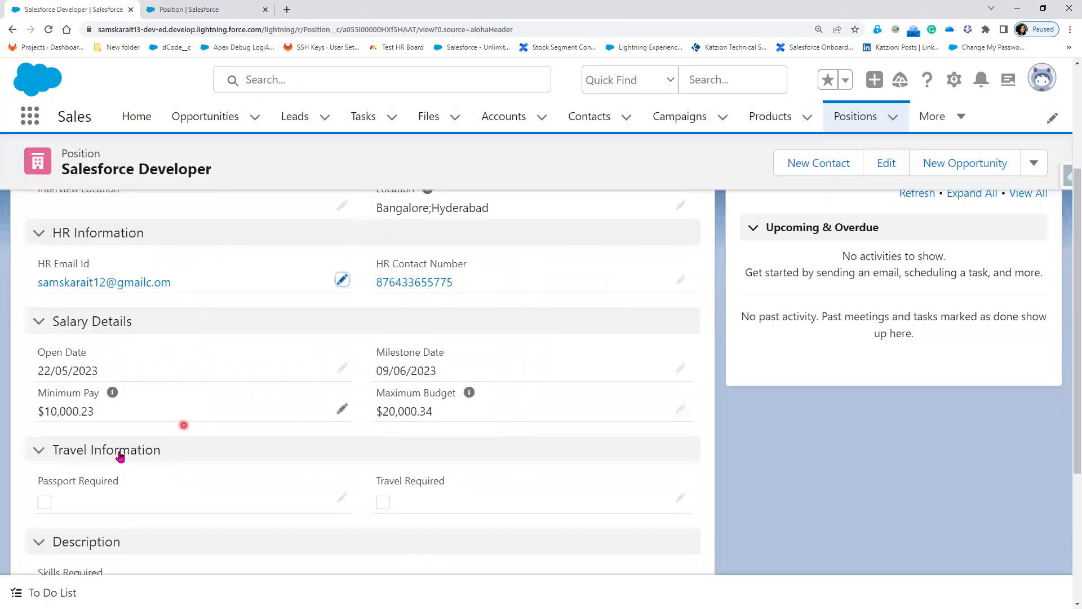
Check the Salesforce Developer record's Position History related list, reloading the page to refresh it
scroll(314, 427, "up", 3)
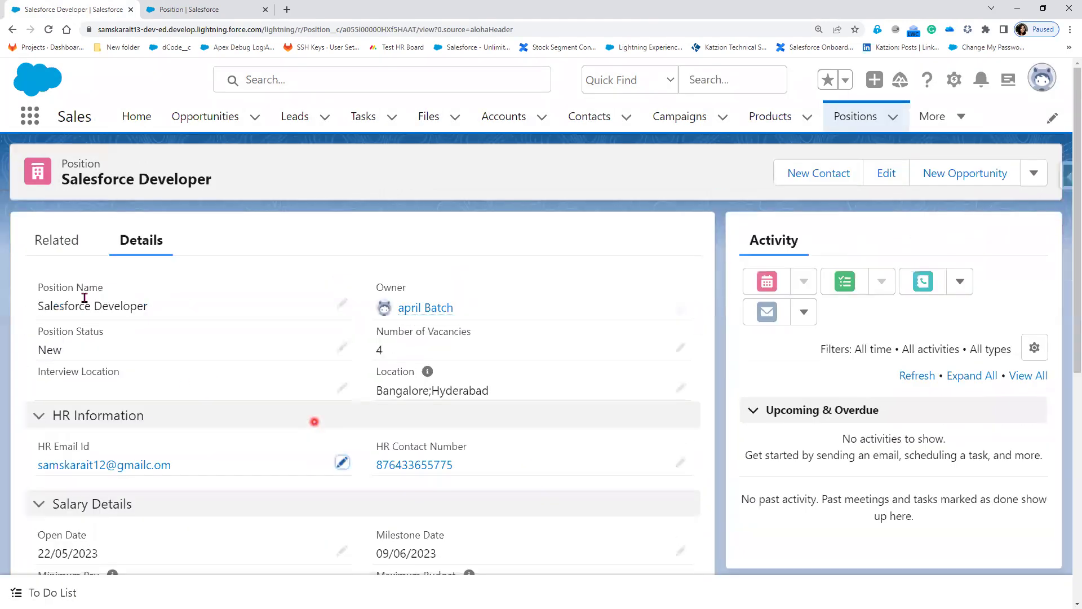
left_click(54, 248)
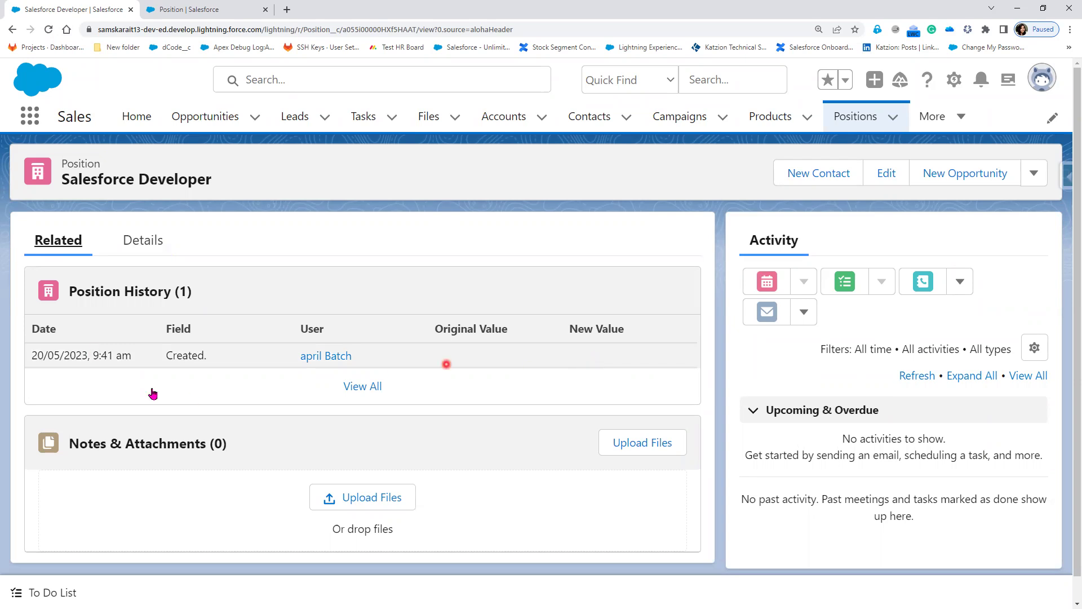
left_click(48, 31)
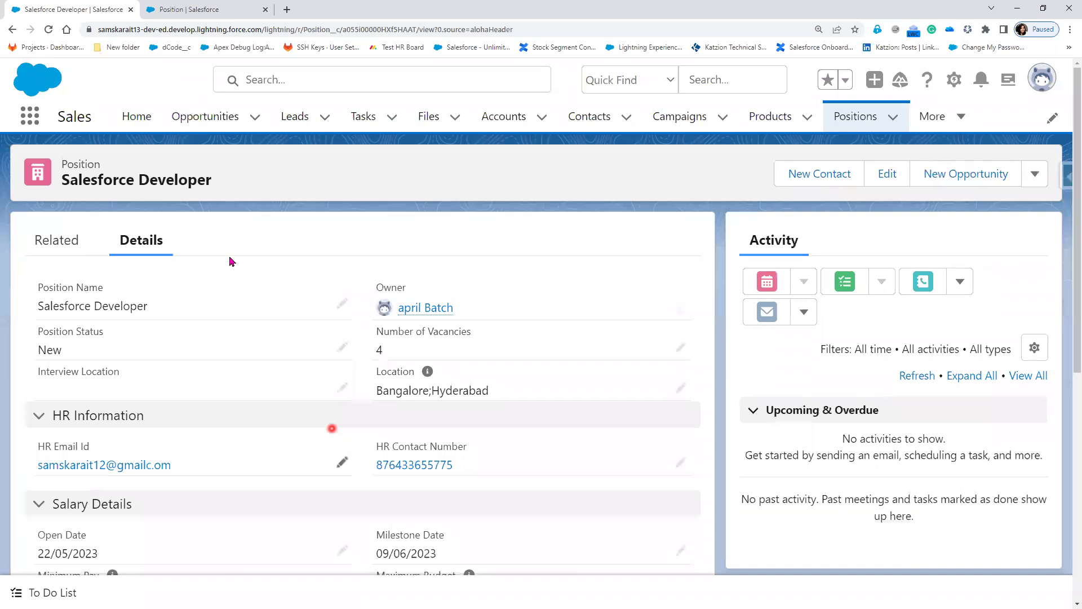
left_click(70, 250)
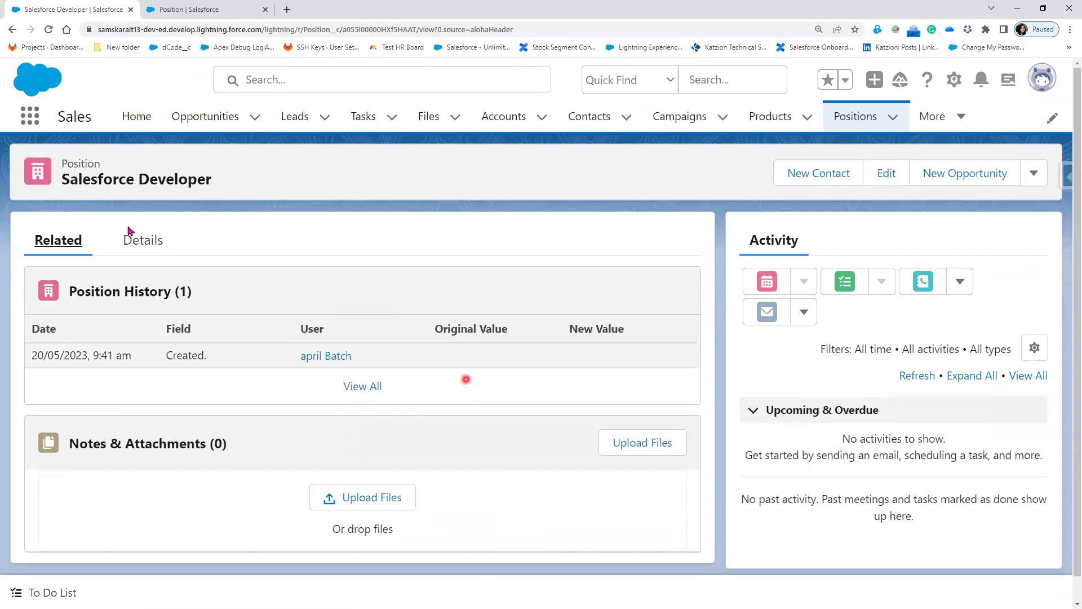
Return to the Position field history settings, review the selected fields and cancel the selection
left_click(192, 9)
left_click(486, 259)
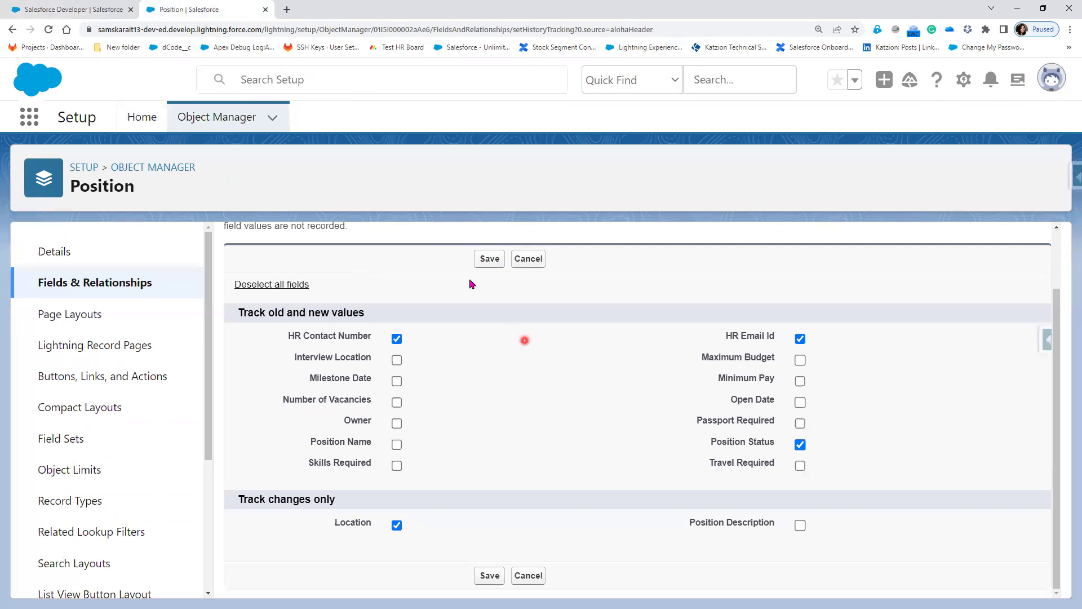
left_click(398, 338)
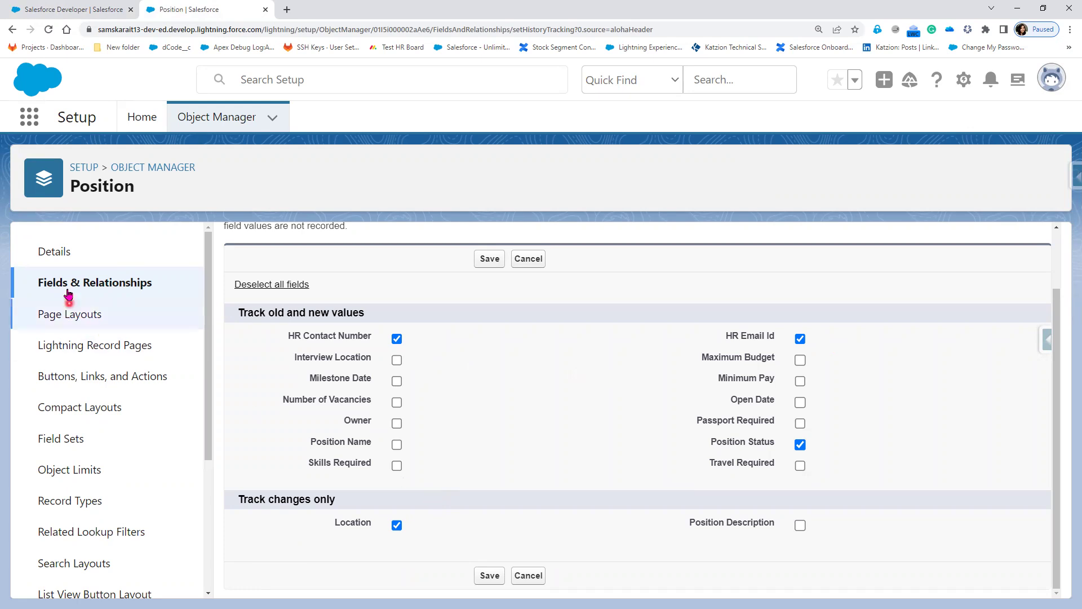
left_click(521, 577)
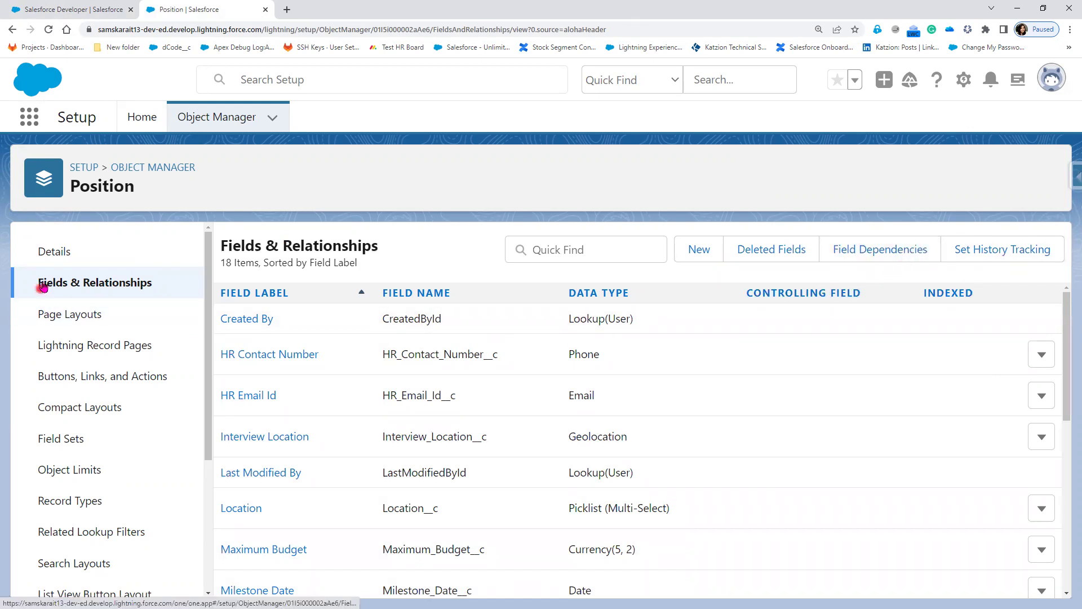
Turn off Track Field History in the Position object's optional features and save the object definition
left_click(50, 256)
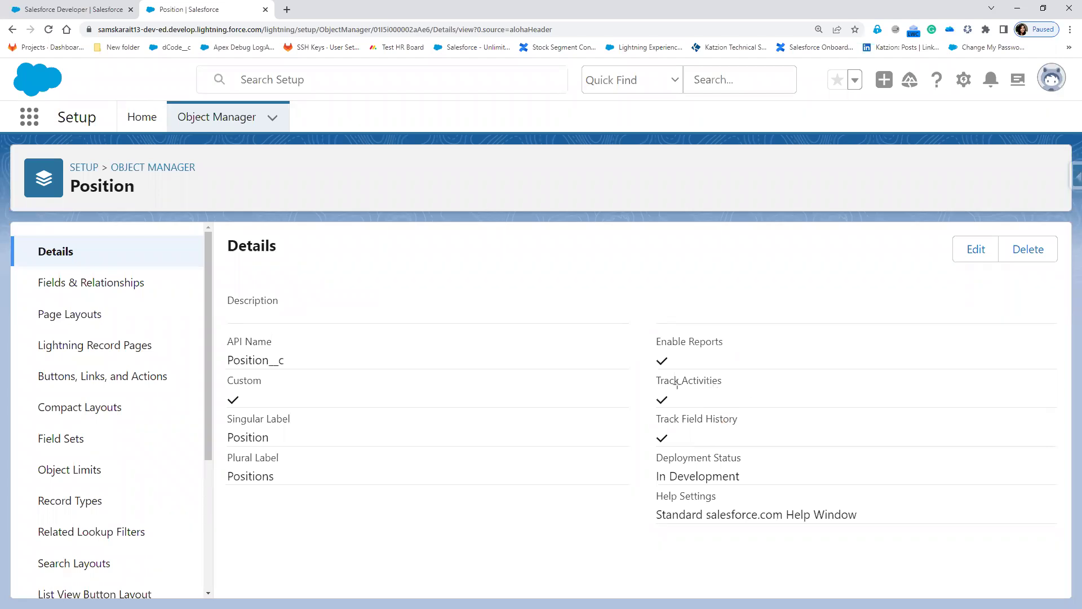
left_click_drag(640, 407, 811, 453)
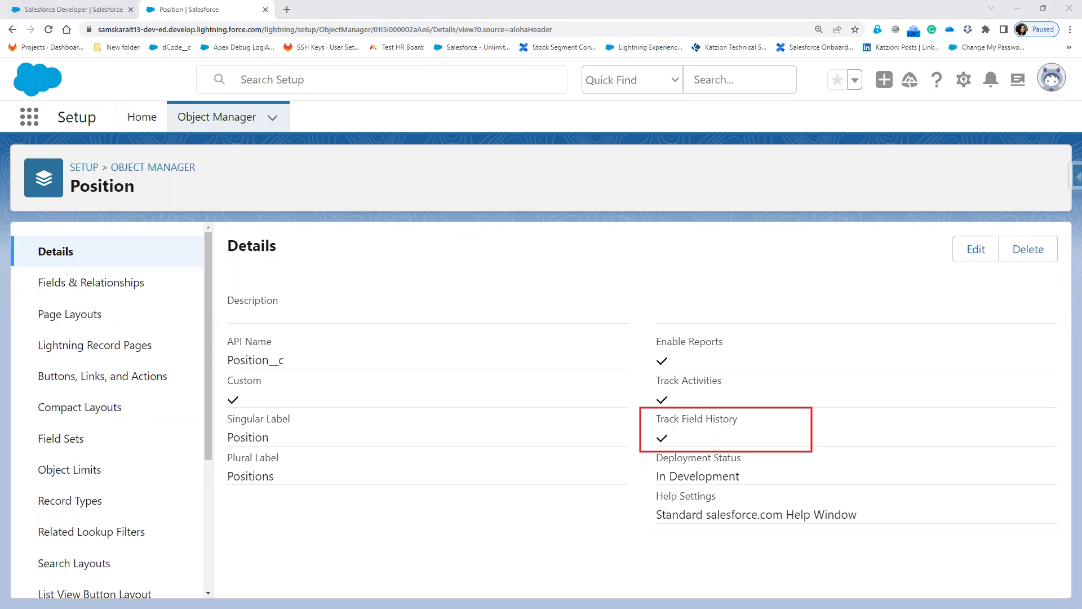
left_click(976, 249)
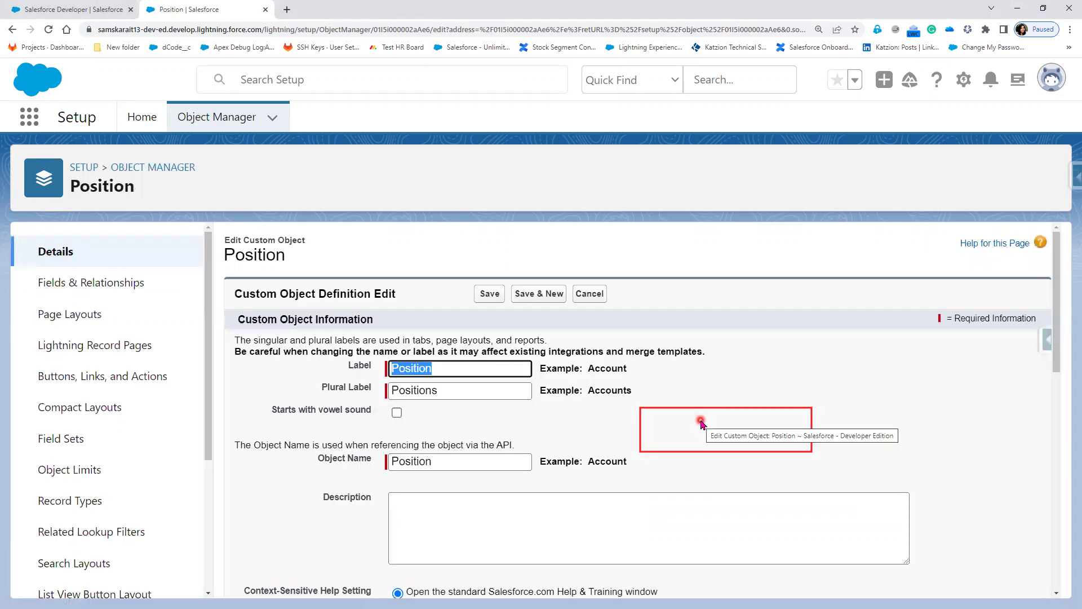
scroll(700, 423, "down", 10)
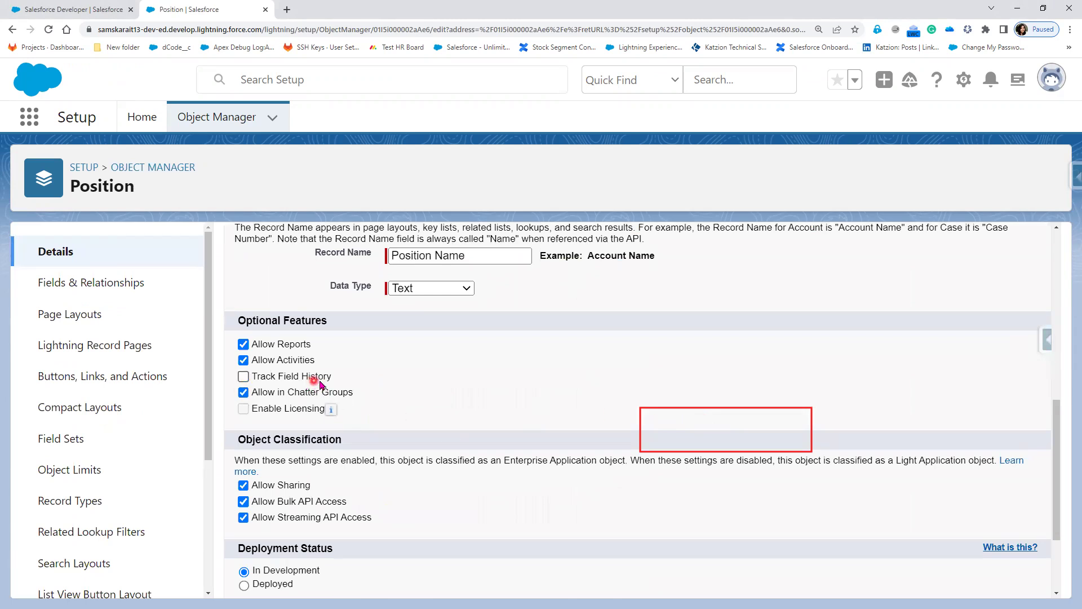
scroll(783, 533, "down", 3)
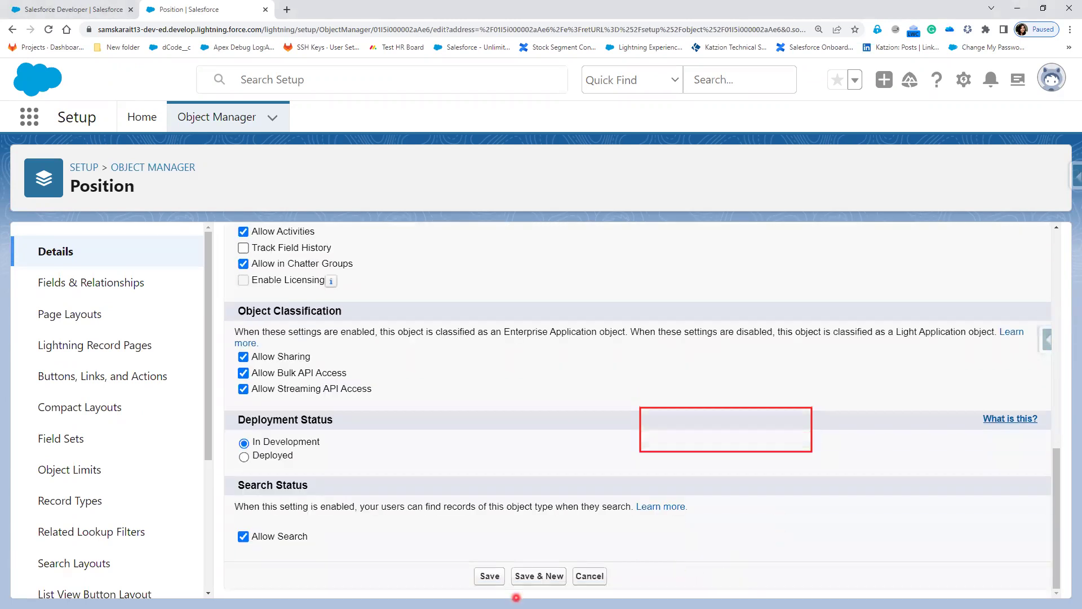
left_click(490, 576)
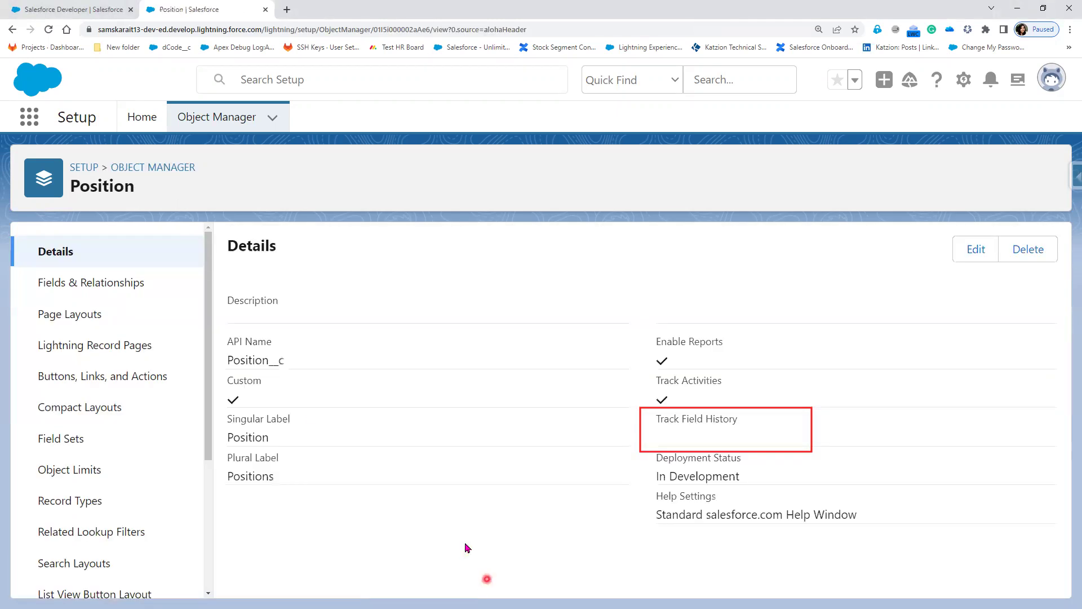
Set history tracking on the Position fields HR Contact Number, HR Email Id, Position Status and Location, and save
left_click(109, 289)
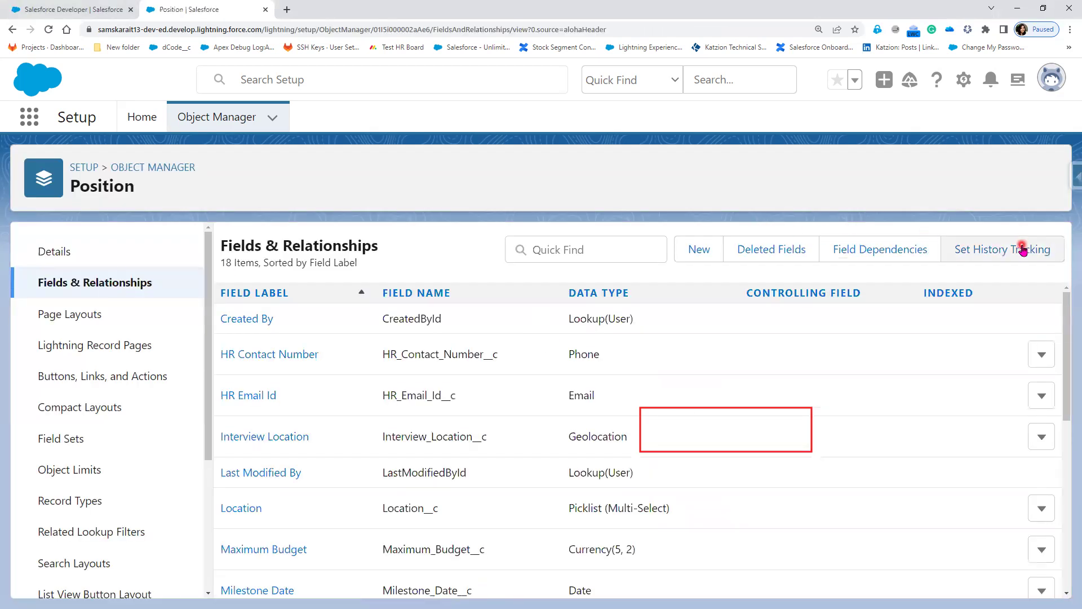
left_click(1022, 250)
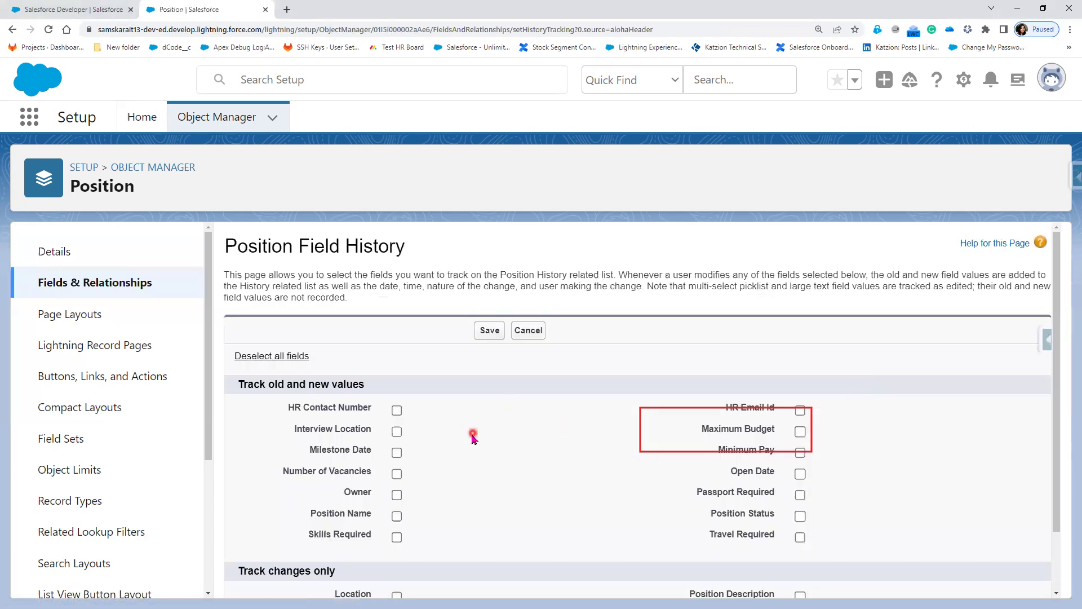
scroll(472, 438, "down", 1)
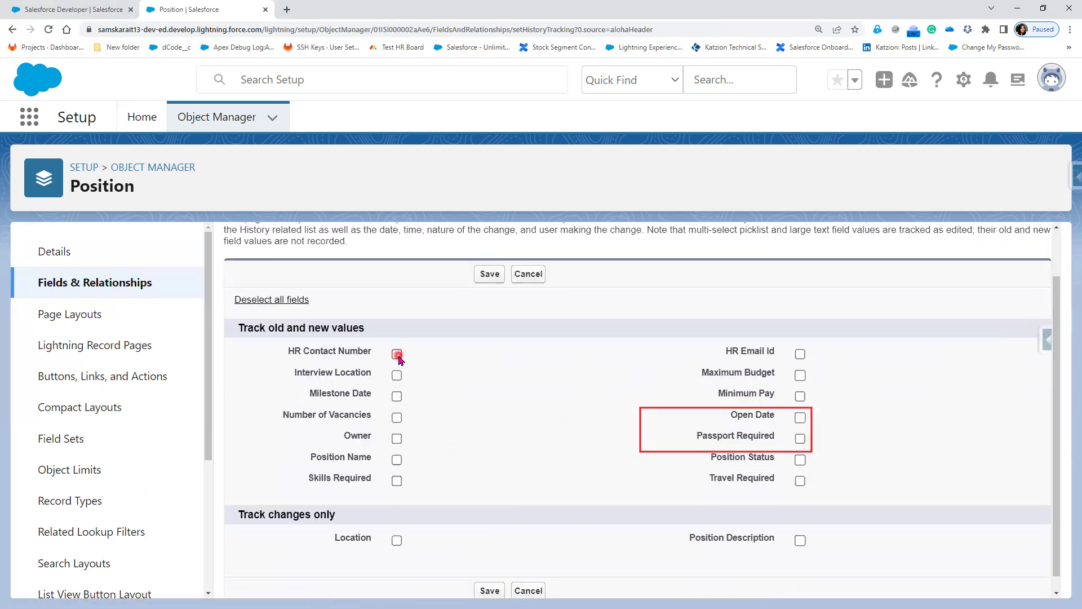
left_click(800, 459)
left_click(489, 274)
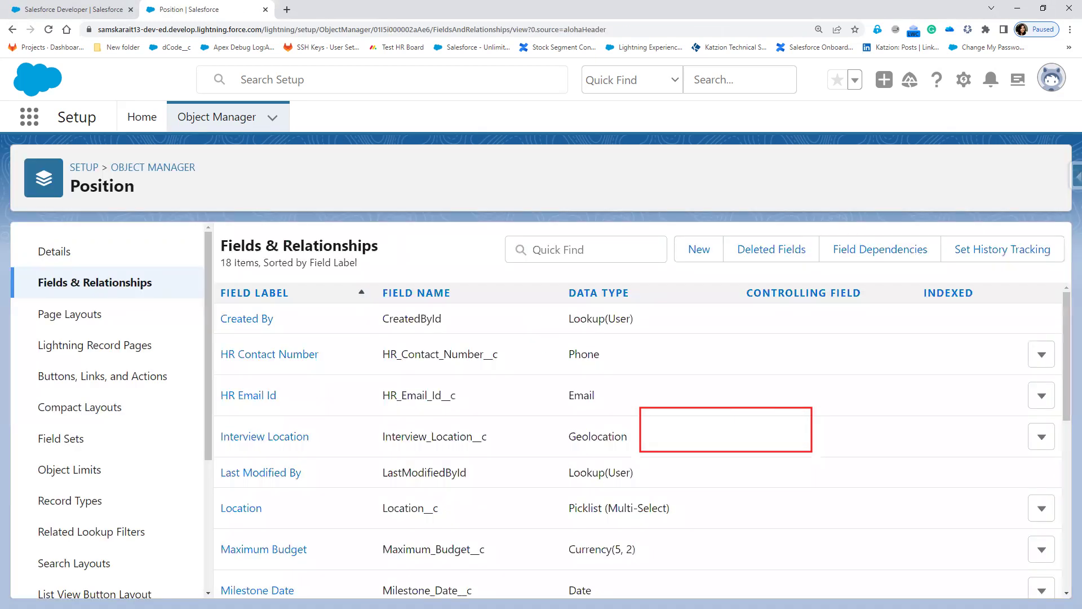
Check Track Field History in the Position object's details, then review the fields selected for history tracking and save them again
left_click(90, 251)
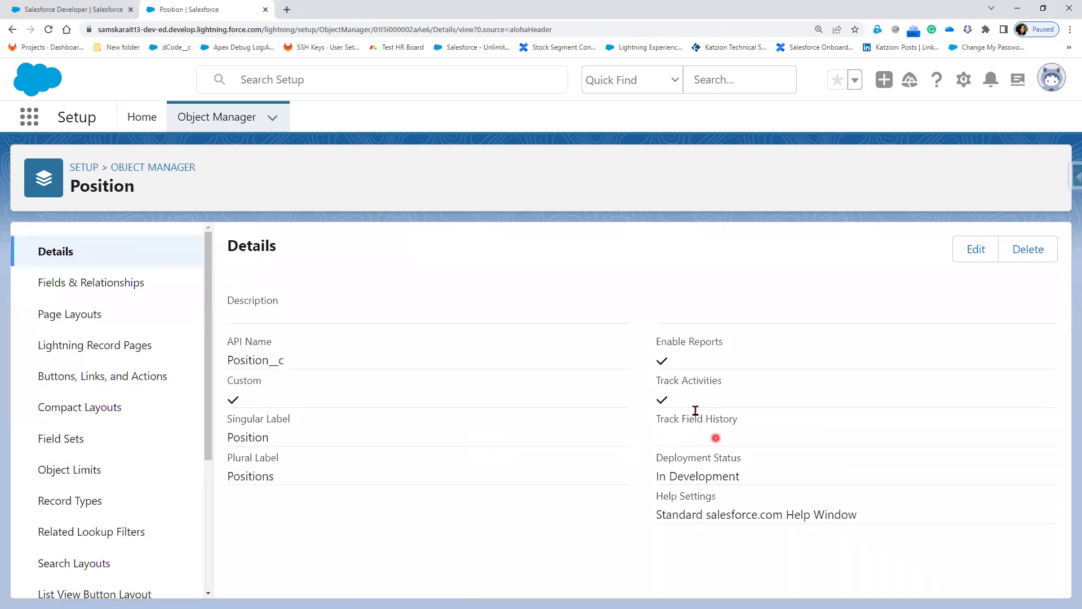
left_click(95, 289)
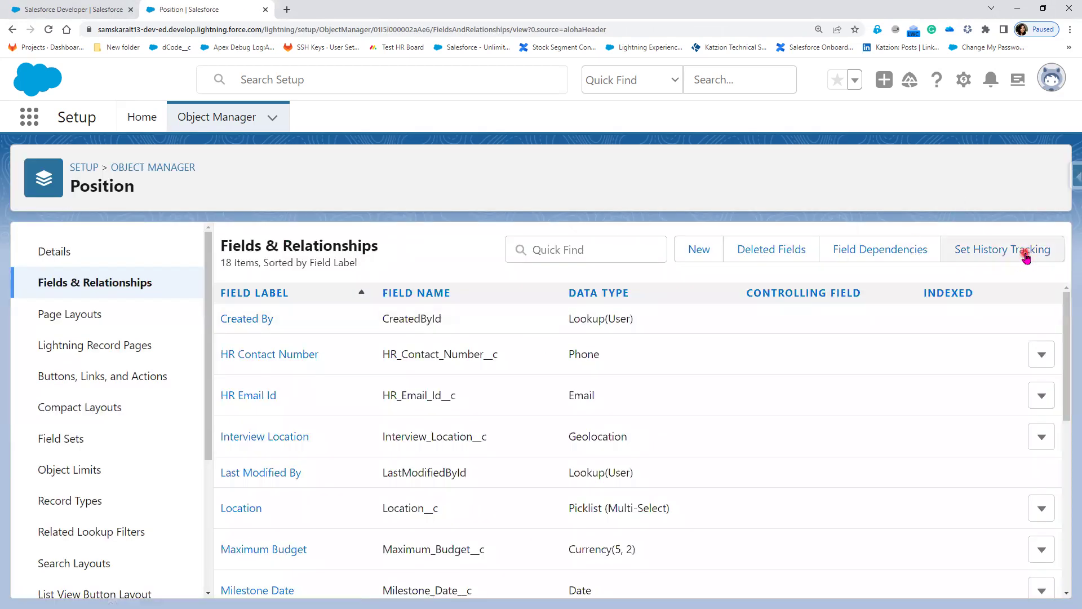
left_click(1025, 253)
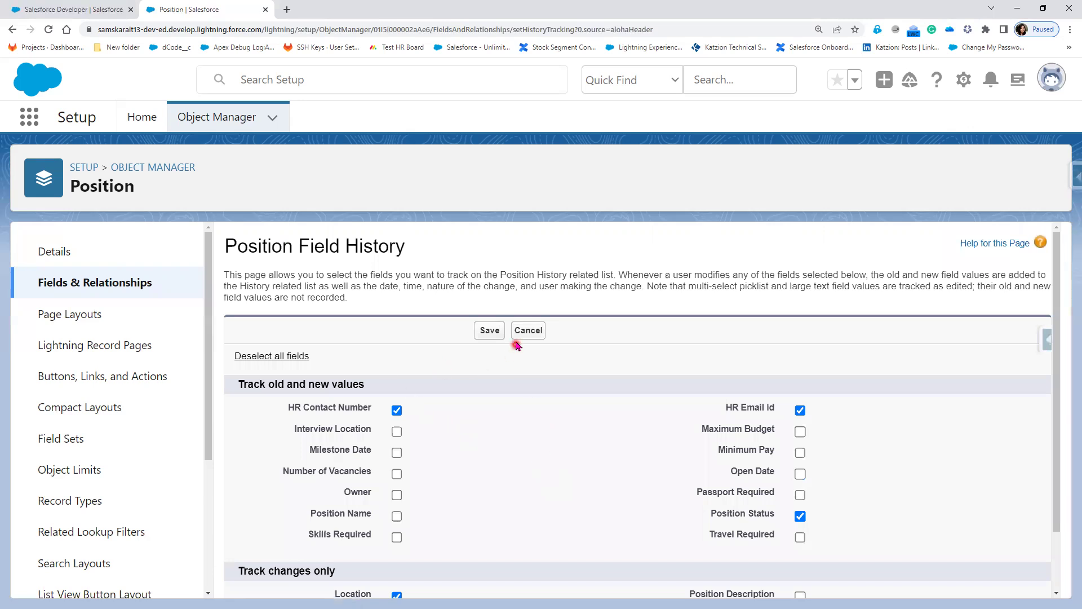
left_click(486, 330)
On the Salesforce Developer record, remove Hyderabad from Location, insert 56 before the @ in the HR Email Id, and save
left_click(77, 10)
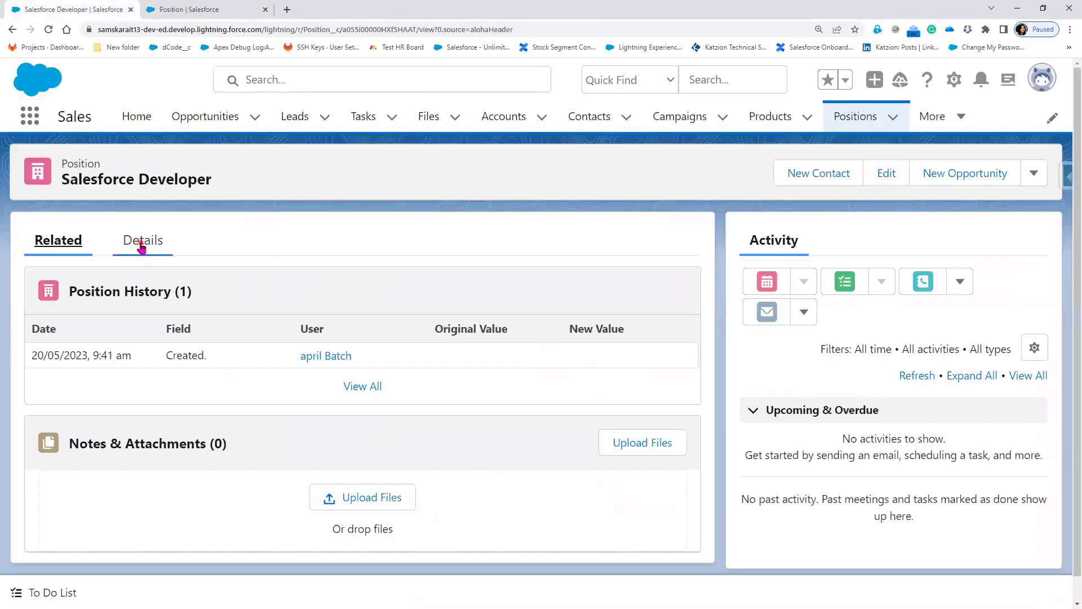
left_click(142, 246)
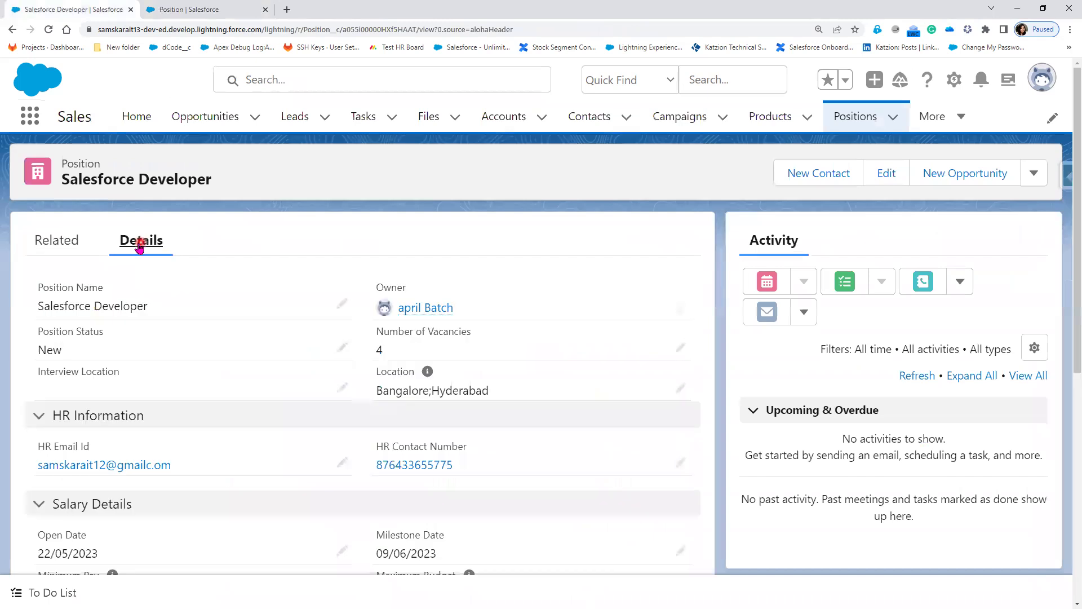
left_click(341, 462)
left_click(553, 306)
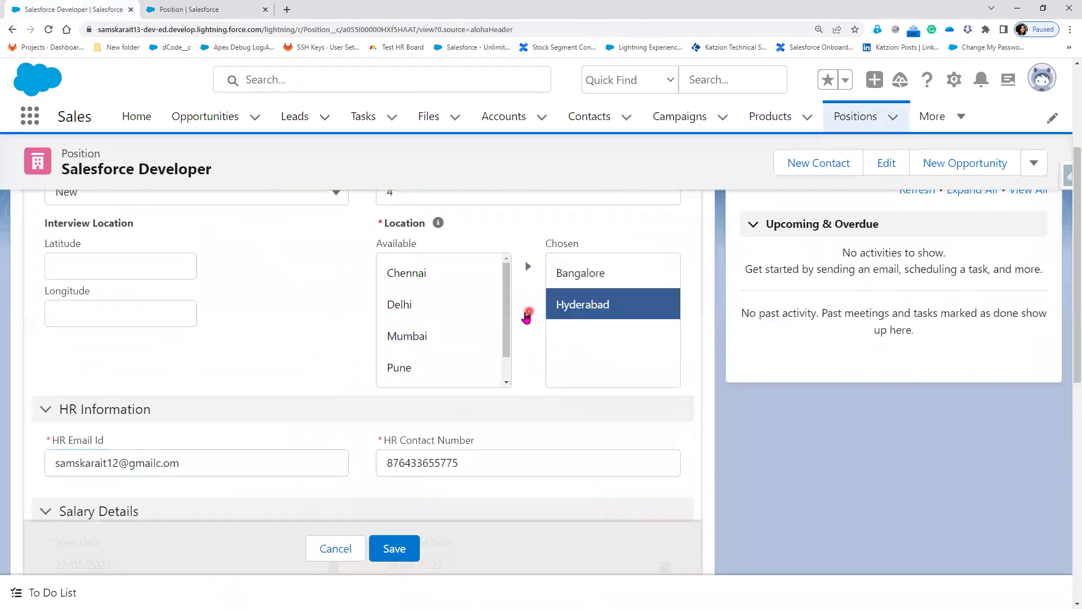
left_click(527, 317)
left_click(141, 462)
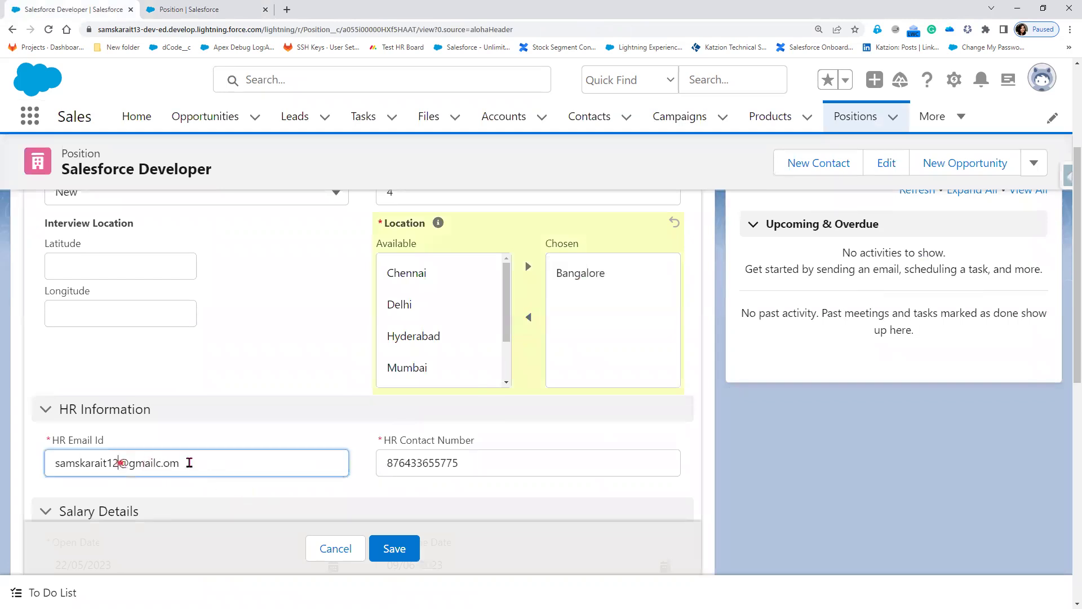
type("56")
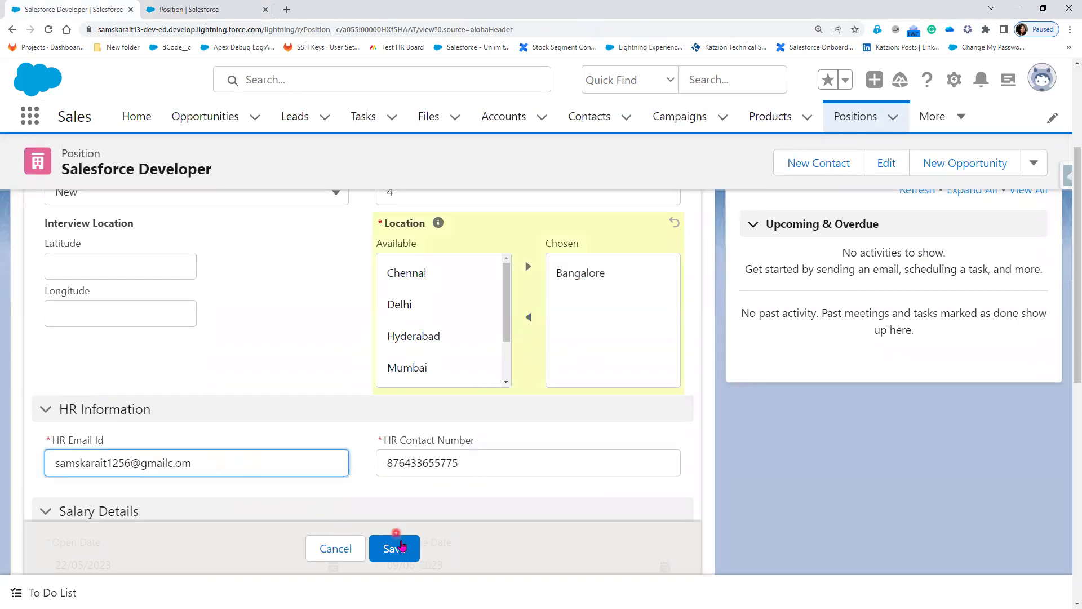
left_click(394, 548)
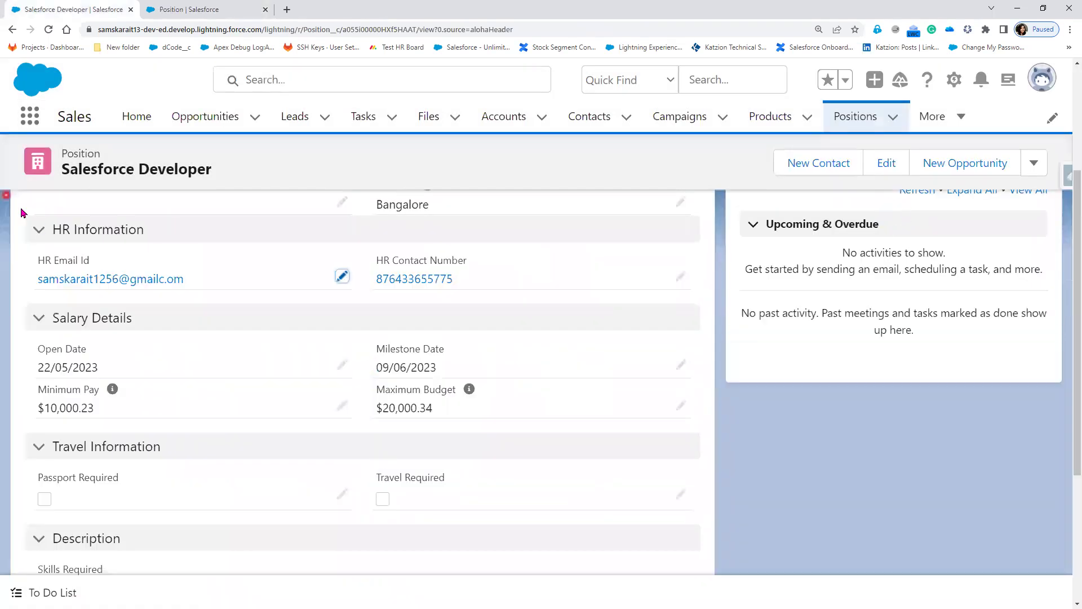
Check the Salesforce Developer record's related lists for Position History, then reload the record and check them again
scroll(229, 379, "up", 5)
left_click(58, 241)
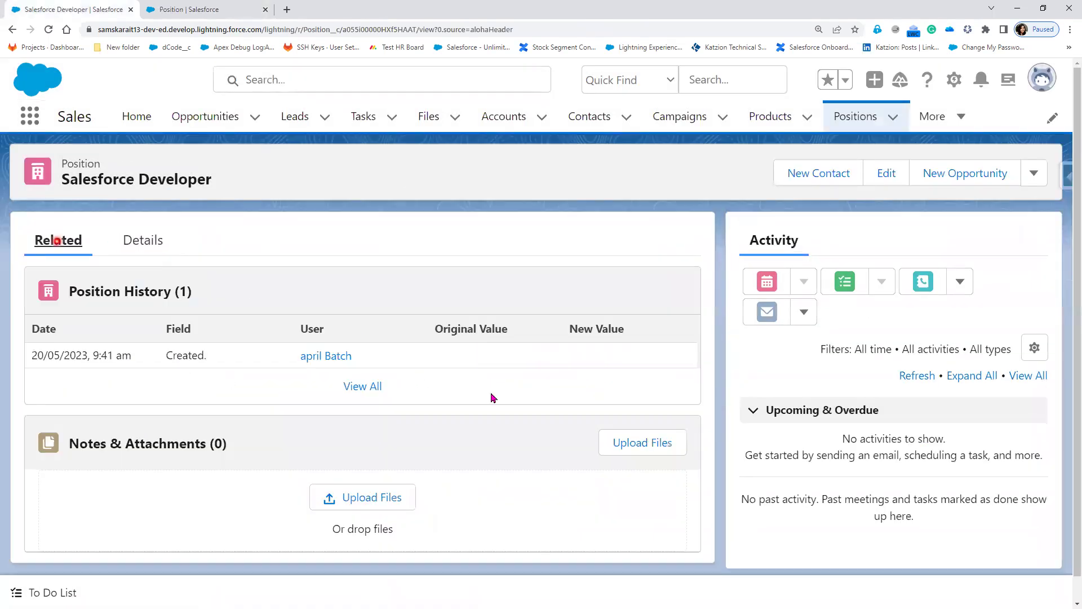
left_click(49, 33)
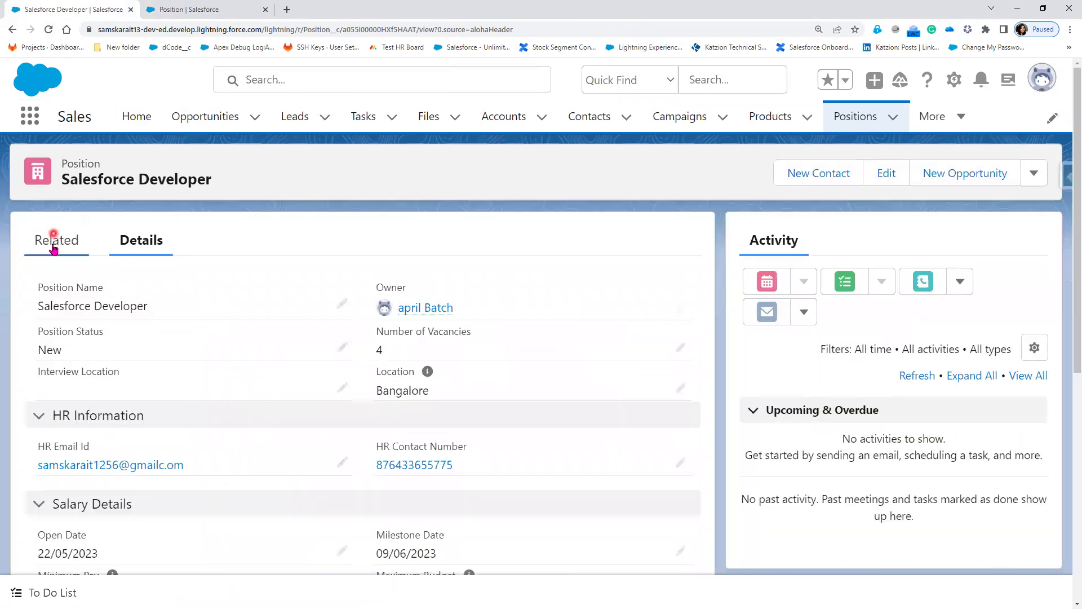
left_click(53, 244)
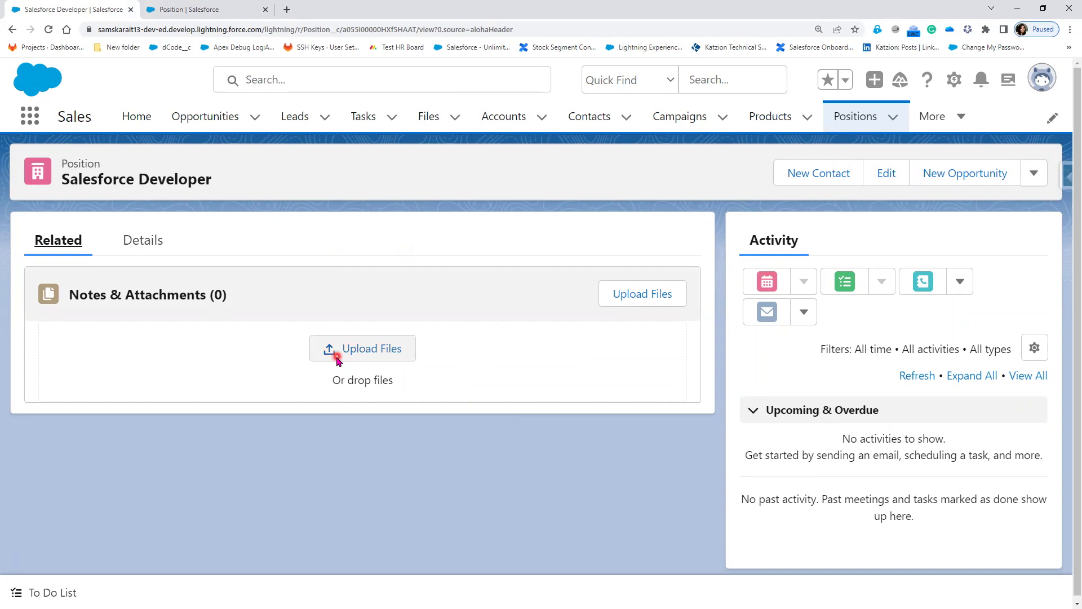
Check Track Field History in the Position object's details, then examine the related lists in the Custom Position Layout
left_click(187, 8)
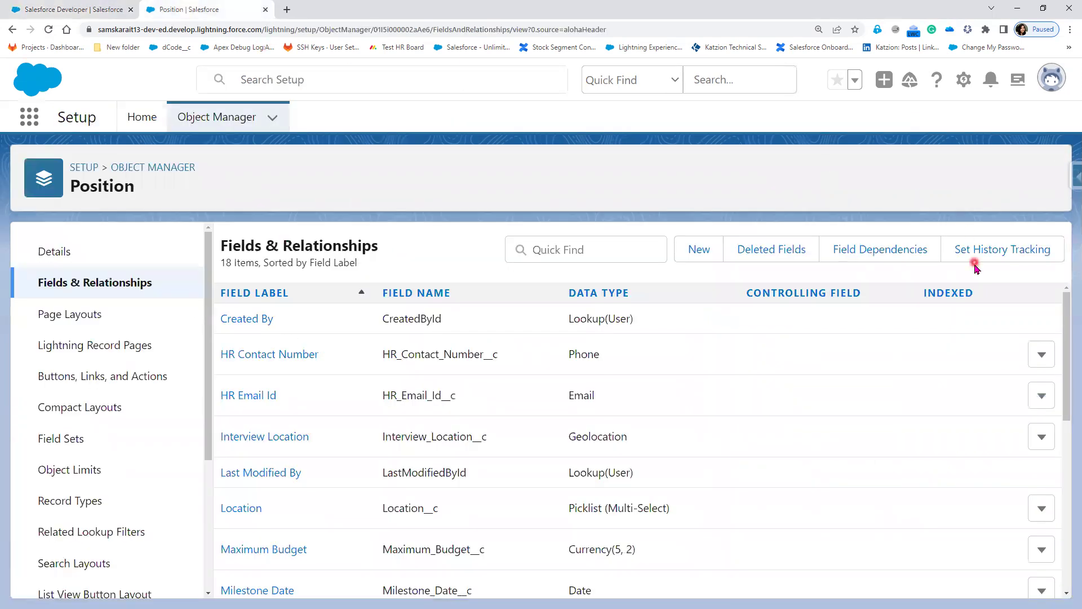
left_click(49, 261)
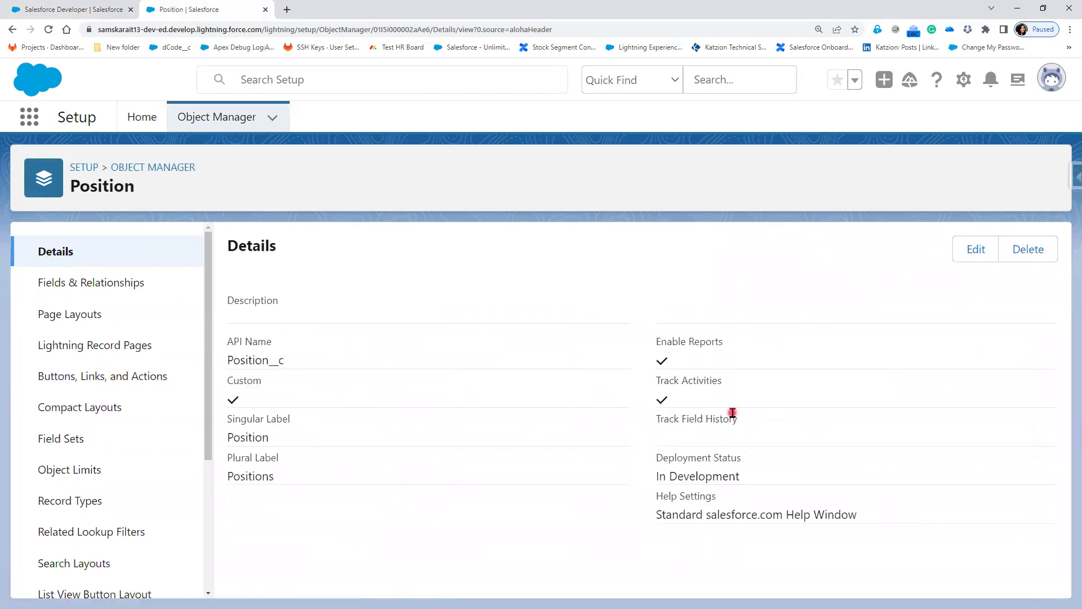
left_click(77, 315)
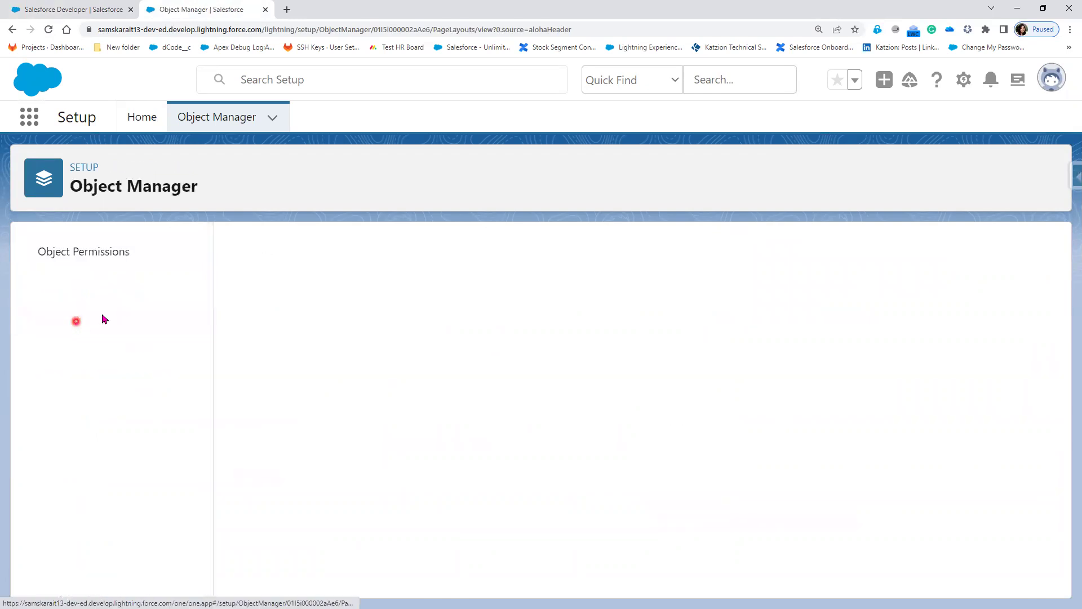
left_click(282, 326)
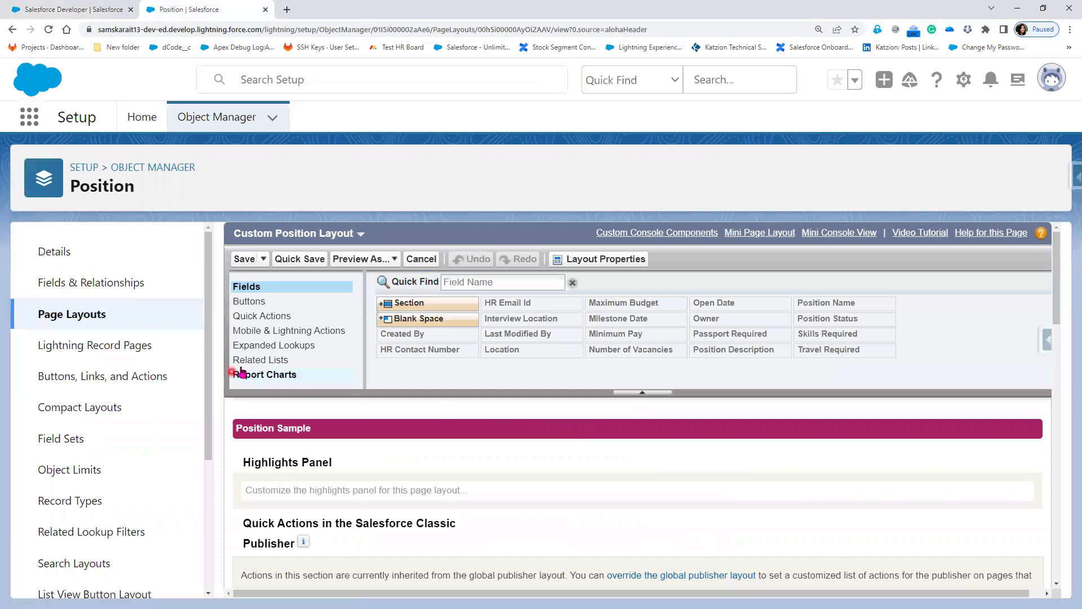
left_click(250, 359)
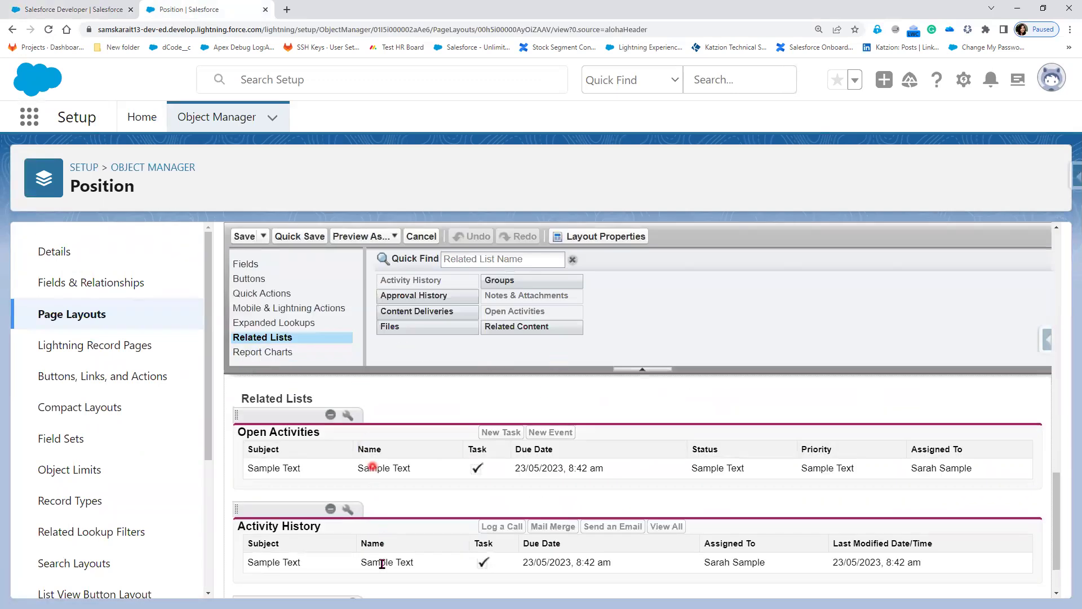
Duplicate the Position setup page in a second browser tab and switch to the copy
right_click(206, 10)
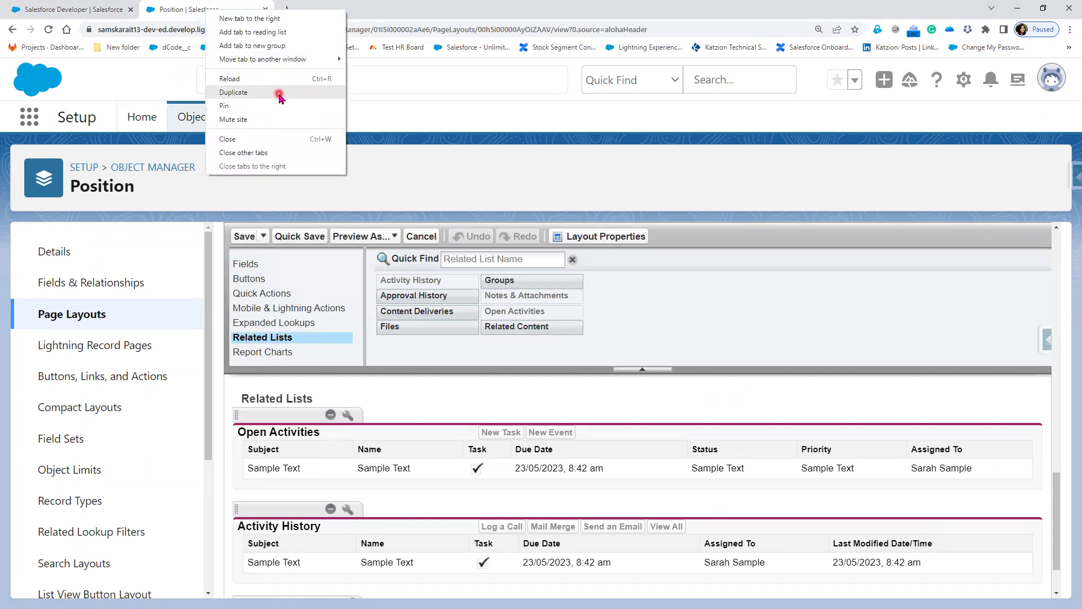
left_click(279, 96)
left_click(193, 9)
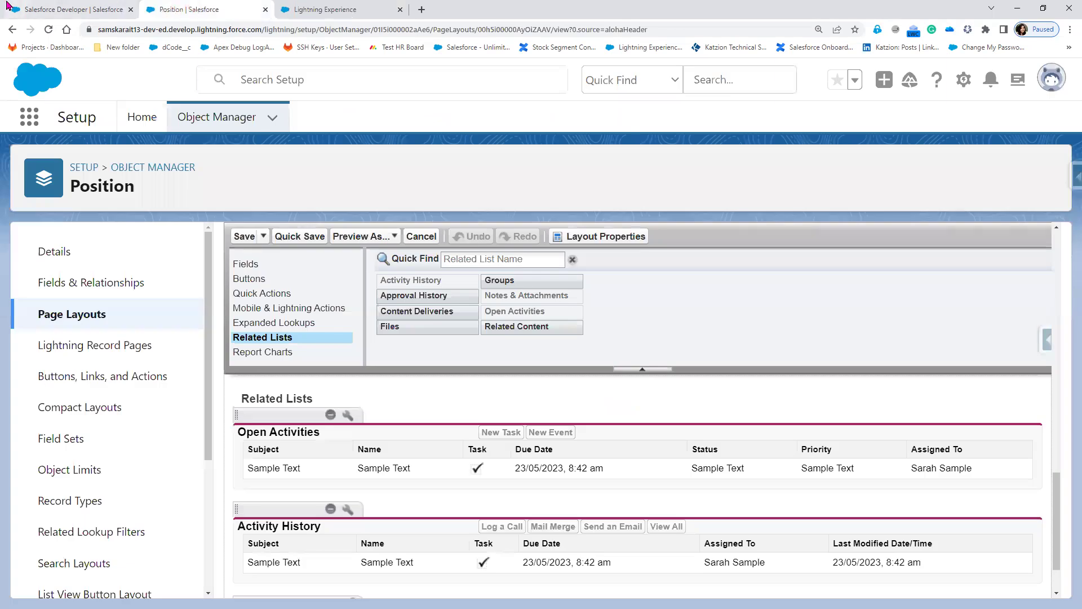
left_click(315, 10)
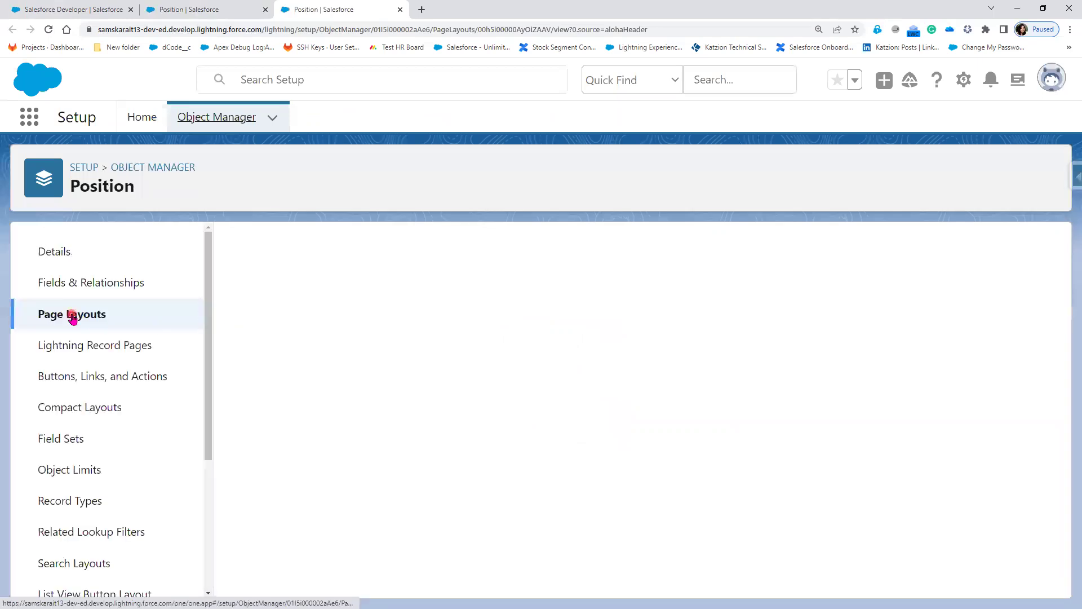
Turn on Track Field History in the Position object's optional features and save the definition
left_click(61, 253)
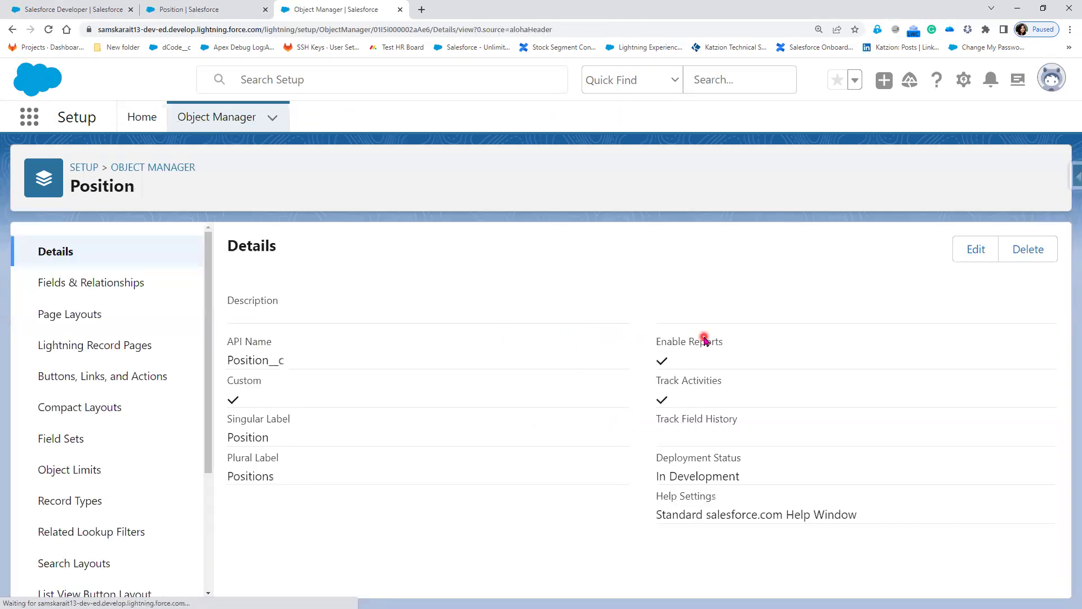
left_click(972, 258)
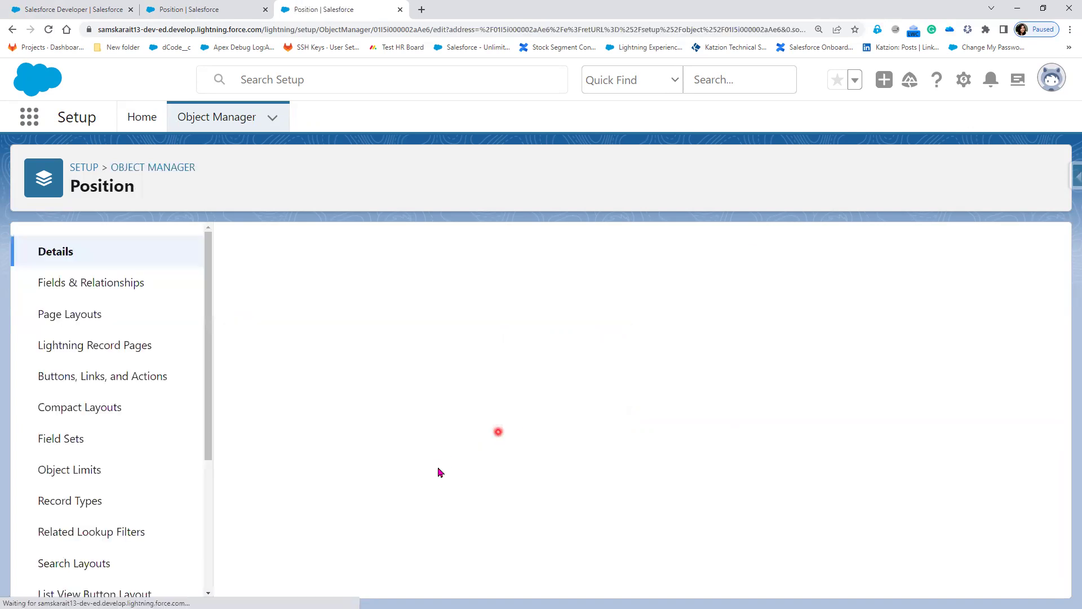
scroll(484, 494, "down", 8)
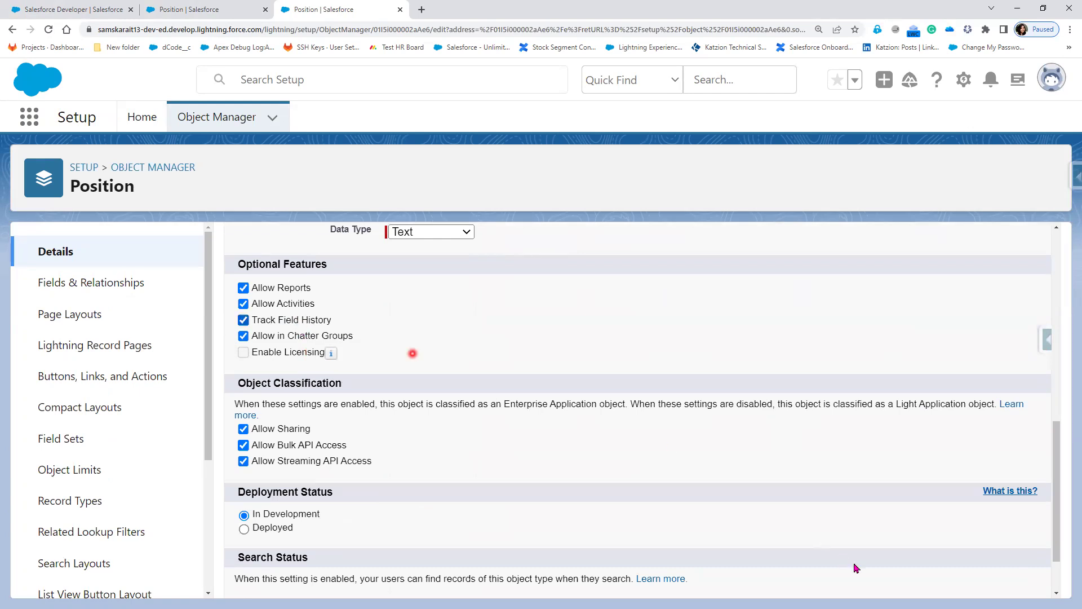
scroll(856, 567, "down", 2)
left_click(494, 576)
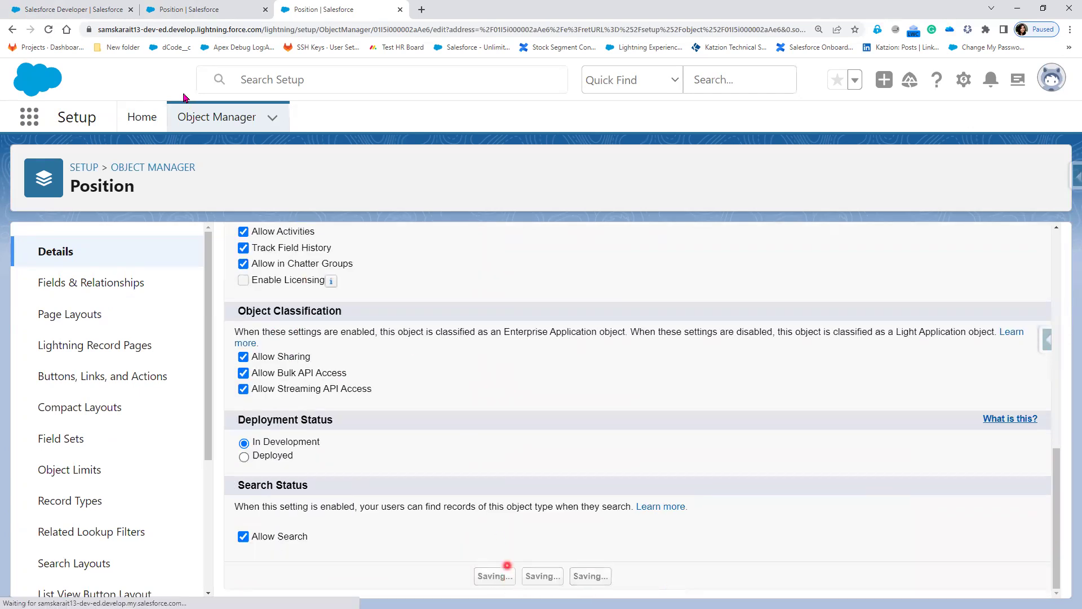
Return to the Custom Position Layout and check its refreshed related lists for Position History
left_click(165, 7)
scroll(356, 372, "down", 2)
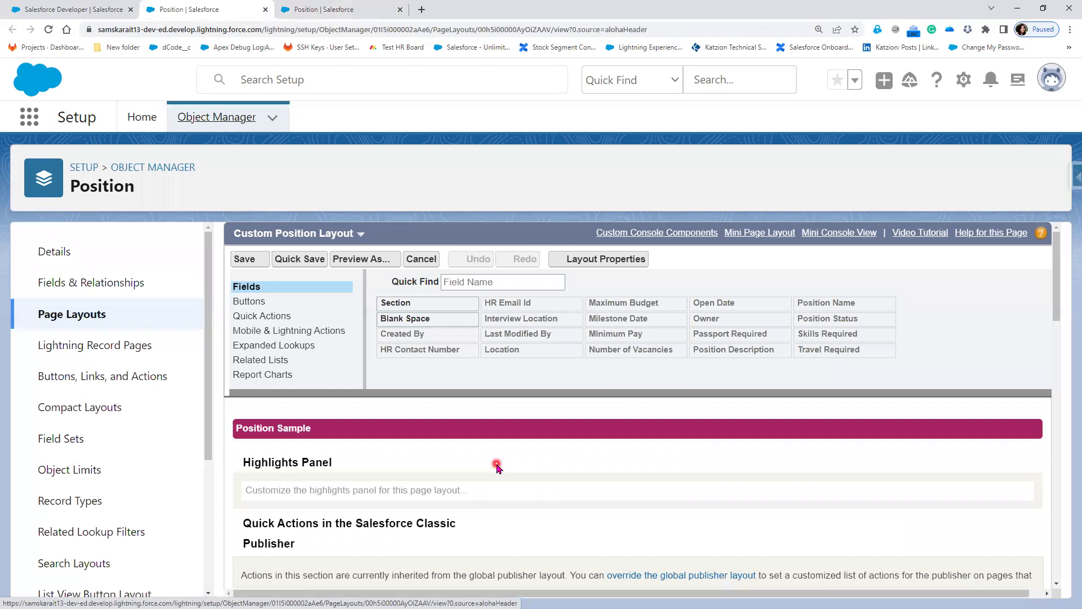
left_click(284, 360)
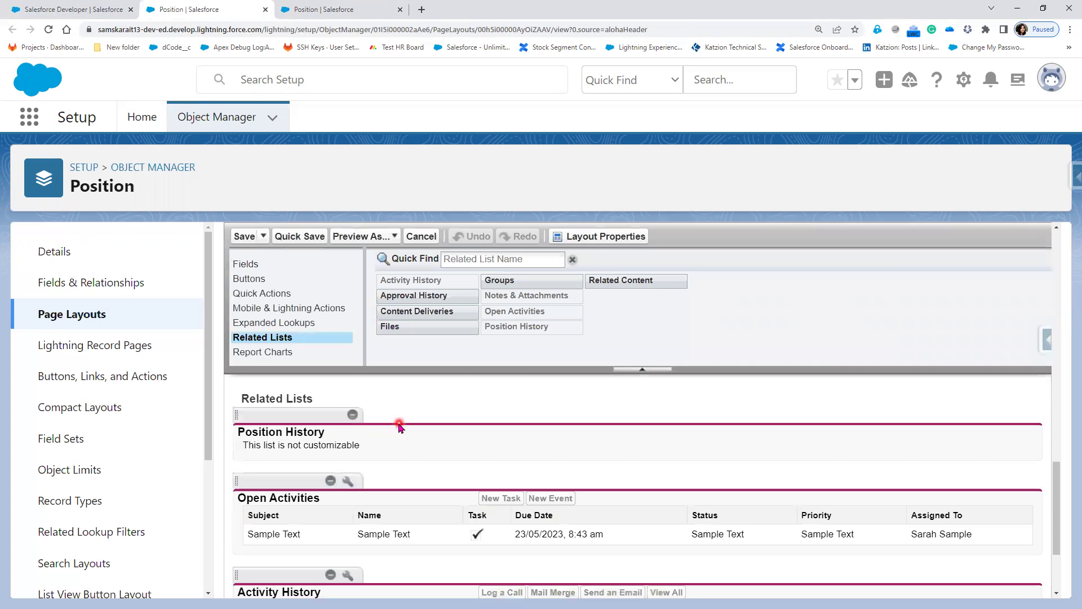
Edit the Position object in the duplicate tab, turn off Track Field History and save
left_click(364, 9)
left_click(965, 249)
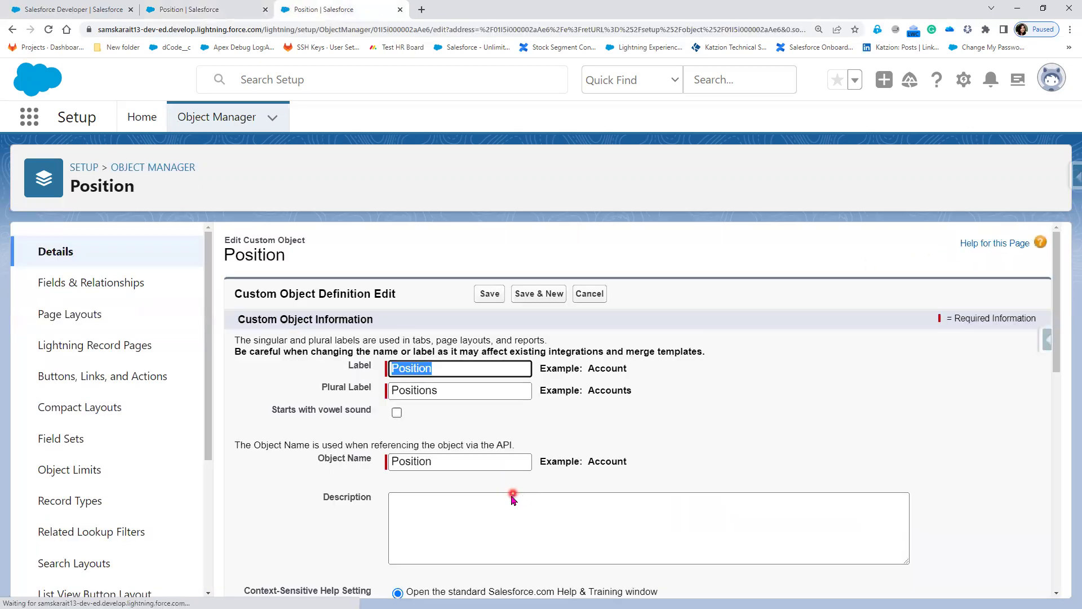
scroll(513, 499, "down", 10)
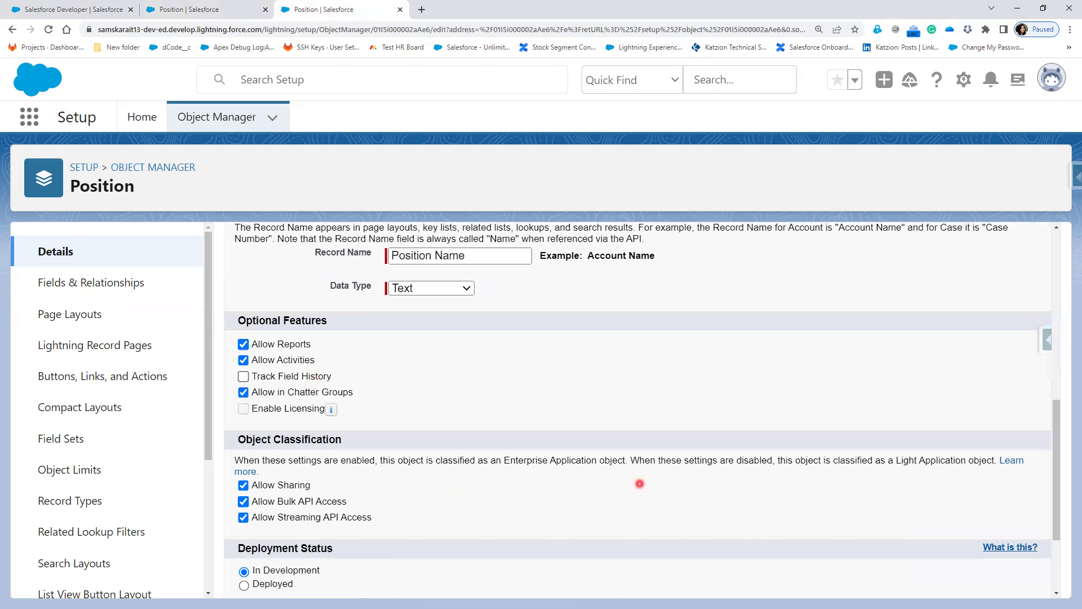
scroll(640, 483, "down", 3)
left_click(488, 576)
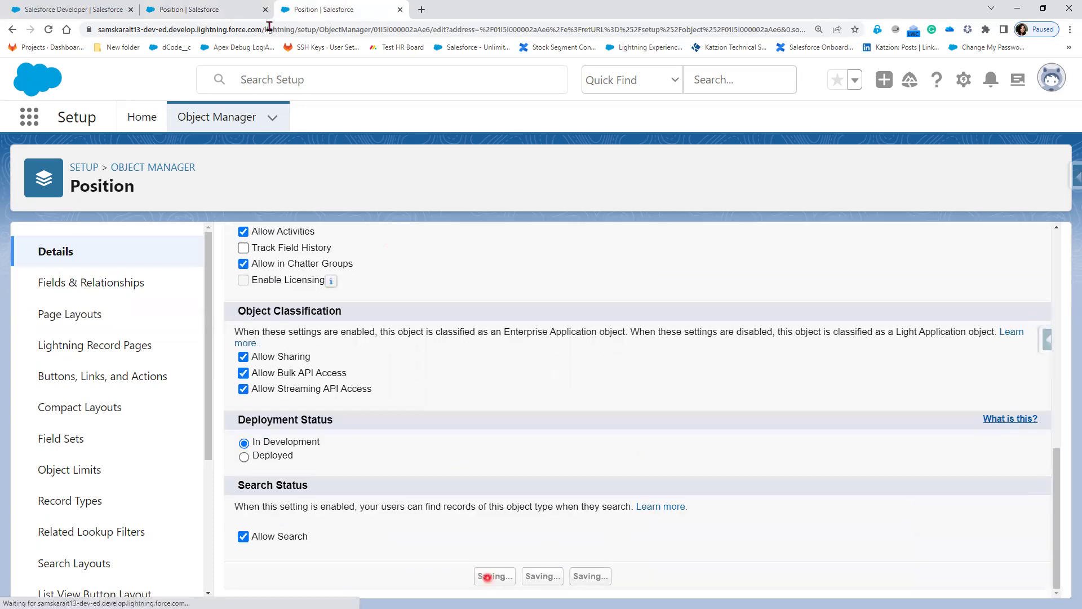
Reload the Custom Position Layout, recheck its related lists, and compare them with Track Field History in the object's details
left_click(206, 9)
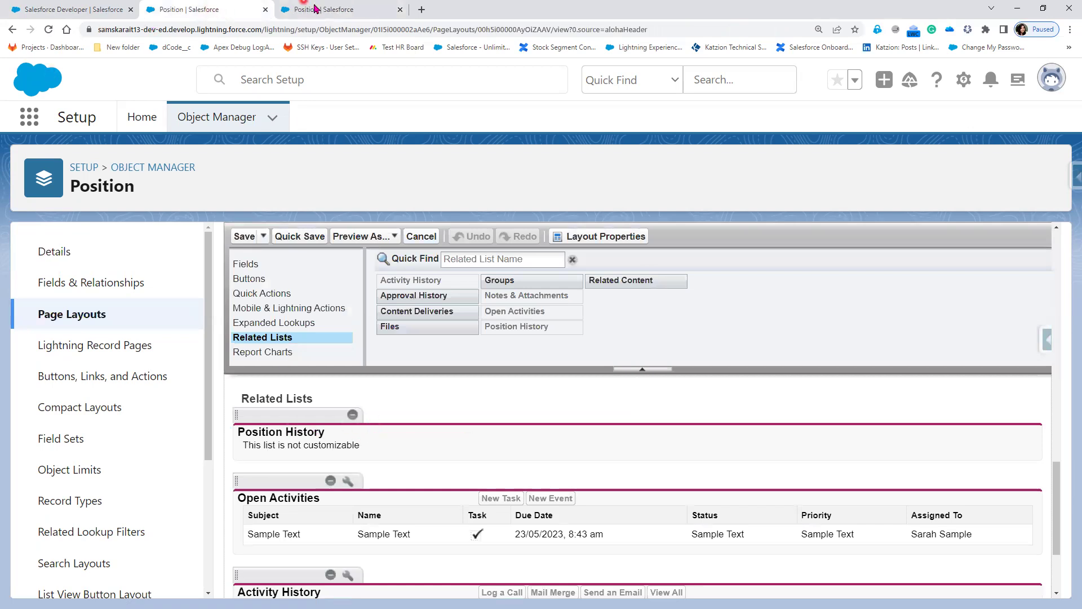
left_click(315, 9)
left_click(141, 4)
scroll(577, 393, "up", 1)
scroll(577, 393, "up", 15)
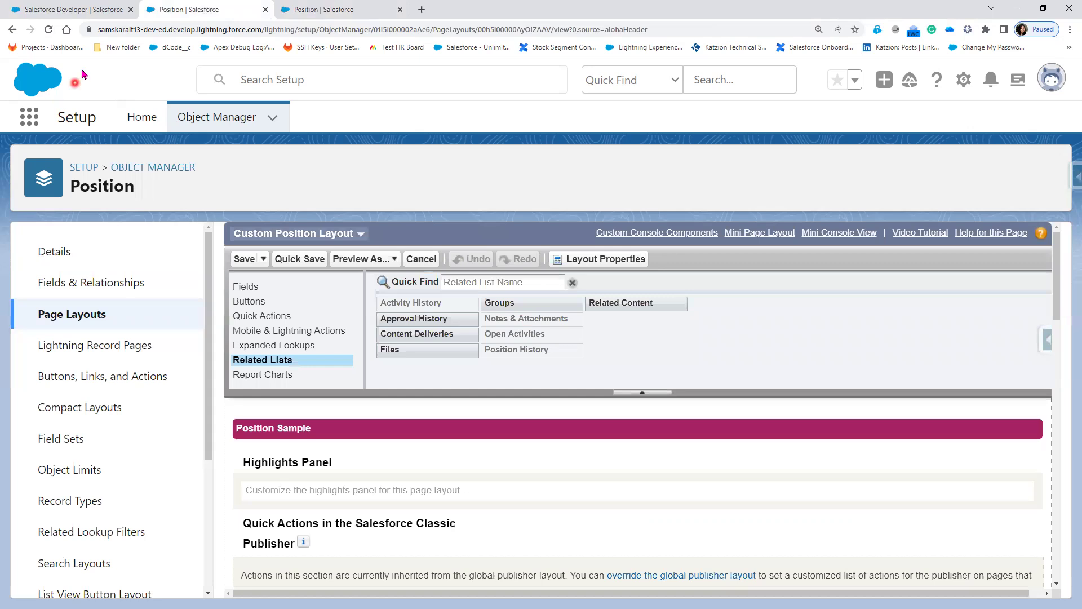
left_click(48, 30)
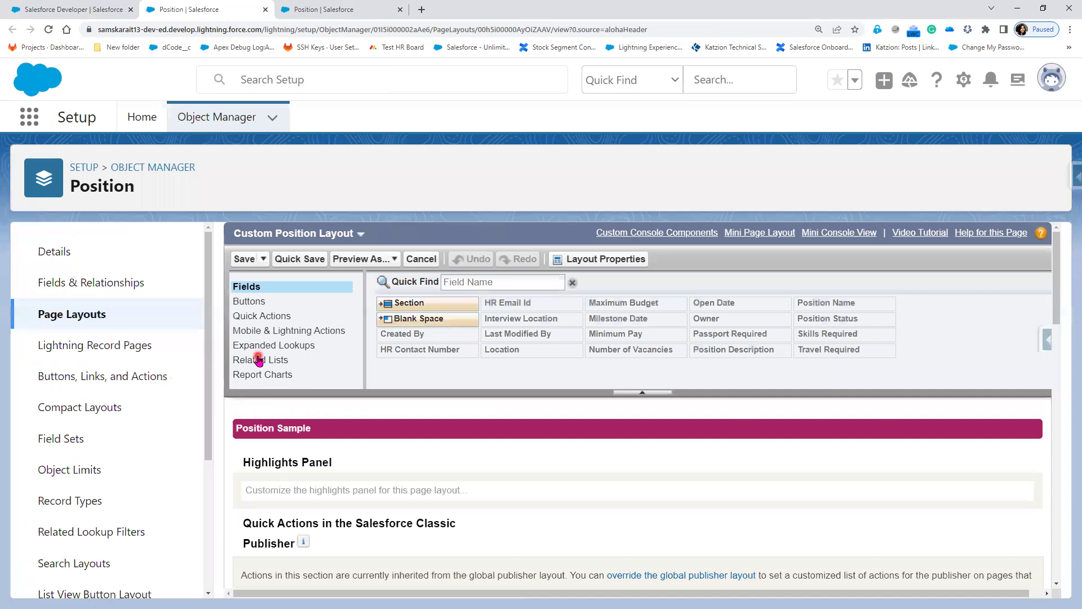
left_click(256, 360)
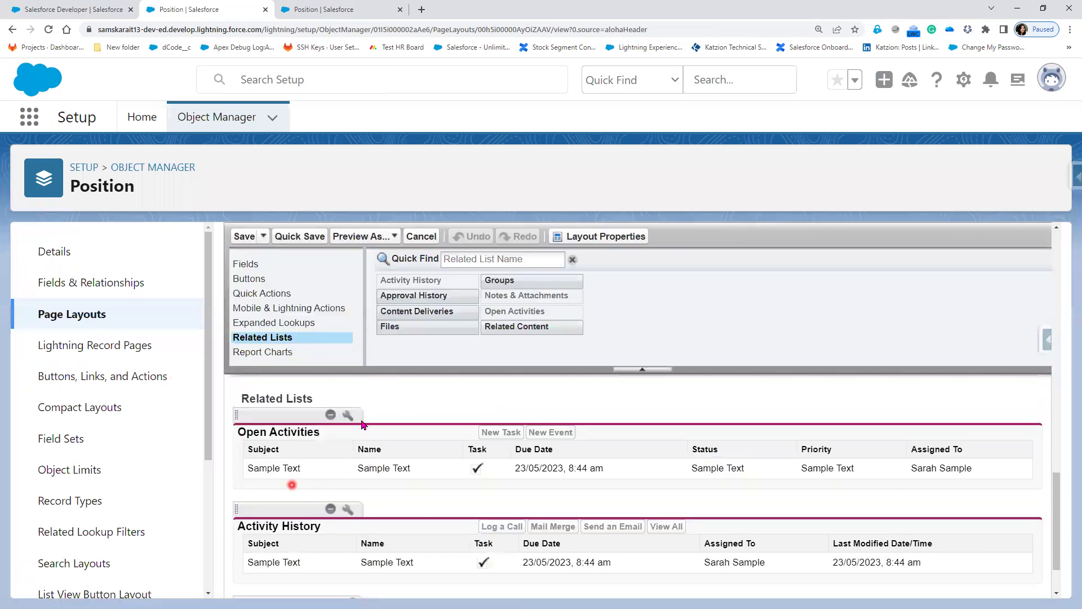
left_click(301, 5)
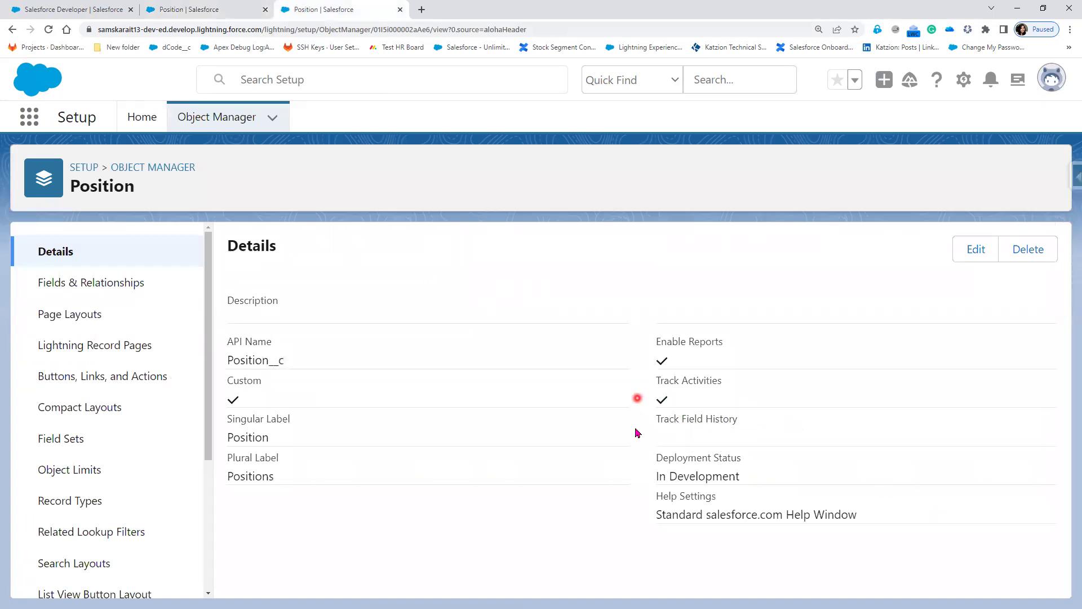
left_click(141, 7)
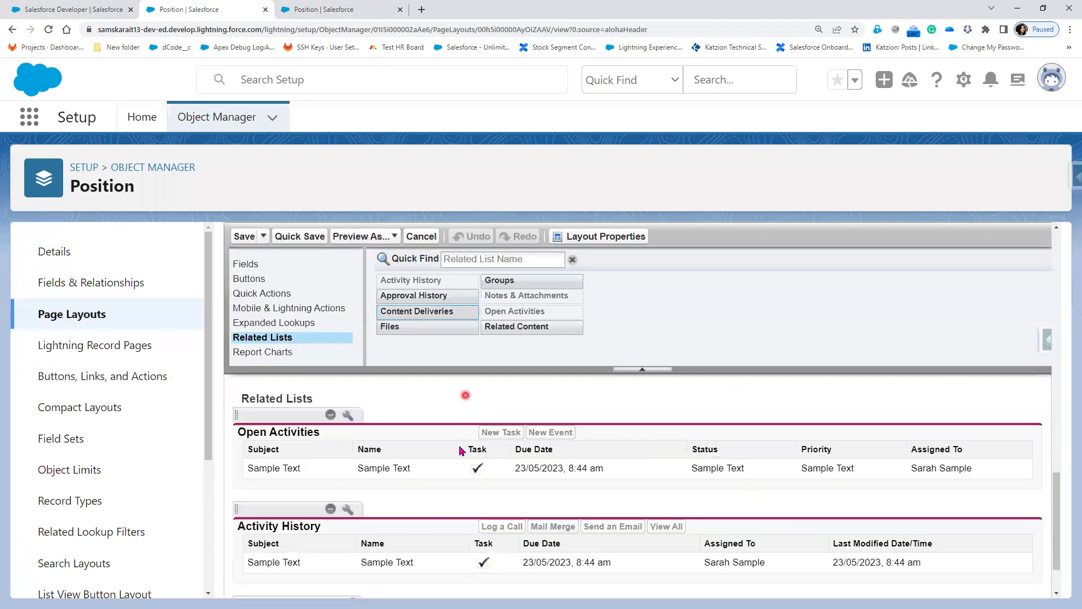
Review the fields selected in Position's Set History Tracking and compare them with the Salesforce Developer record's related lists
left_click(366, 10)
left_click(117, 293)
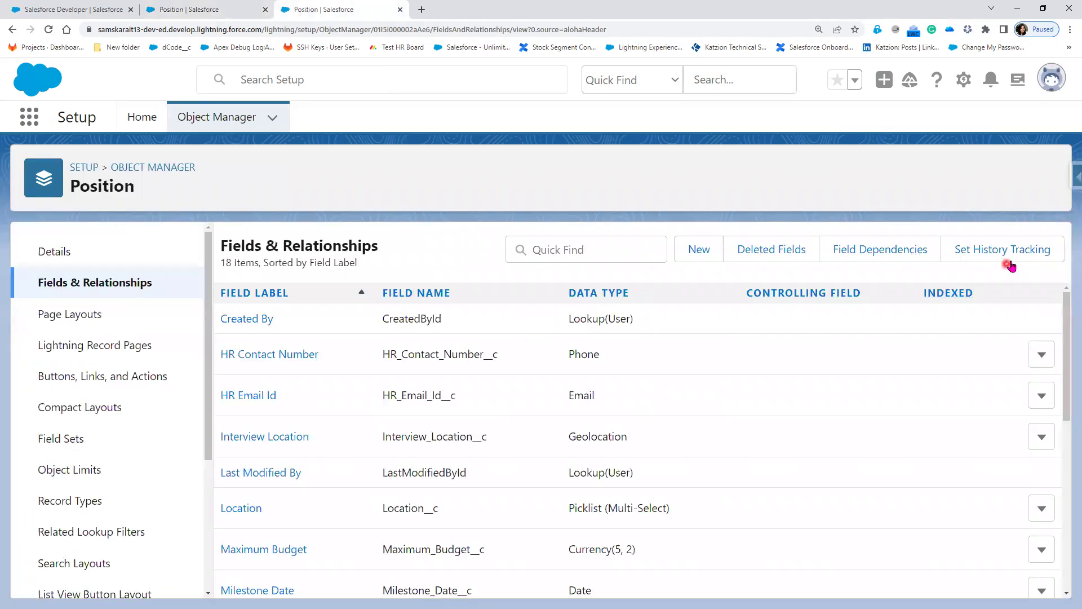
left_click(1017, 257)
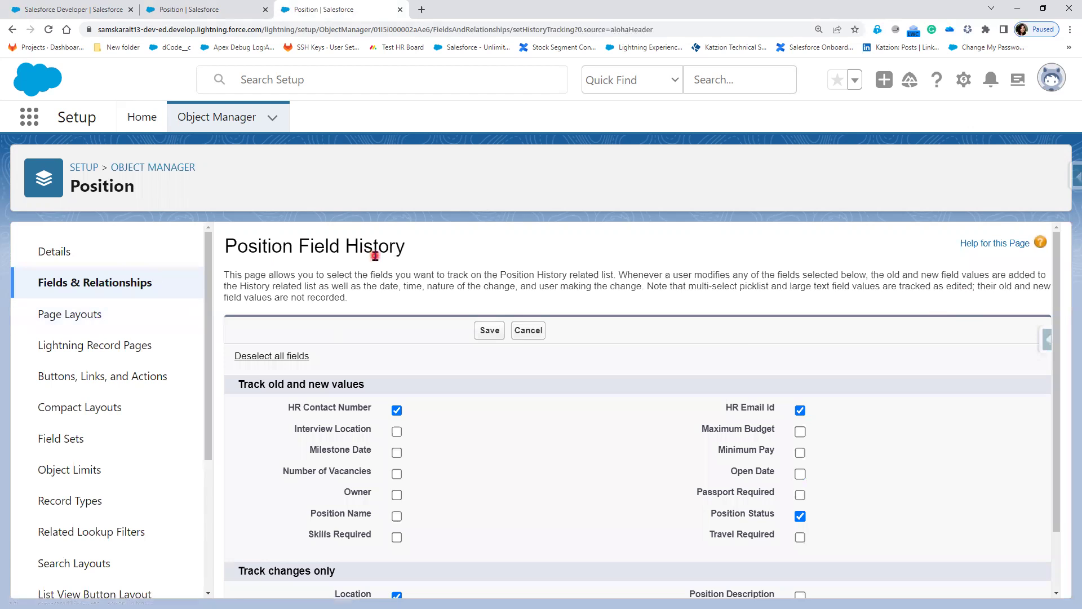
scroll(555, 473, "down", 1)
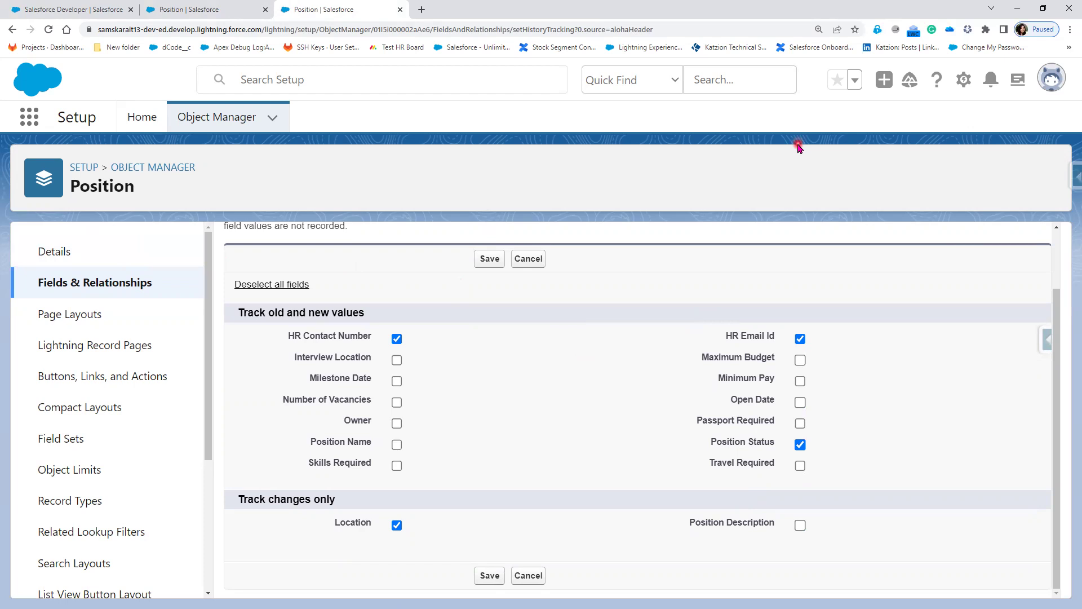
left_click(111, 289)
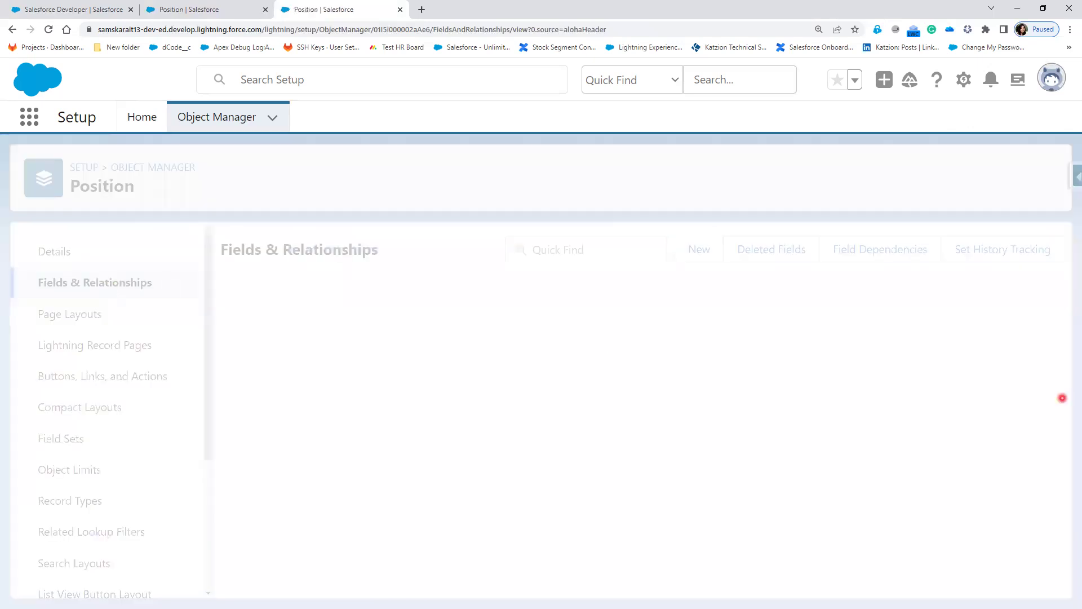
left_click(999, 253)
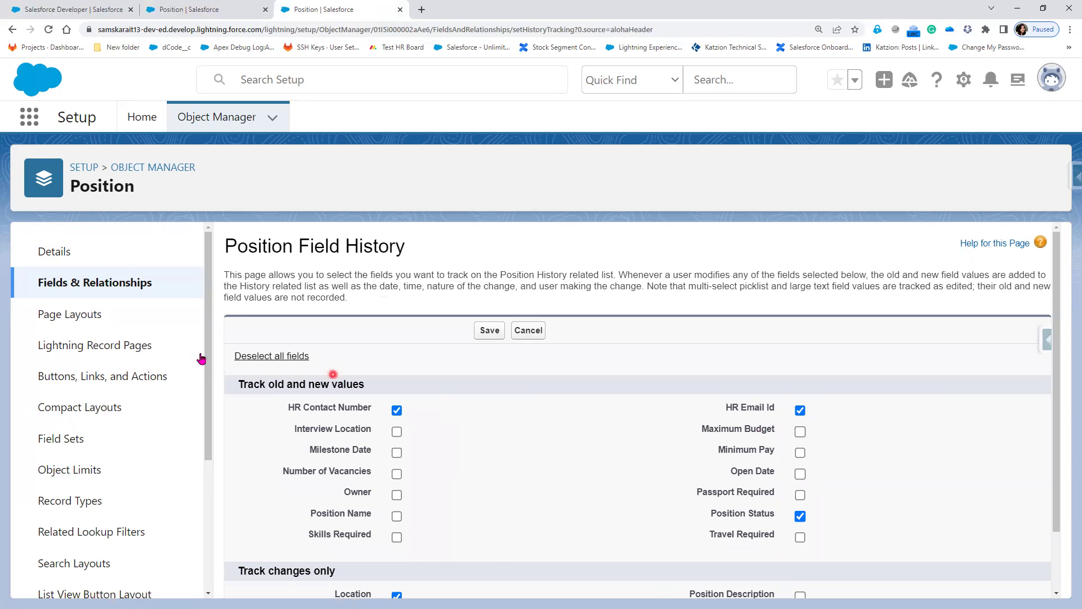
left_click(62, 283)
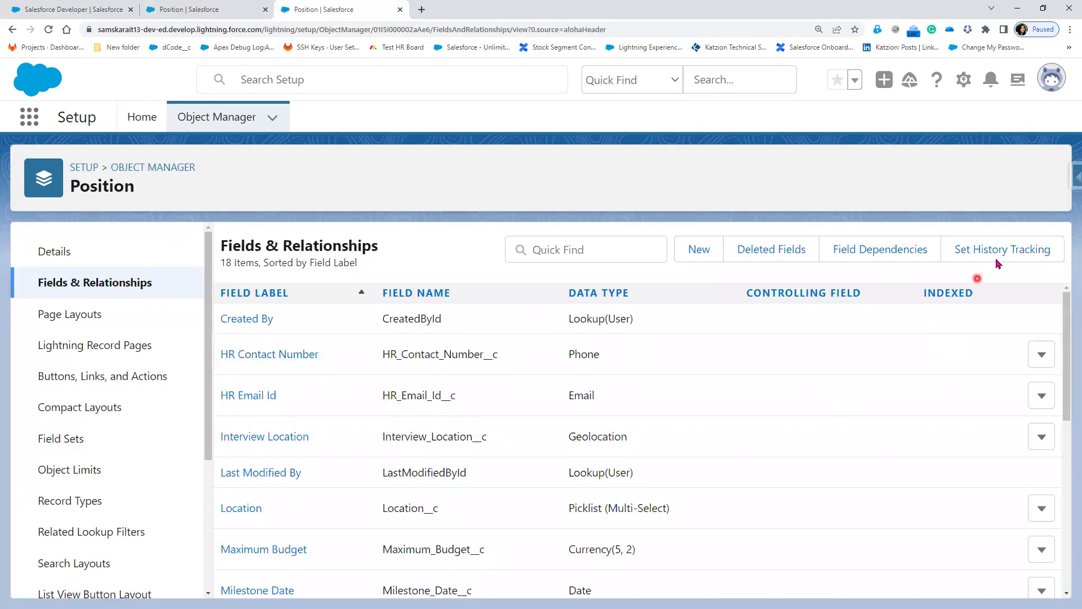
left_click(997, 258)
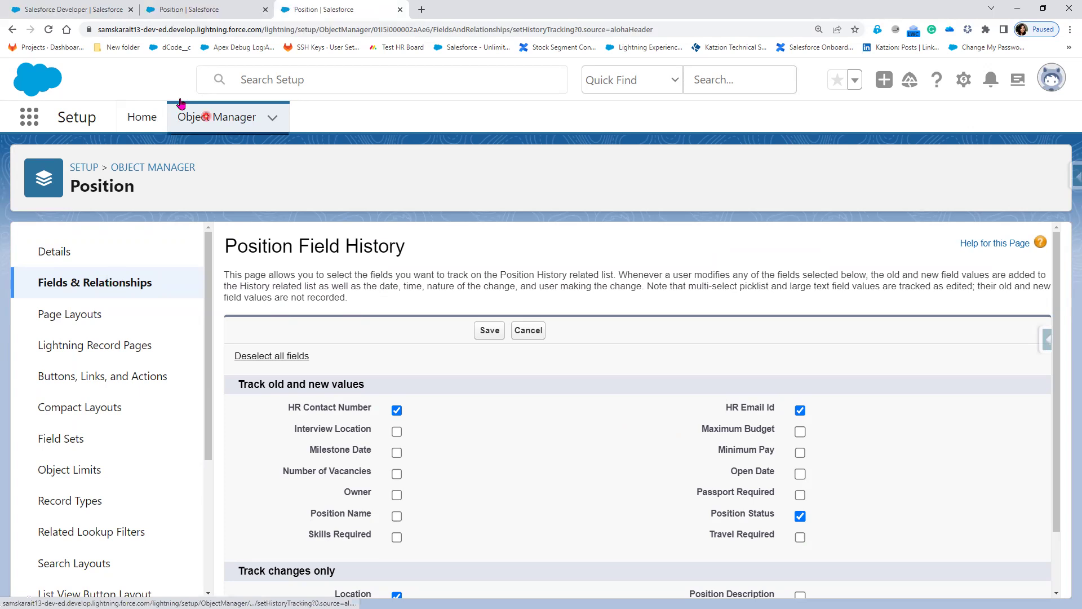
left_click(68, 10)
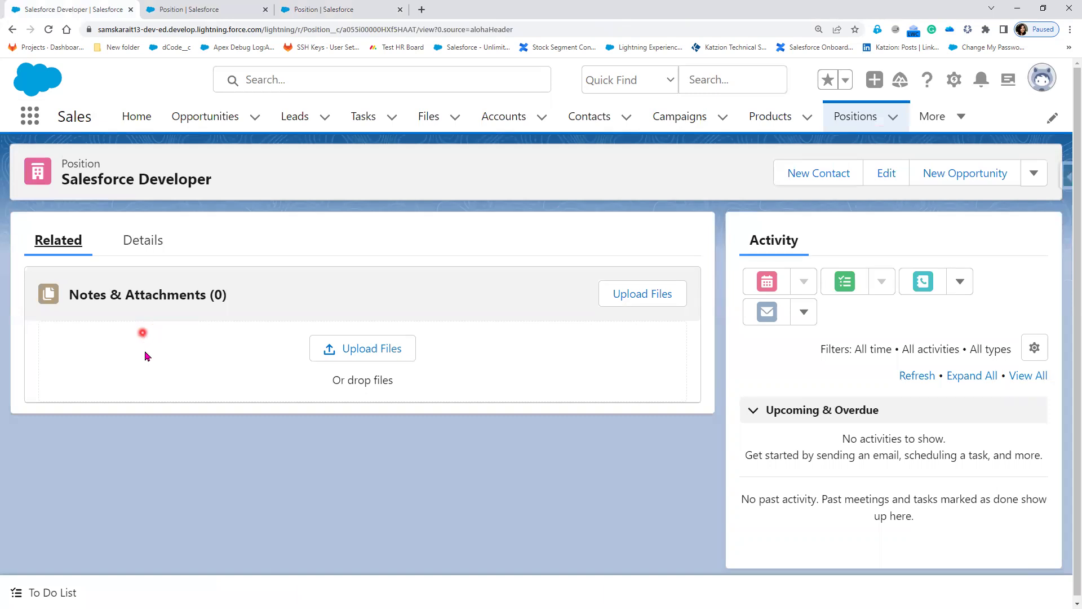
left_click(335, 10)
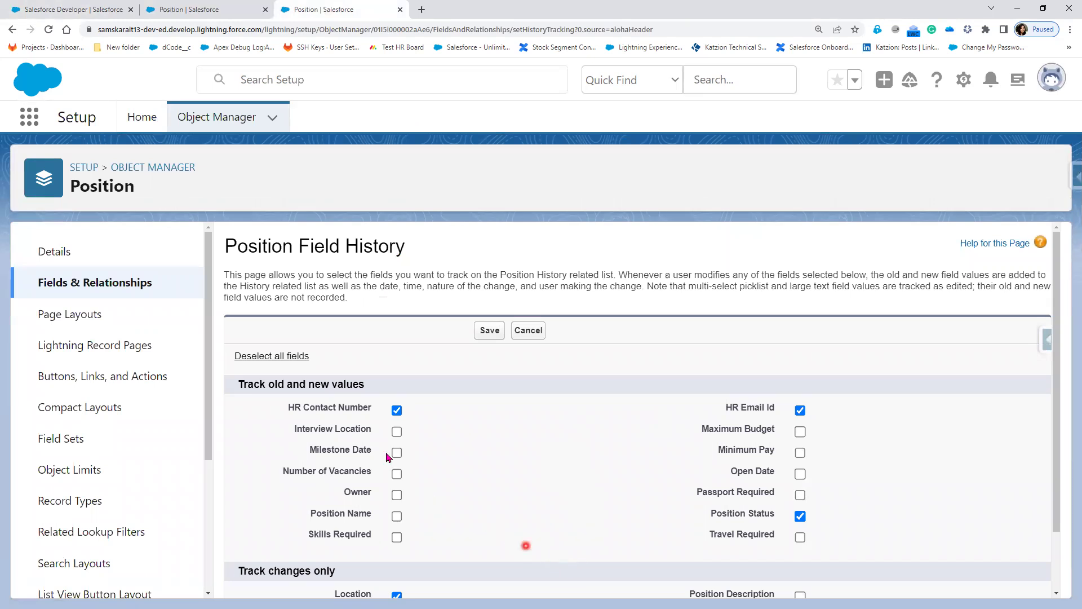
Check the Salesforce Developer record, return to Position Field History, and switch from Lightning Experience to Salesforce Classic
left_click(51, 7)
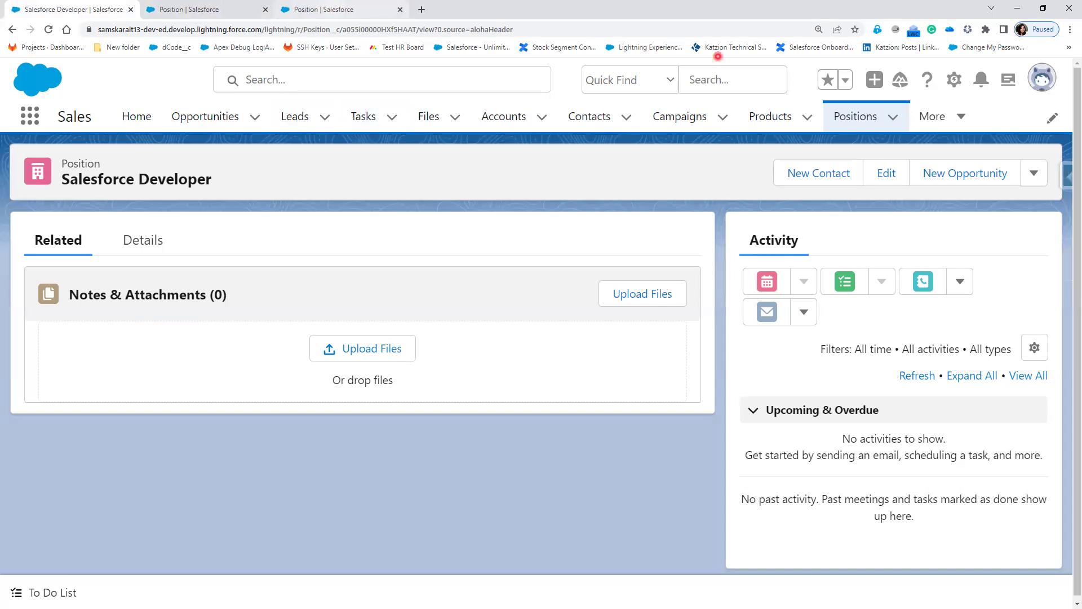
left_click(338, 10)
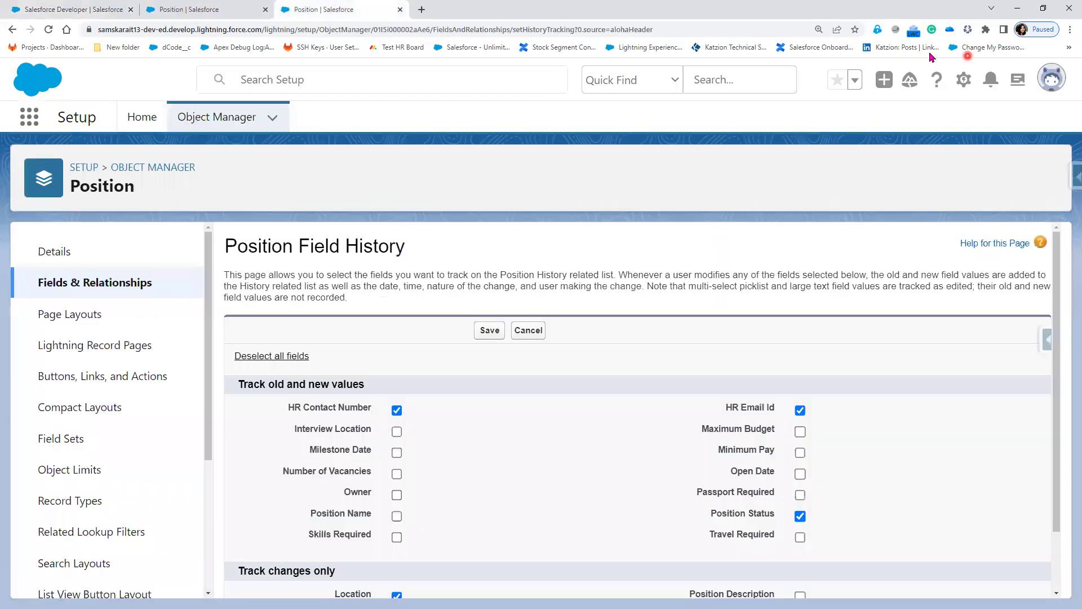
left_click(1044, 84)
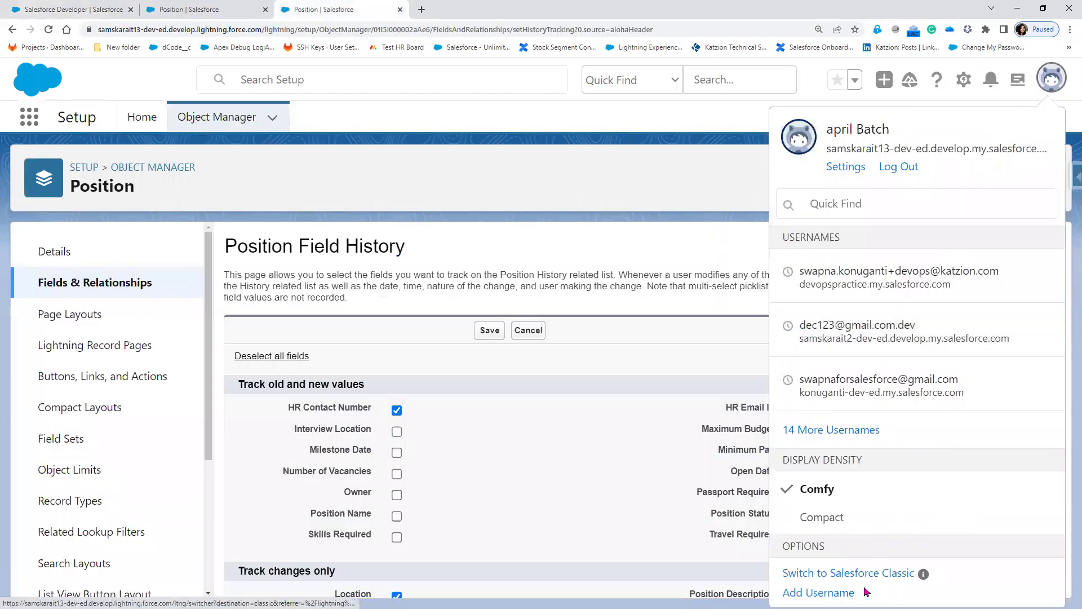
left_click(865, 574)
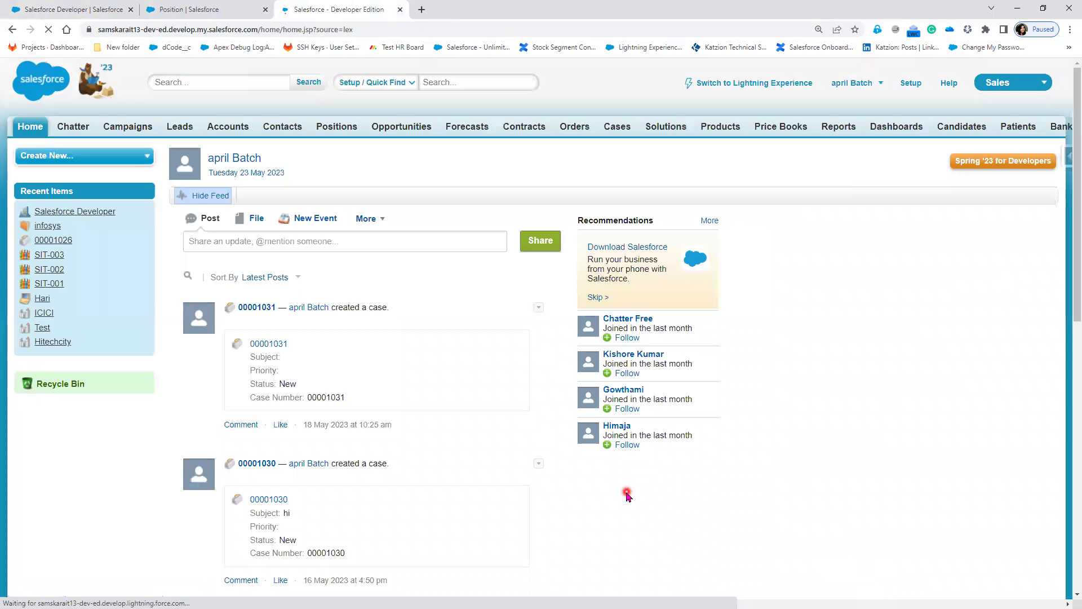
Find Positions among all available tabs and open the Salesforce Developer position record
left_click(1007, 131)
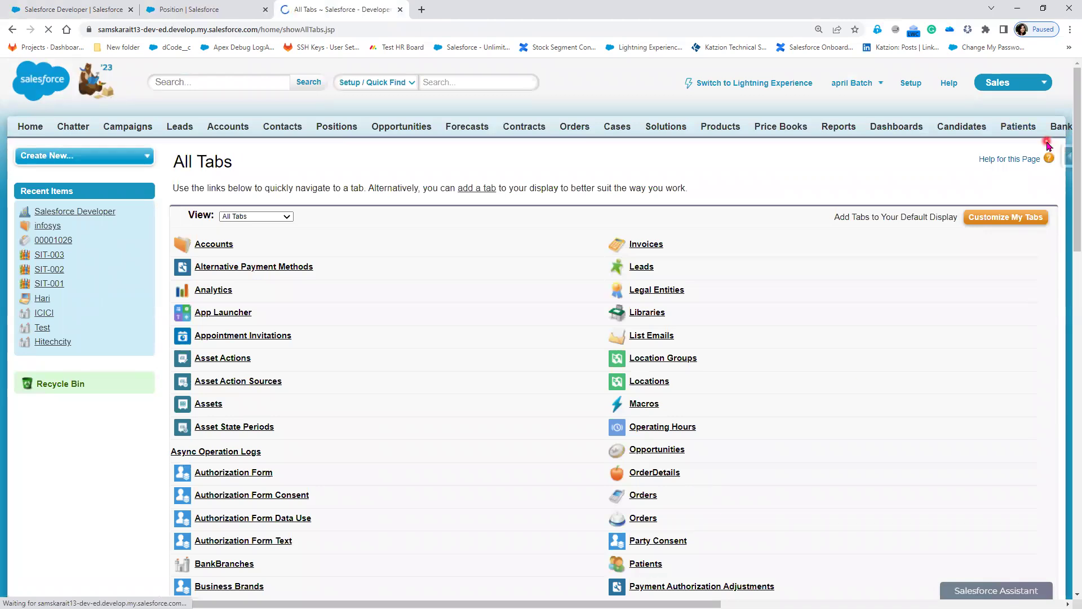
scroll(780, 524, "down", 1)
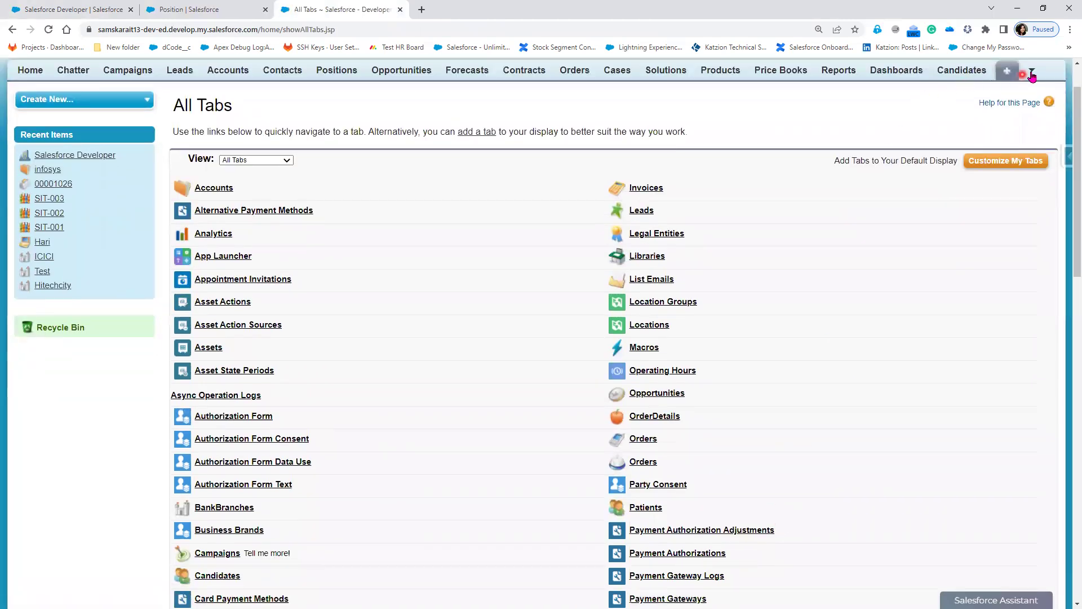
left_click(1031, 73)
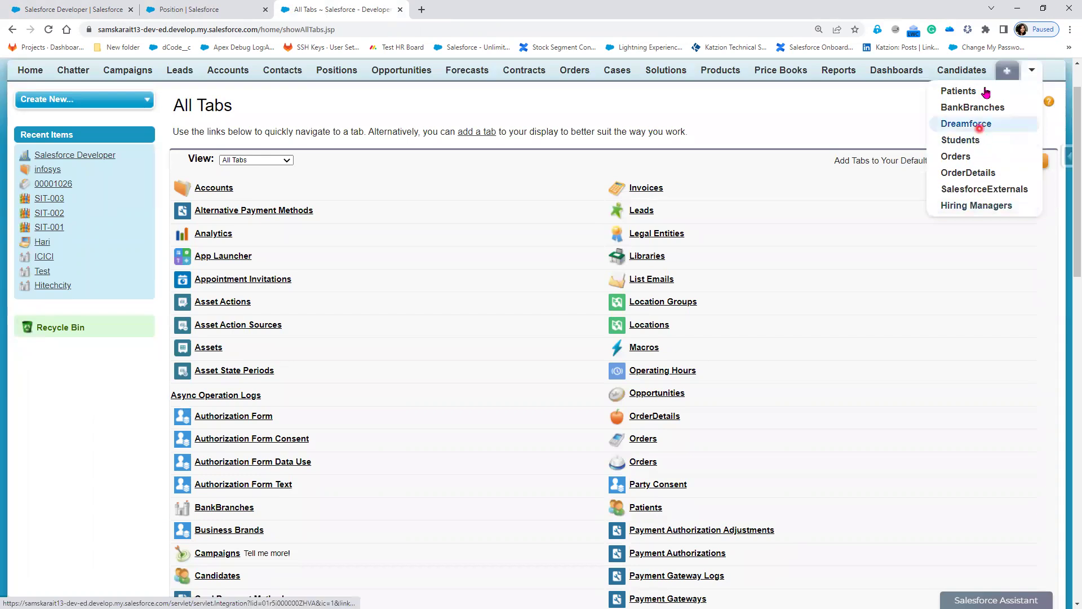
scroll(791, 369, "down", 4)
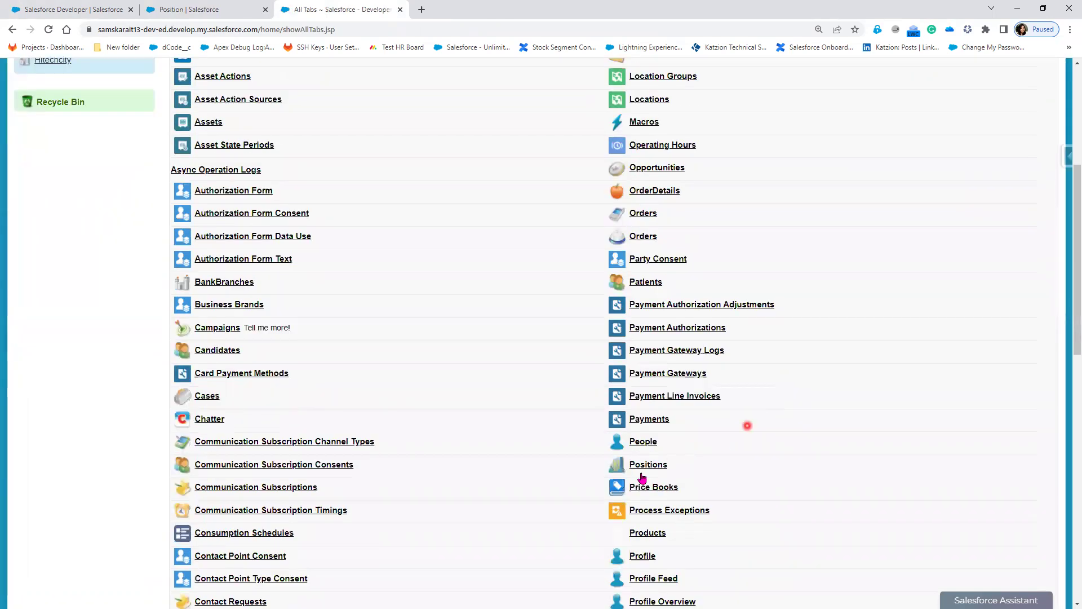
left_click(648, 465)
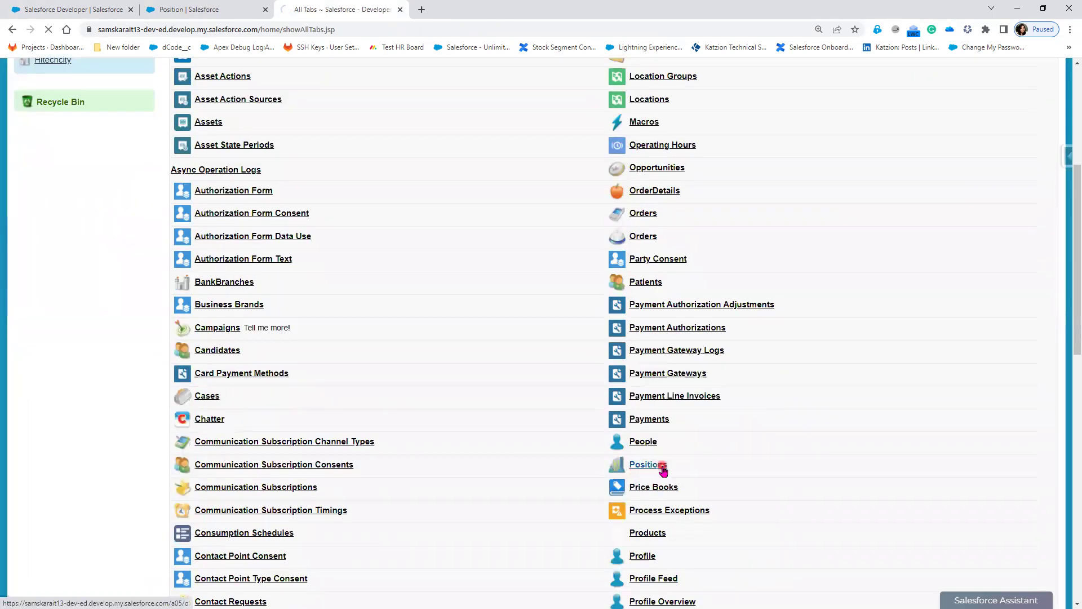
left_click(197, 274)
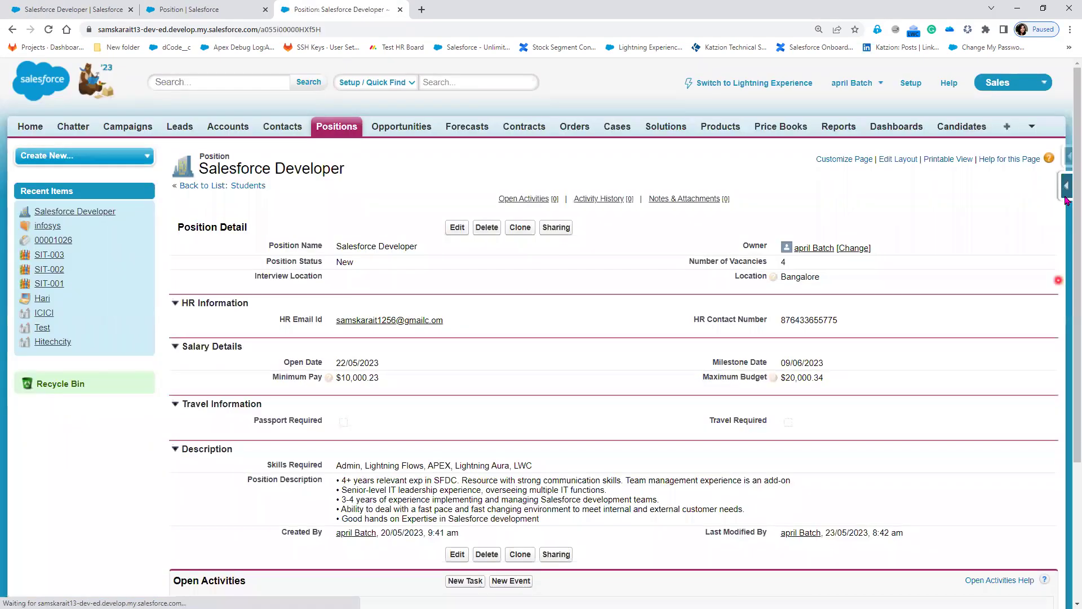
View the Position object's fields from the record and go to its Custom Object Definition Detail
left_click(1065, 192)
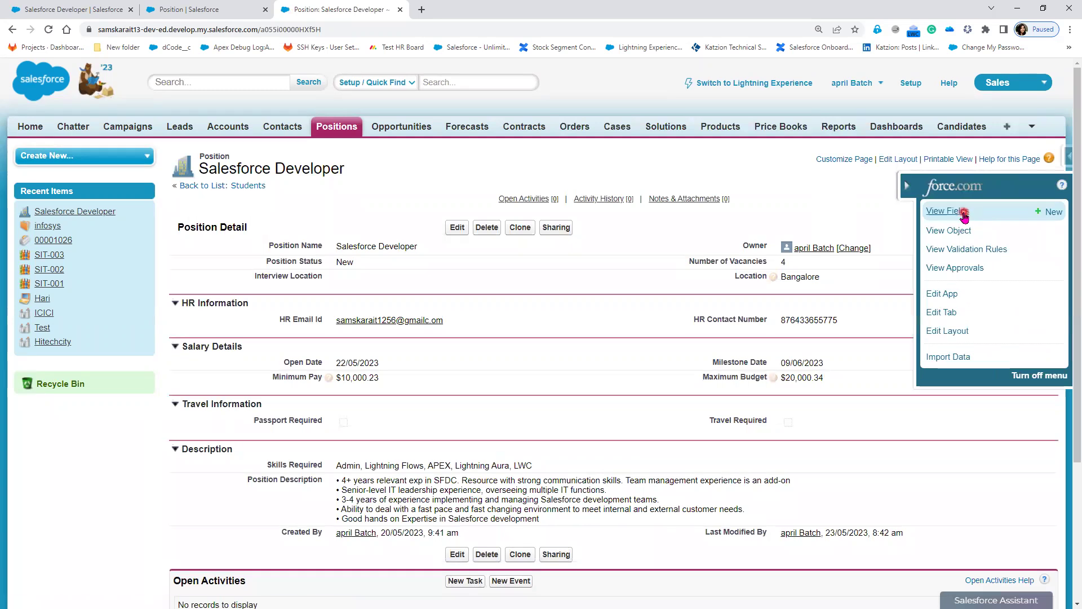
left_click(964, 213)
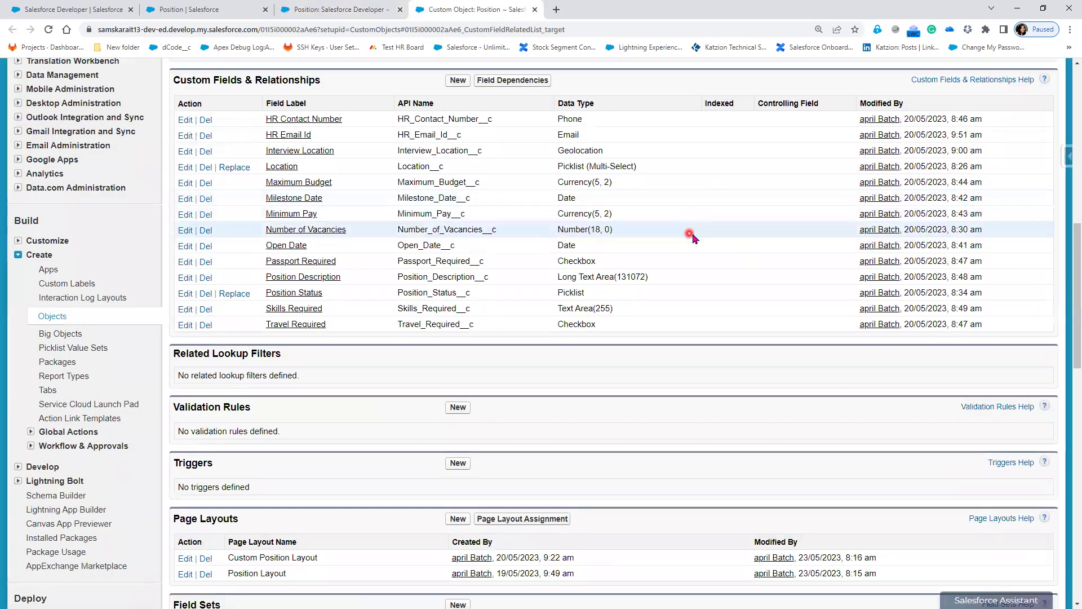
scroll(693, 237, "up", 5)
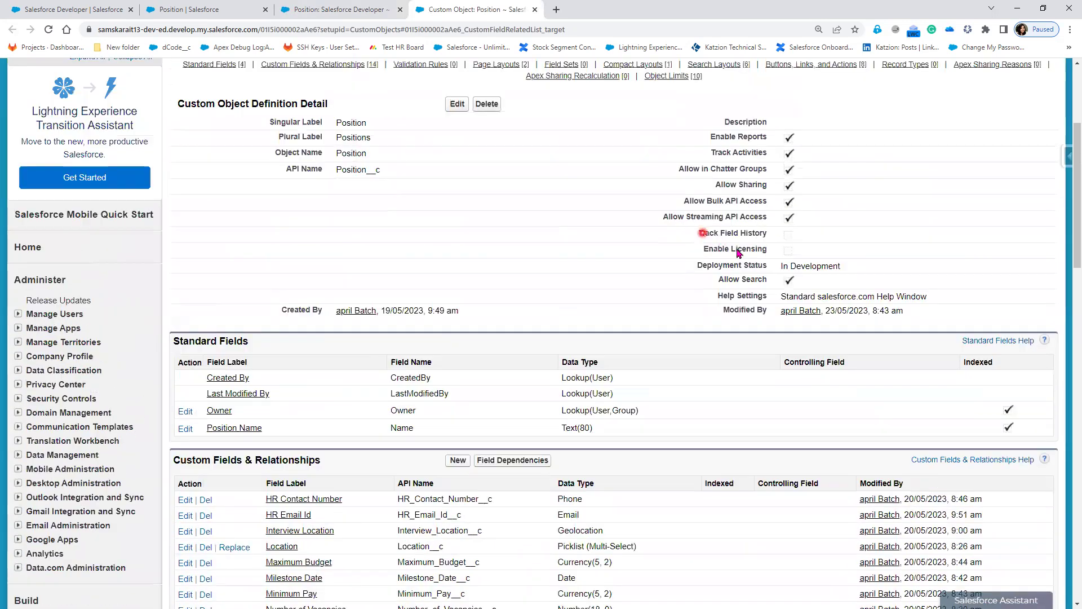
Edit the Position object definition, turn on Track Field History and save
scroll(739, 253, "up", 2)
left_click(457, 175)
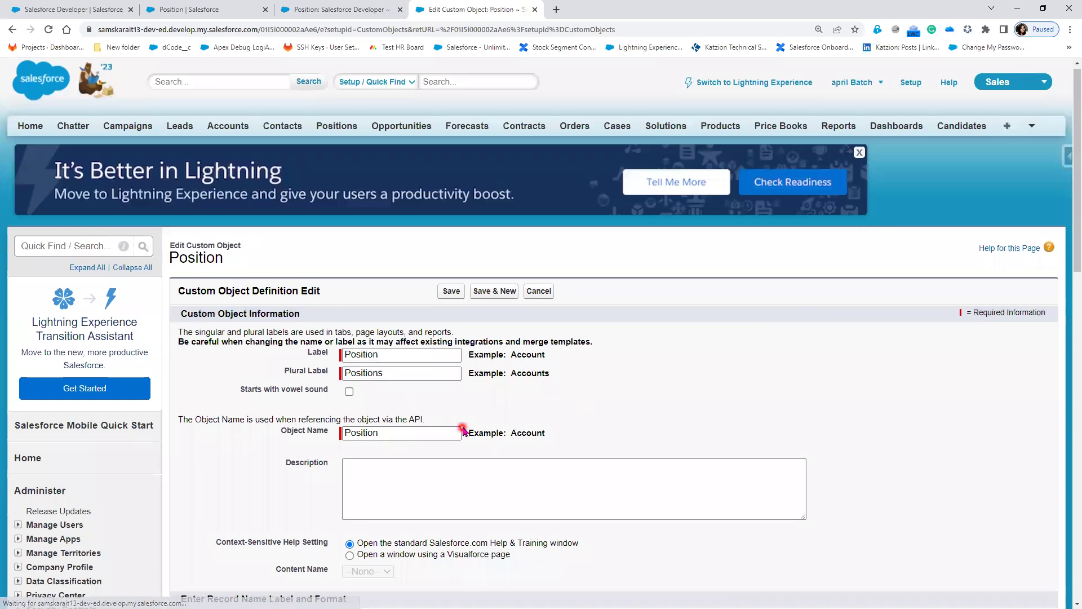
scroll(462, 430, "down", 7)
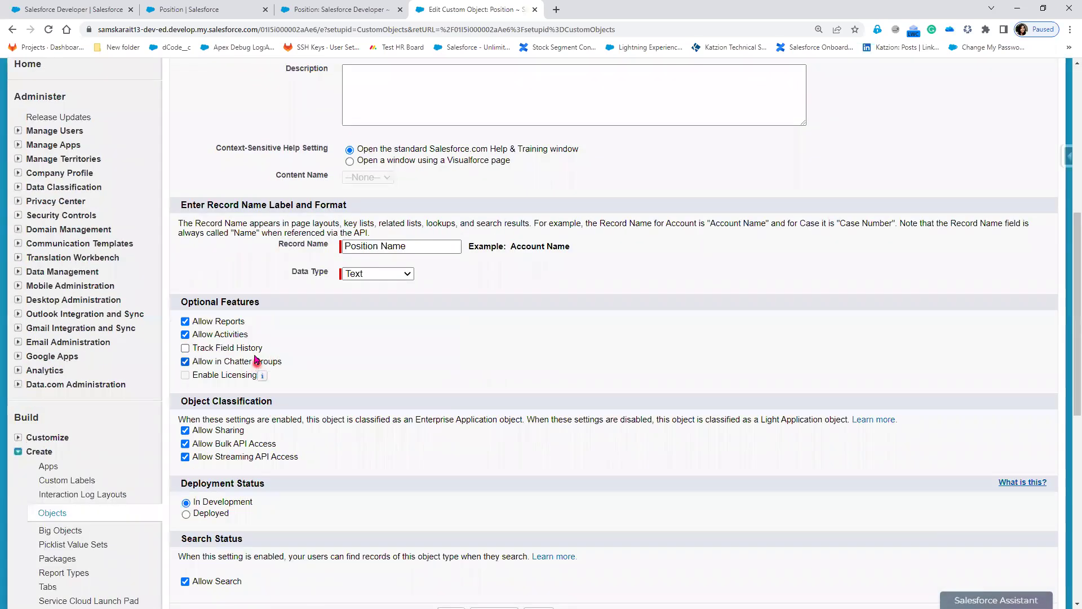
left_click(254, 350)
scroll(837, 533, "down", 4)
left_click(451, 389)
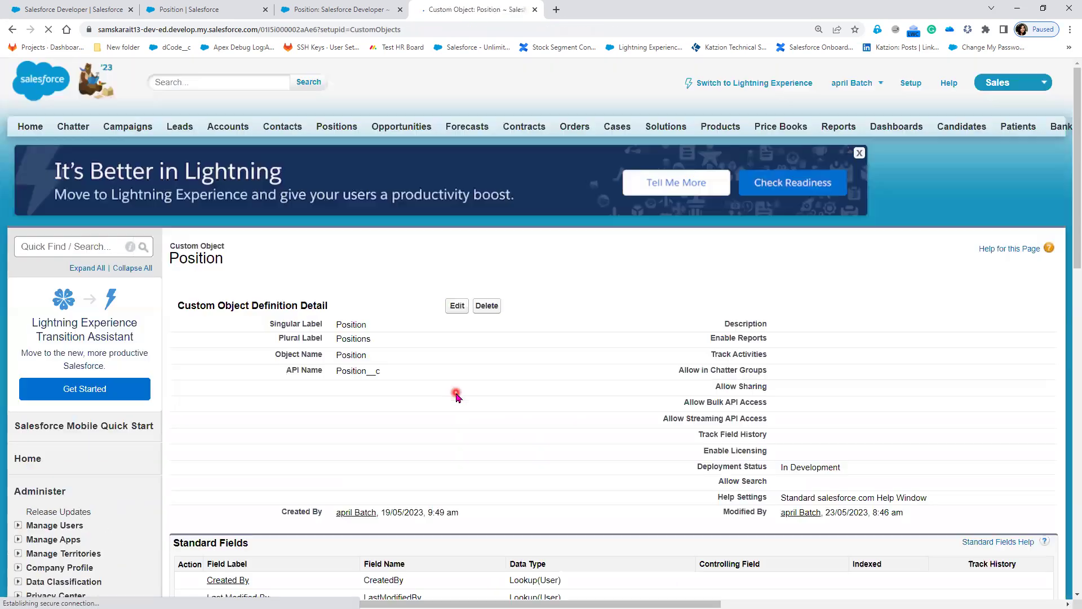
Check Track Field History in the object details and Set History Tracking under Custom Fields & Relationships
scroll(927, 504, "down", 3)
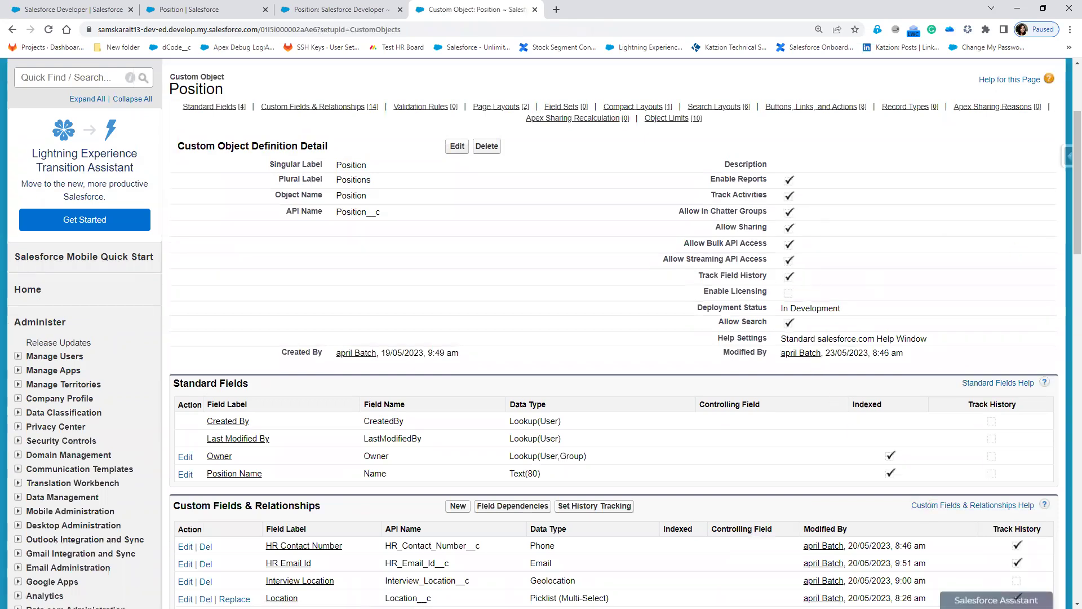
left_click_drag(683, 265, 827, 286)
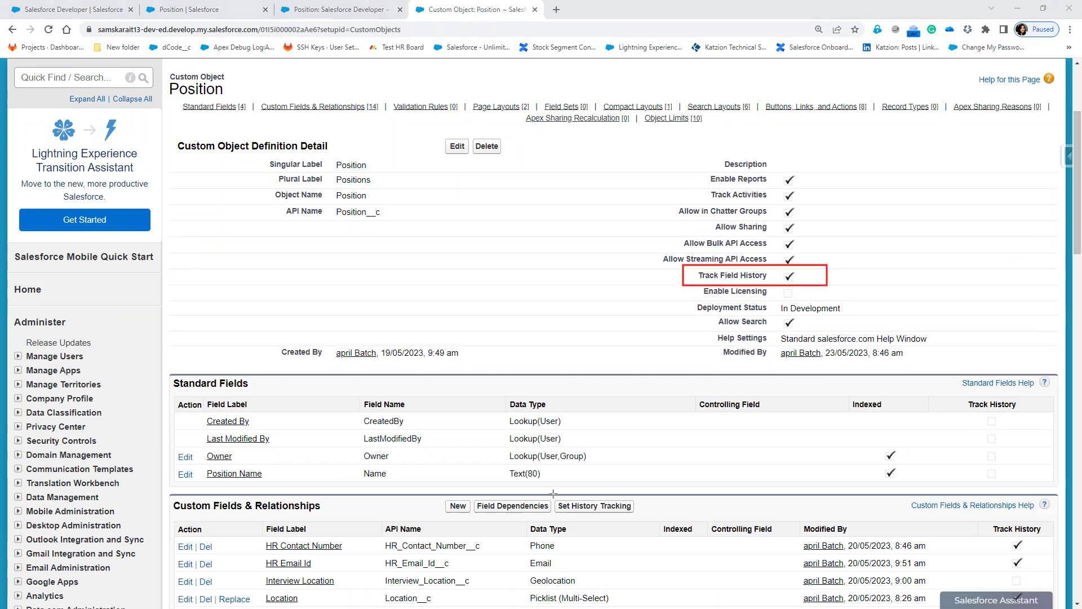
mouse_move(554, 506)
left_mouse_down()
mouse_move(598, 521)
mouse_move(656, 520)
left_mouse_up()
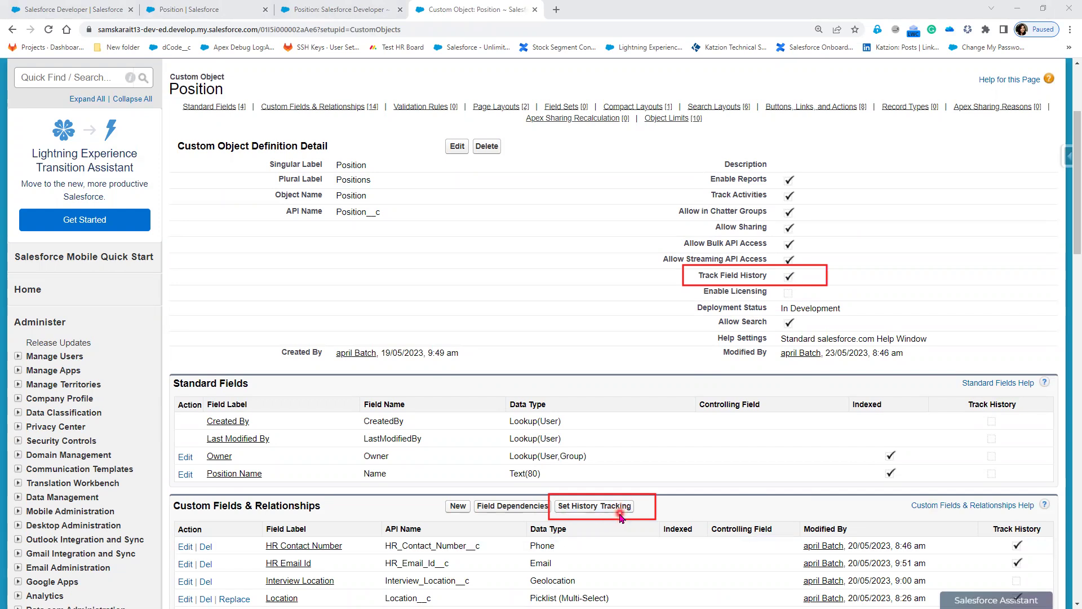
Turn off Track Field History for the Position object, save, and recheck Custom Fields & Relationships for Set History Tracking
left_click(457, 148)
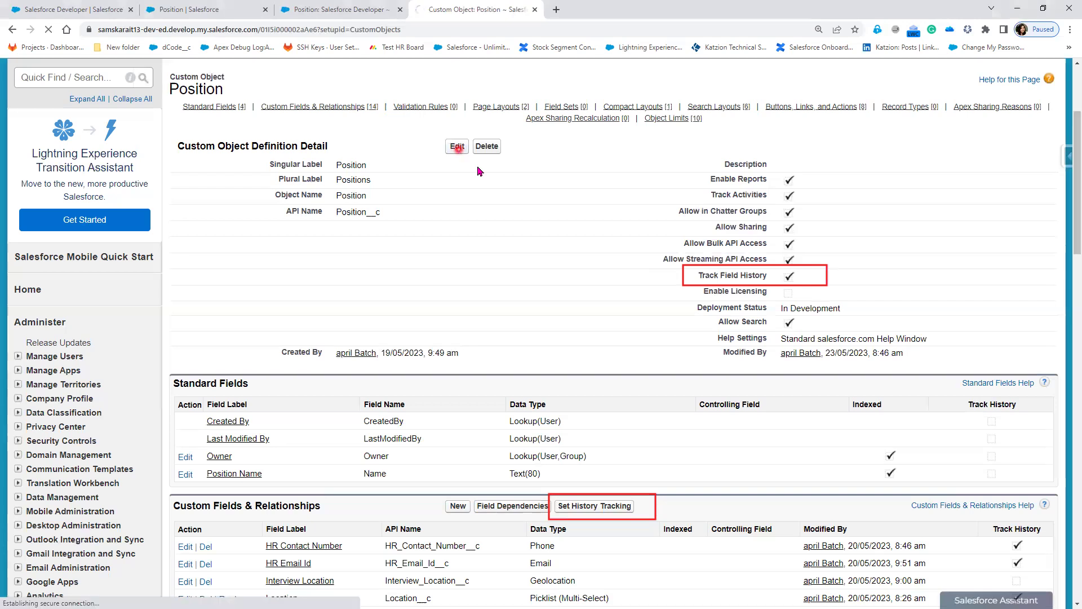
scroll(396, 495, "down", 5)
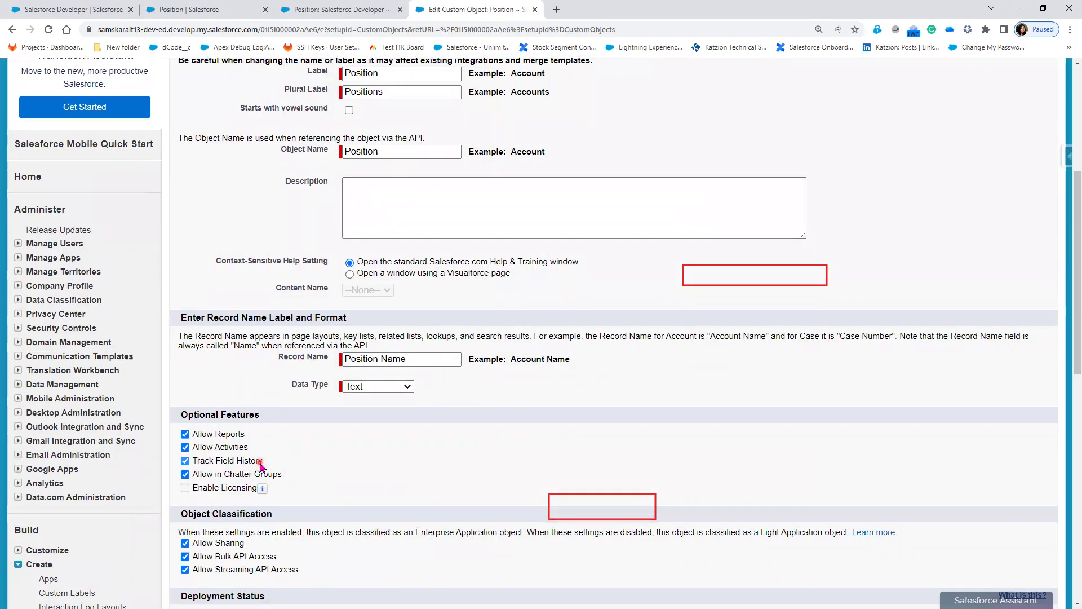
scroll(626, 448, "up", 5)
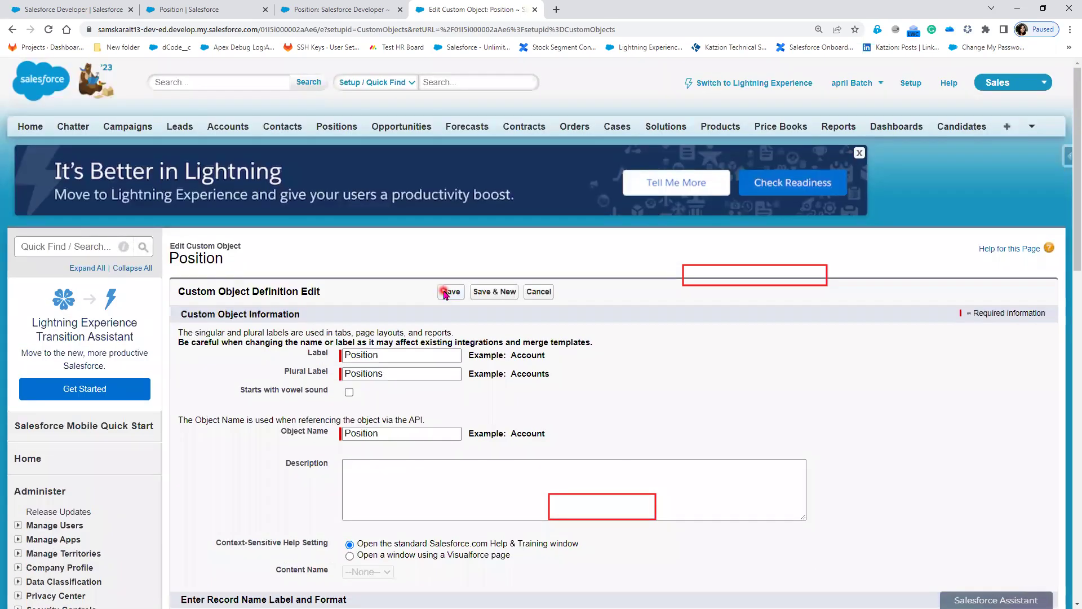
left_click(446, 291)
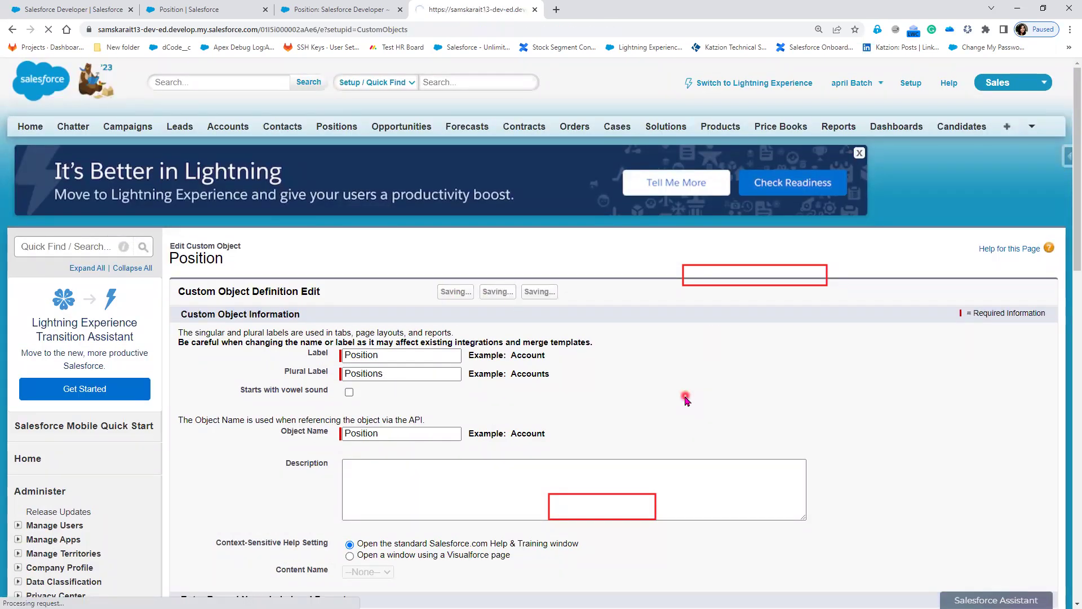
scroll(685, 399, "down", 3)
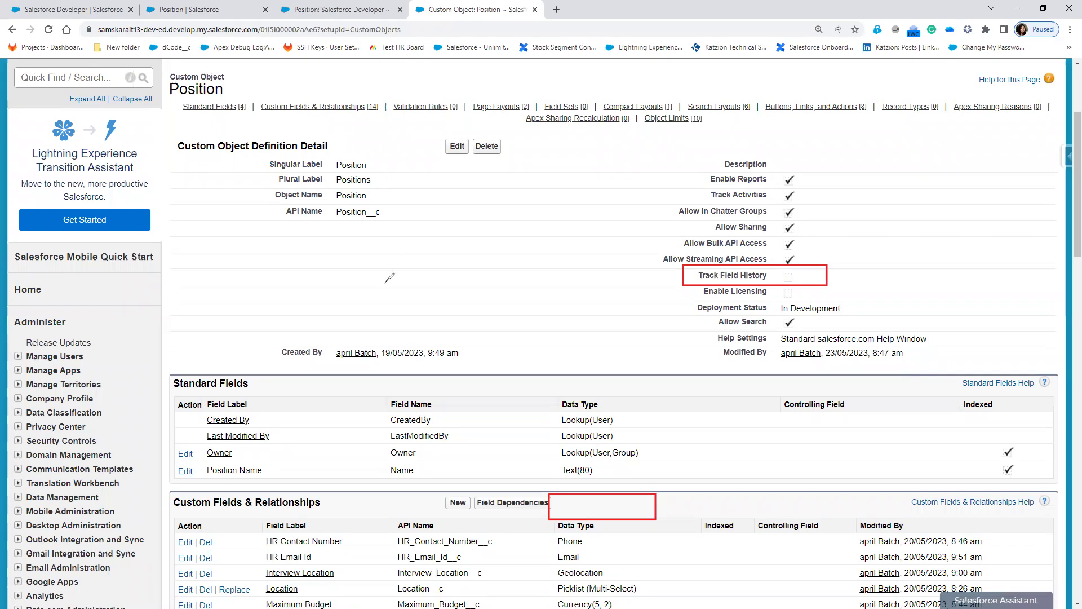
mouse_move(393, 315)
left_mouse_down()
mouse_move(389, 260)
mouse_move(393, 278)
mouse_move(455, 277)
mouse_move(468, 265)
mouse_move(473, 302)
mouse_move(509, 281)
mouse_move(697, 476)
mouse_move(676, 499)
left_mouse_up()
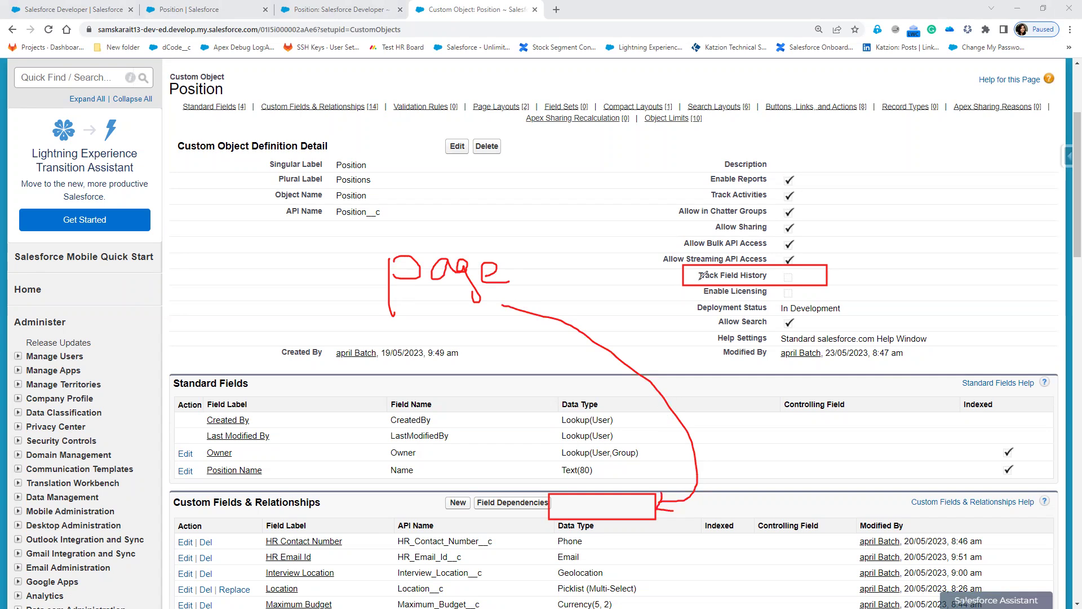
left_click_drag(663, 271, 510, 271)
mouse_move(704, 275)
left_mouse_down()
mouse_move(732, 395)
mouse_move(726, 481)
mouse_move(688, 503)
left_mouse_up()
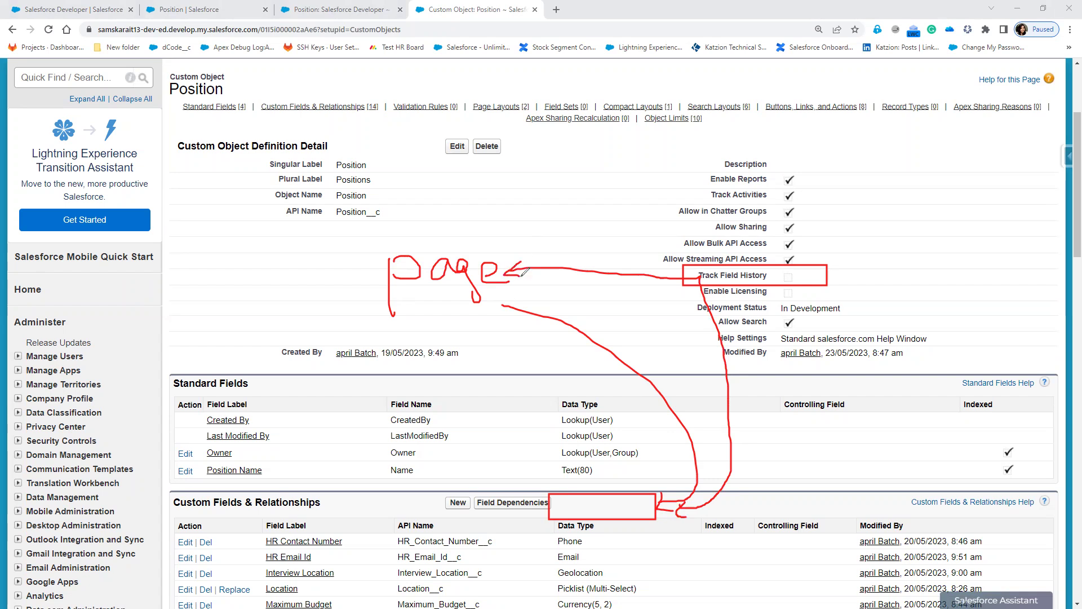
left_click_drag(704, 257, 513, 235)
left_click_drag(497, 240, 533, 245)
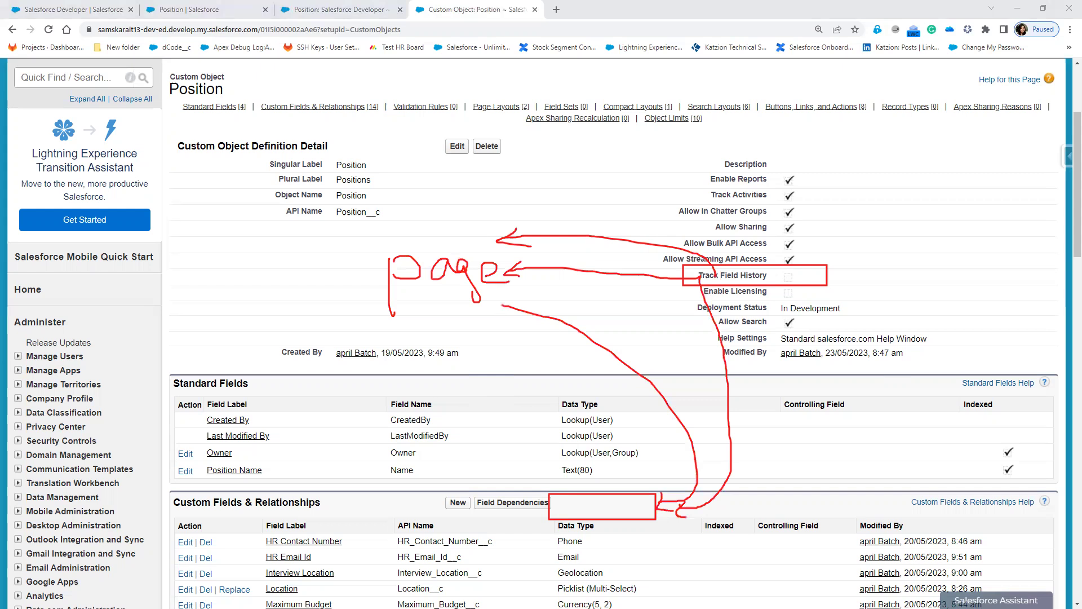
left_click_drag(816, 272, 879, 260)
mouse_move(284, 239)
left_mouse_down()
mouse_move(279, 253)
mouse_move(366, 275)
mouse_move(313, 241)
mouse_move(280, 243)
left_mouse_up()
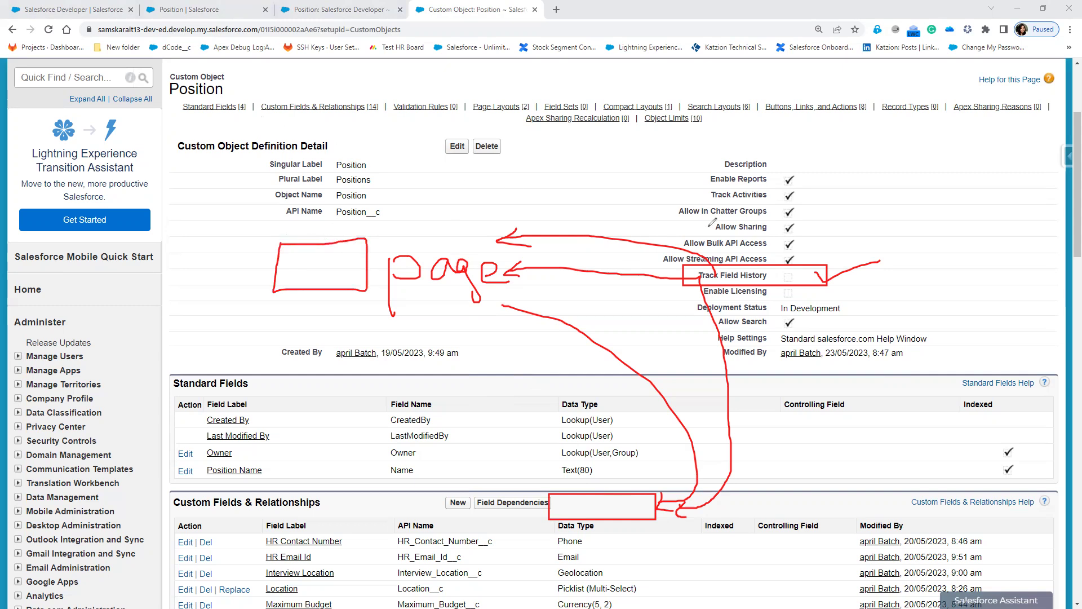
left_click_drag(832, 259, 879, 276)
mouse_move(283, 260)
left_mouse_down()
mouse_move(374, 260)
mouse_move(331, 255)
mouse_move(319, 270)
left_mouse_up()
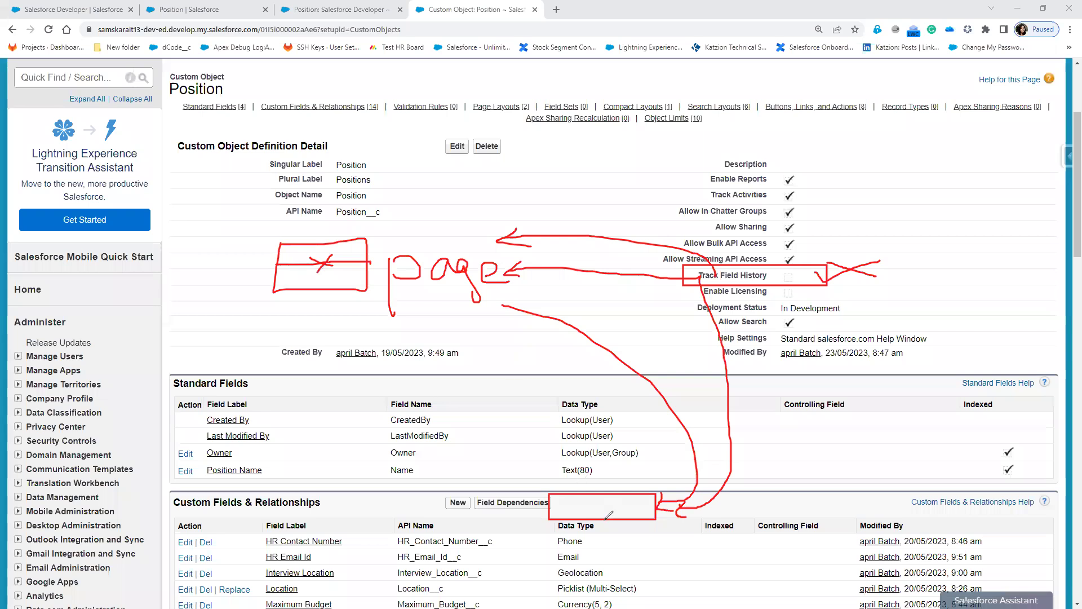
mouse_move(551, 496)
left_mouse_down()
mouse_move(648, 517)
mouse_move(611, 503)
mouse_move(544, 524)
left_mouse_up()
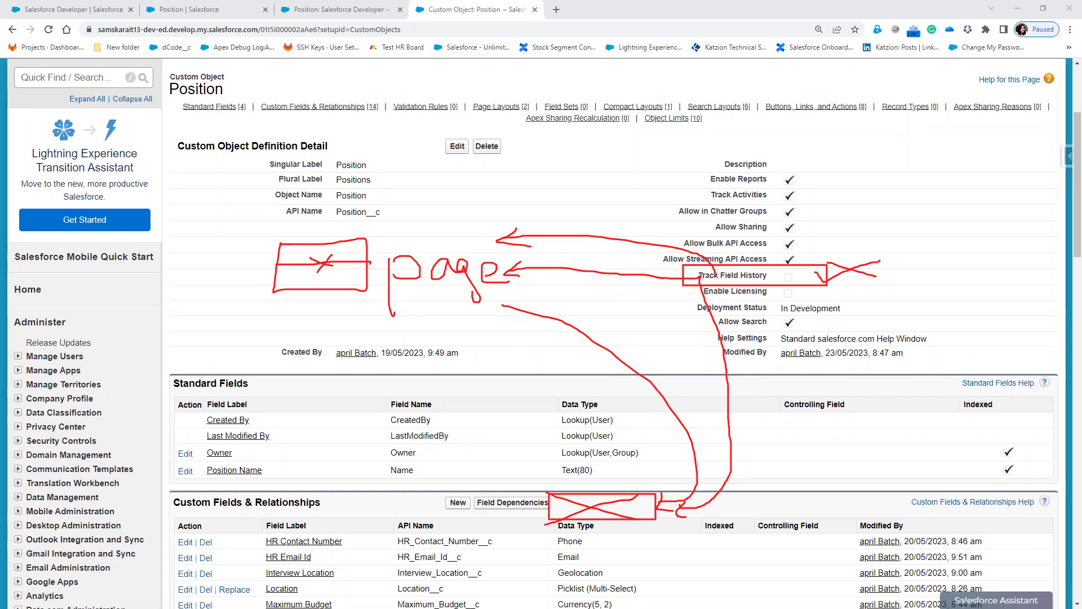
key("Escape")
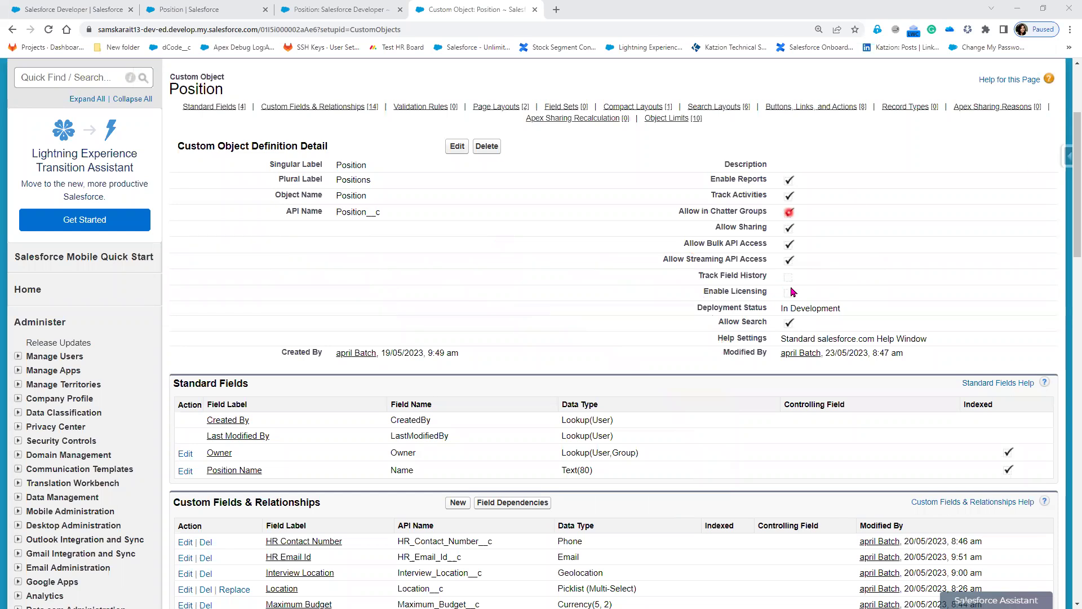
Re-enable Track Field History in the Position object's optional features, save, and check the setting in its definition details
left_click(450, 147)
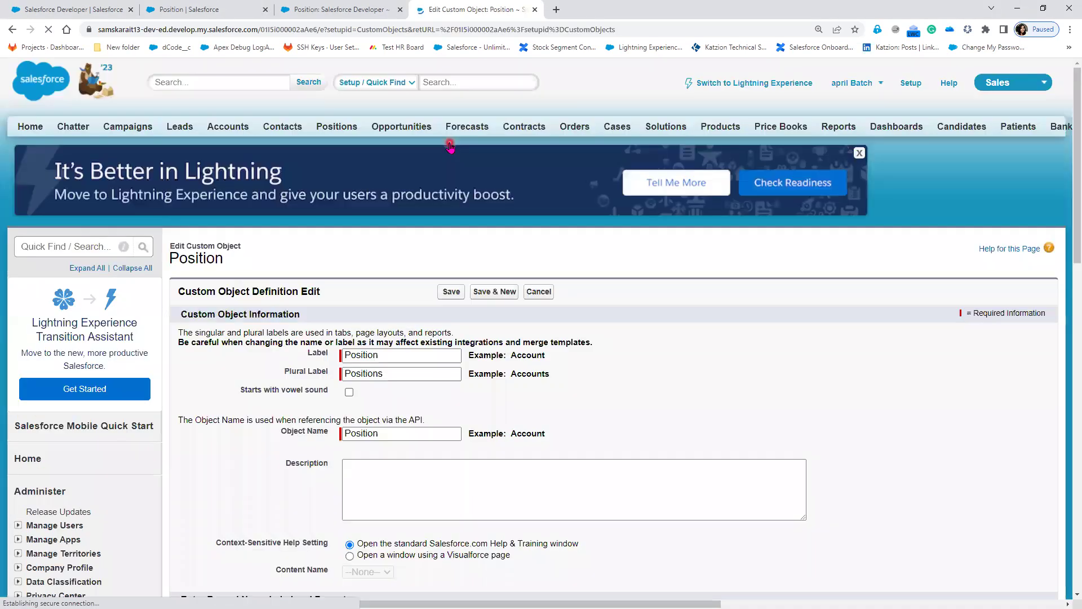
scroll(491, 455, "down", 8)
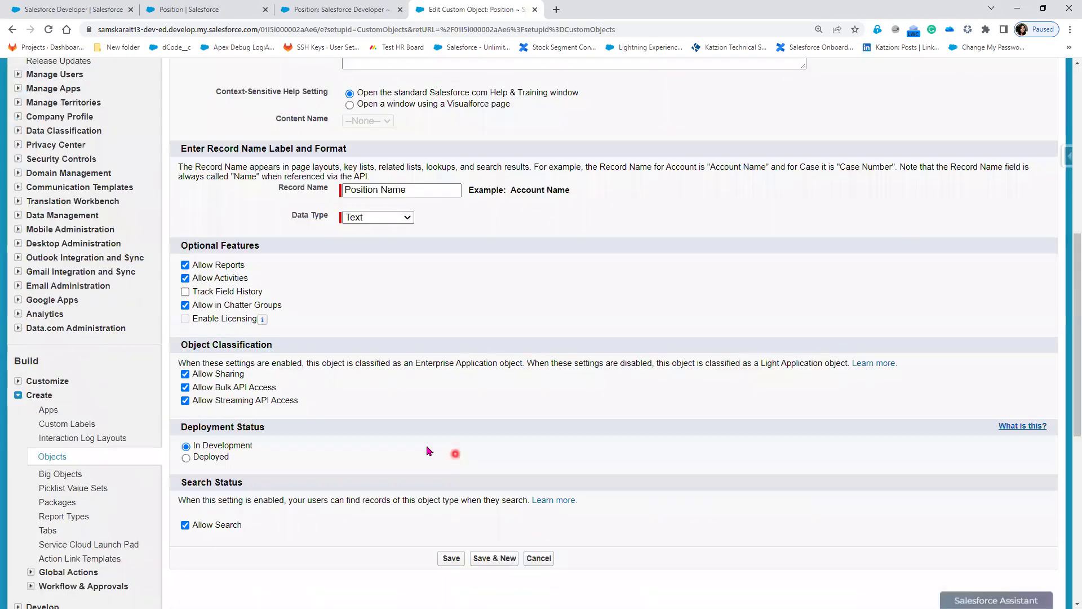
left_click(217, 292)
left_click(445, 558)
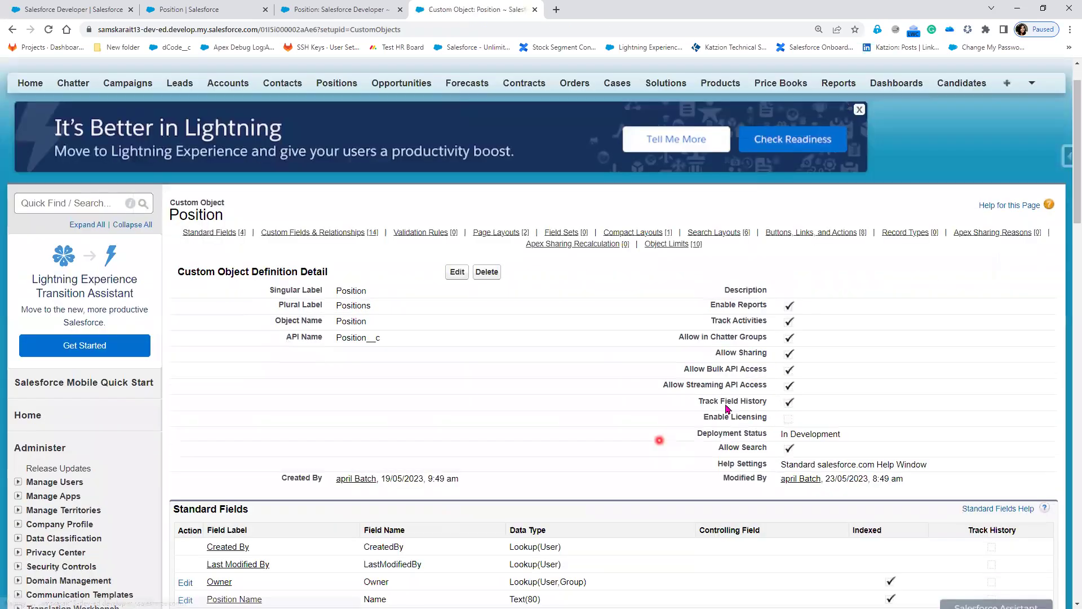
left_click_drag(792, 390, 683, 391)
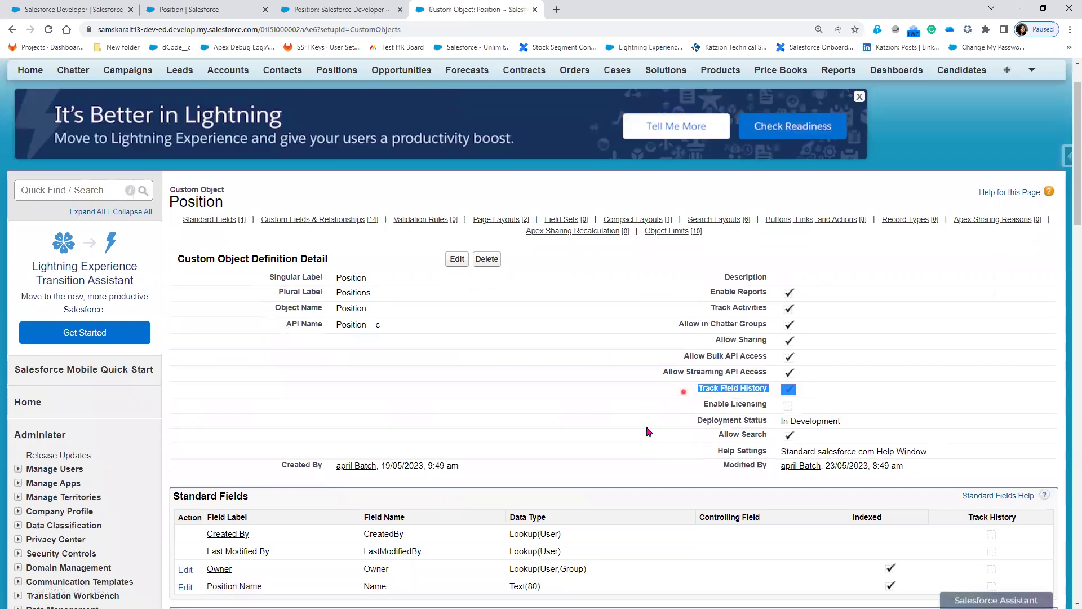
Review the Position object's history tracking setup, switch to Lightning Experience, refresh the Salesforce Developer record and check its Position History
scroll(648, 431, "down", 3)
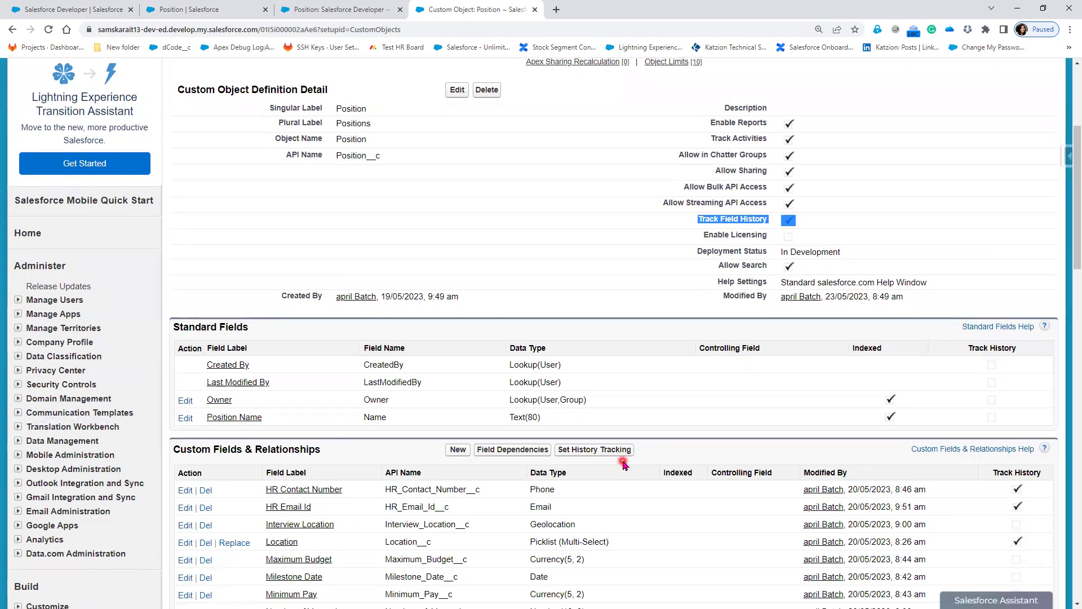
scroll(632, 513, "up", 4)
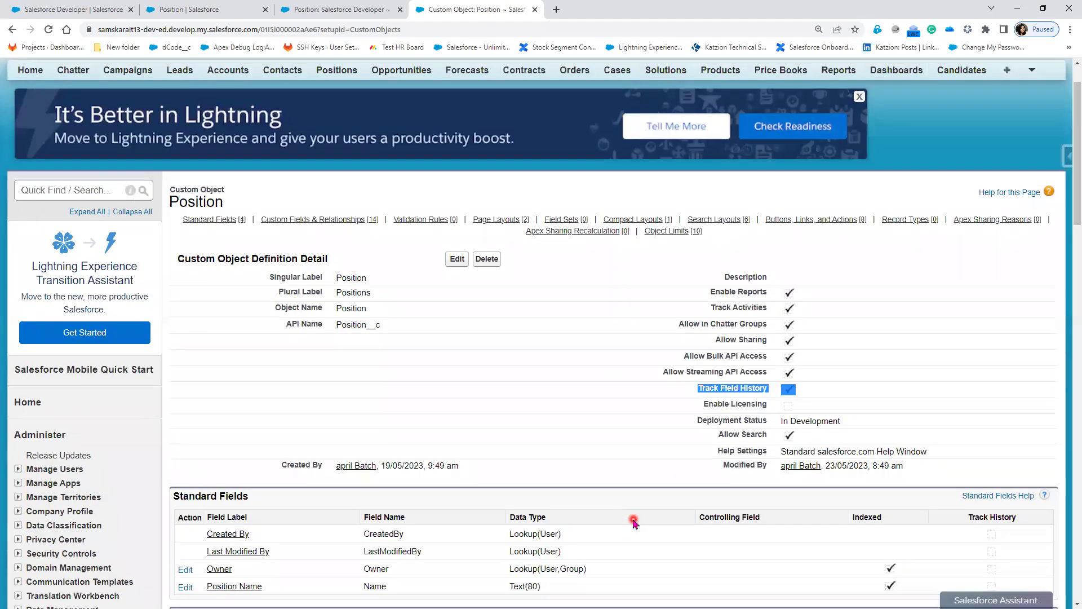
left_click(747, 83)
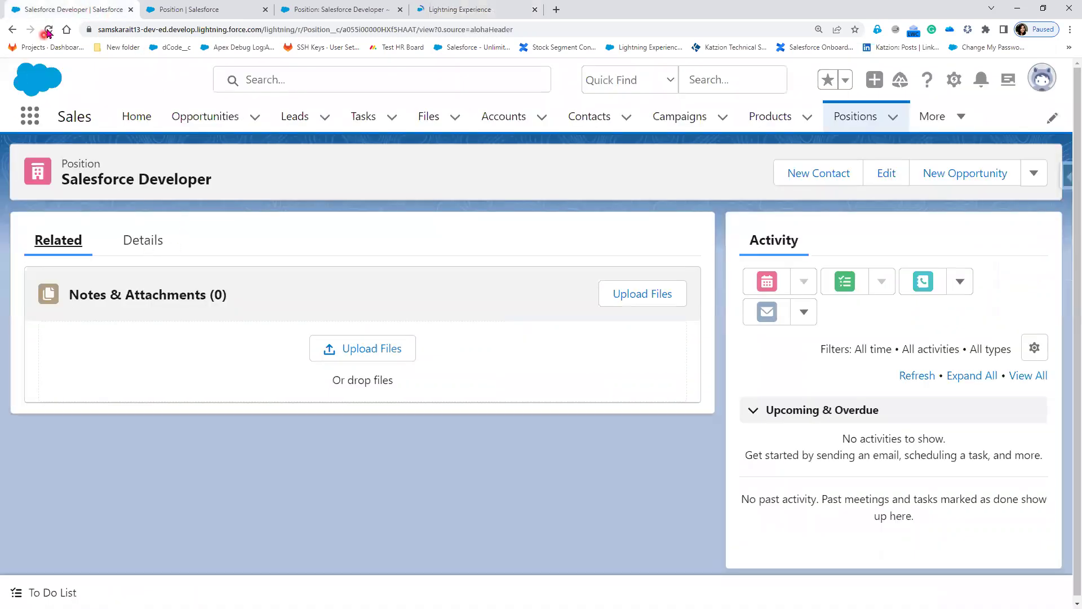
left_click(47, 29)
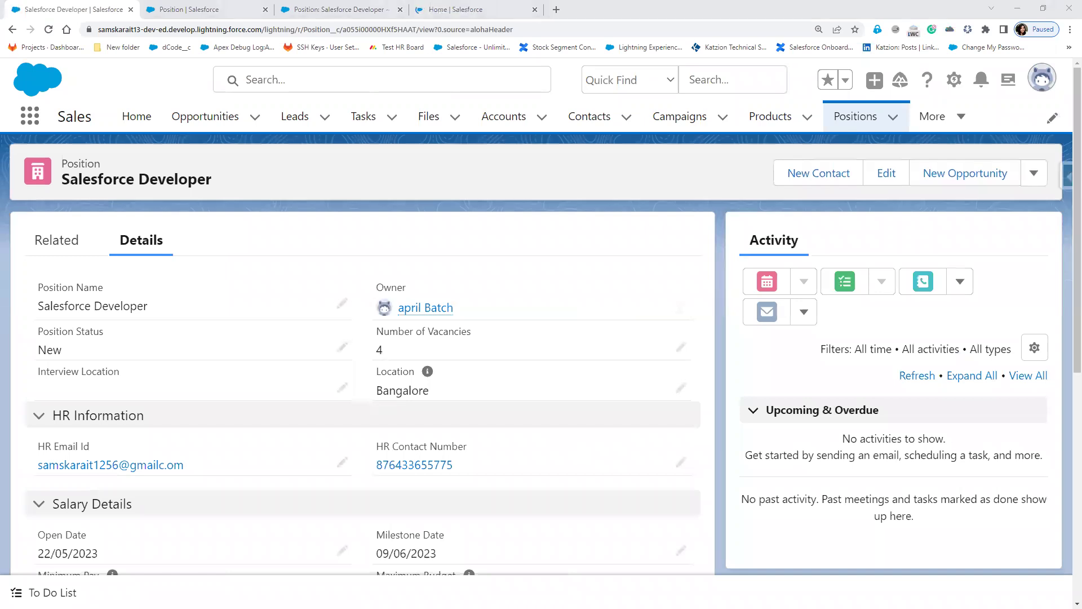
left_click(55, 242)
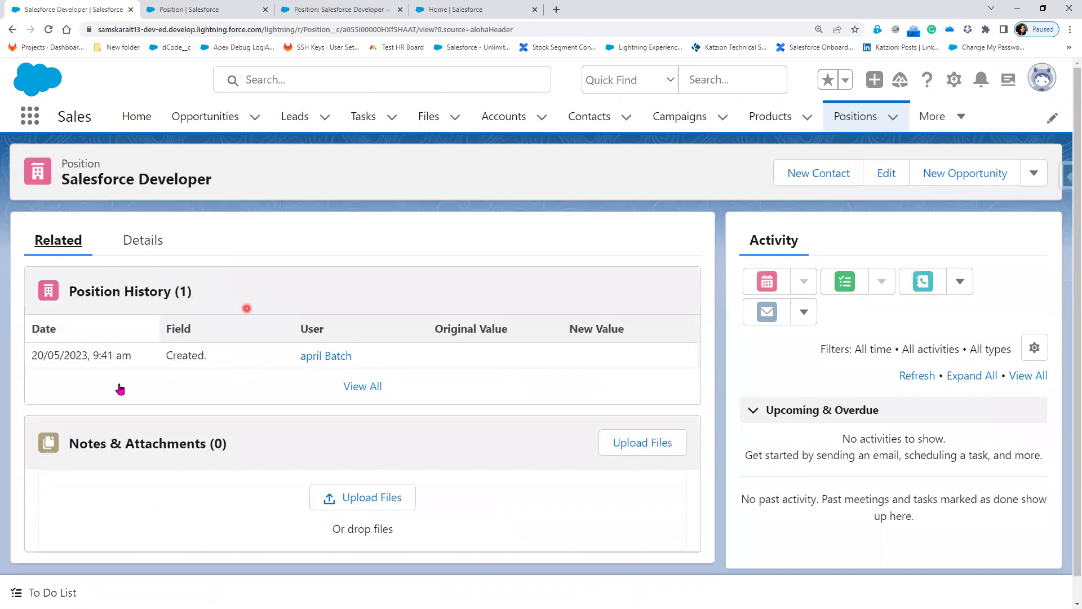
Remove the digits before the @ sign in the record's HR Email Id, add Hyderabad to the chosen locations, and save
left_click(151, 242)
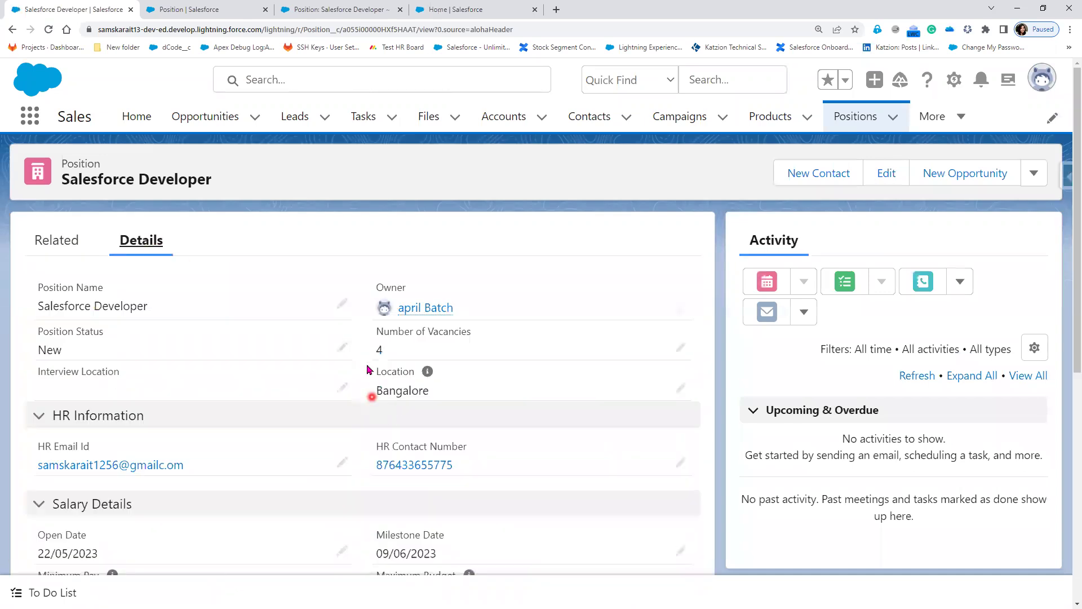
left_click(342, 462)
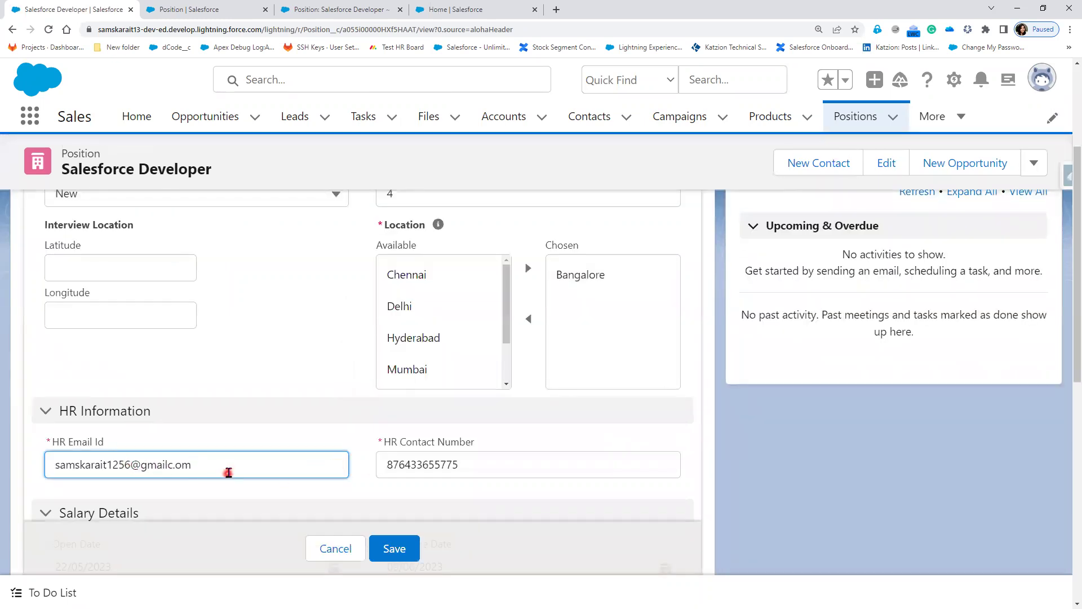
key("BackSpace")
key("BackSpace")
key("BackSpace")
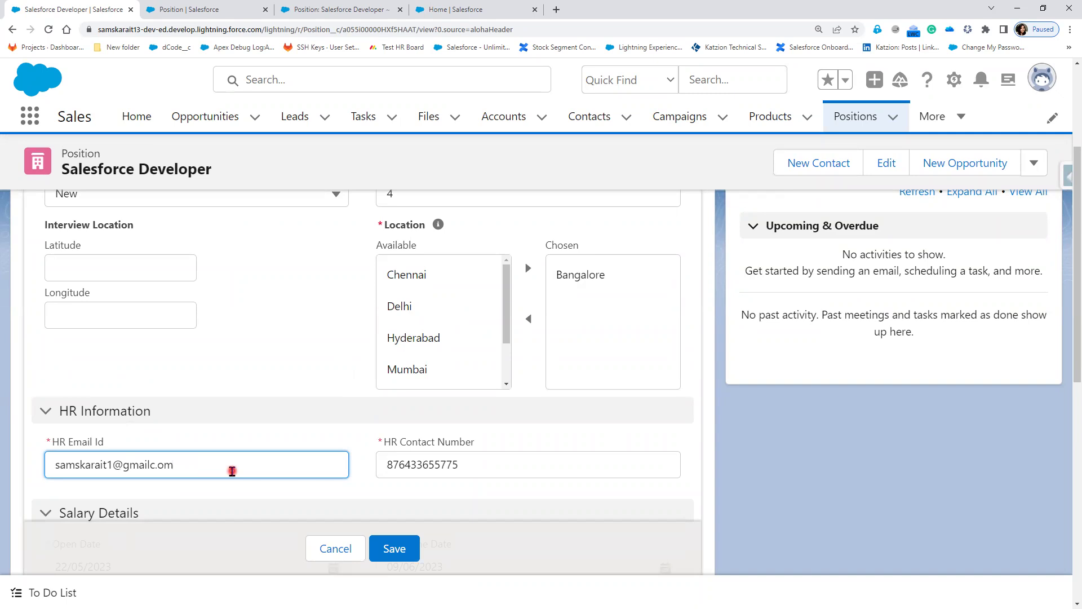
key("BackSpace")
left_click(418, 346)
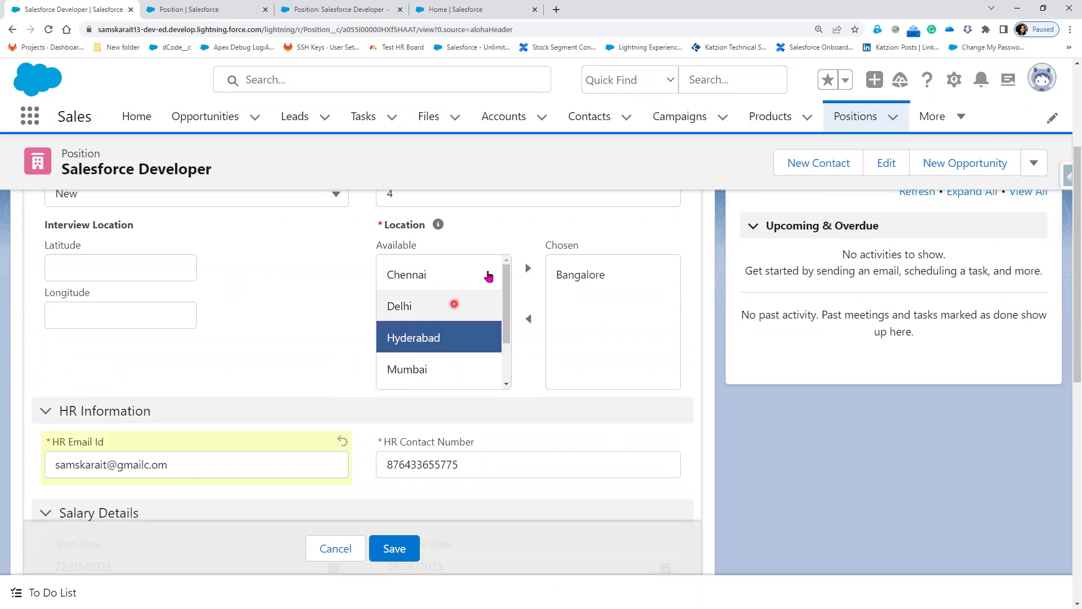
left_click(520, 273)
left_click(395, 554)
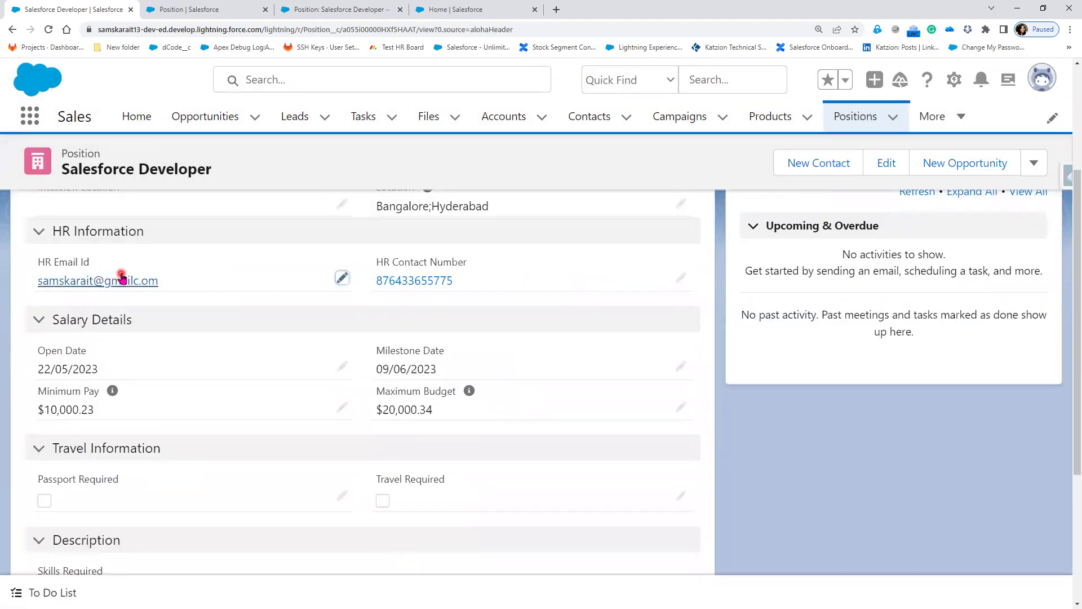
Examine the full Position History list for the Location and HR Email Id changes, then return to the record
scroll(476, 394, "up", 2)
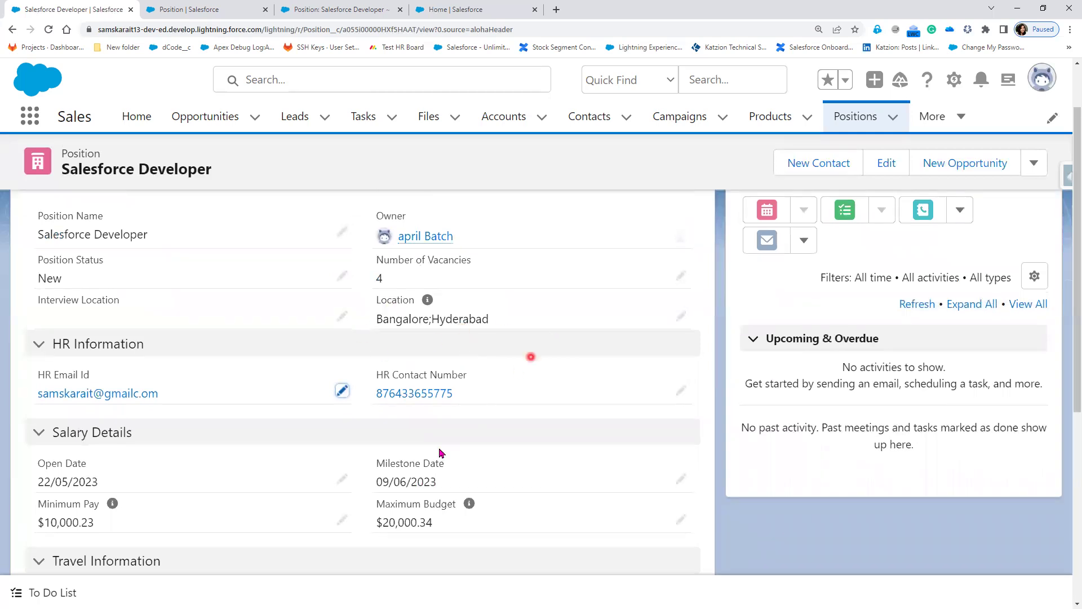
scroll(420, 490, "up", 1)
scroll(420, 490, "up", 1)
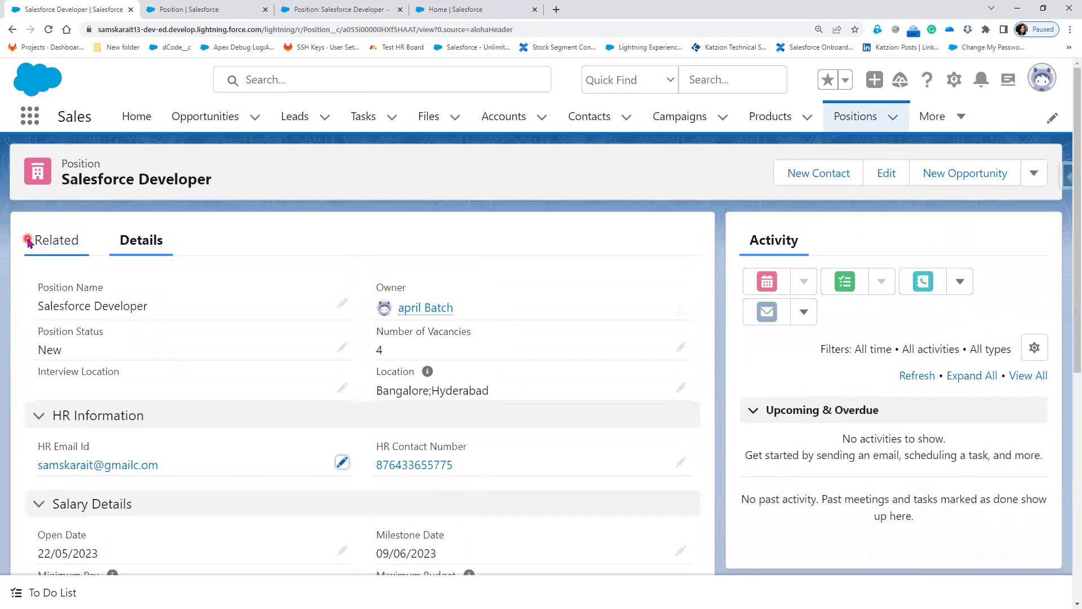
left_click(25, 238)
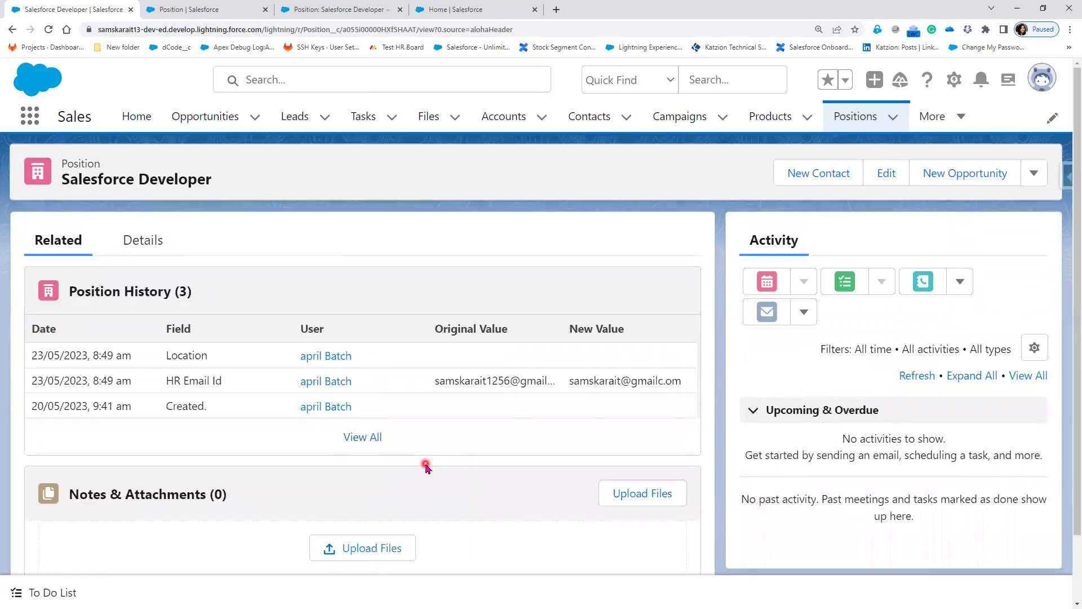
left_click_drag(153, 379, 552, 380)
left_click(366, 438)
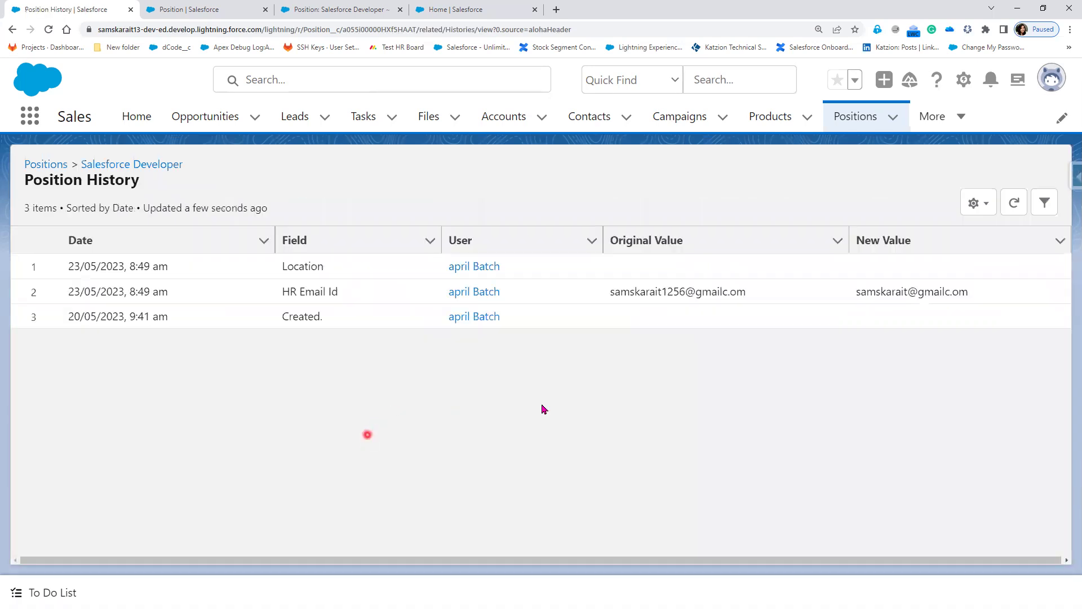
left_click_drag(753, 292, 605, 295)
left_click_drag(970, 291, 849, 292)
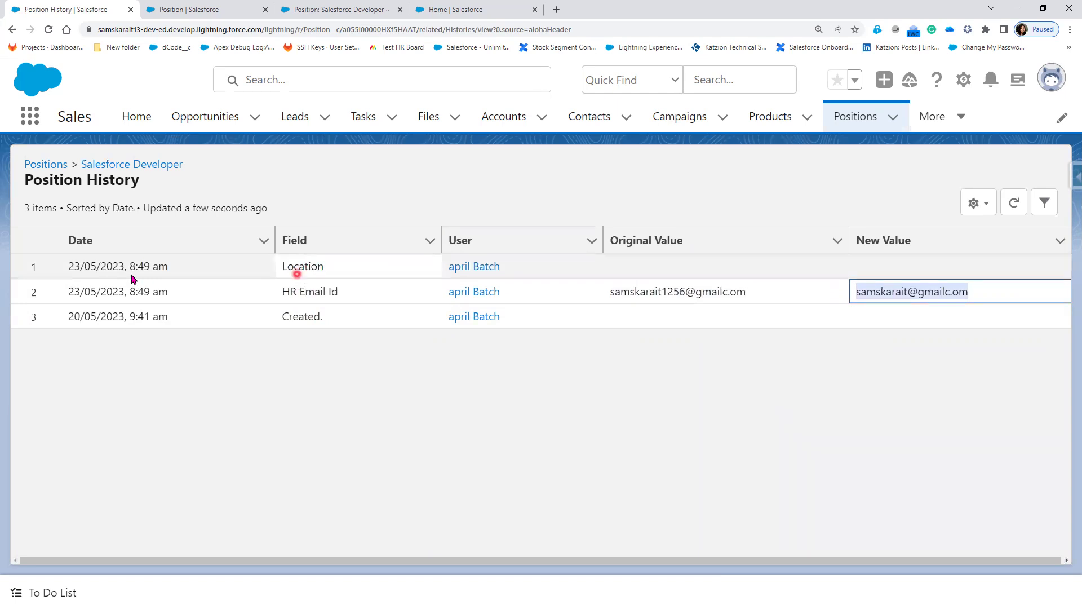
left_click_drag(169, 266, 130, 267)
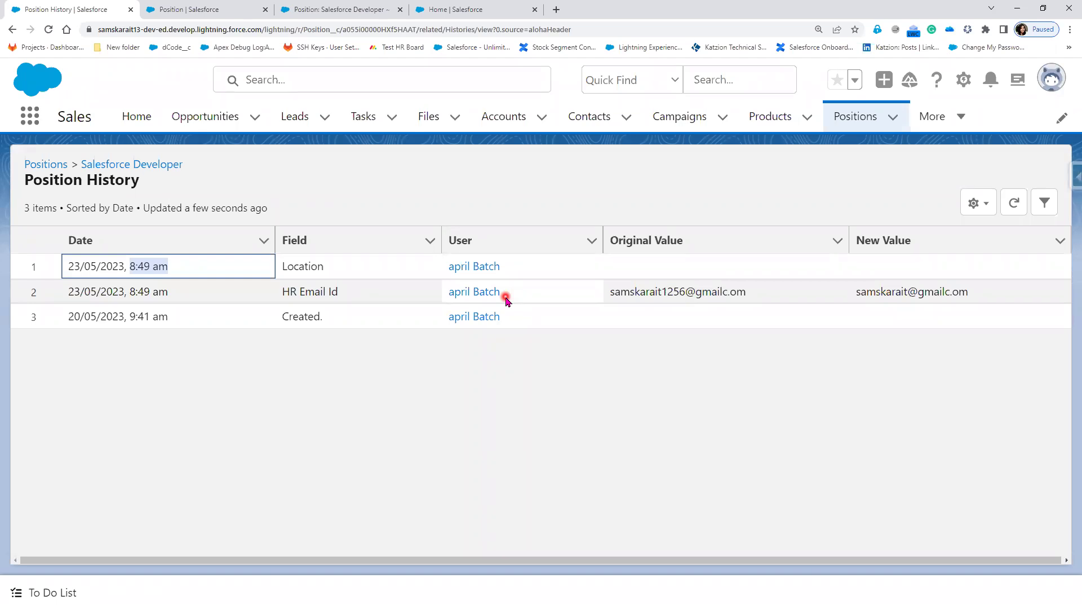
left_click(12, 28)
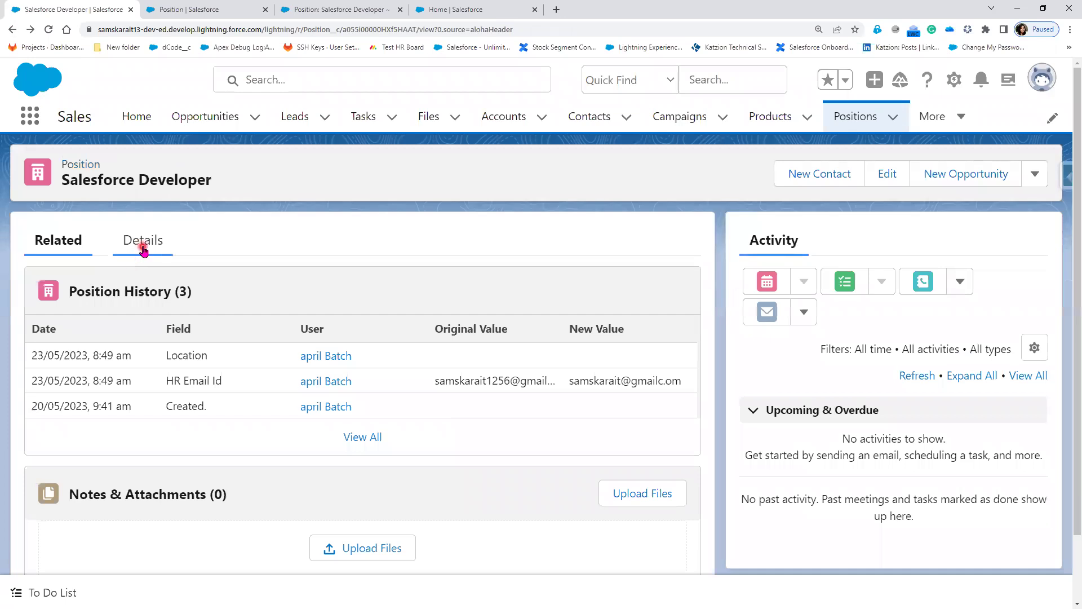
Set the Salesforce Developer record's Position Status to In-Progress, save, and check the tracked change in Position History
left_click(143, 251)
left_click(342, 354)
left_click(318, 382)
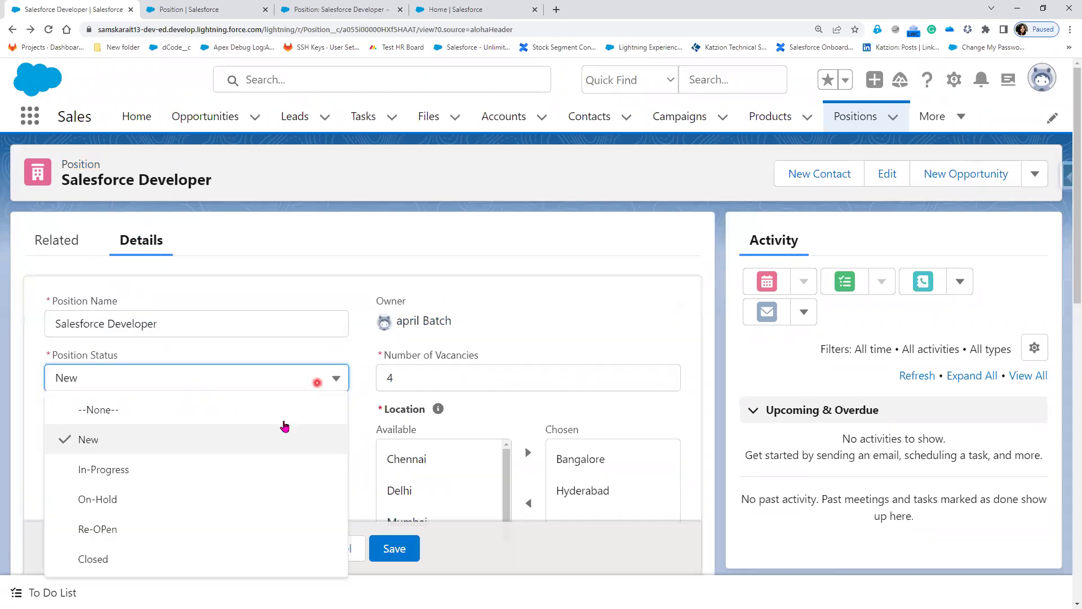
left_click(253, 479)
left_click(397, 557)
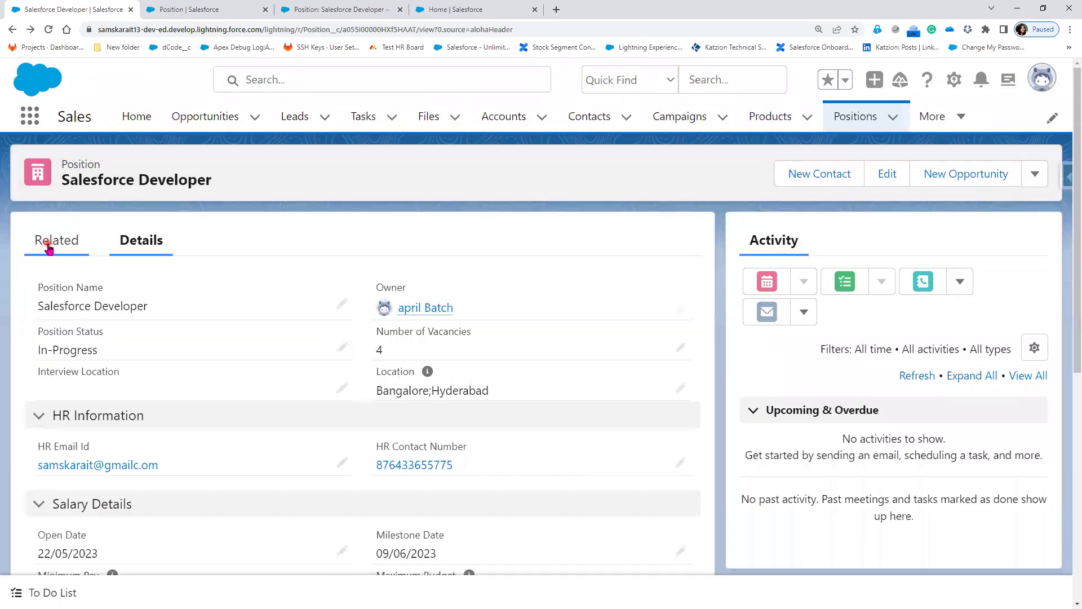
left_click(49, 246)
left_click_drag(567, 359, 625, 355)
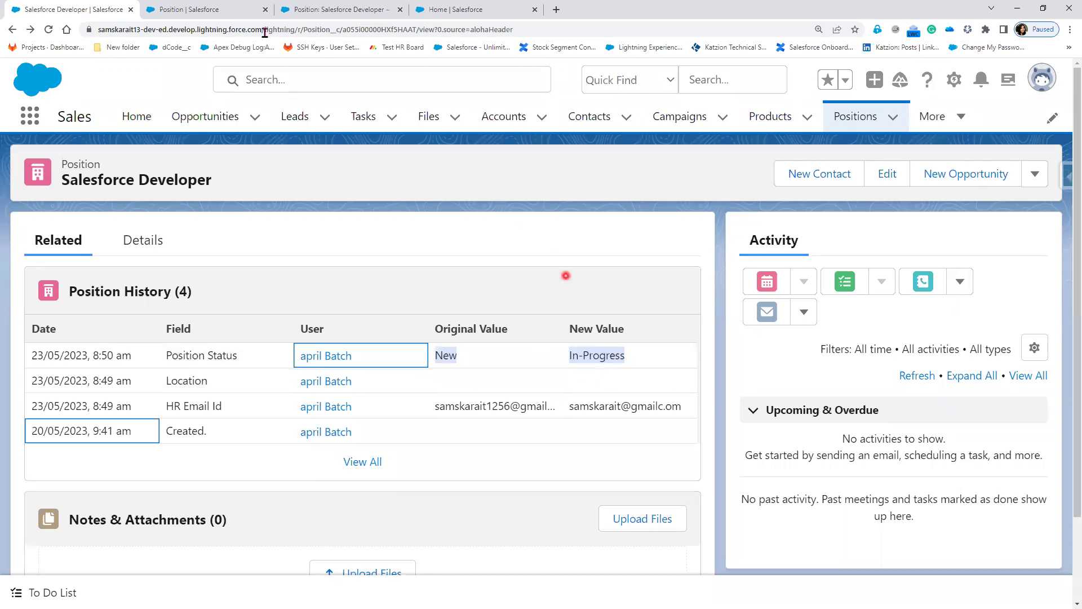
Add Position Description to the fields tracked in the Position object's history tracking settings in Lightning setup and save
left_click(466, 8)
left_click(336, 8)
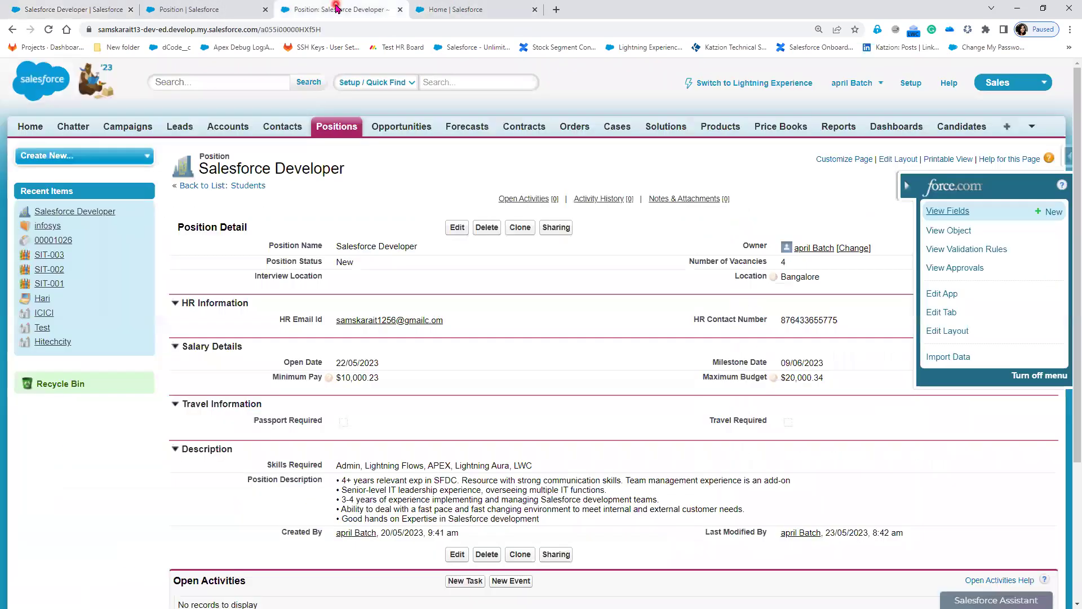
left_click(190, 9)
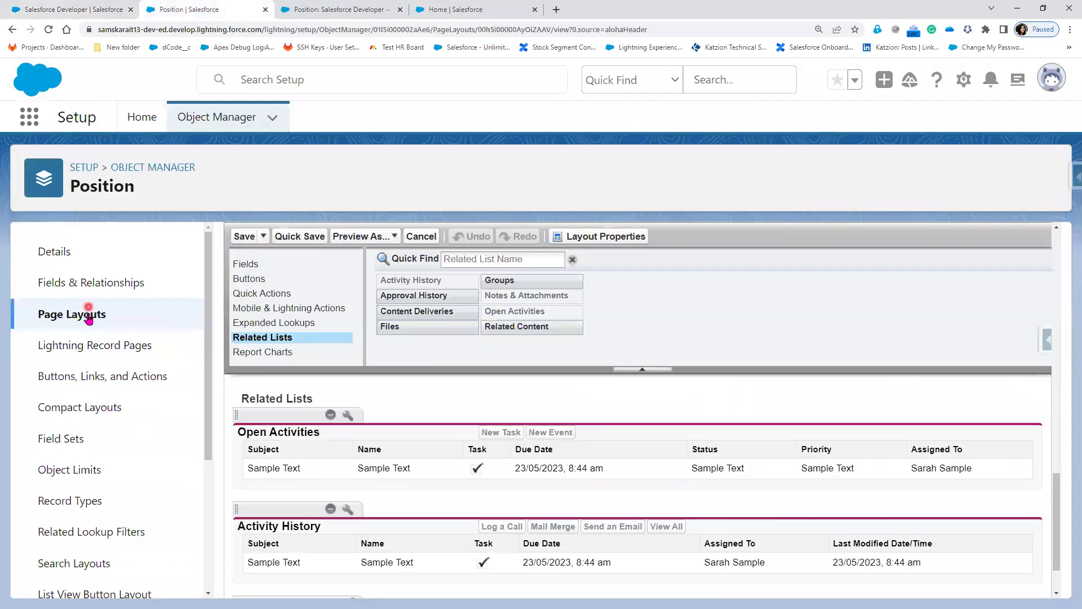
left_click(87, 314)
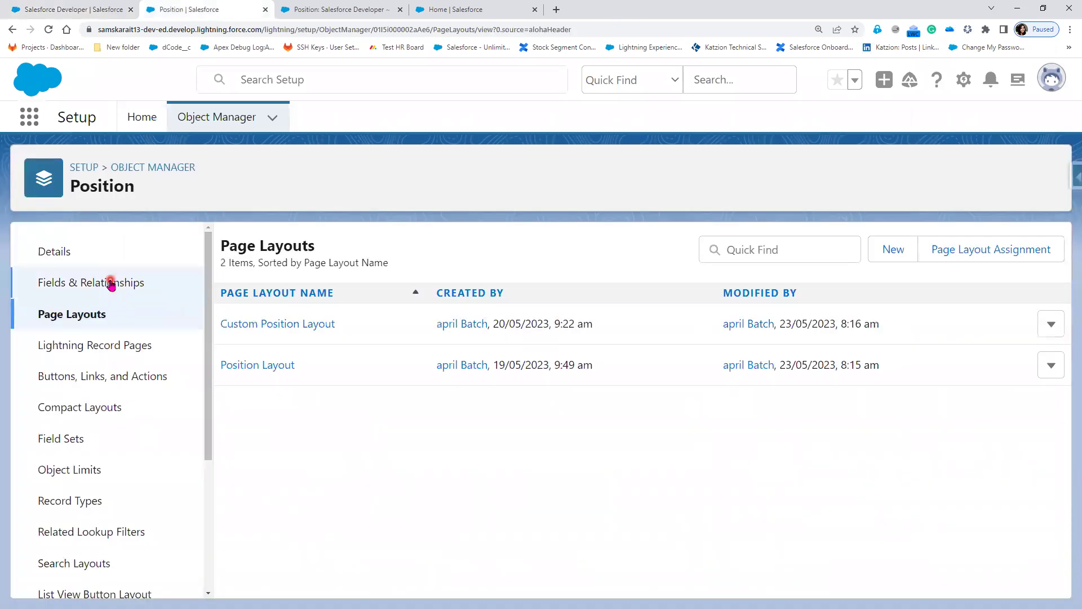
left_click(111, 281)
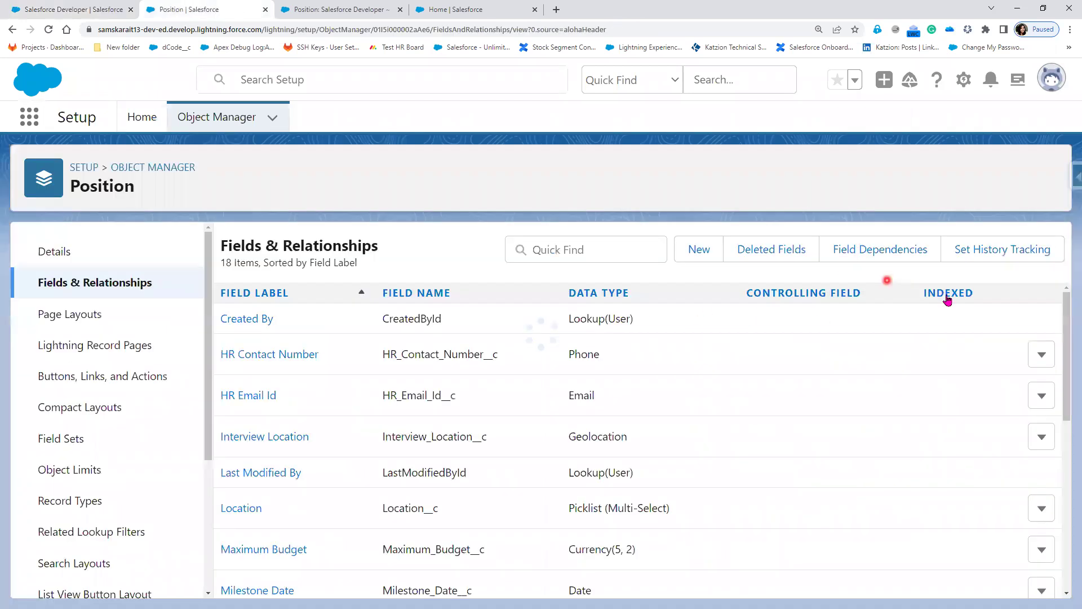
left_click(1000, 256)
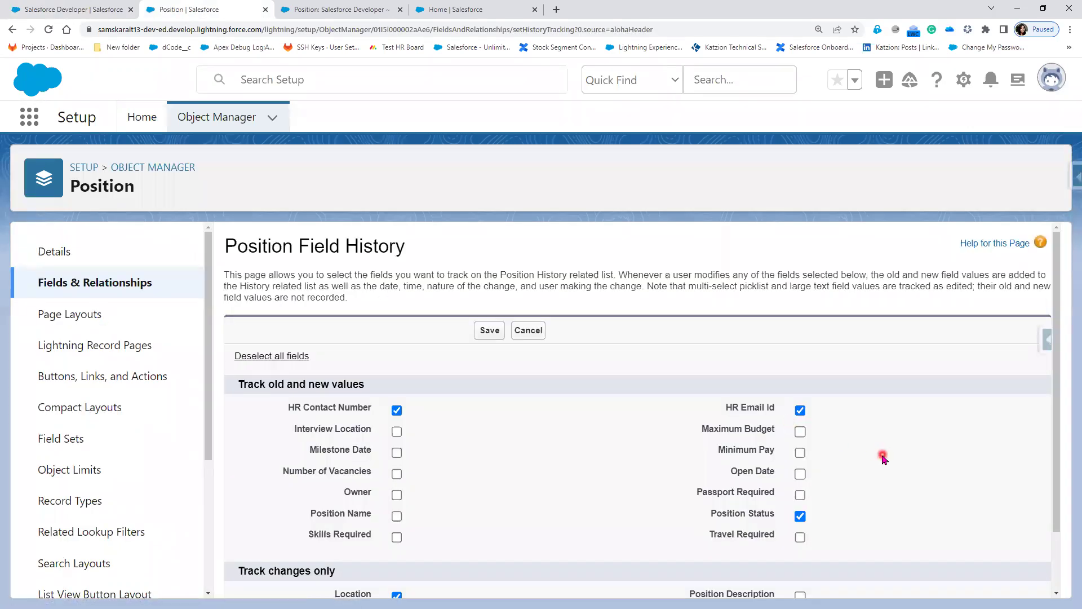
scroll(883, 458, "down", 2)
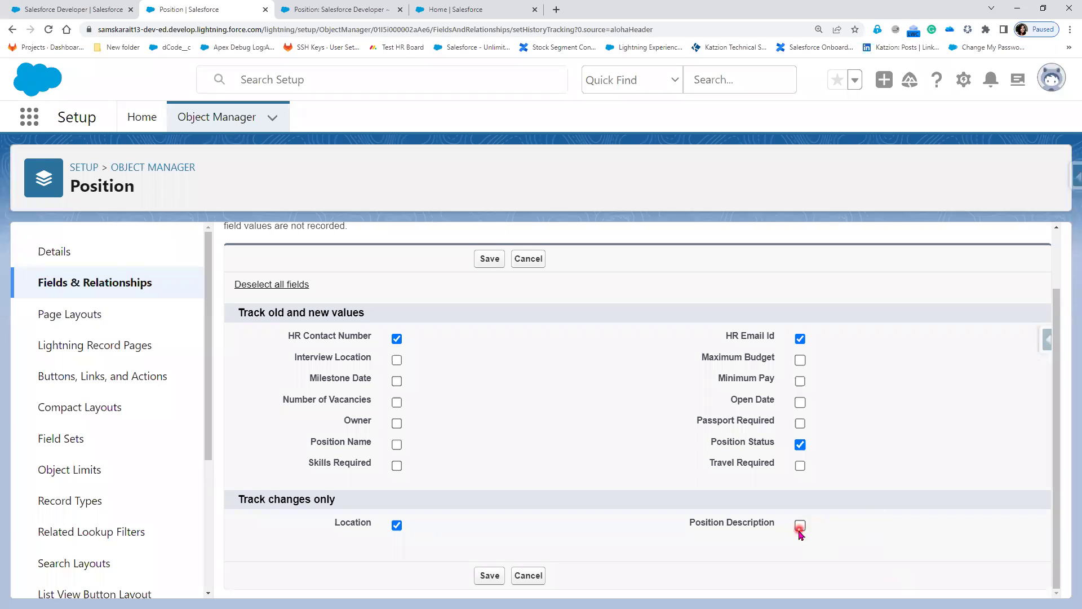
left_click(801, 525)
left_click(490, 260)
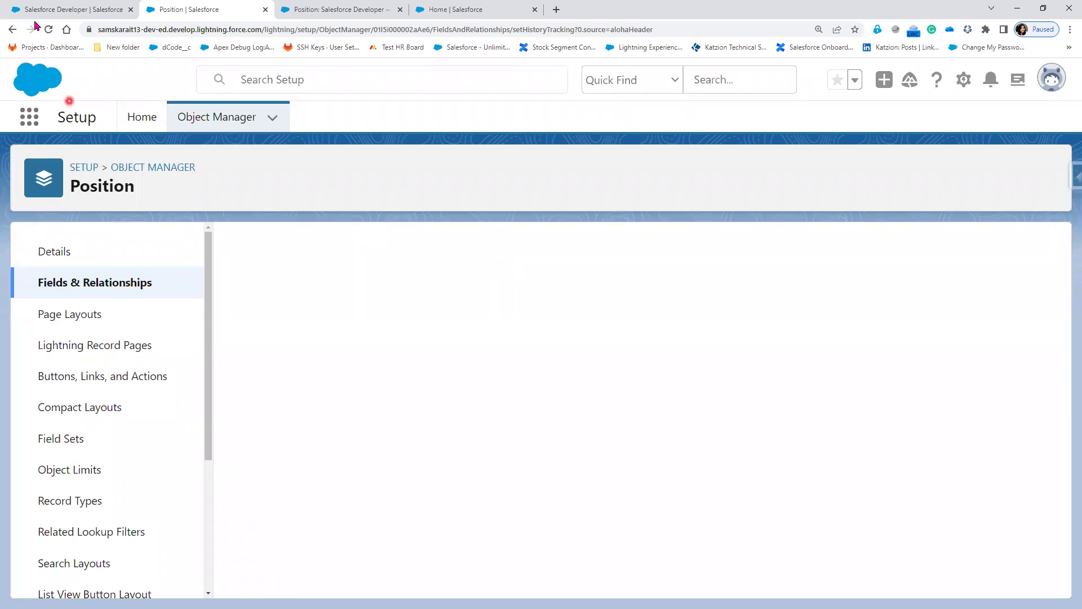
Add the line "Should have experience in Integration" to the Salesforce Developer record's Position Description and save
left_click(61, 9)
left_click(144, 241)
scroll(353, 495, "down", 5)
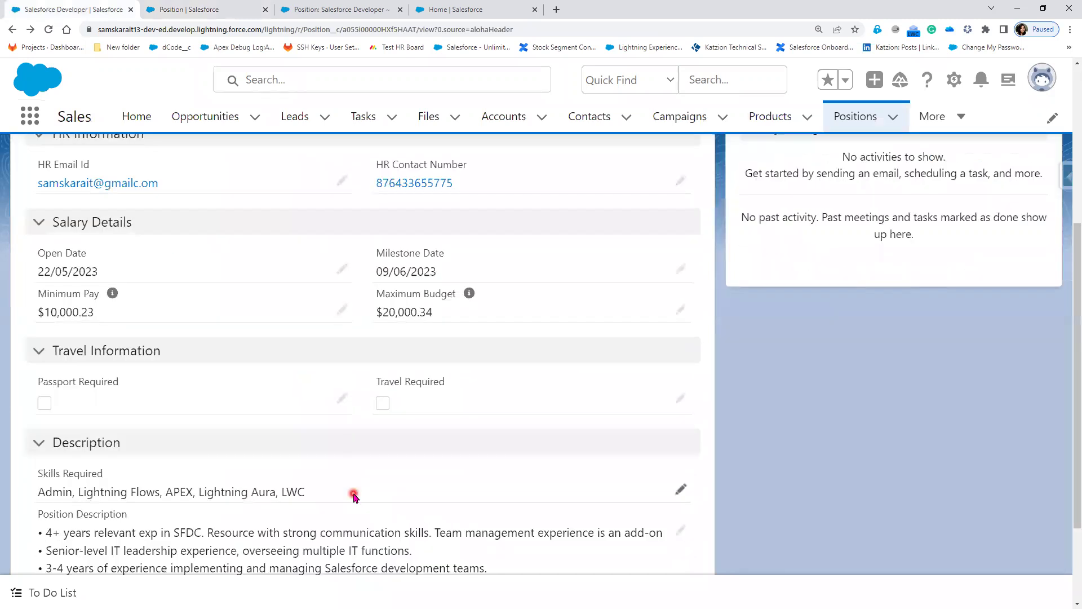
scroll(354, 495, "down", 3)
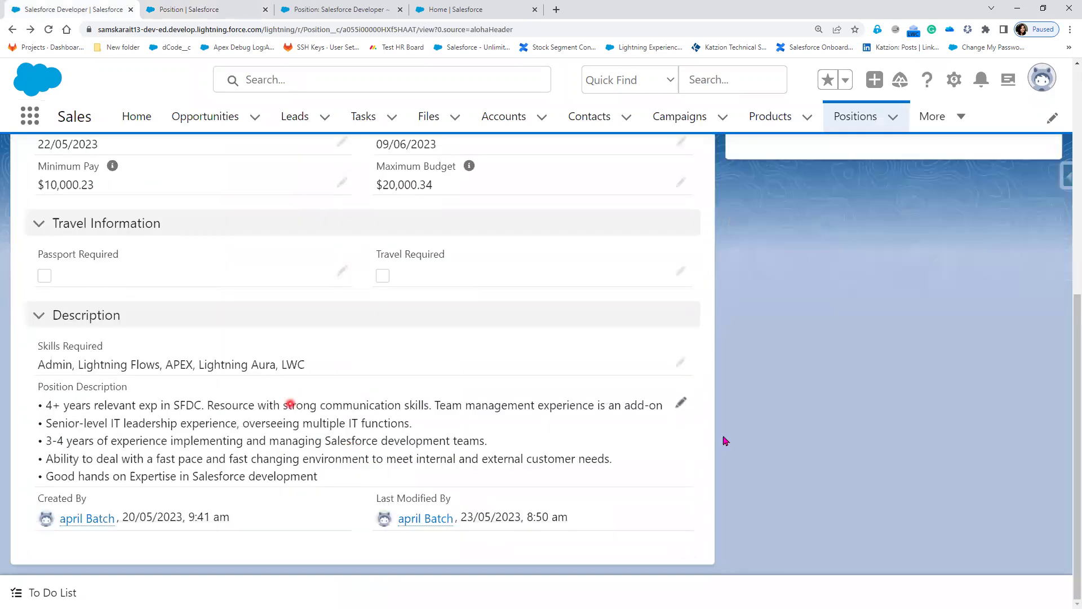
left_click(680, 405)
scroll(648, 442, "down", 2)
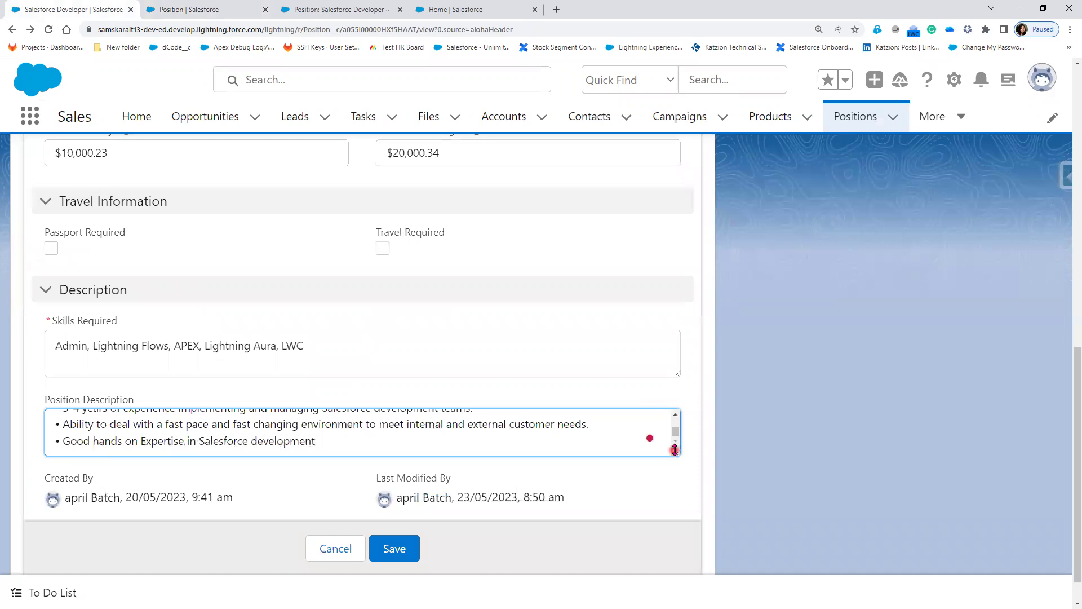
left_click_drag(675, 449, 690, 535)
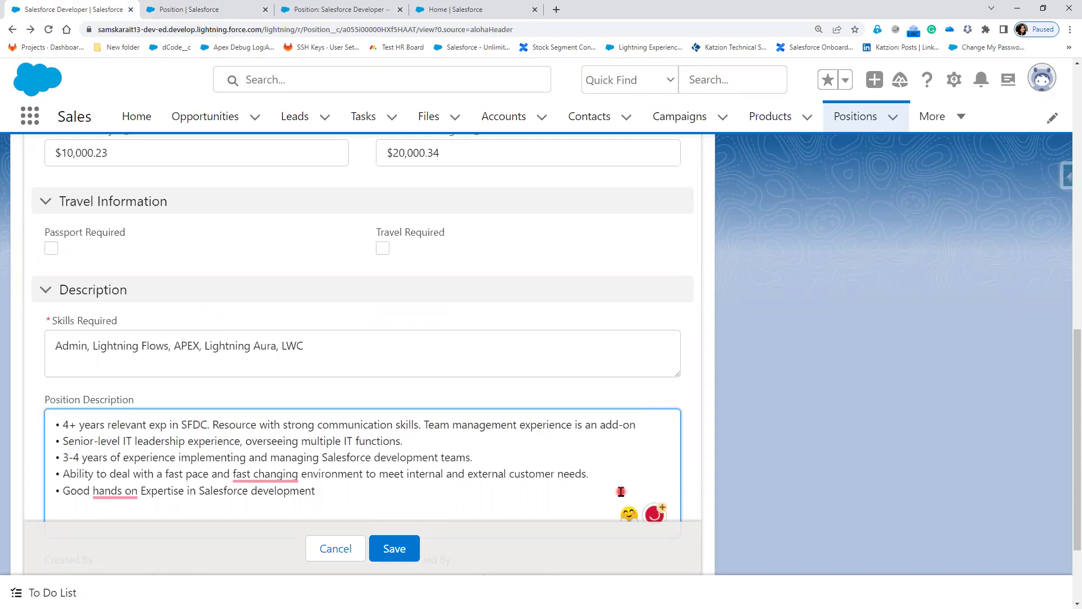
type("Should know the")
key("BackSpace")
key("BackSpace")
key("BackSpace")
key("BackSpace")
key("BackSpace")
key("BackSpace")
key("BackSpace")
key("BackSpace")
key("BackSpace")
type("Should have experience ")
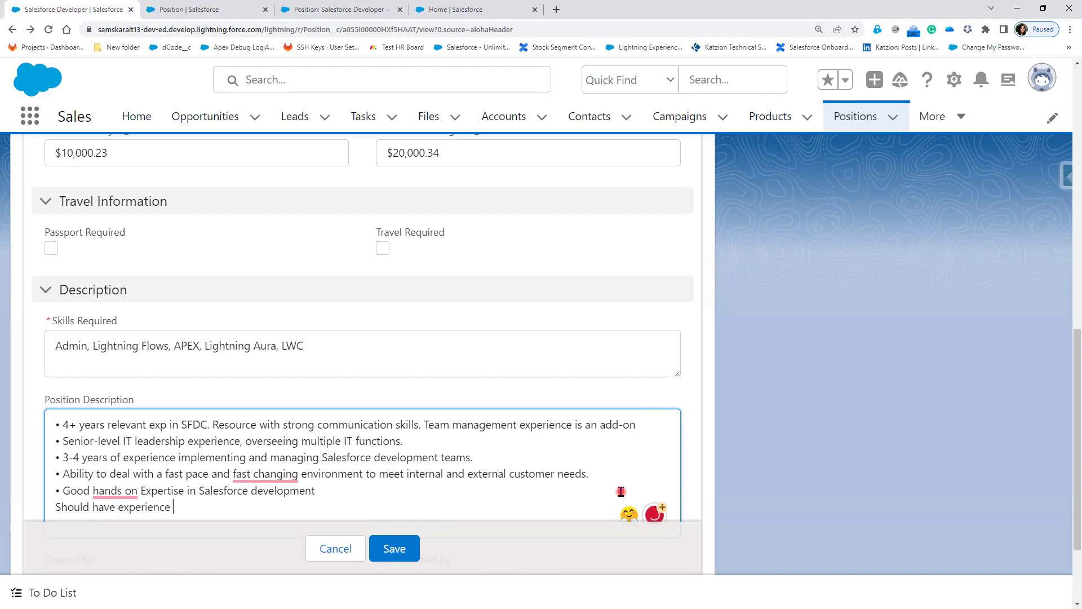
type("in Integration")
left_click(383, 550)
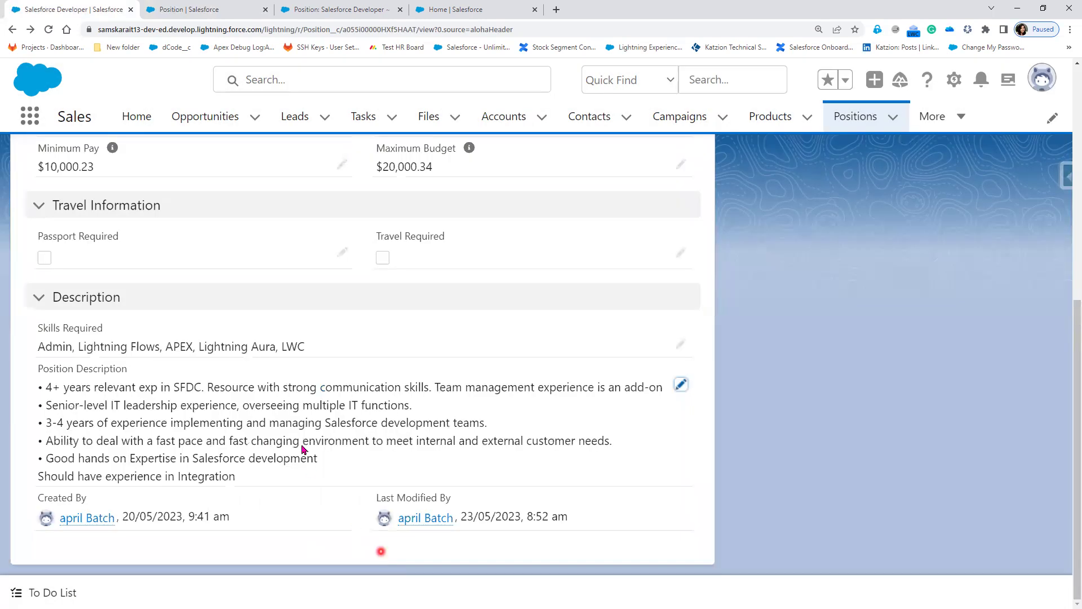
Append ", Integration" to the record's Skills Required and save
left_click(683, 346)
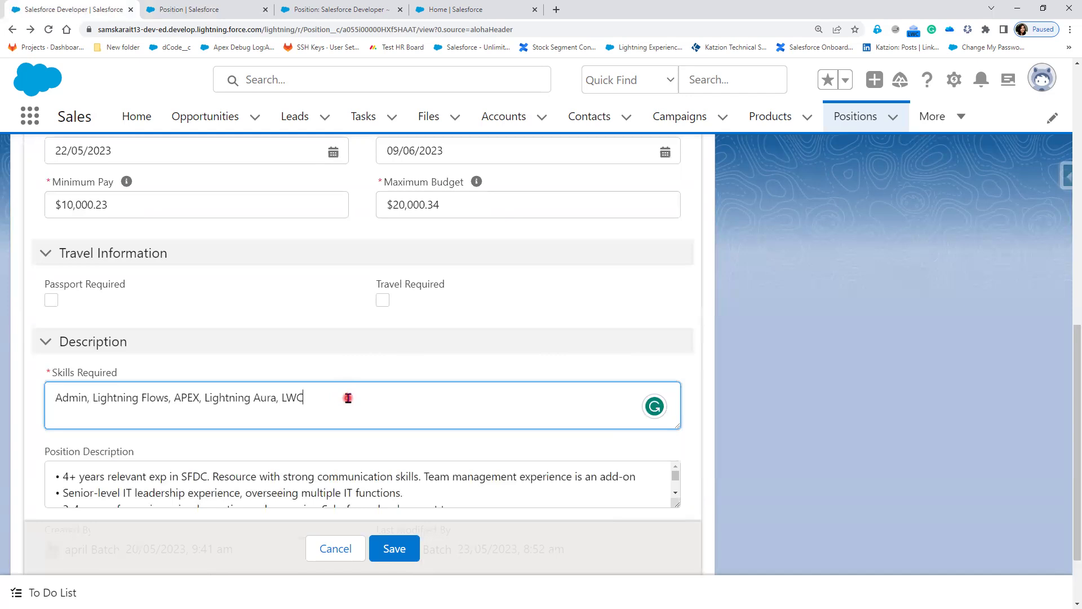
type("Integration")
left_click(394, 548)
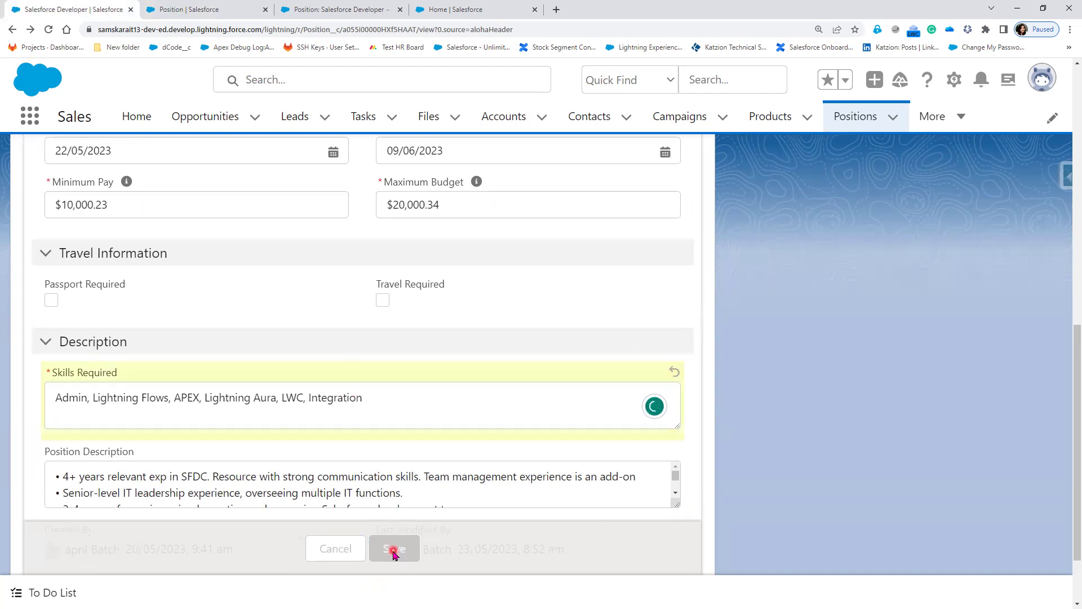
Check the Salesforce Developer record's Position History for the Skills Required and Position Description changes
scroll(402, 472, "up", 8)
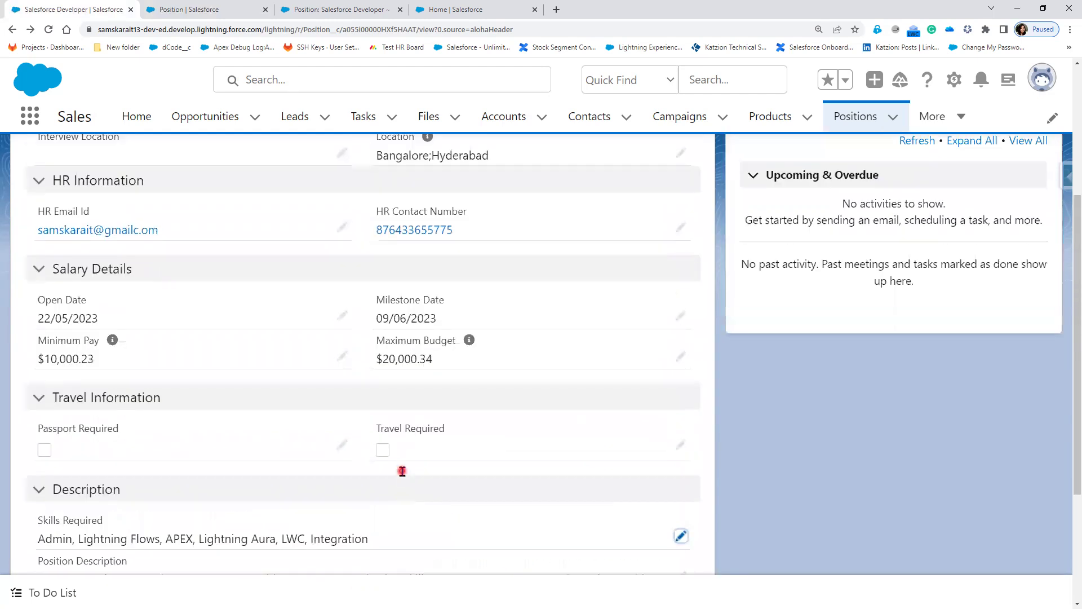
left_click(59, 241)
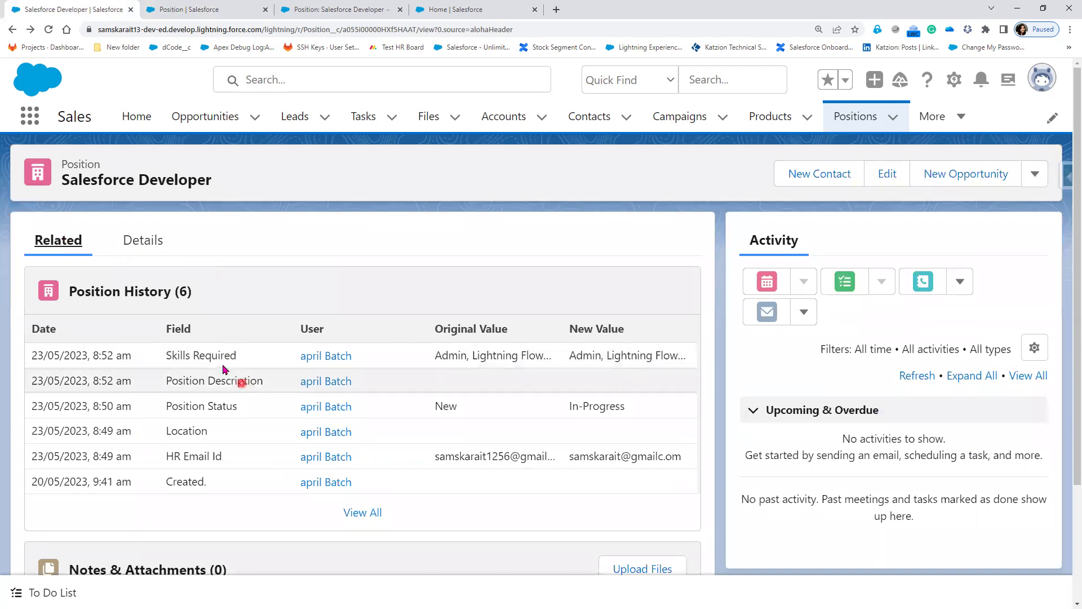
left_click_drag(269, 384, 164, 379)
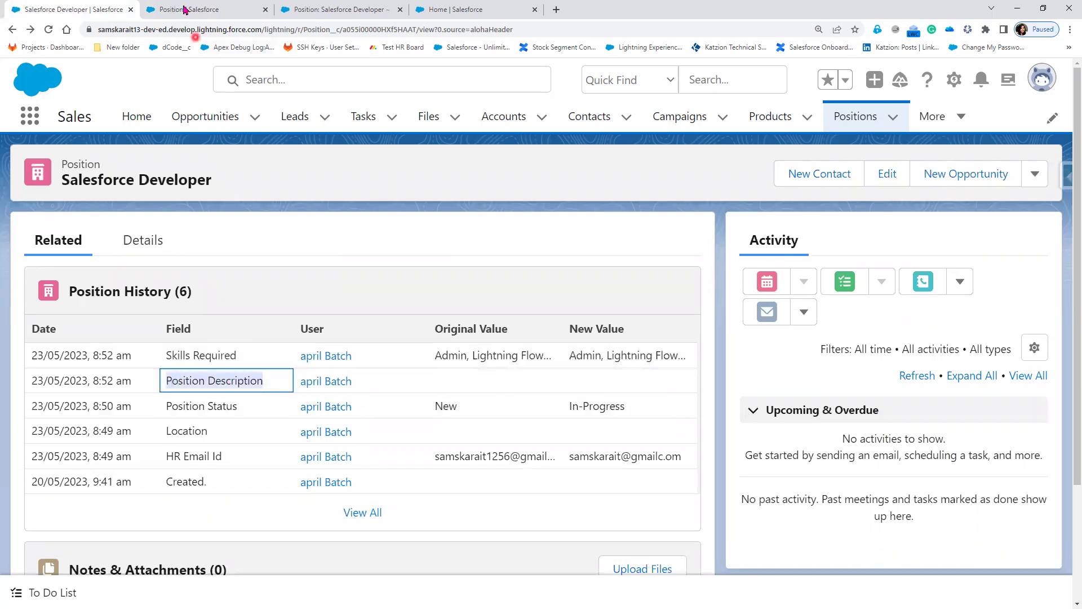
Look up the data type of the Position Description field in the Position object's Fields & Relationships
left_click(185, 8)
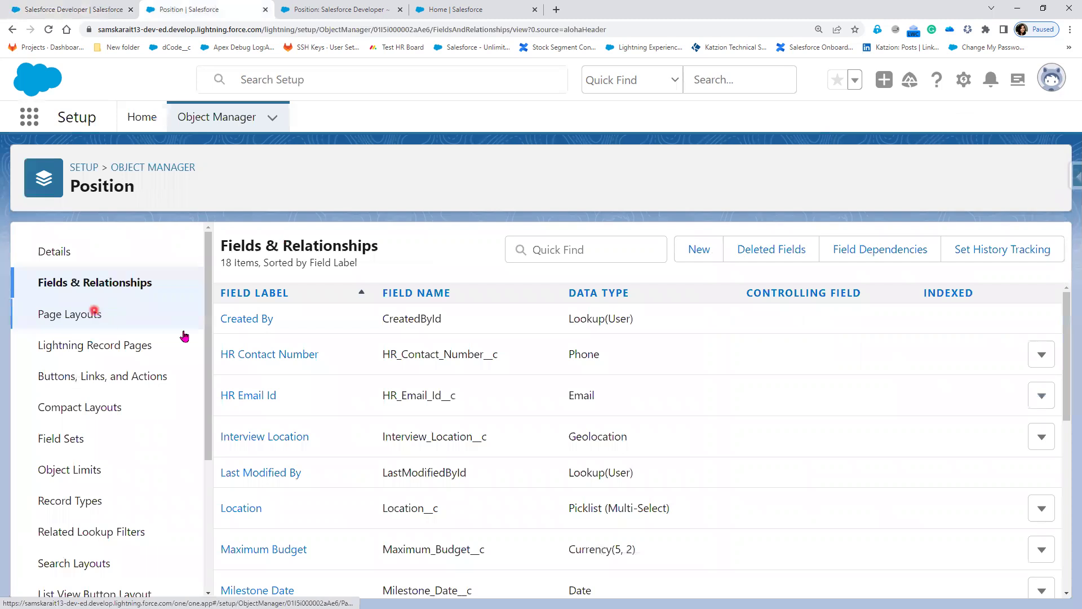
scroll(627, 473, "down", 3)
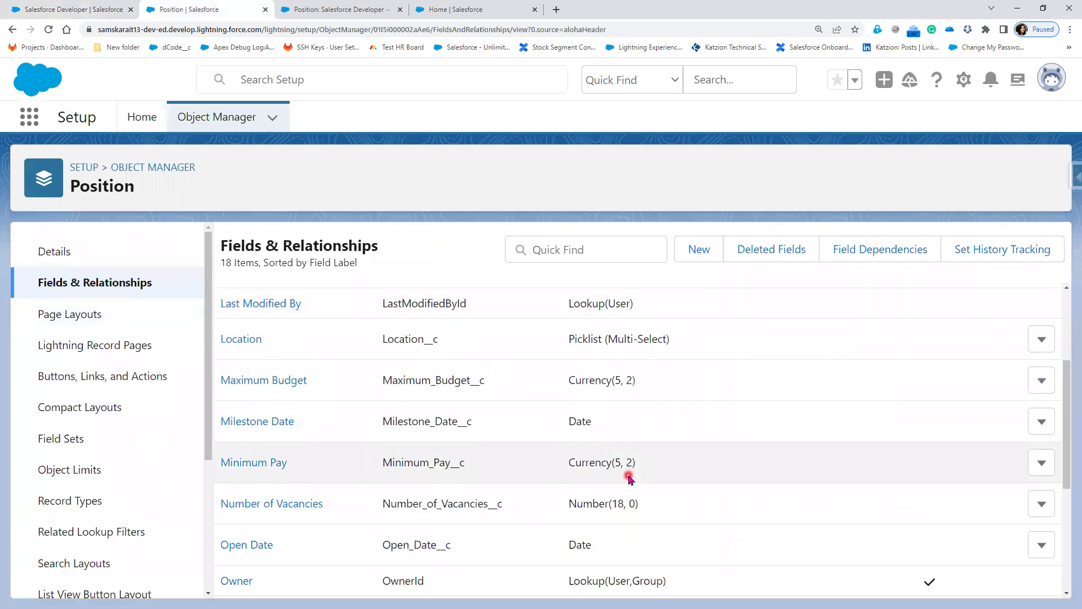
scroll(629, 478, "down", 2)
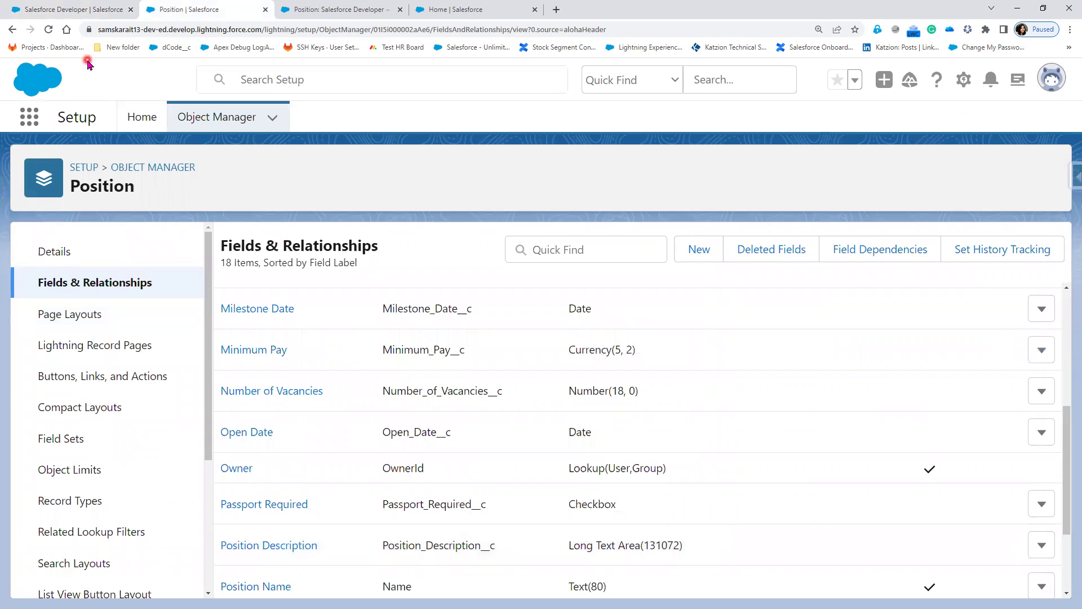
Open the Salesforce Developer record's full Position History list and review the dates of its entries
left_click(70, 9)
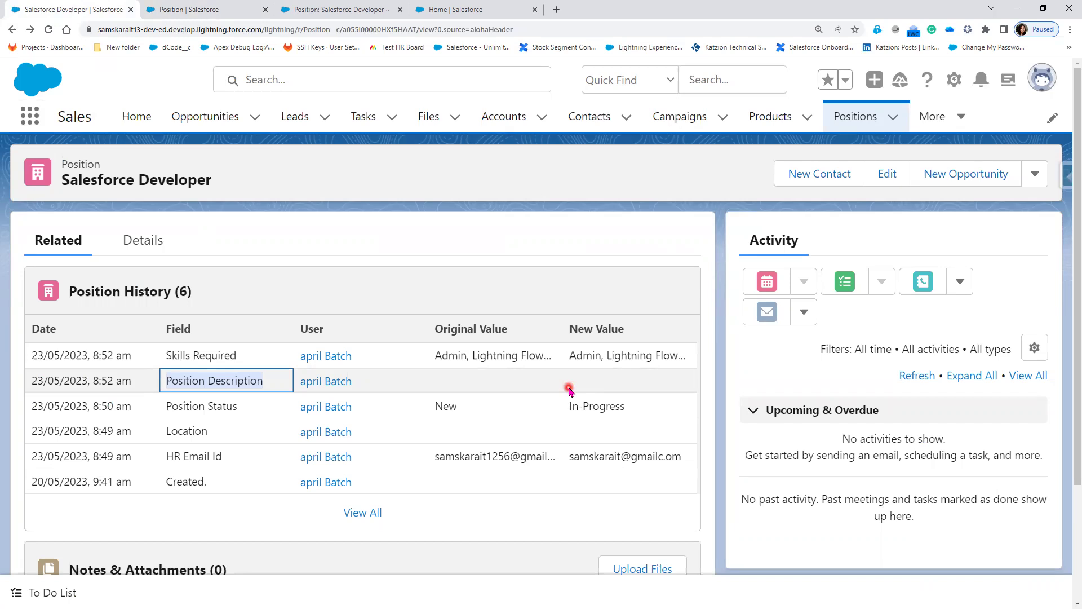
left_click(362, 513)
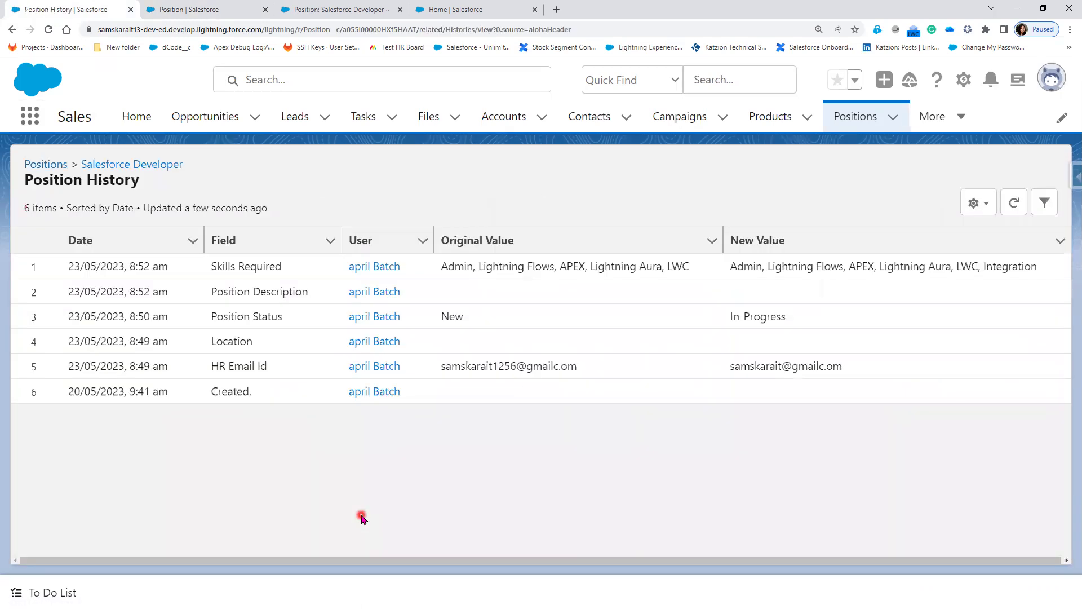
left_click_drag(178, 396, 62, 394)
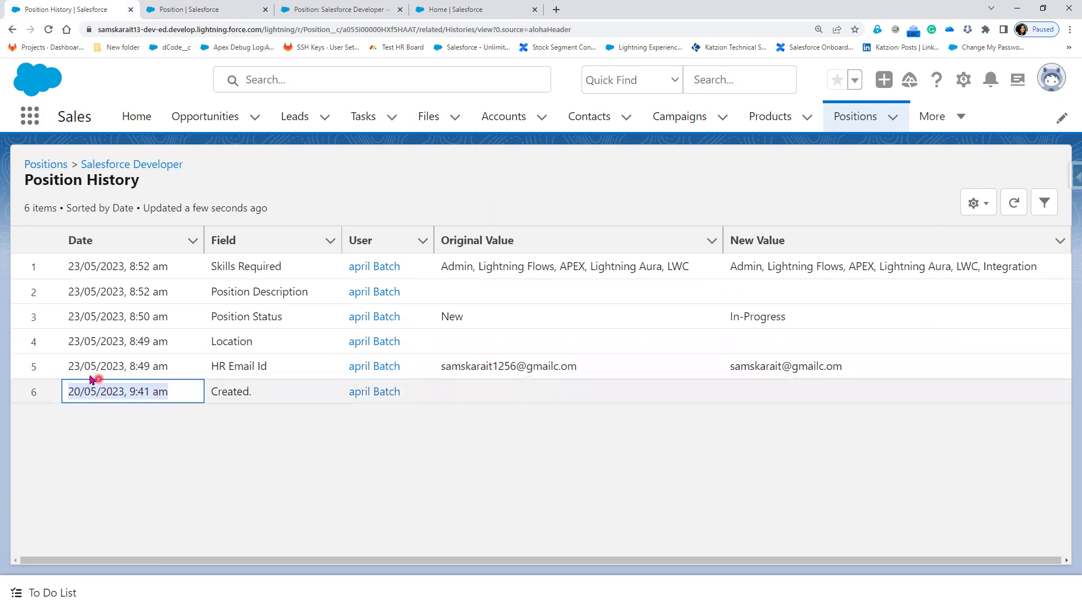
left_click_drag(186, 376, 58, 350)
left_click_drag(170, 320, 60, 322)
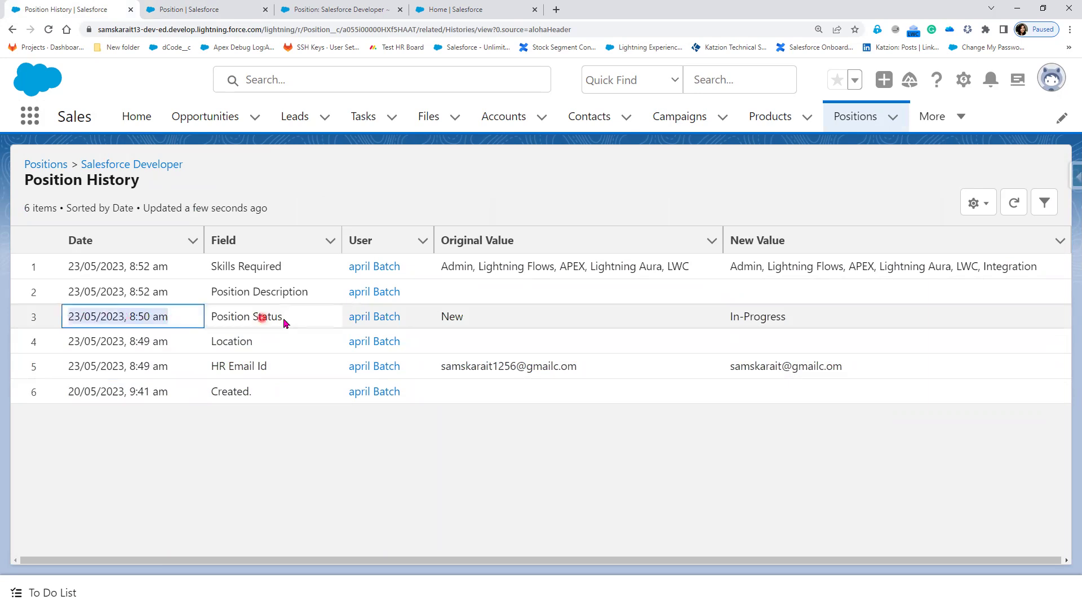
left_click_drag(188, 299, 62, 265)
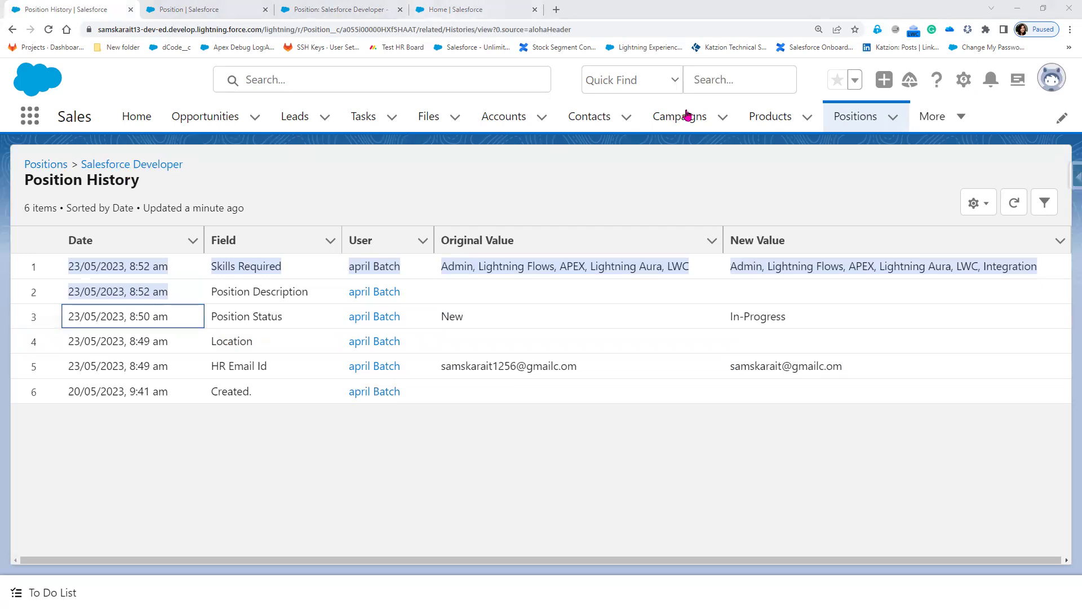
Reopen the Salesforce Developer record from the Positions list and open its Interview Location for editing
left_click(828, 118)
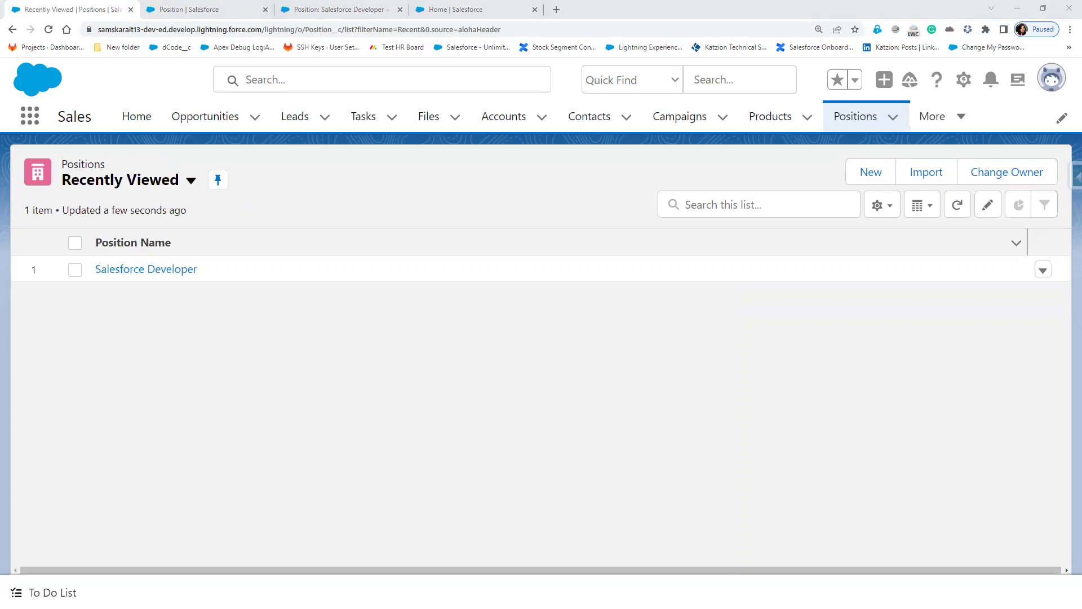
left_click(178, 271)
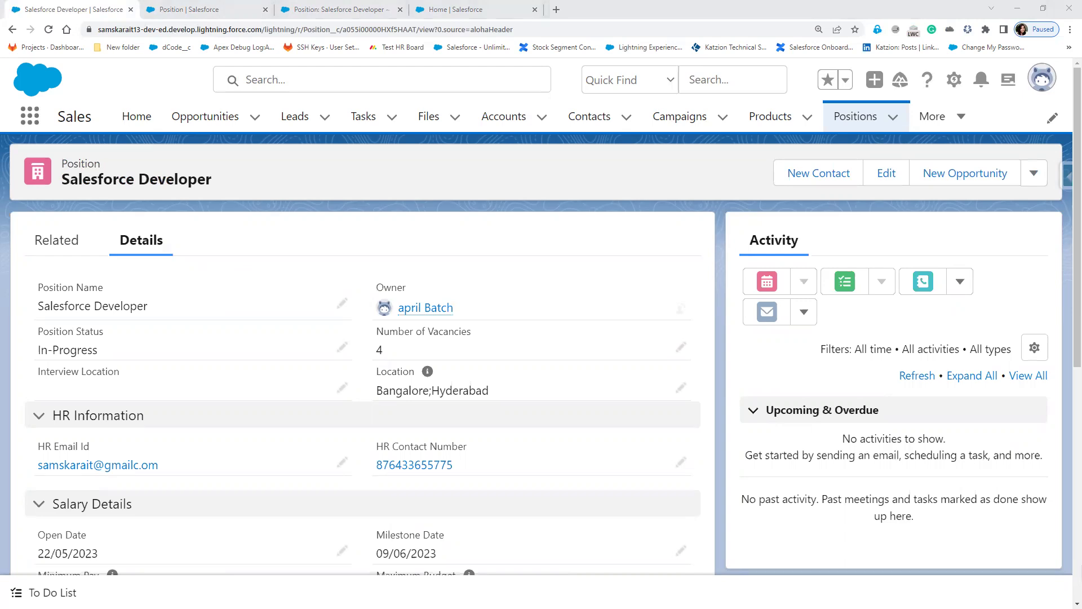
left_click(342, 386)
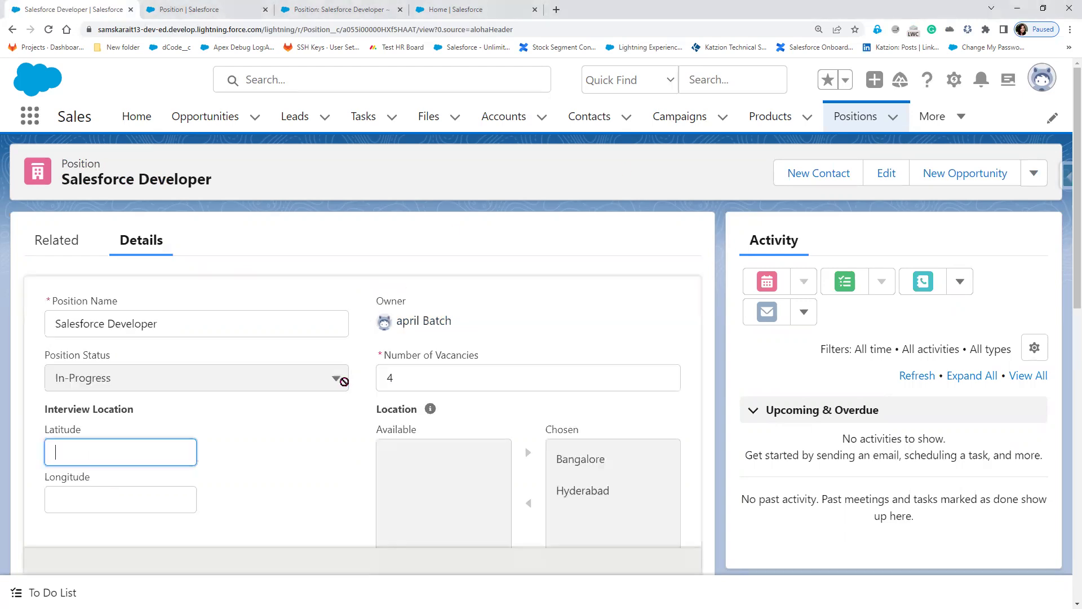
scroll(124, 433, "down", 2)
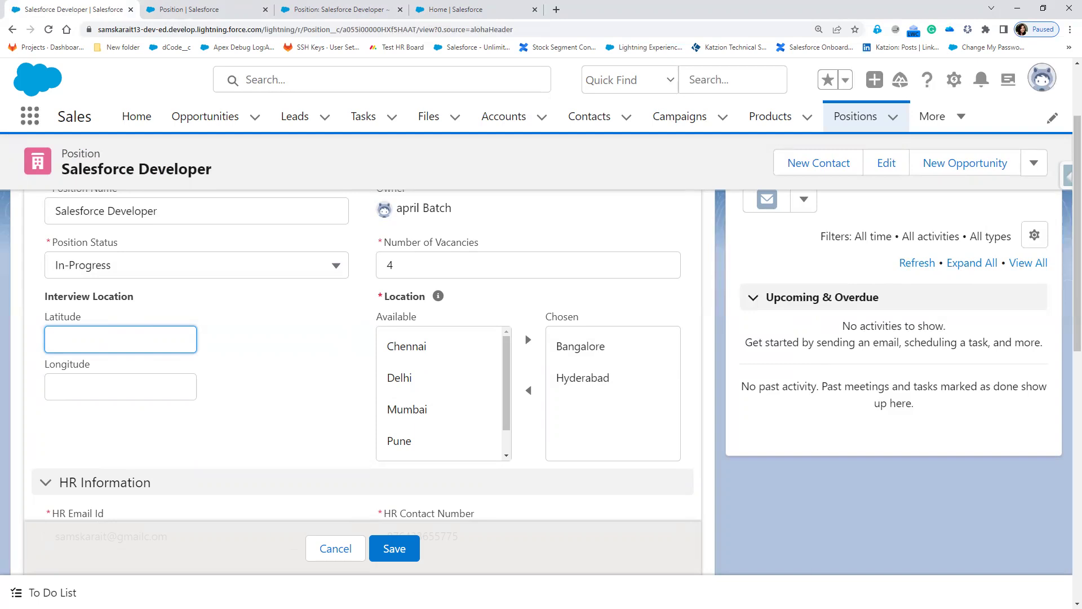
Search Google for latitude and longitude examples and examine the format of the sample coordinates
left_click_drag(468, 123, 302, 111)
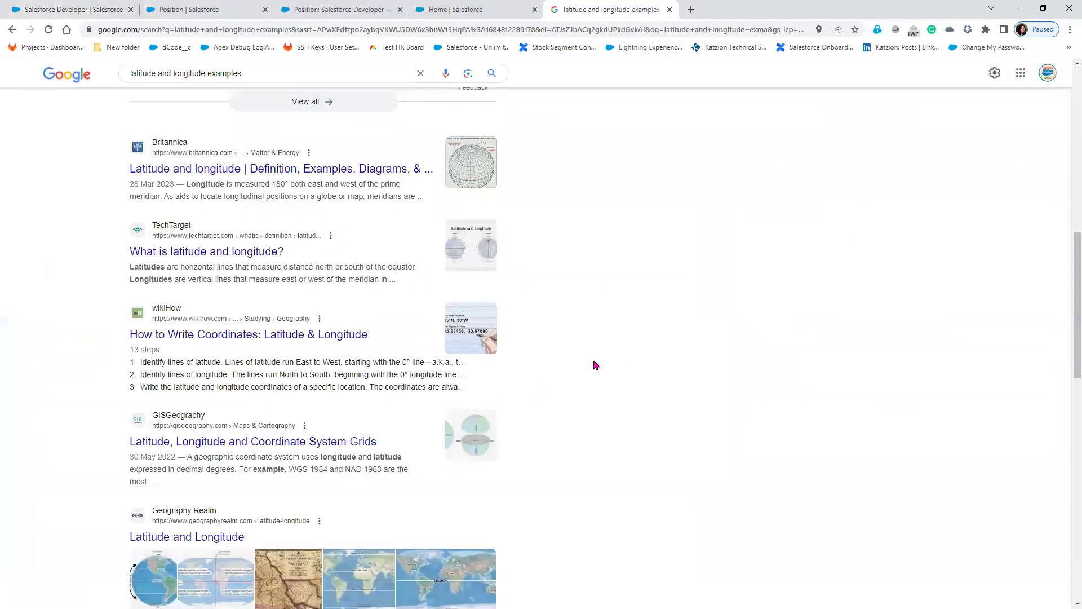
scroll(596, 366, "up", 10)
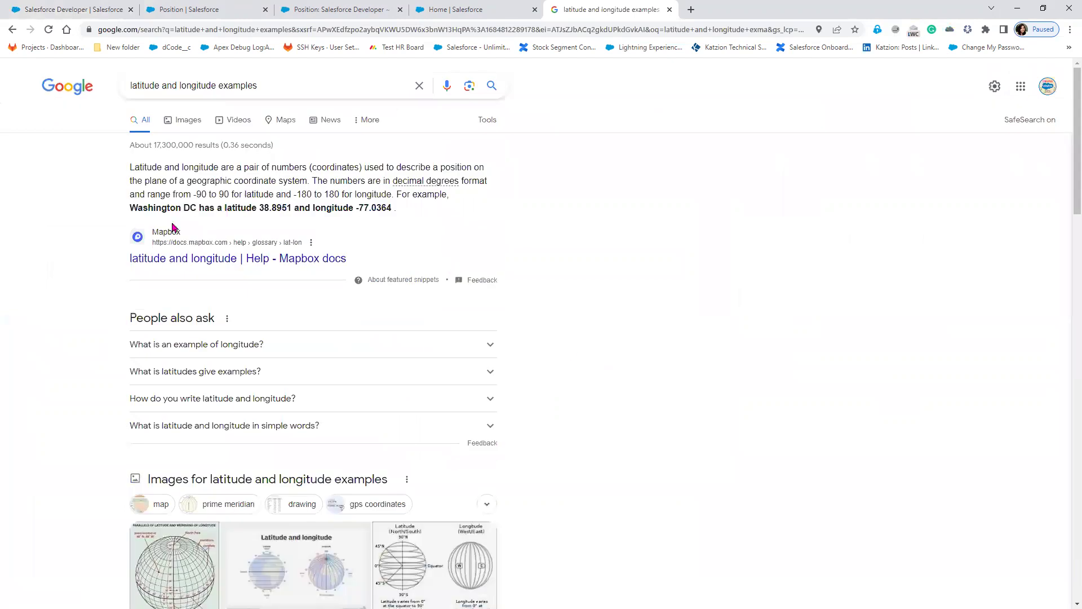
left_click_drag(129, 207, 291, 208)
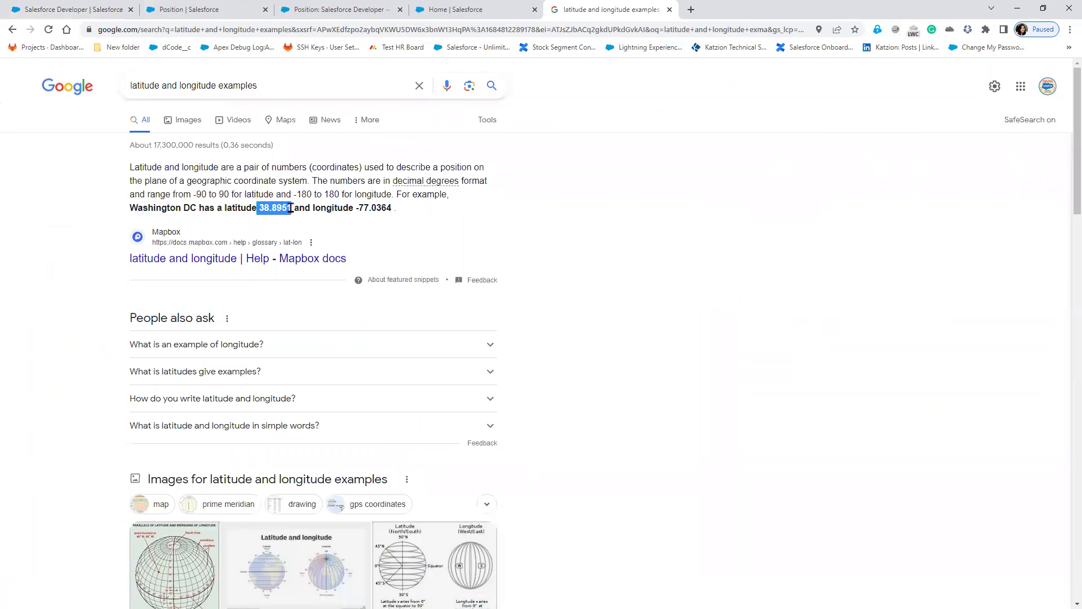
double_click(383, 208)
left_click_drag(259, 208, 292, 207)
scroll(253, 366, "down", 3)
scroll(256, 365, "down", 2)
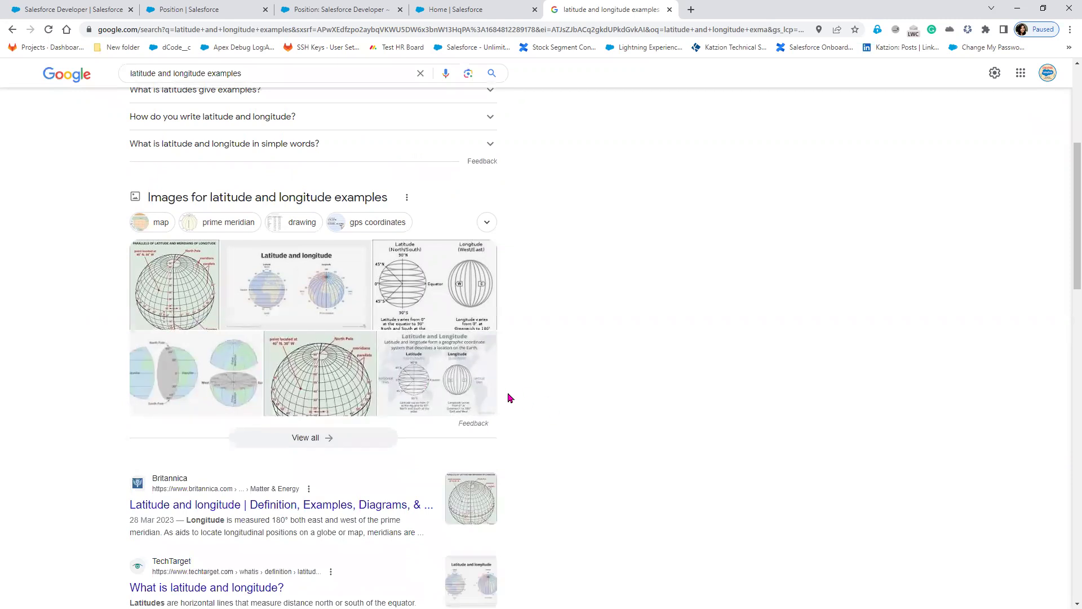
scroll(508, 397, "up", 3)
scroll(495, 393, "up", 2)
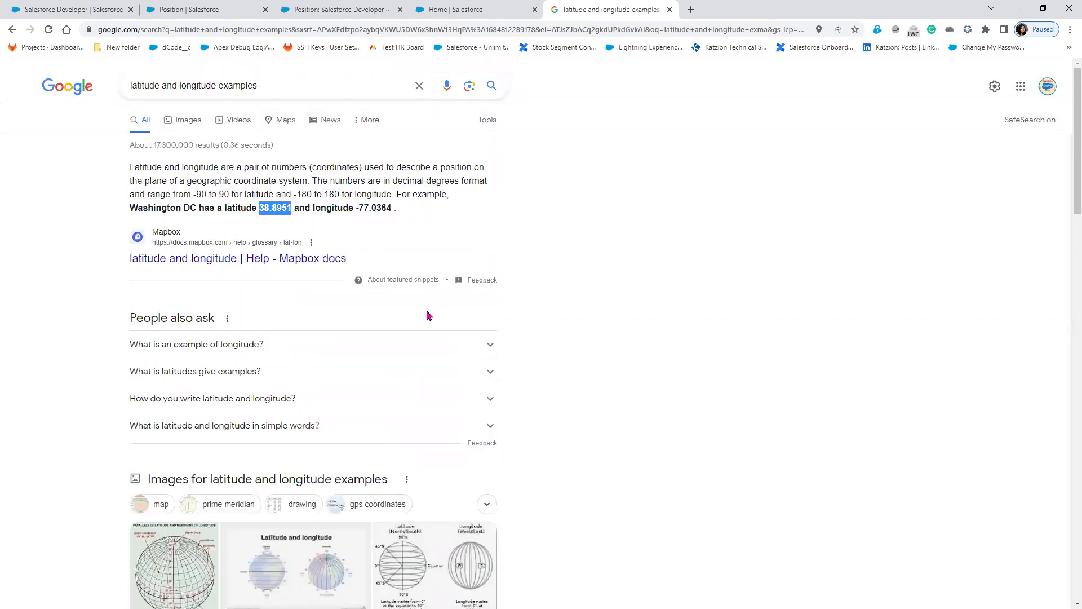
Set the Salesforce Developer record's Interview Location to latitude 38.87678 and longitude 65.76546, and save
left_click(466, 9)
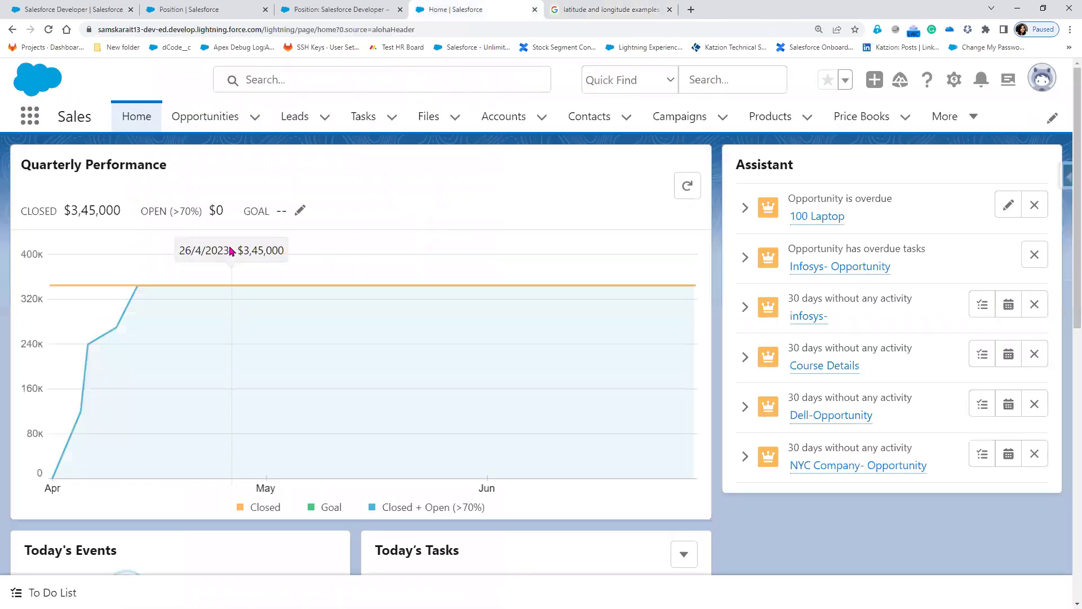
left_click(338, 9)
left_click(186, 10)
left_click(79, 11)
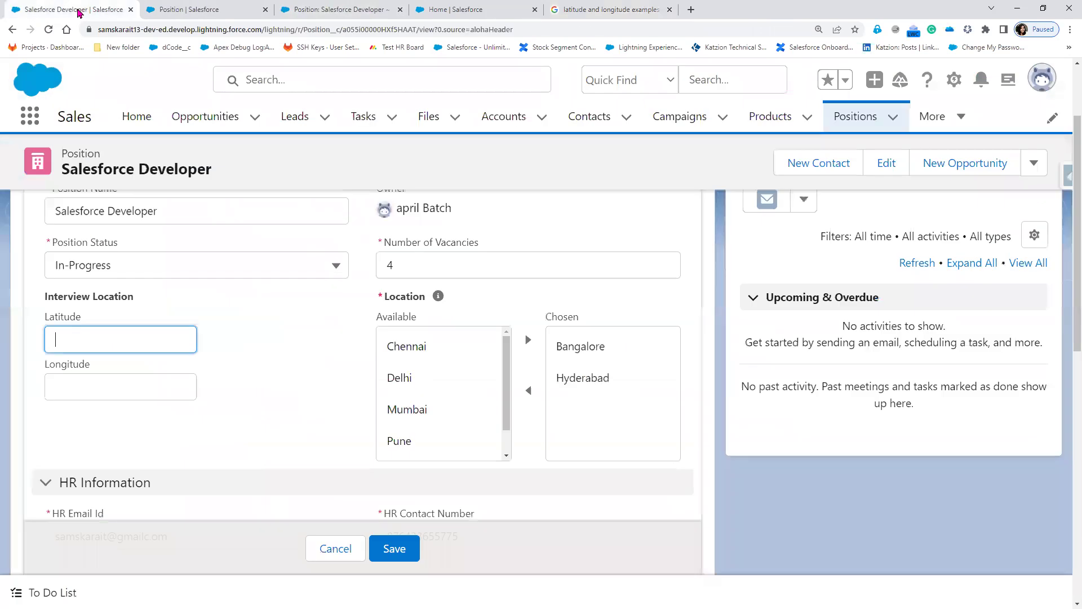
type("38.87678")
left_click(79, 385)
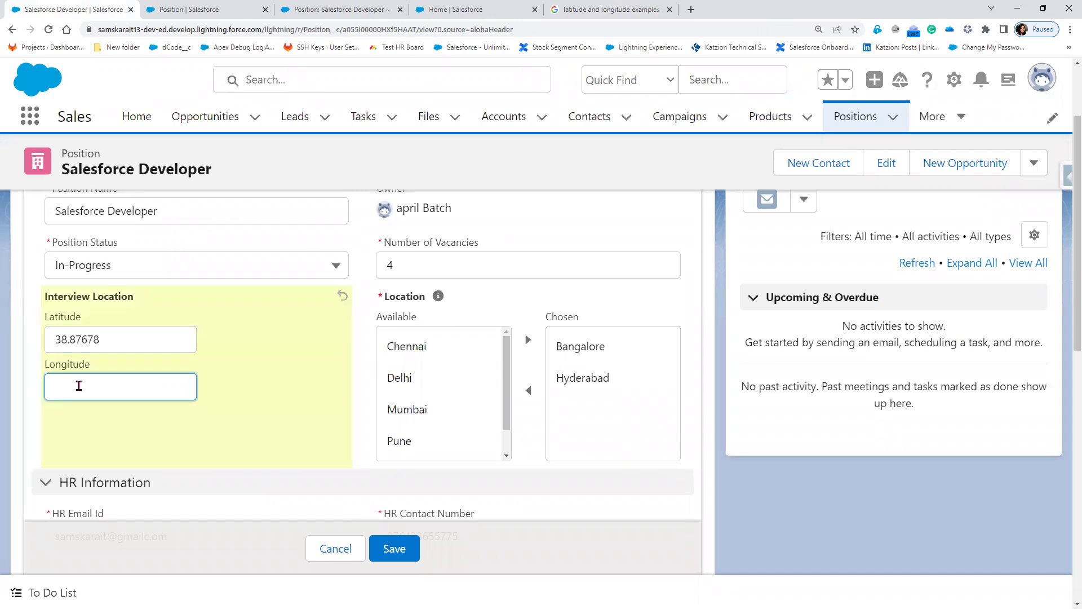
type("65.7454667")
key("BackSpace")
key("BackSpace")
key("BackSpace")
left_click(395, 552)
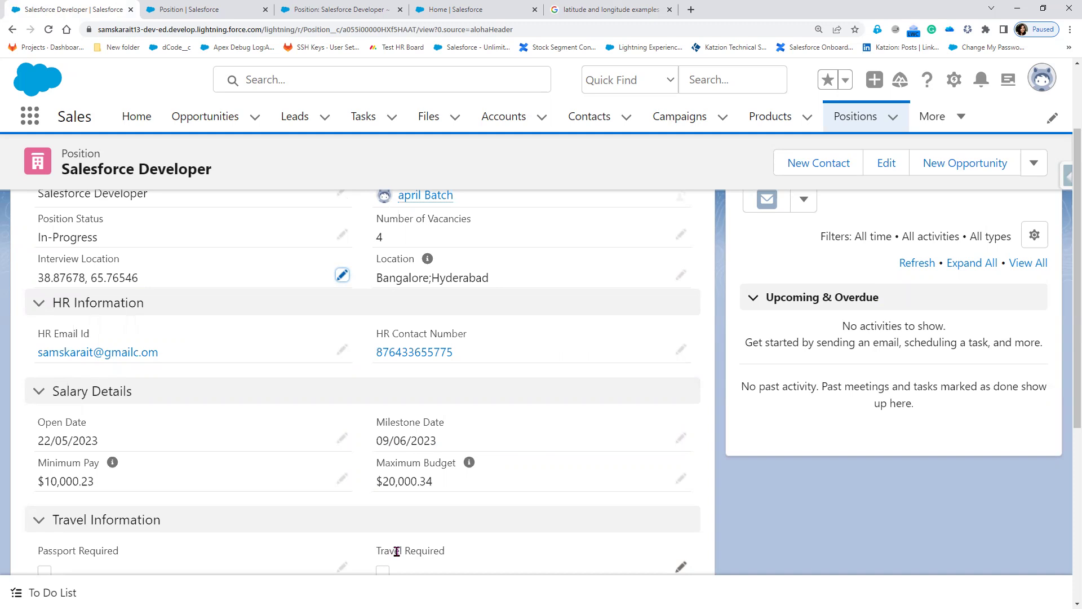
Check the record's Position History for the Interview Location change and reload the page
scroll(201, 476, "up", 2)
left_click(69, 253)
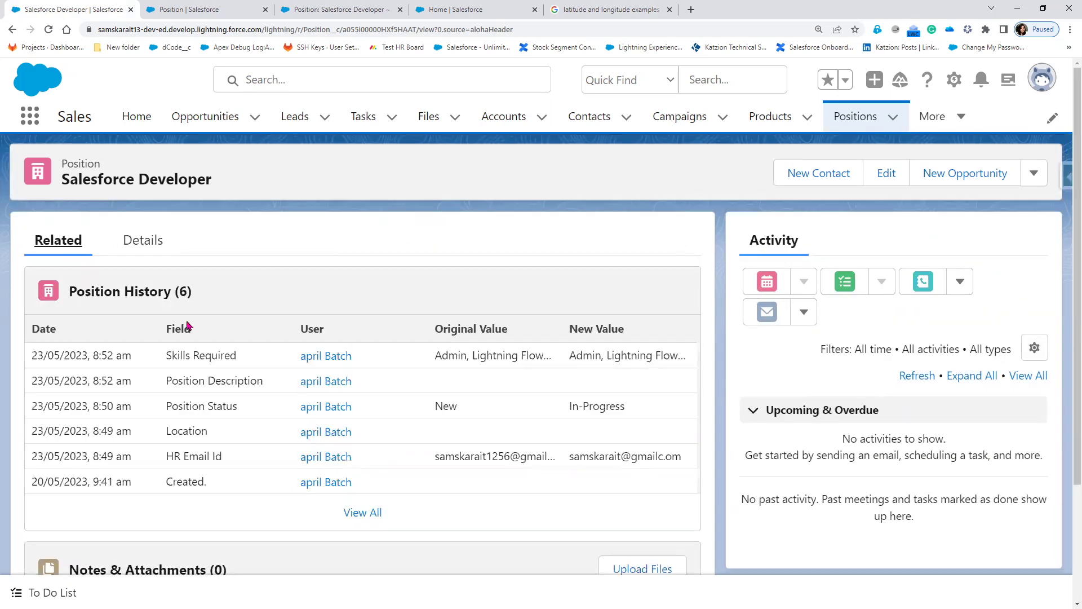
left_click(49, 30)
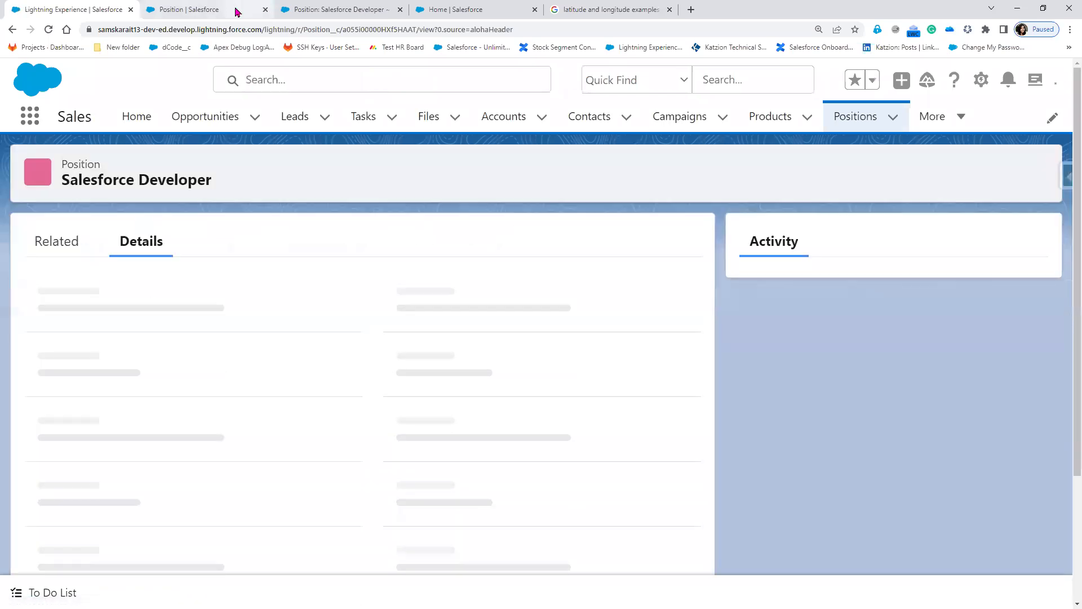
Add Interview Location to the Position object's tracked history fields and save, closing the spare Position record browser tab along the way
left_click(236, 10)
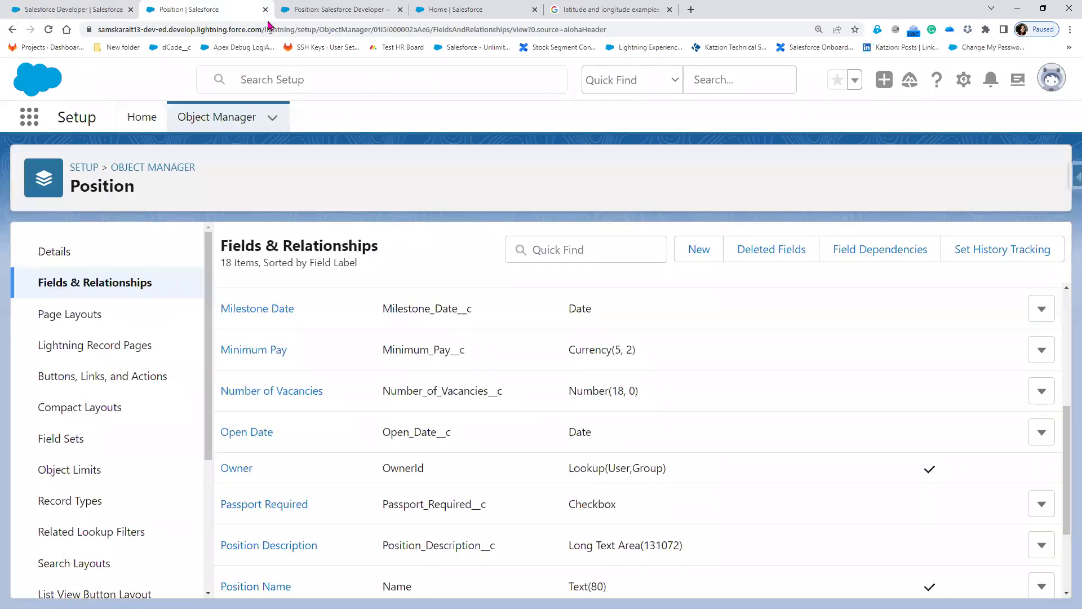
left_click(337, 9)
left_click(236, 7)
left_click(1012, 251)
left_click(400, 10)
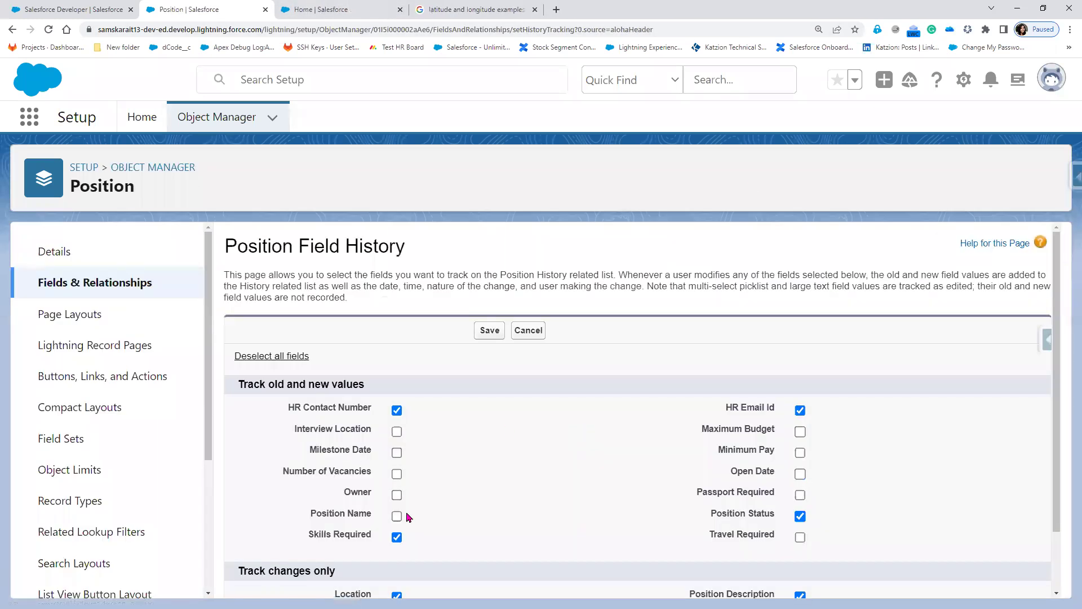
left_click(396, 432)
left_click(481, 332)
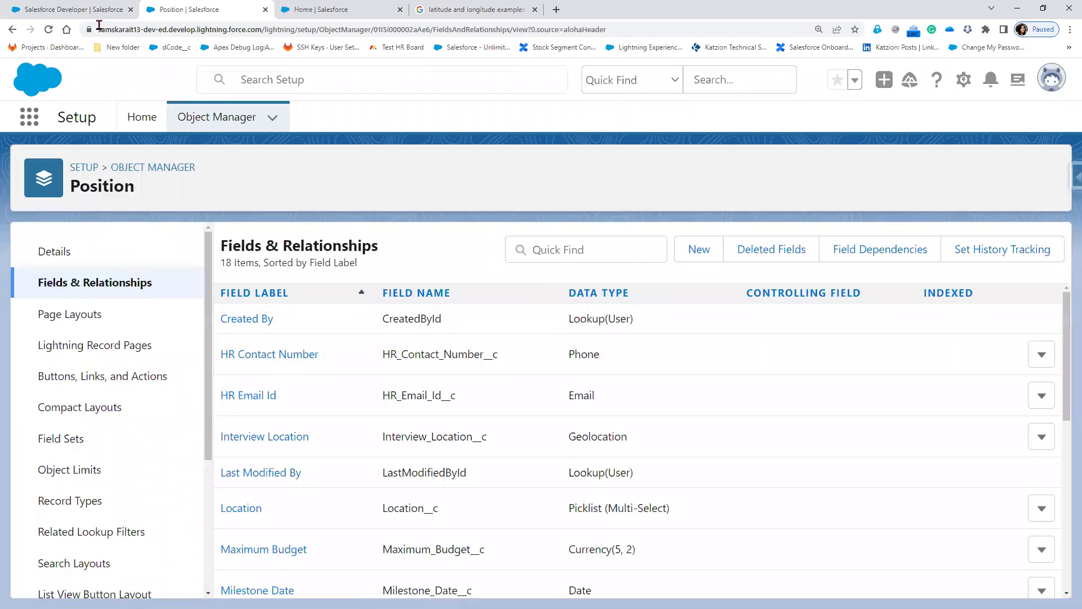
Set the longitude of the Salesforce Developer record's Interview Location to 45.76546 and save
left_click(68, 9)
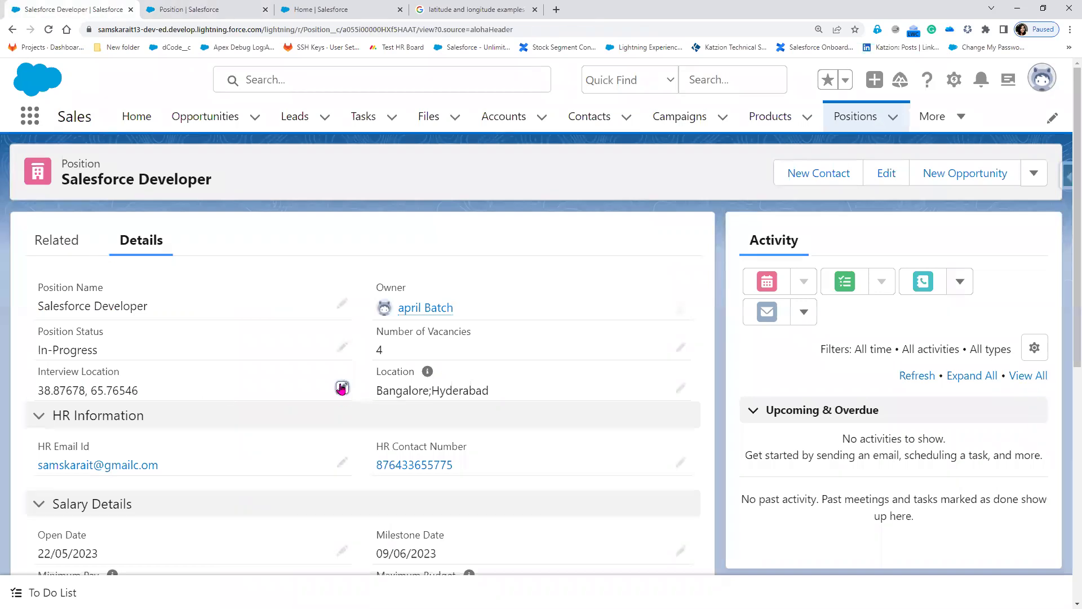
left_click(340, 386)
left_click(63, 498)
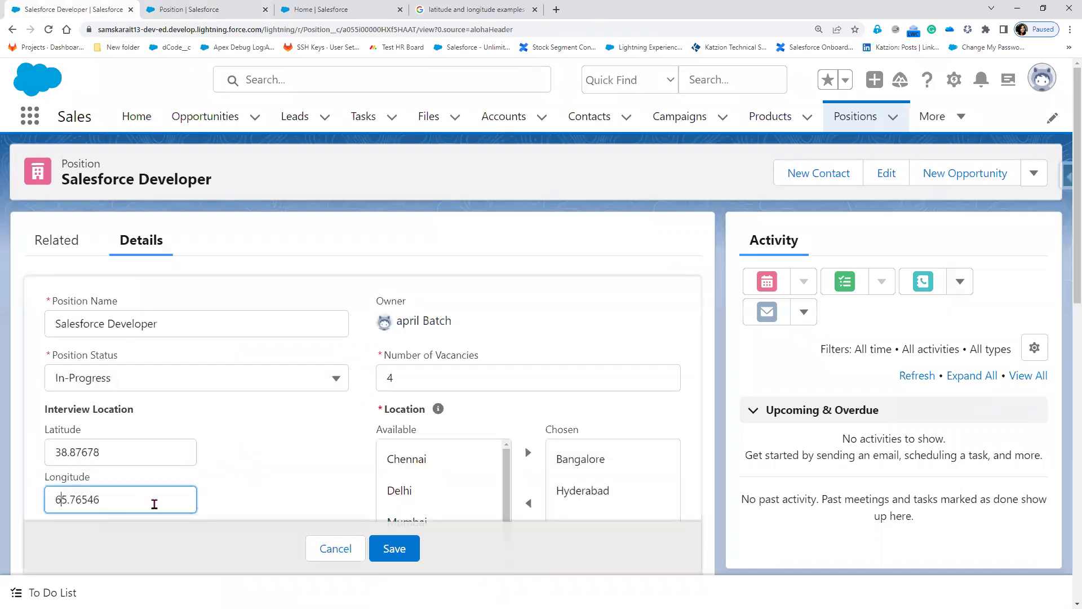
key("BackSpace")
type("4")
left_click(394, 548)
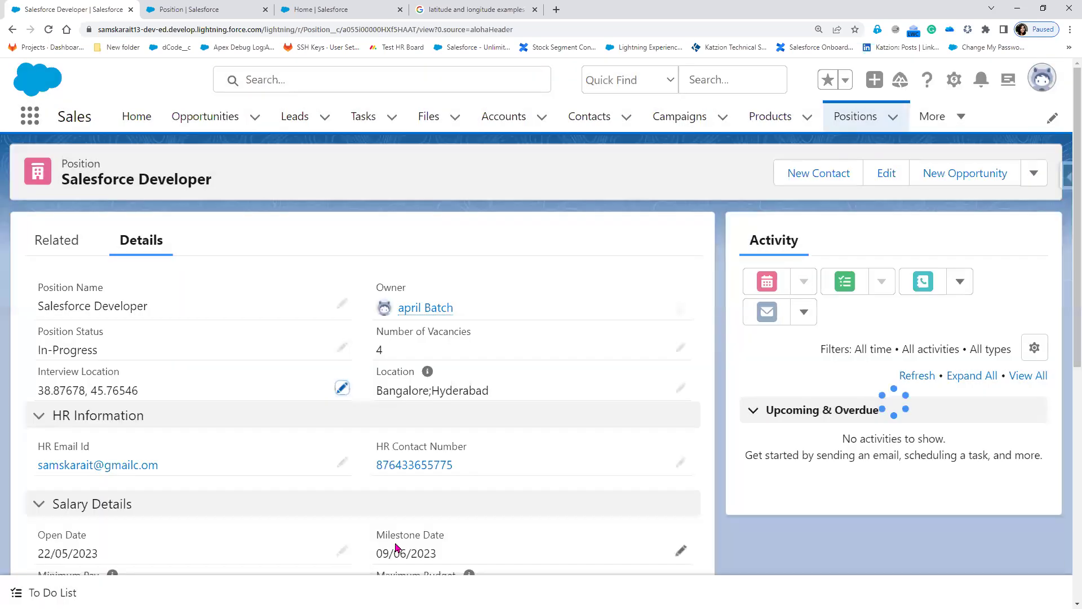
Open the full Position History list and inspect the original value recorded for the Interview Location change
left_click(74, 249)
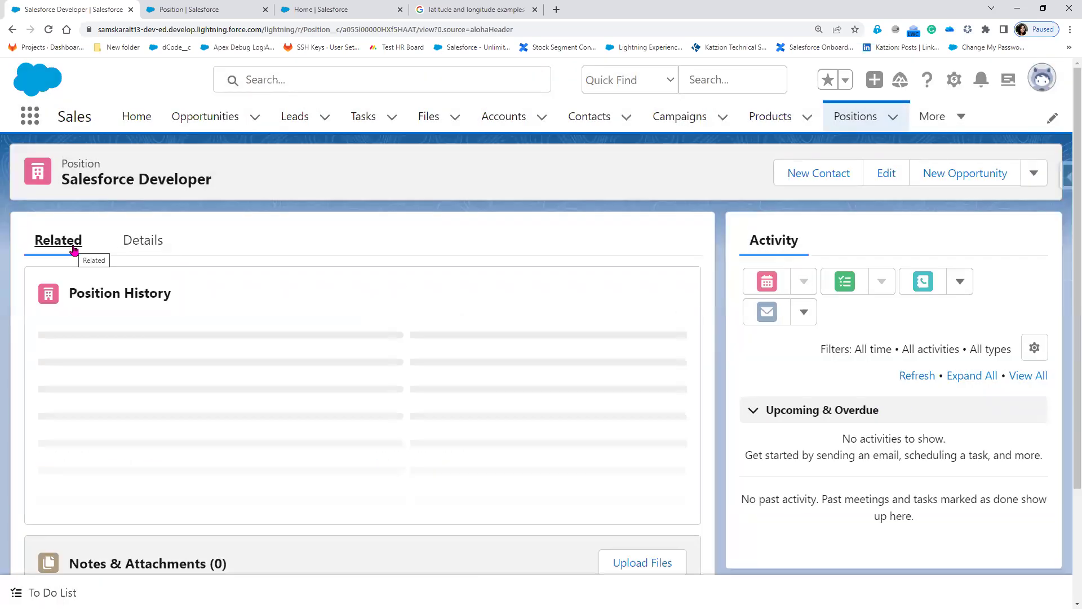
left_click(361, 513)
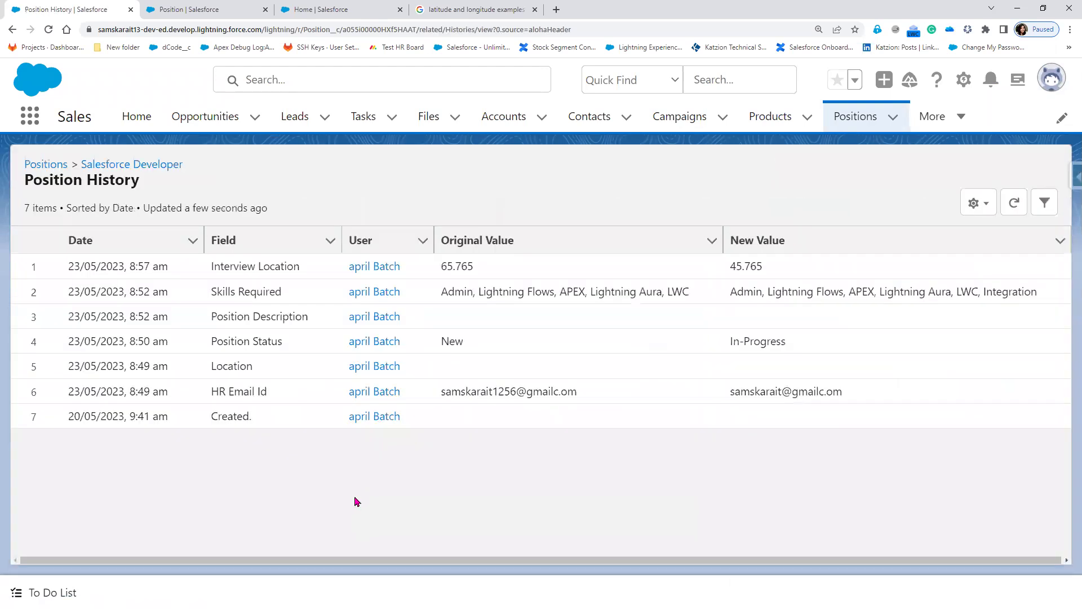
left_click_drag(476, 269, 447, 264)
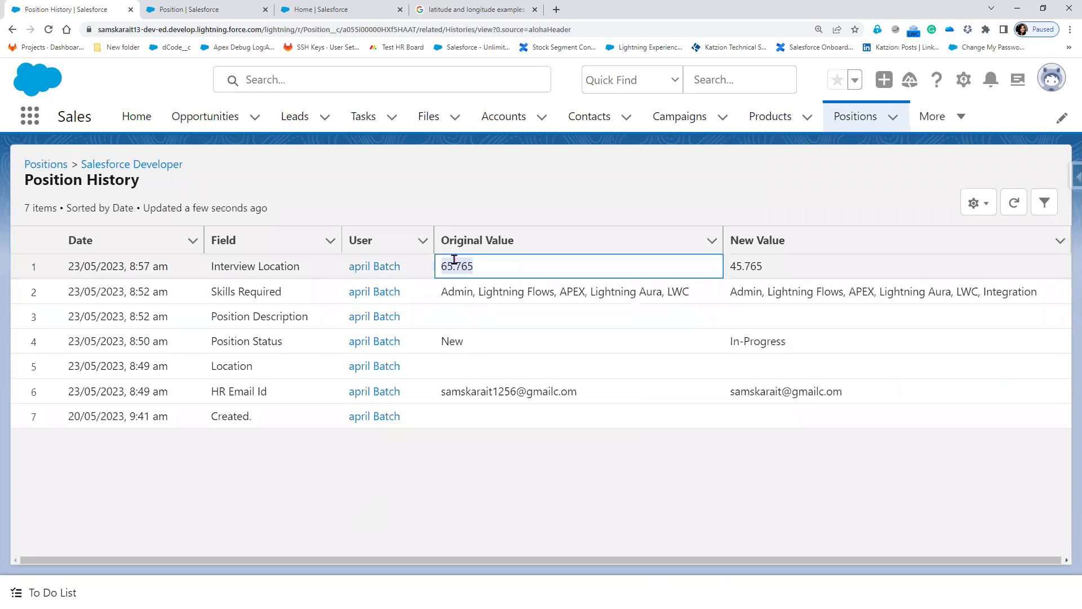
Compare the new Interview Location value in Position History with the coordinates stored in the Salesforce Developer record's details
left_click_drag(762, 267, 729, 269)
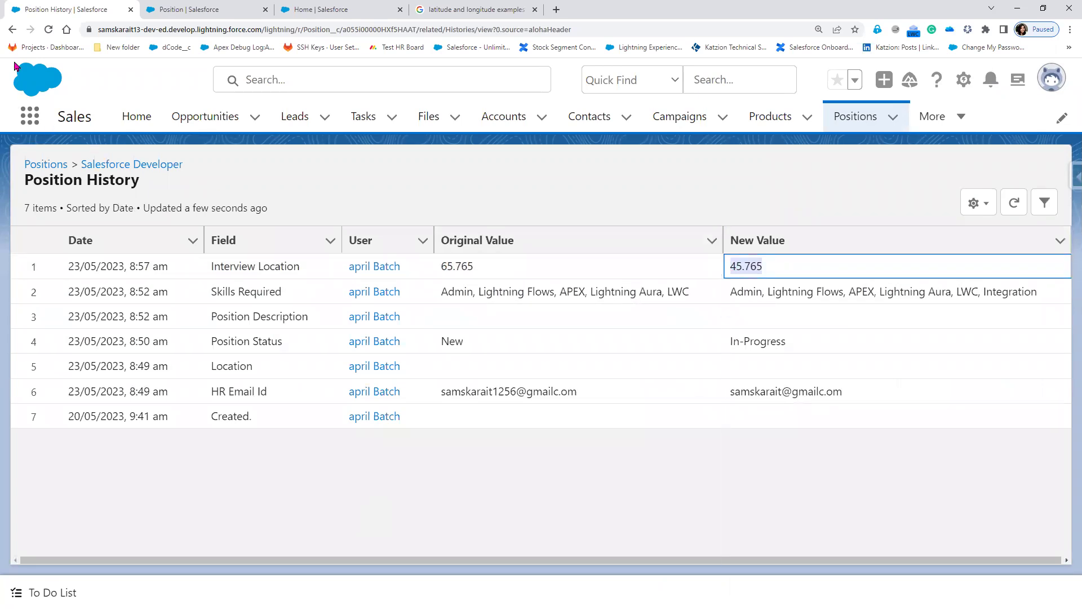
left_click(11, 29)
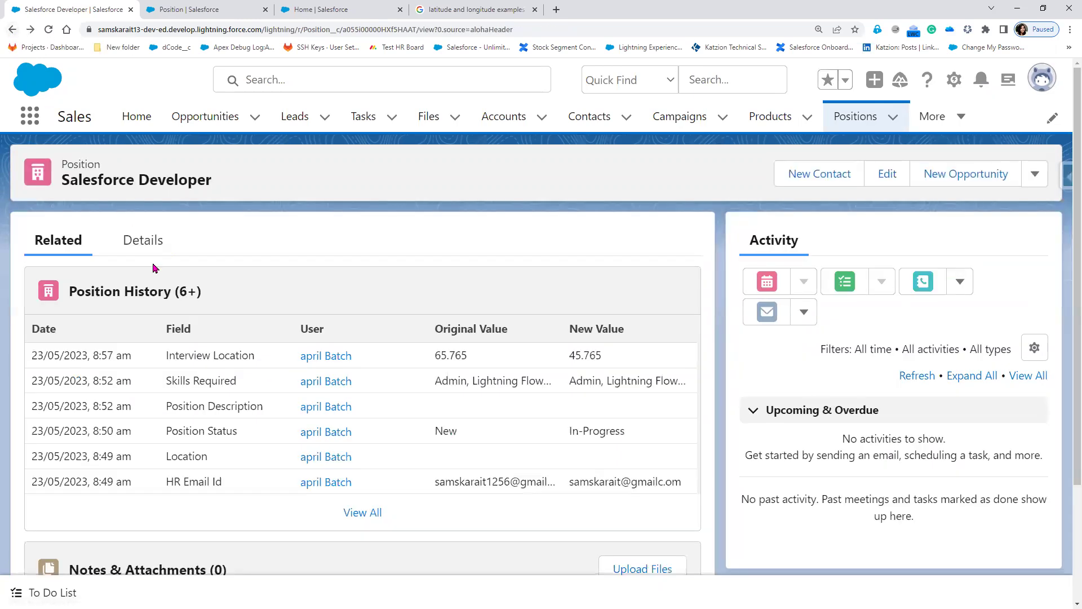
left_click(140, 242)
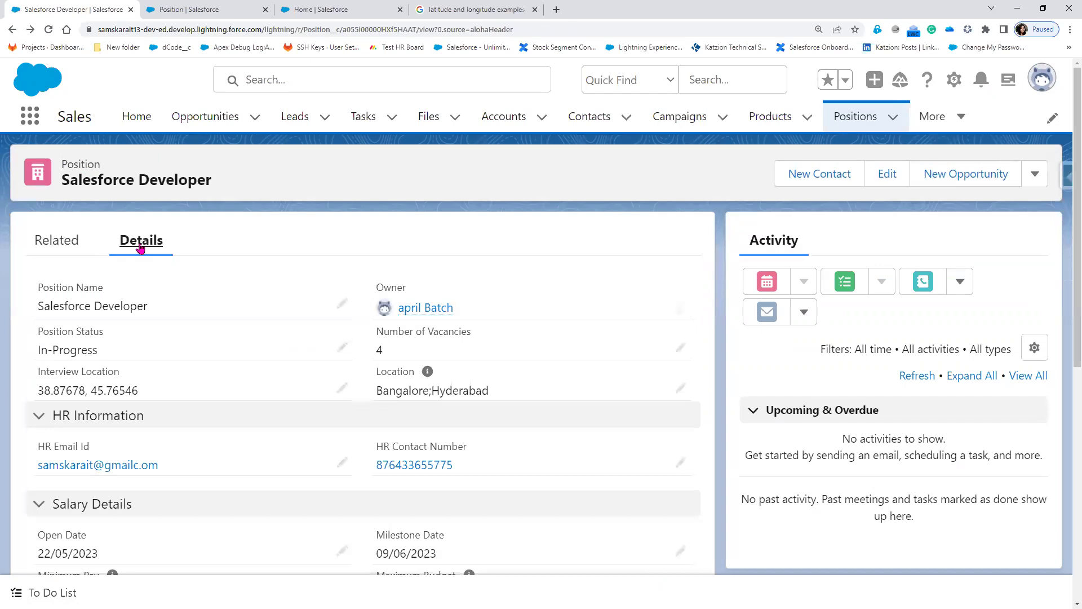
left_click_drag(138, 389, 107, 387)
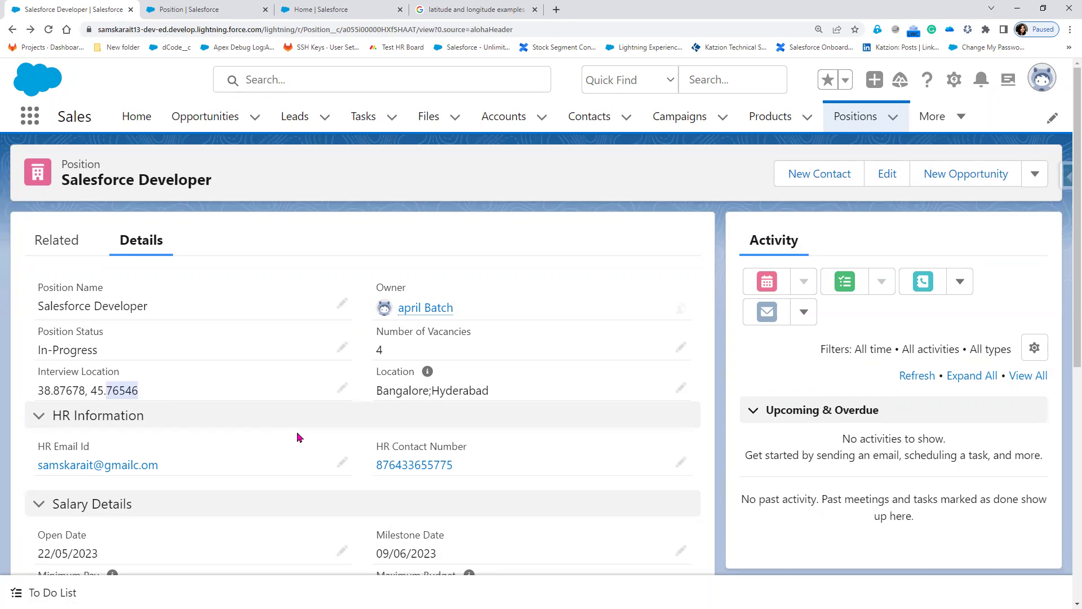
left_click(445, 12)
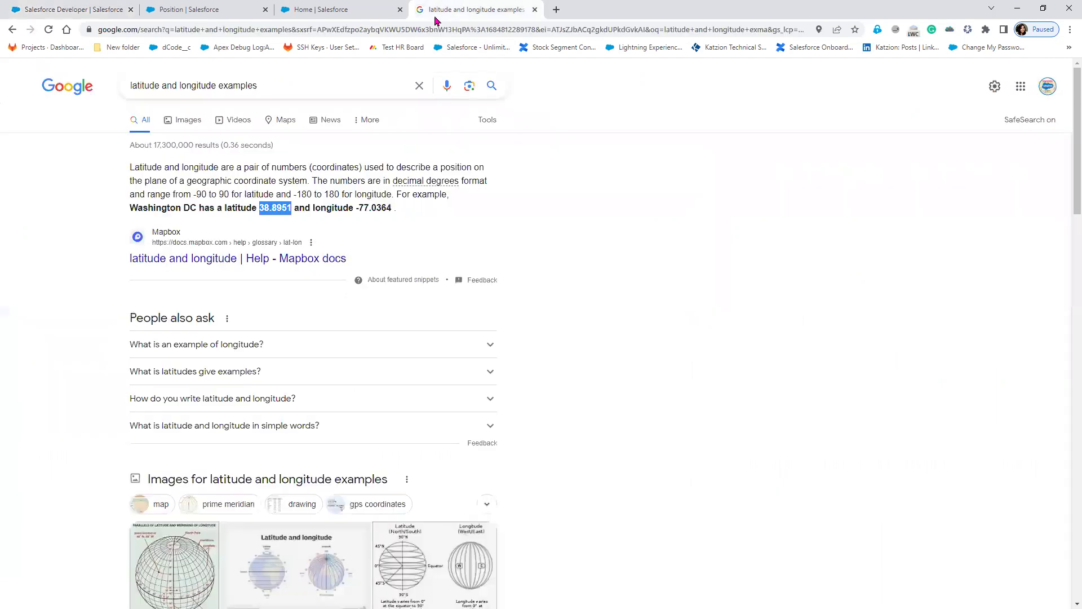
left_click(314, 10)
left_click(68, 8)
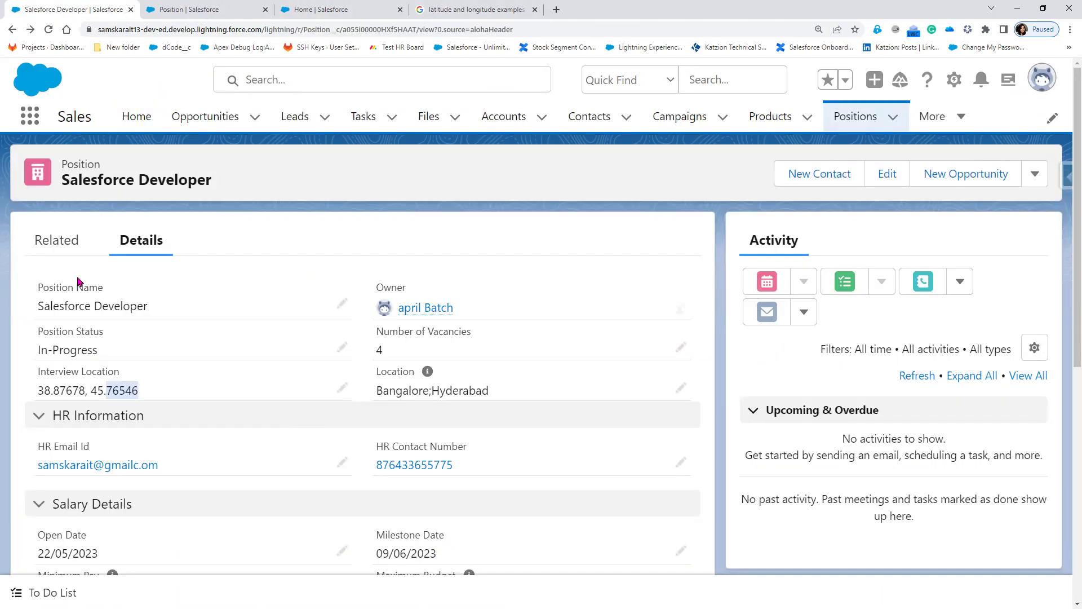
left_click(60, 253)
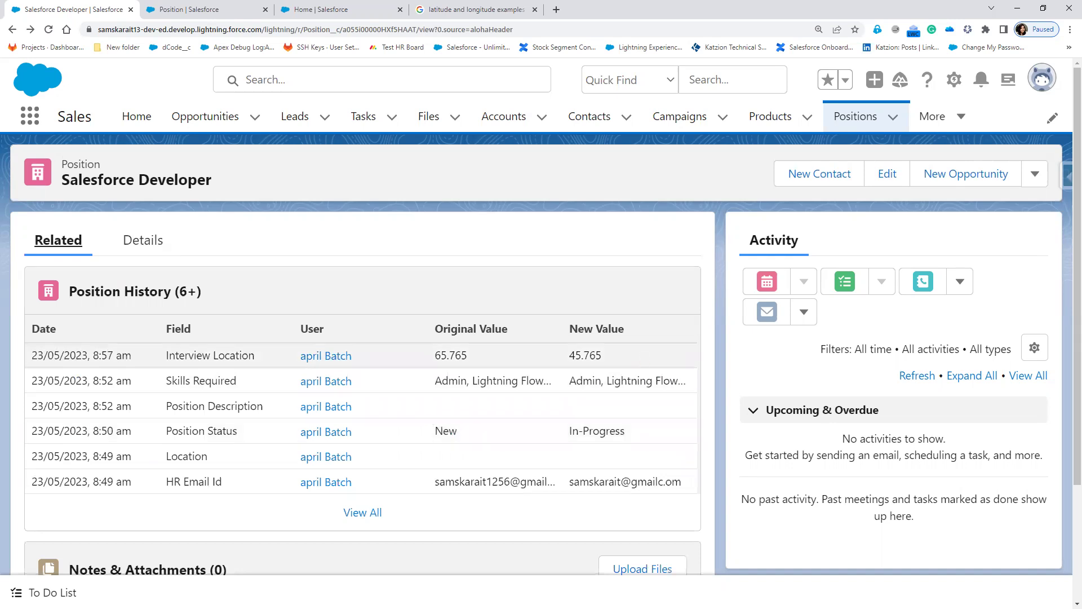
Switch to the PowerPoint slide show and advance to the question slide about unchecking Track Field History
key("alt+Tab")
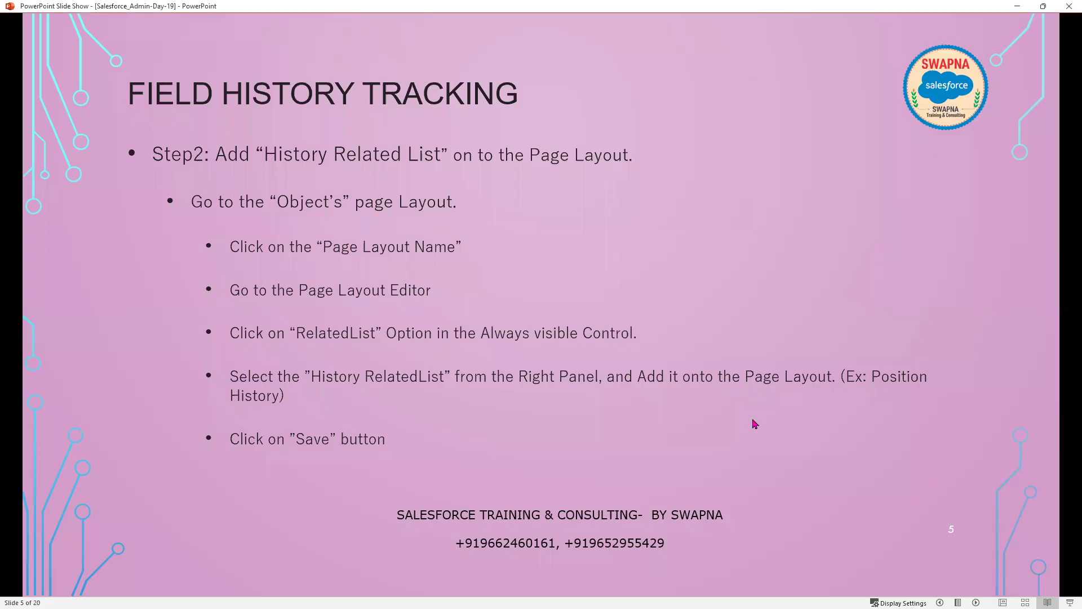
key("Right")
key("Right")
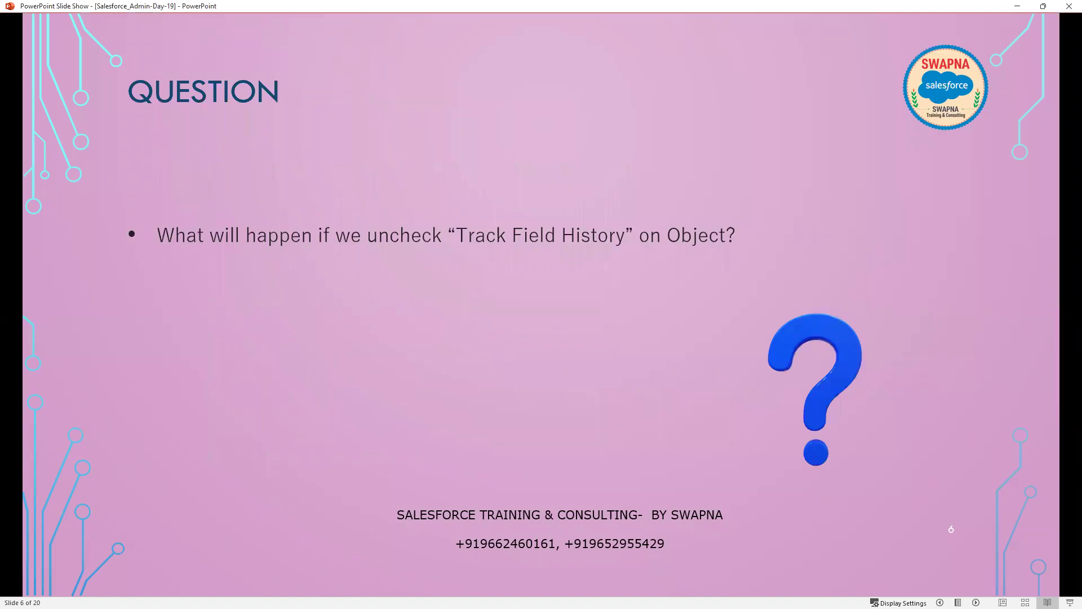
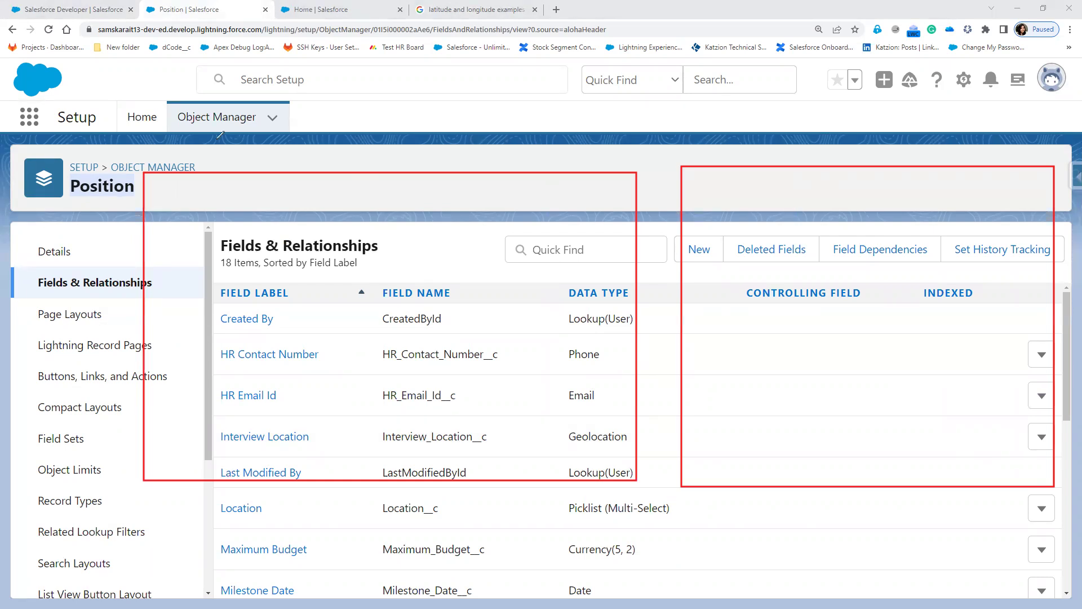
mouse_move(226, 159)
left_mouse_down()
mouse_move(232, 140)
mouse_move(230, 152)
mouse_move(272, 160)
mouse_move(267, 147)
mouse_move(318, 166)
mouse_move(292, 171)
left_mouse_up()
left_click_drag(753, 117, 753, 179)
mouse_move(796, 123)
left_mouse_down()
mouse_move(787, 176)
mouse_move(778, 146)
mouse_move(816, 161)
mouse_move(822, 140)
mouse_move(867, 154)
left_mouse_up()
left_click_drag(197, 217, 287, 216)
left_click_drag(223, 253, 290, 249)
left_click_drag(226, 279, 314, 286)
left_click_drag(246, 315, 304, 322)
left_click_drag(230, 343, 311, 345)
left_click_drag(226, 371, 288, 376)
mouse_move(235, 399)
left_mouse_down()
mouse_move(295, 405)
mouse_move(310, 428)
left_mouse_up()
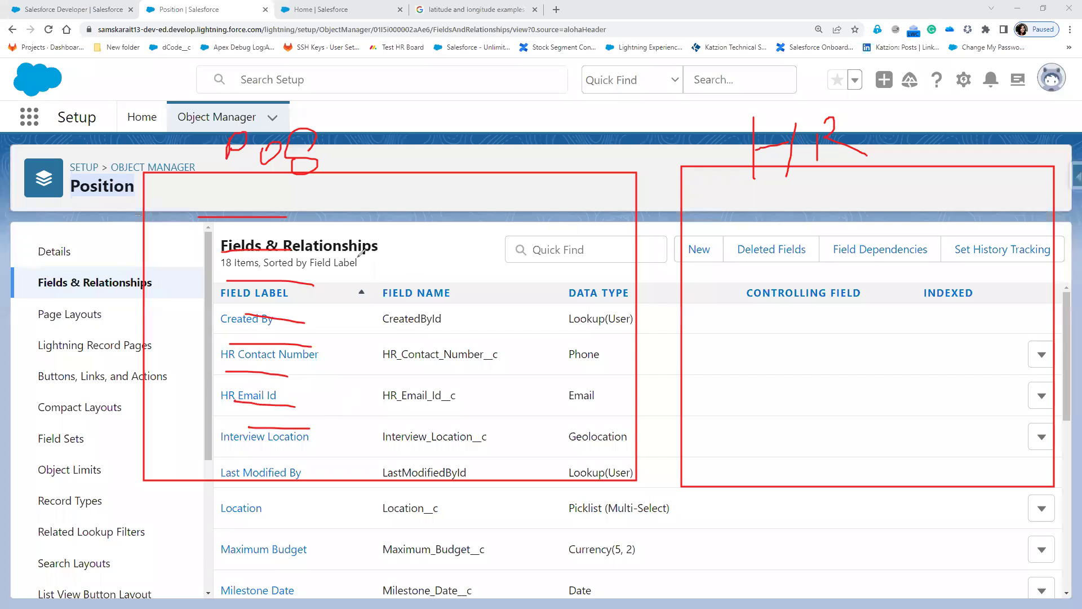
left_click_drag(316, 193, 333, 207)
mouse_move(338, 194)
left_mouse_down()
mouse_move(339, 207)
mouse_move(340, 194)
mouse_move(385, 197)
left_mouse_up()
mouse_move(721, 192)
left_mouse_down()
mouse_move(726, 215)
mouse_move(775, 198)
mouse_move(768, 212)
left_mouse_up()
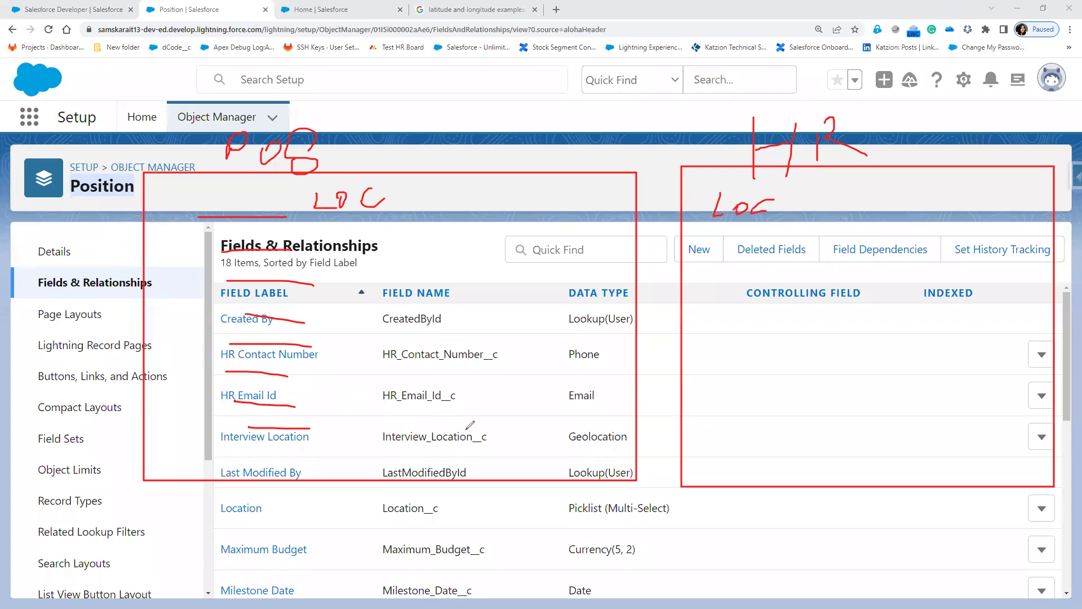
left_click(400, 197)
mouse_move(400, 198)
left_mouse_down()
mouse_move(479, 93)
mouse_move(618, 85)
mouse_move(733, 152)
mouse_move(762, 197)
left_mouse_up()
left_click_drag(568, 129, 442, 88)
left_click_drag(506, 61, 467, 120)
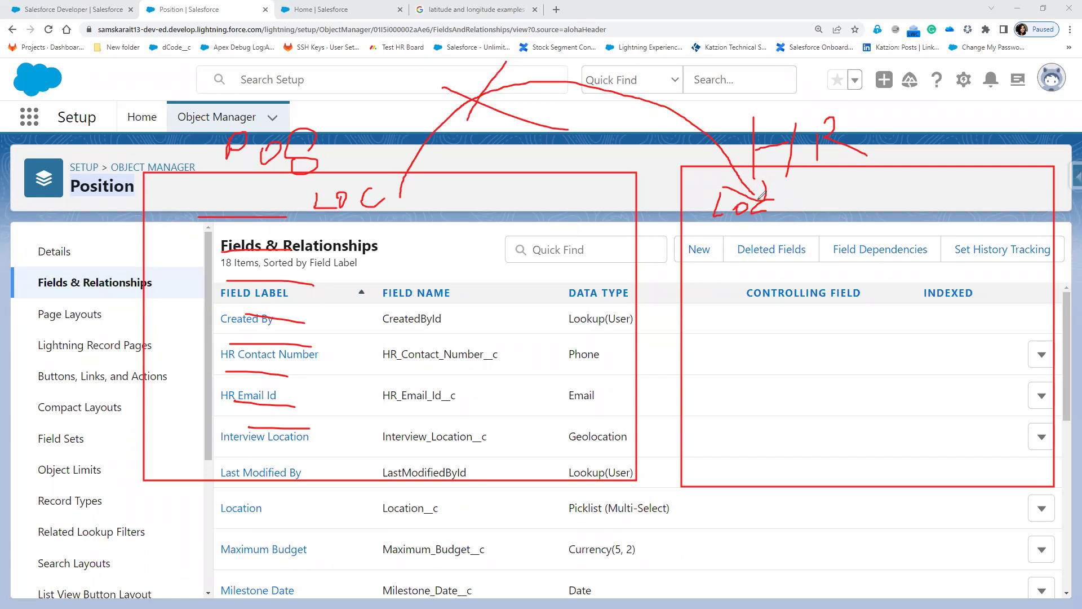
mouse_move(304, 185)
left_mouse_down()
mouse_move(303, 218)
mouse_move(438, 224)
mouse_move(802, 194)
mouse_move(611, 176)
mouse_move(290, 180)
left_mouse_up()
left_click_drag(490, 177, 322, 103)
mouse_move(309, 61)
left_mouse_down()
mouse_move(269, 82)
mouse_move(300, 95)
mouse_move(348, 94)
left_mouse_up()
left_click_drag(323, 75, 352, 93)
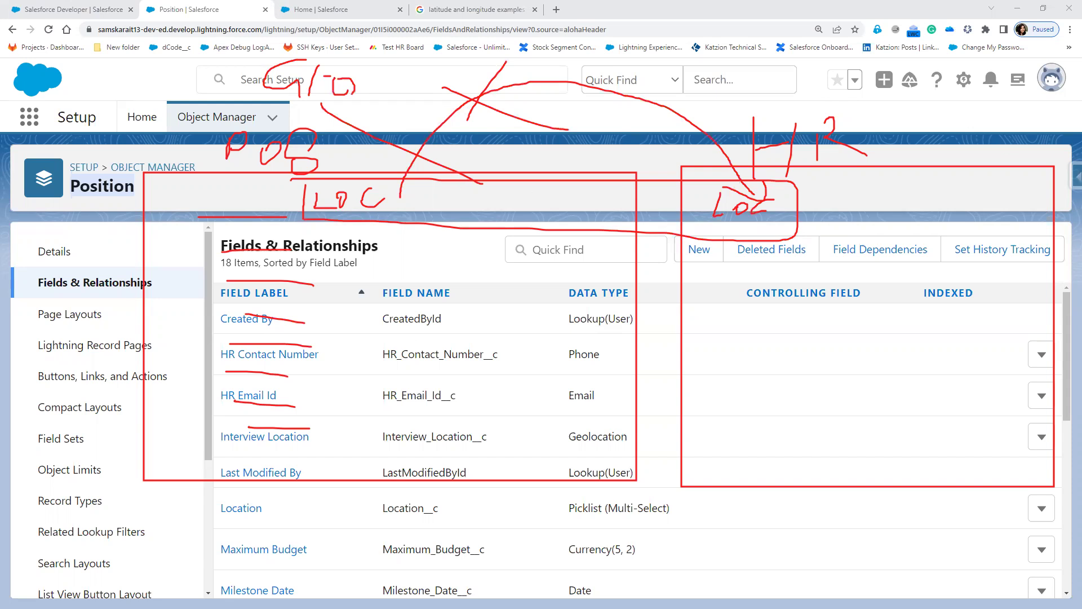
key("Escape")
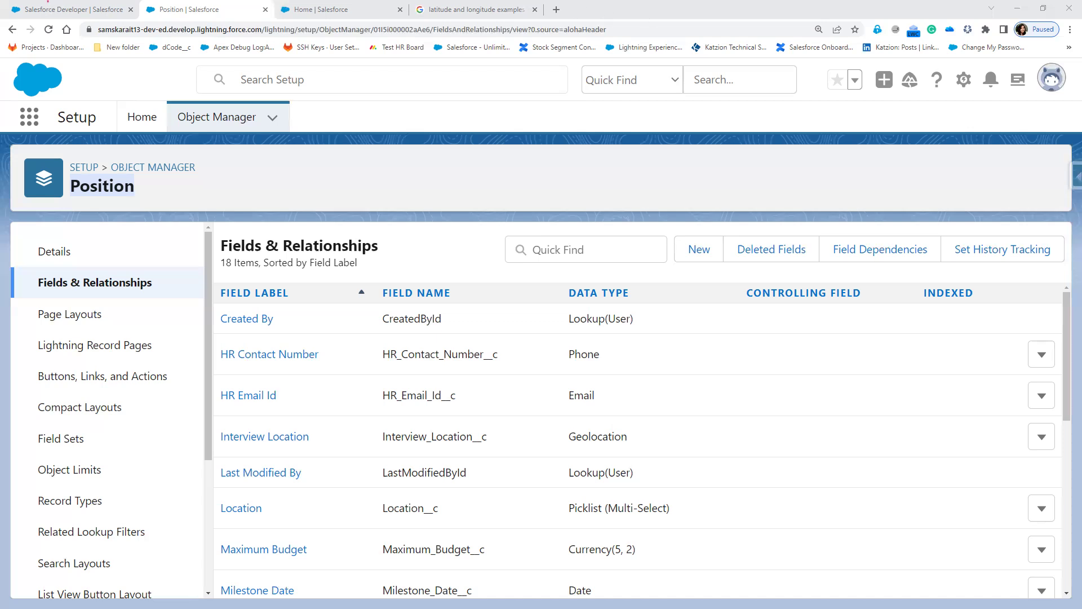
Review the Salesforce Developer record's details, and switch to the PowerPoint slide show to advance to the Relationships slide
left_click(67, 10)
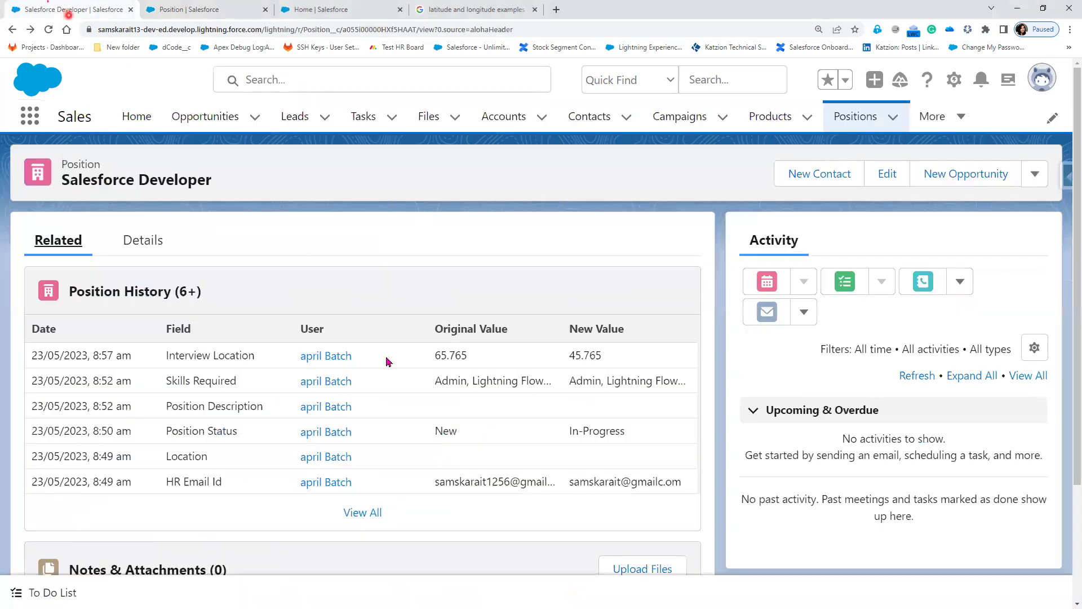
left_click(143, 241)
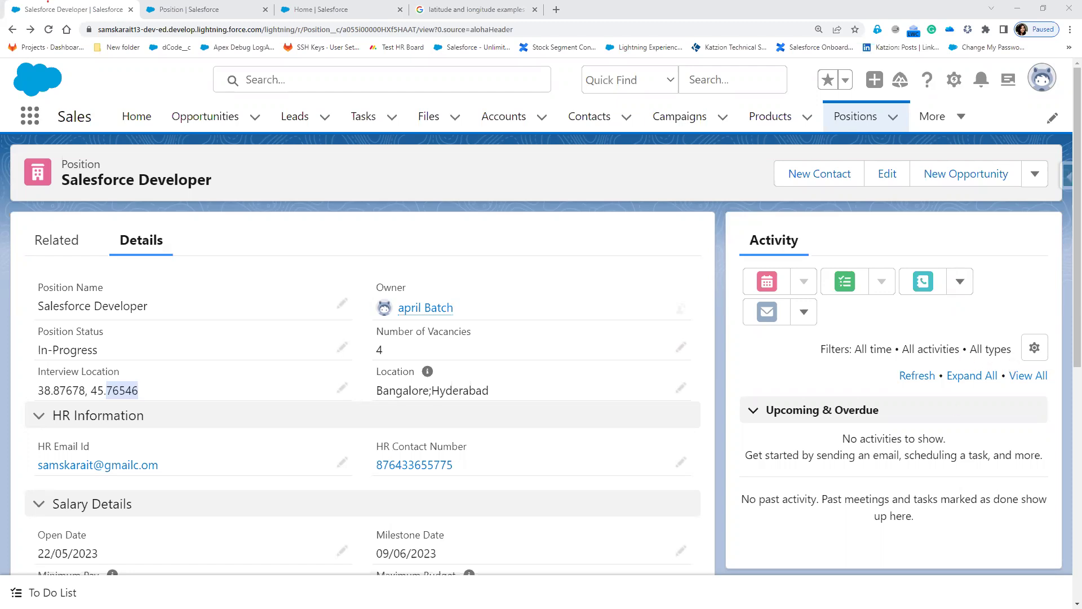
key("alt+Tab")
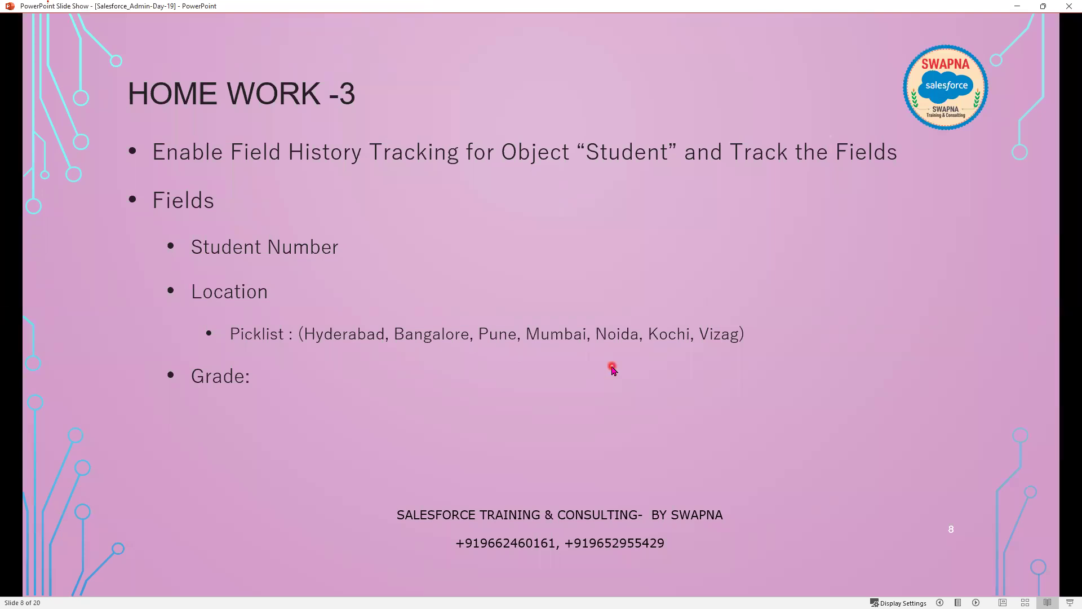
left_click(612, 369)
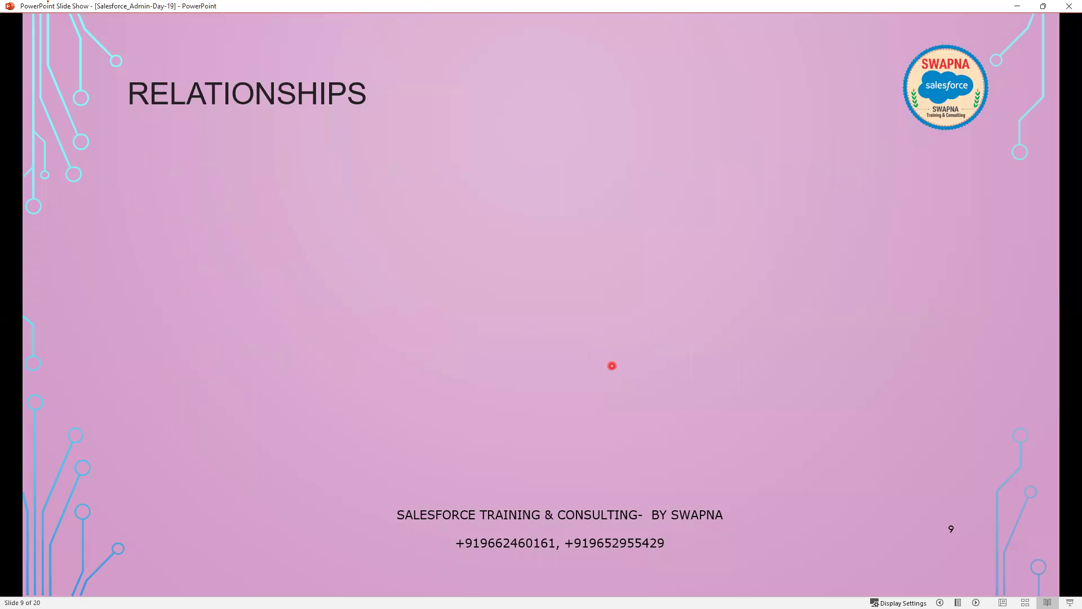
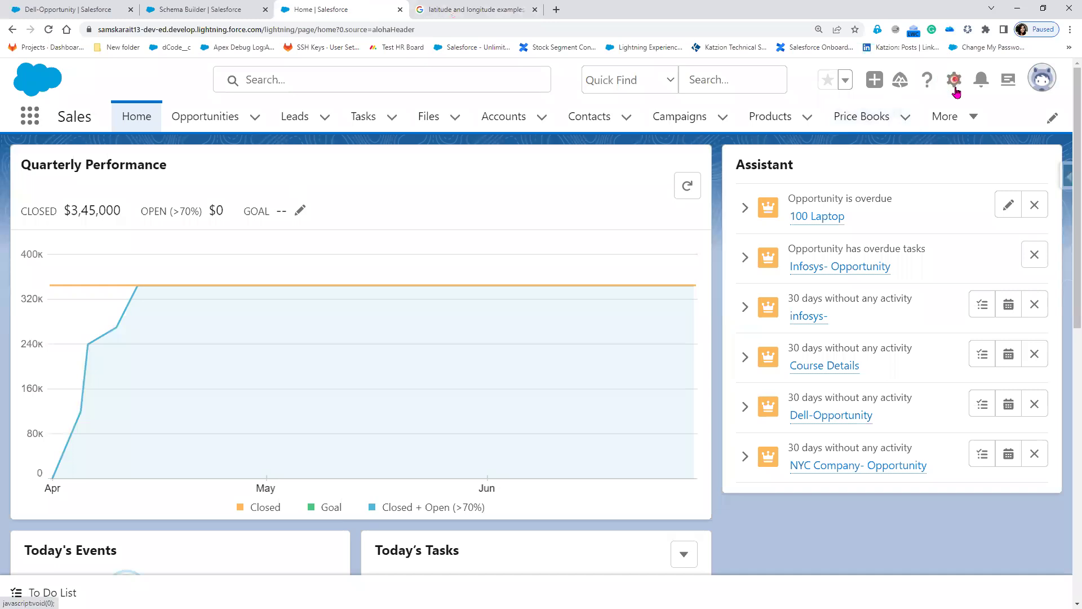
Open Setup from the Salesforce home page, closing the latitude and longitude search tab, and open the Position object's Fields & Relationships
left_click(927, 123)
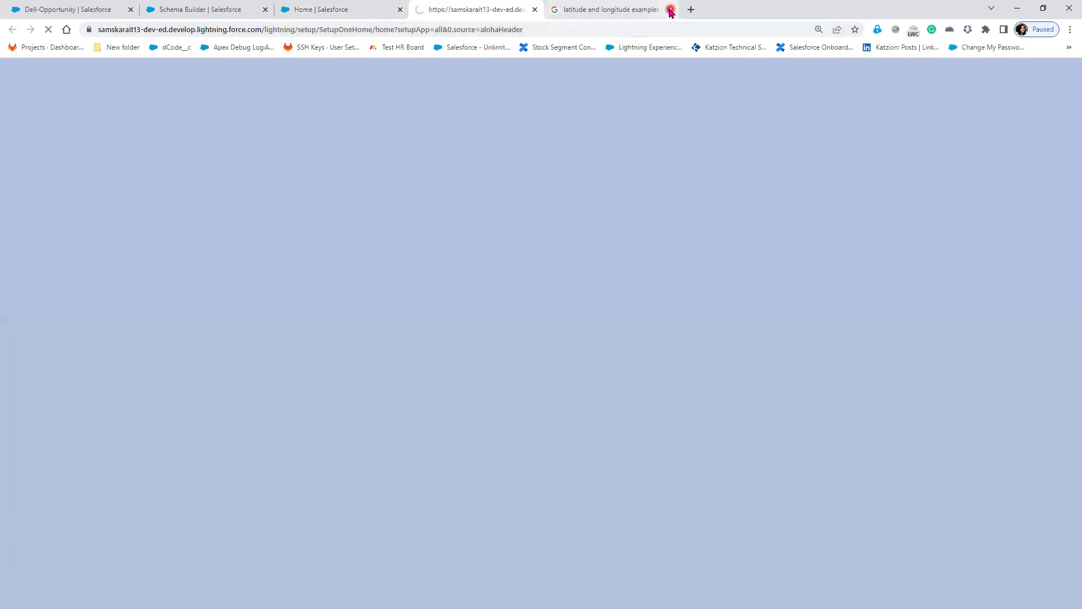
left_click(669, 10)
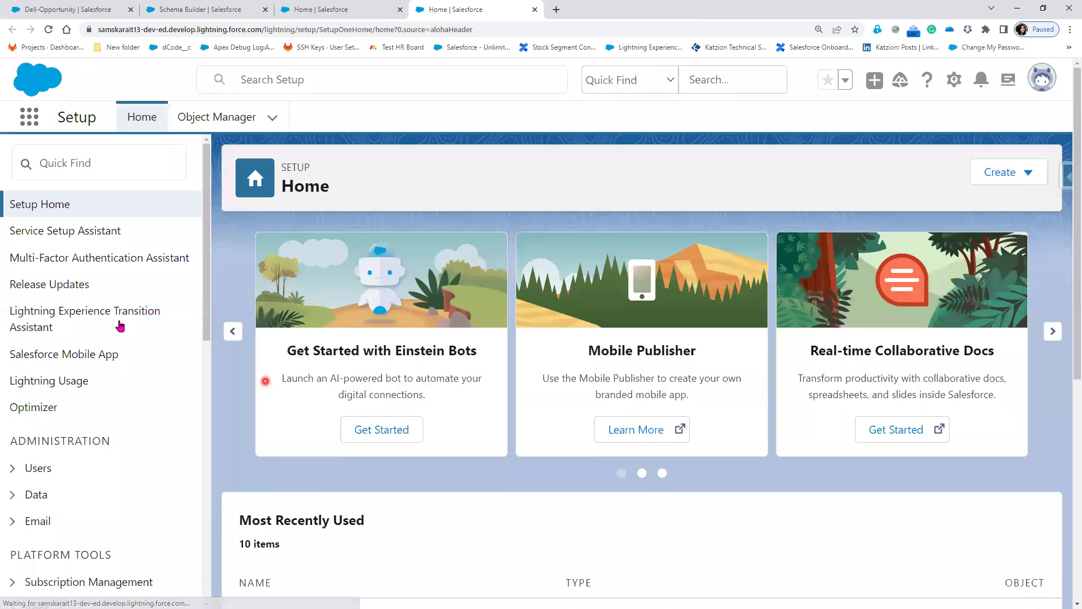
left_click(252, 129)
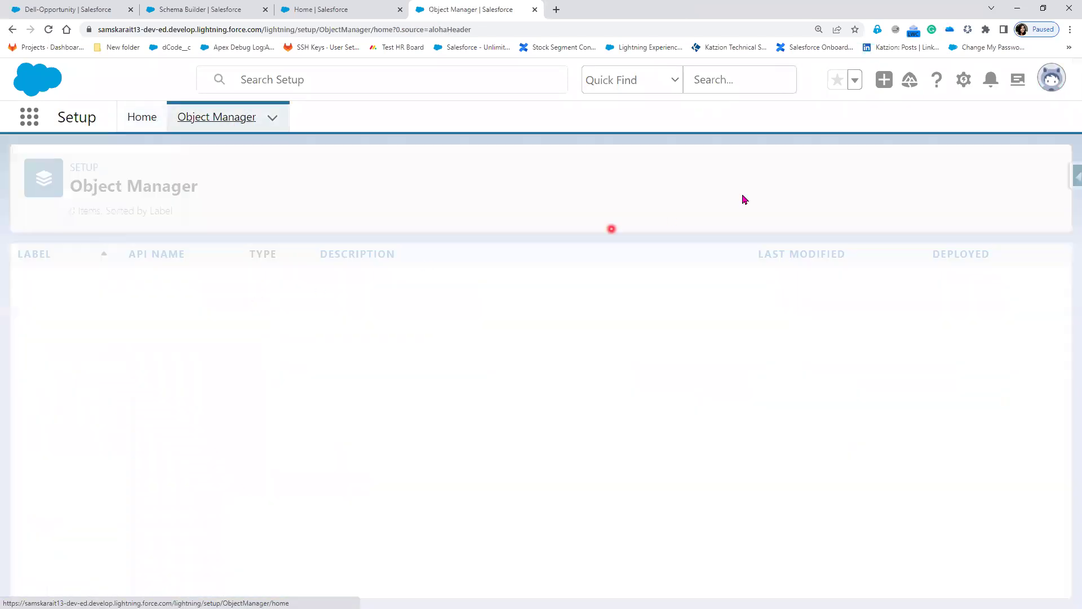
left_click(838, 175)
type("pos")
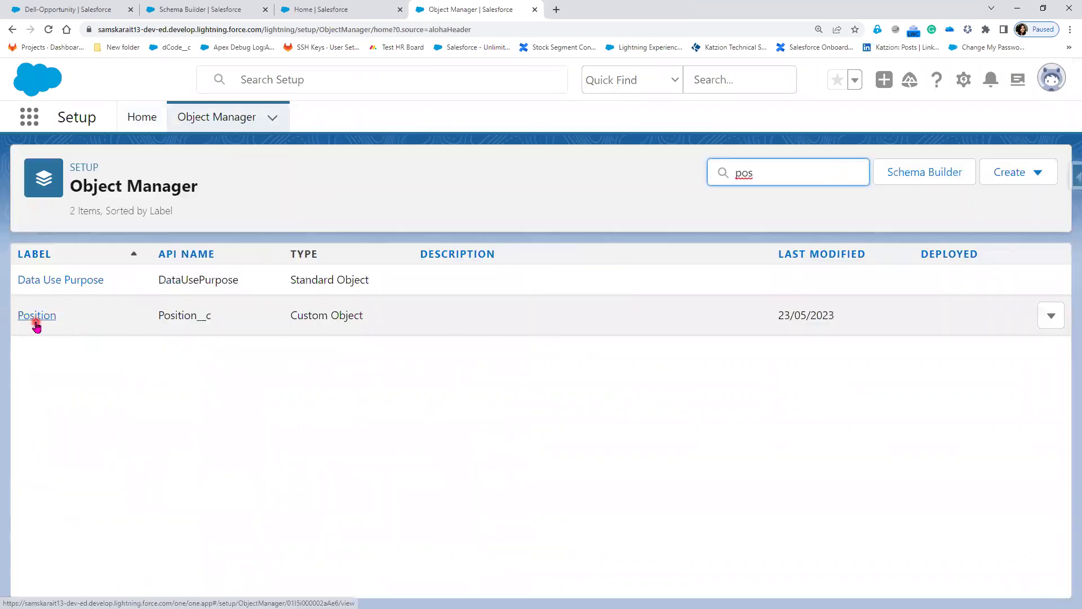
left_click(35, 317)
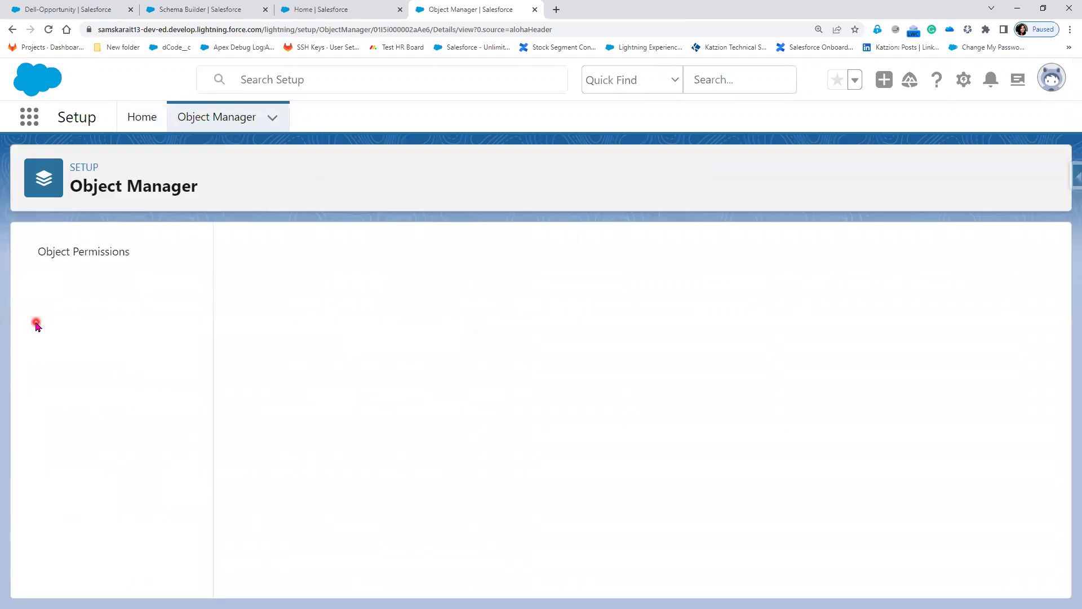
left_click(68, 286)
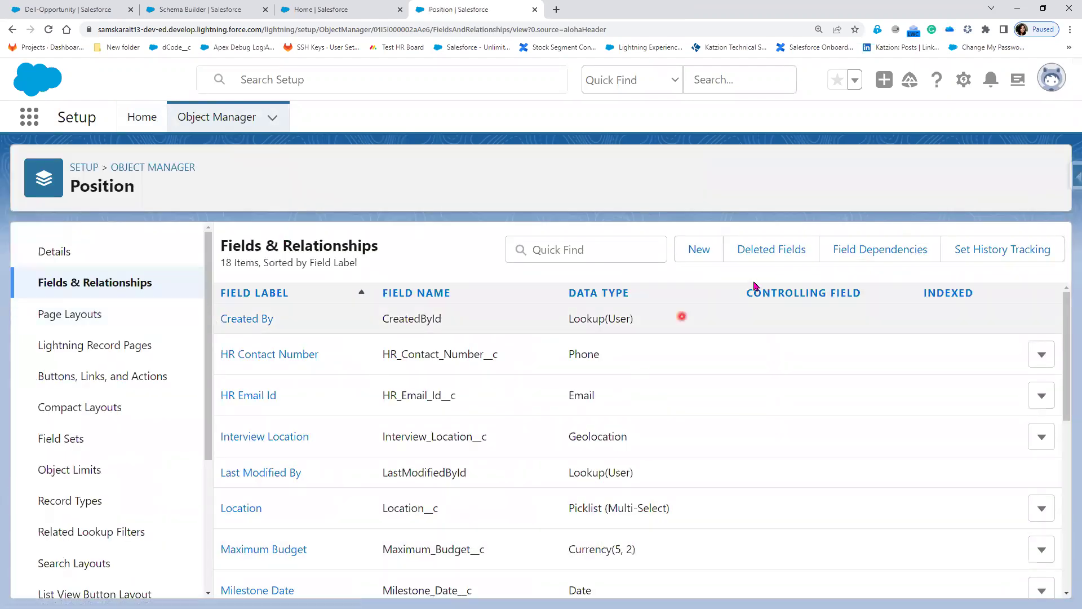
Start a new custom field on the Position object with the Lookup Relationship data type and proceed to choosing the related object
left_click(695, 254)
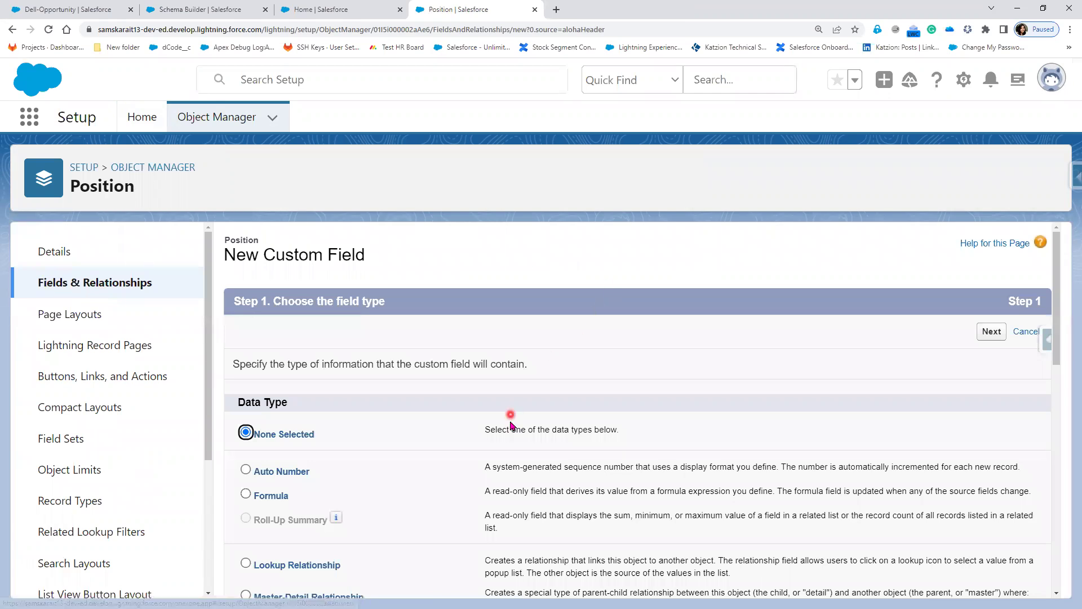
scroll(509, 417, "down", 1)
scroll(511, 424, "down", 1)
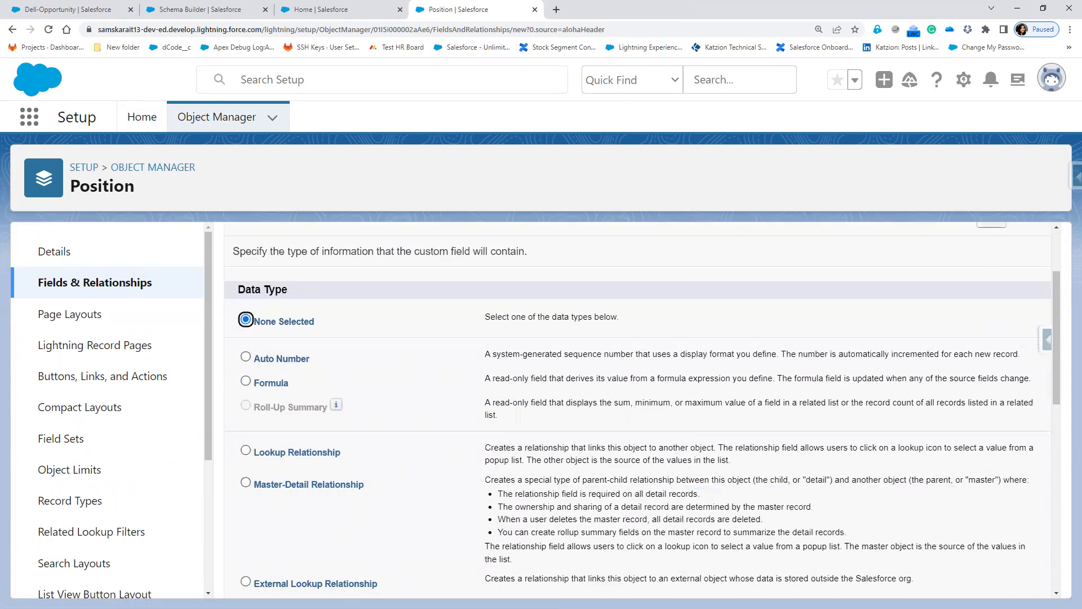
mouse_move(230, 291)
left_mouse_down()
mouse_move(458, 546)
mouse_move(472, 602)
left_mouse_up()
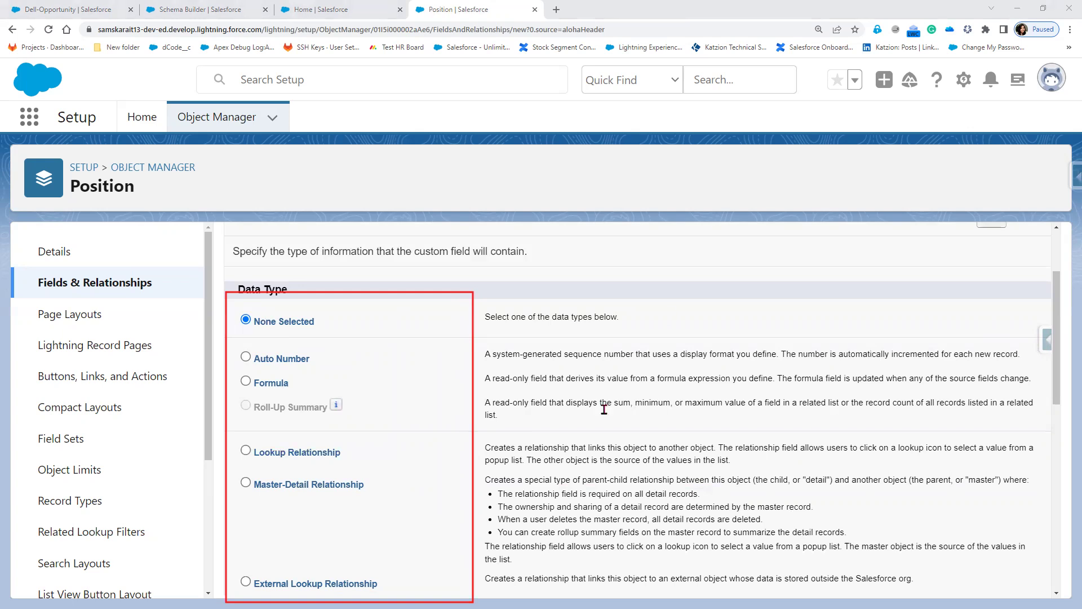
scroll(604, 410, "down", 1)
scroll(623, 462, "up", 1)
left_click(283, 454)
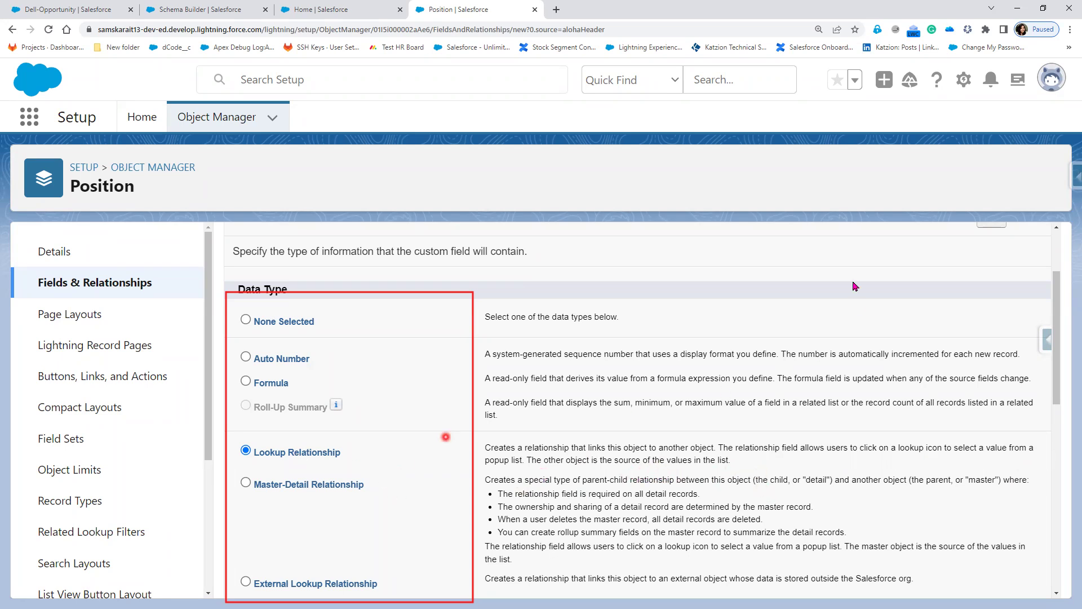
scroll(922, 457, "up", 2)
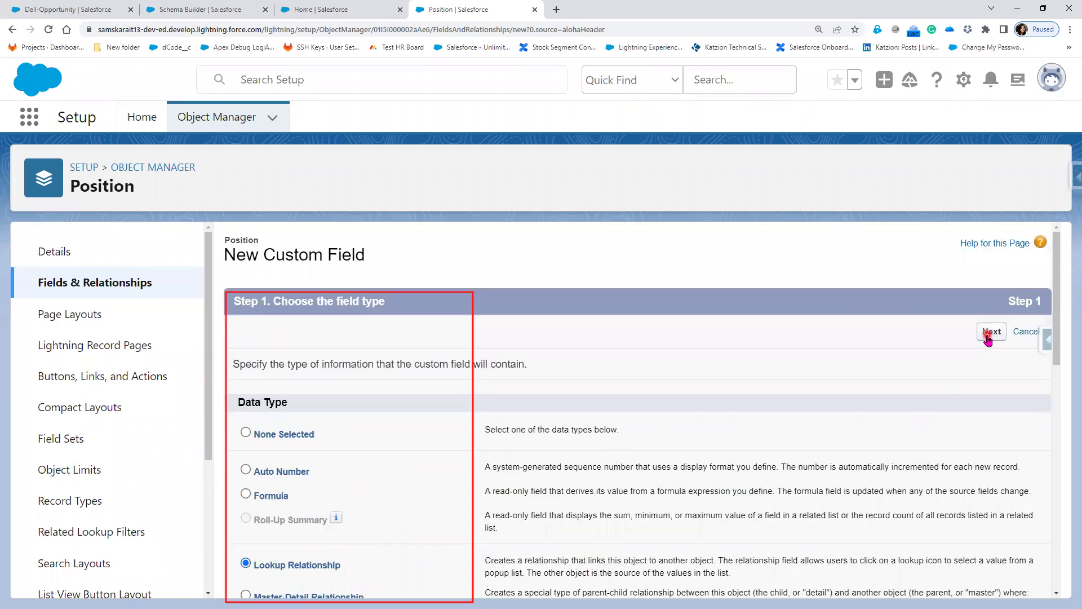
left_click(991, 331)
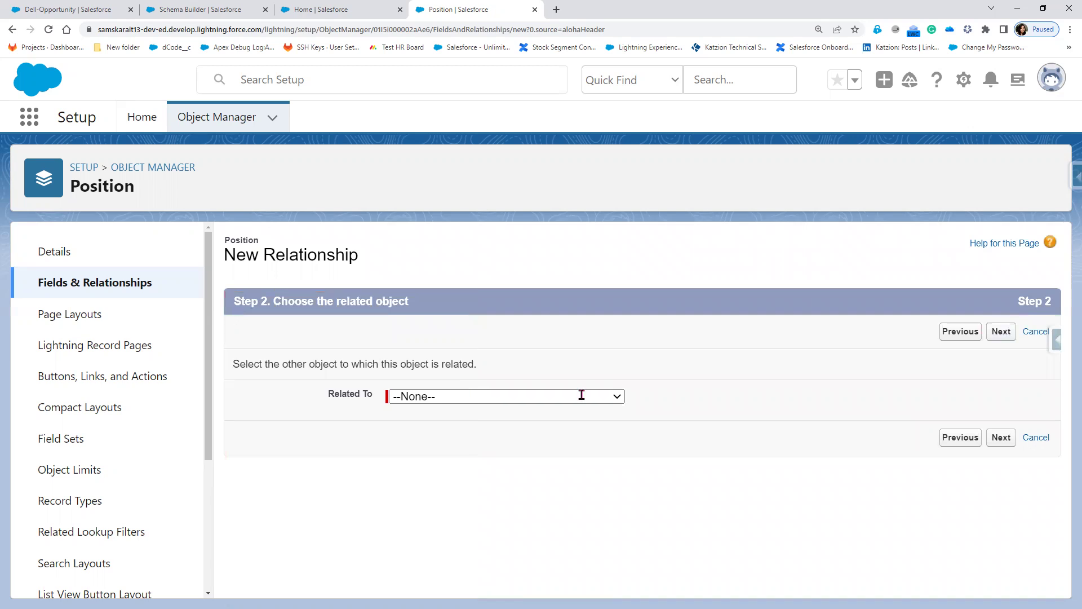
Set Hiring Manager as the related object for the new Position lookup relationship
left_click(464, 397)
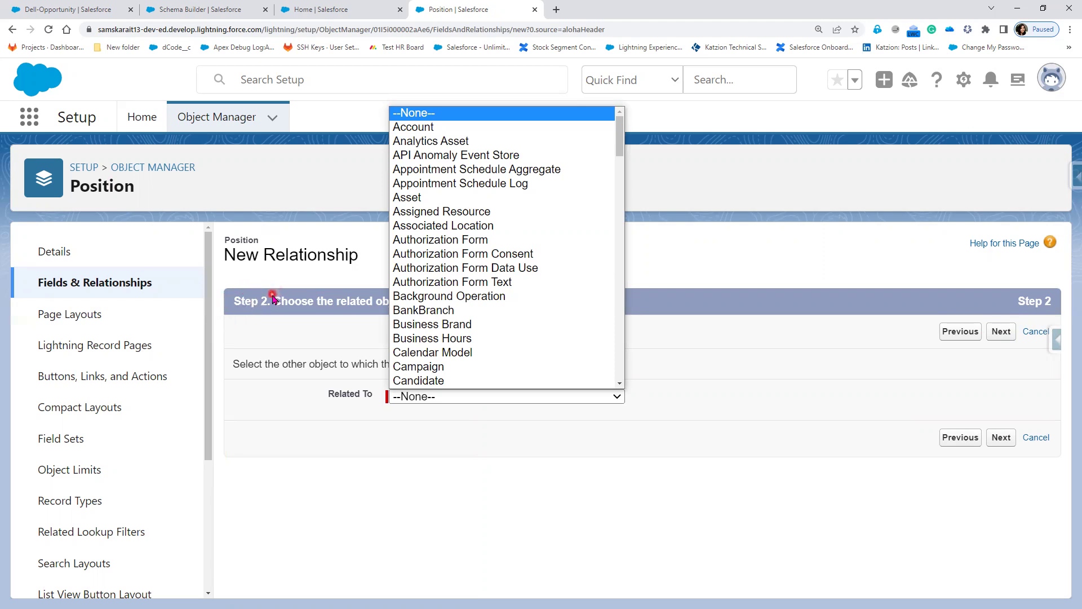
scroll(550, 343, "down", 10)
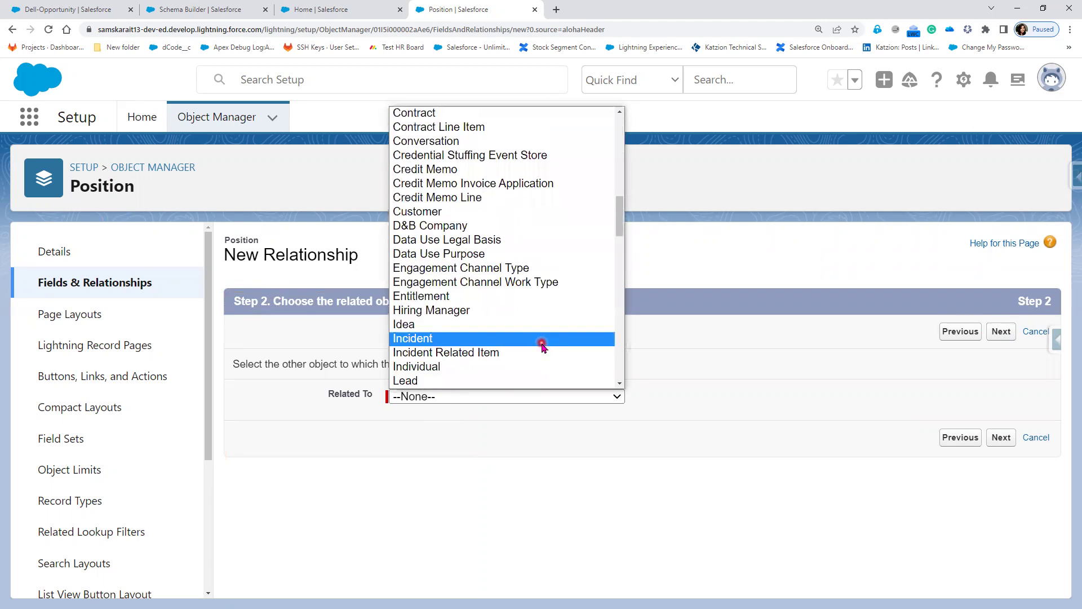
left_click(504, 310)
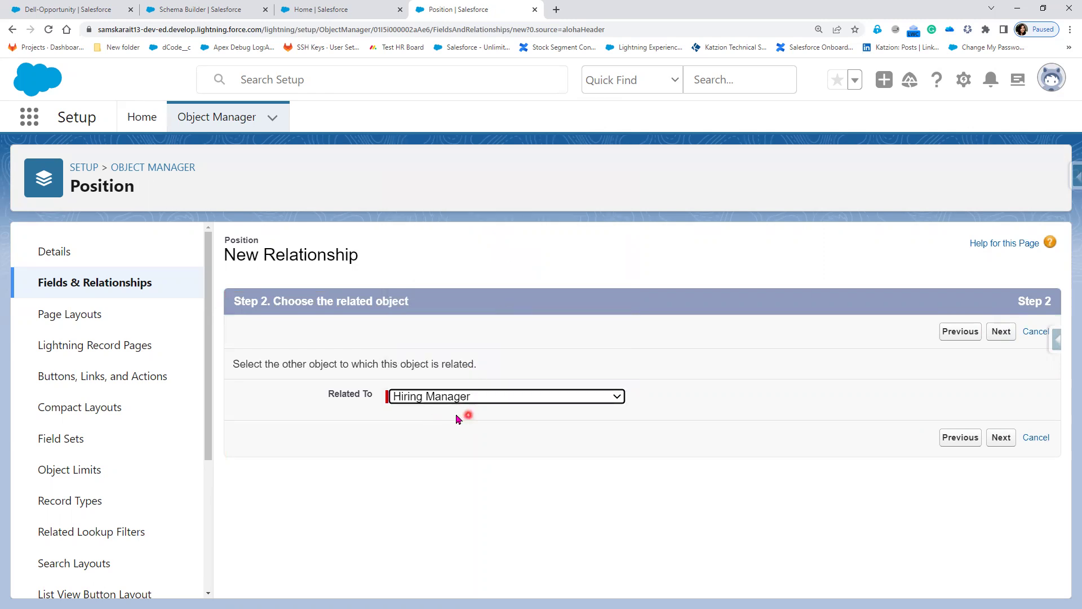
Proceed to the label and name settings of the new Hiring Manager lookup field and review them, keeping the defaults
left_click(1002, 440)
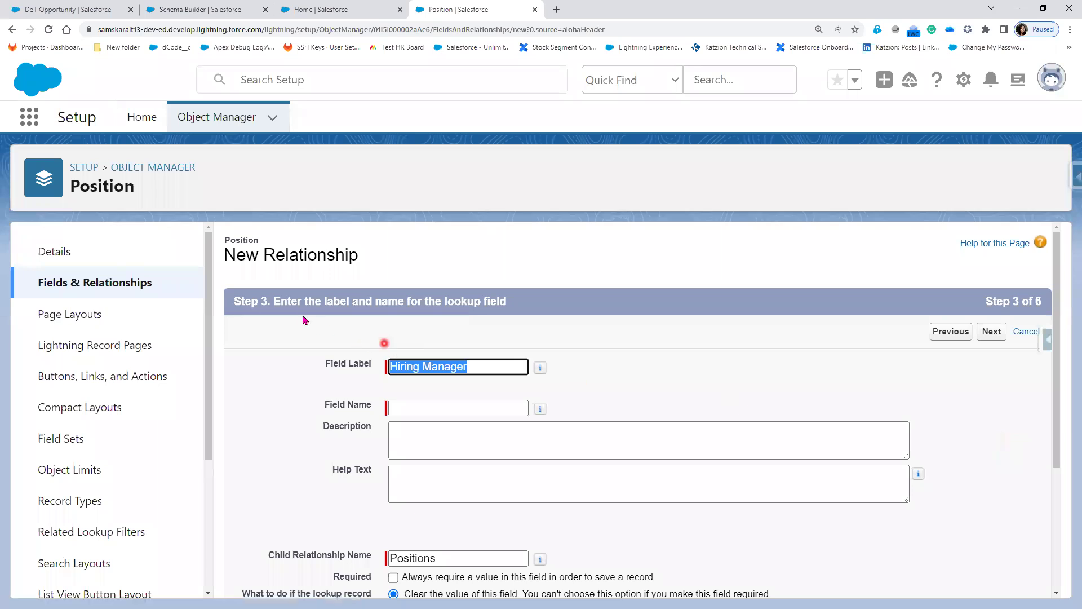
left_click_drag(308, 301, 326, 302)
left_click_drag(400, 301, 546, 302)
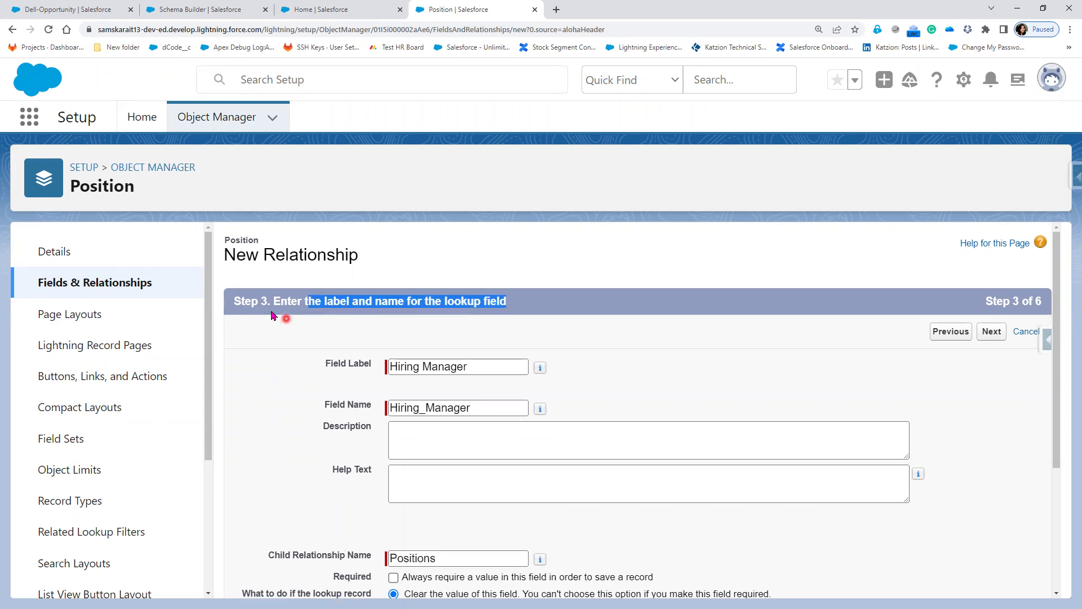
left_click_drag(270, 301, 231, 307)
left_click(266, 365)
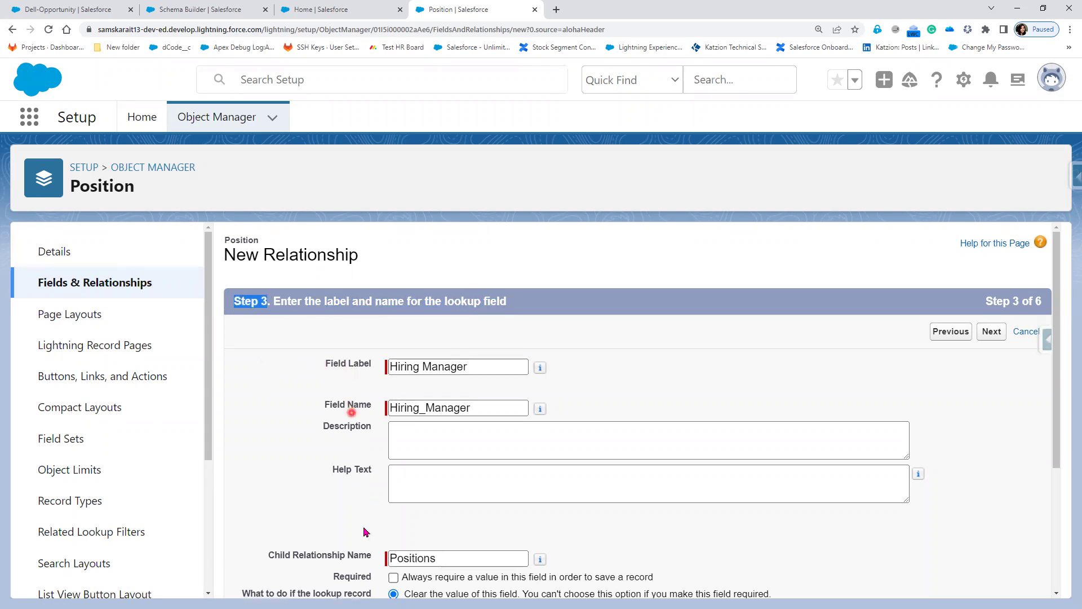
scroll(377, 456, "down", 1)
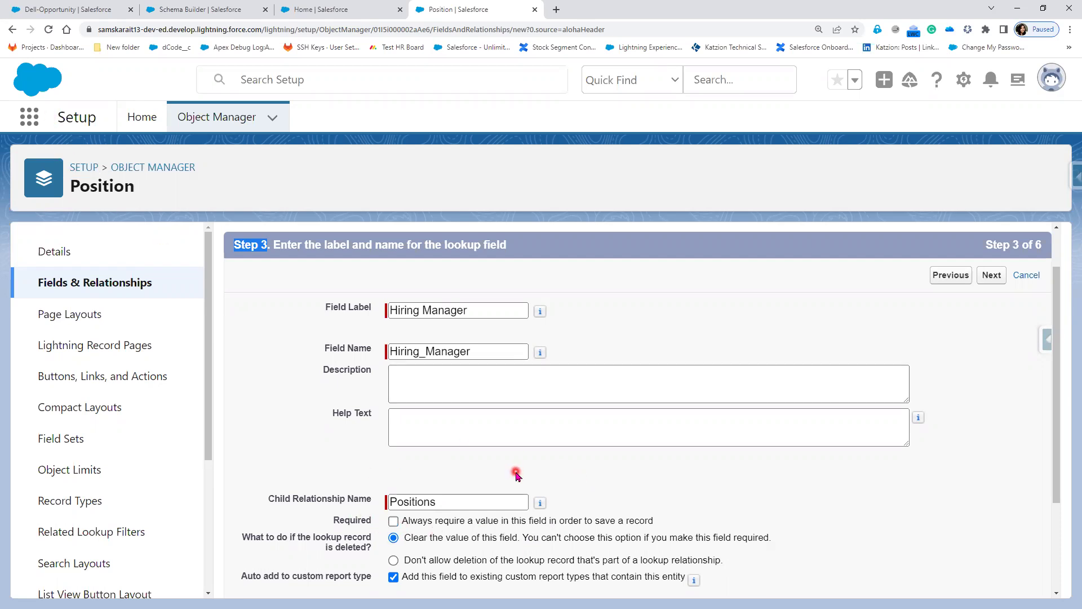
scroll(516, 475, "up", 1)
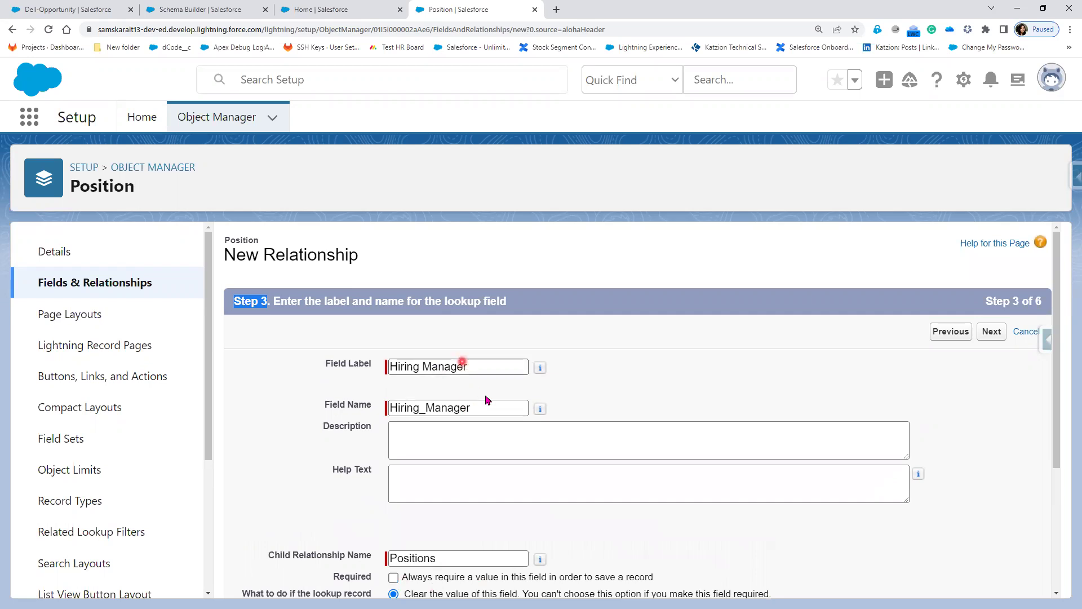
scroll(647, 508, "down", 3)
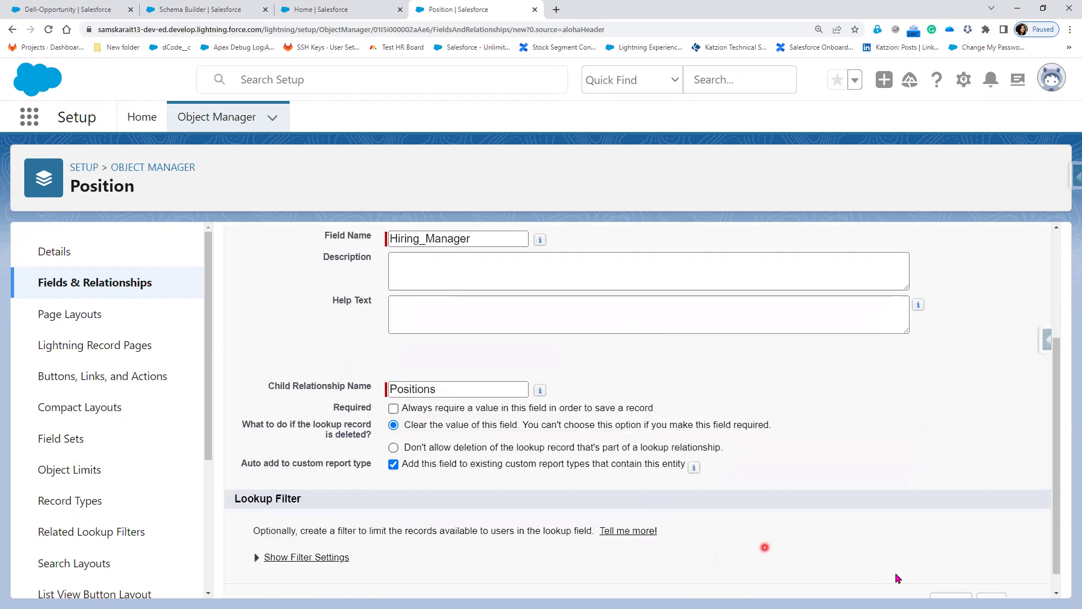
scroll(896, 572, "down", 1)
Return from field-level security to the lookup field settings and examine the required option and the lookup record deletion question
left_click(991, 579)
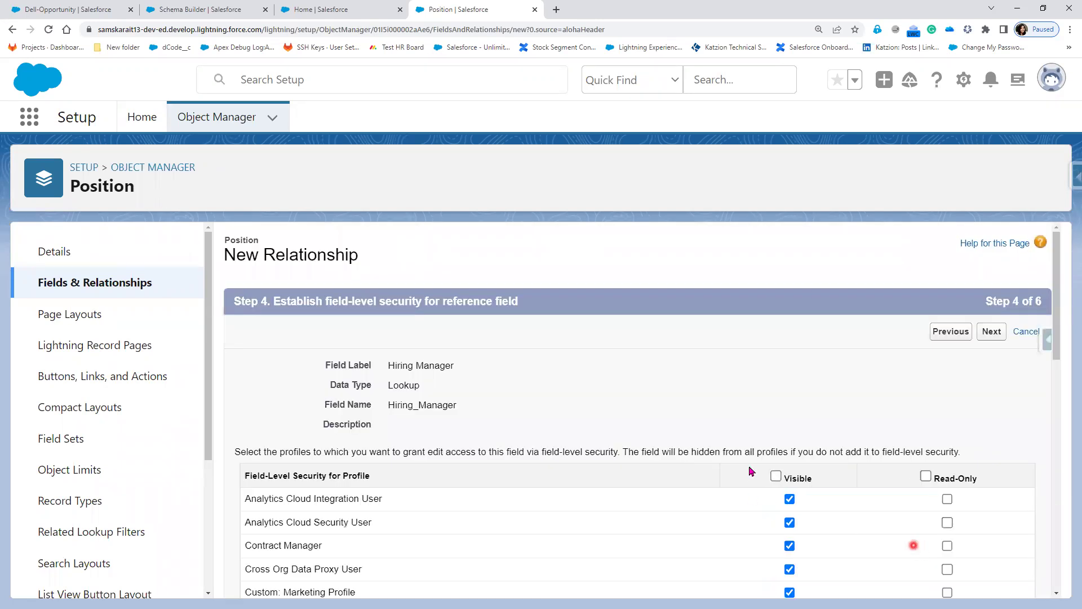
left_click(950, 332)
scroll(842, 445, "down", 3)
scroll(838, 452, "up", 2)
scroll(715, 462, "down", 2)
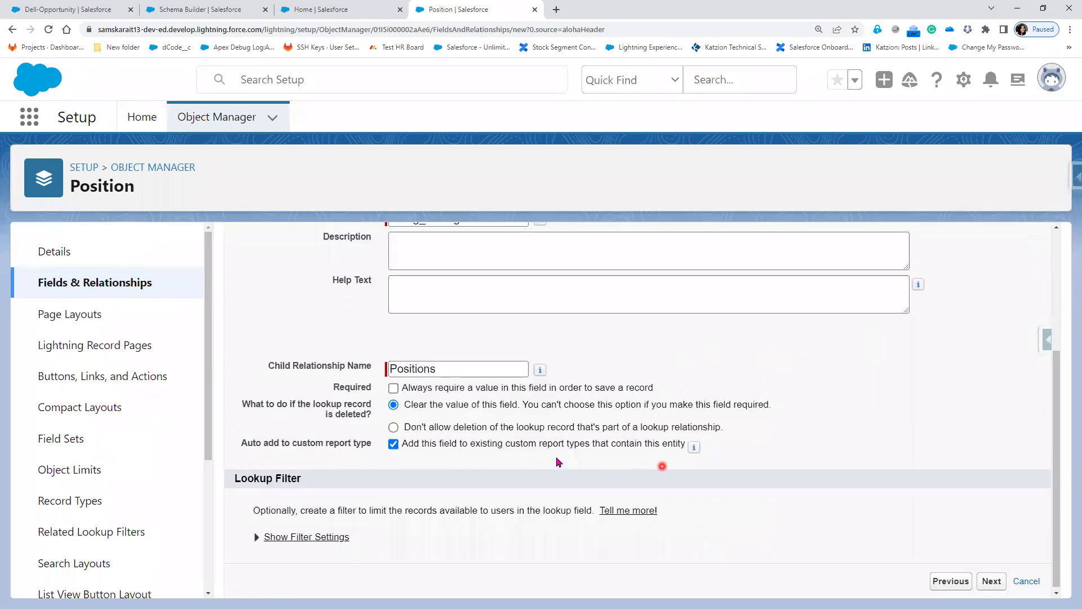
left_click_drag(331, 384, 671, 393)
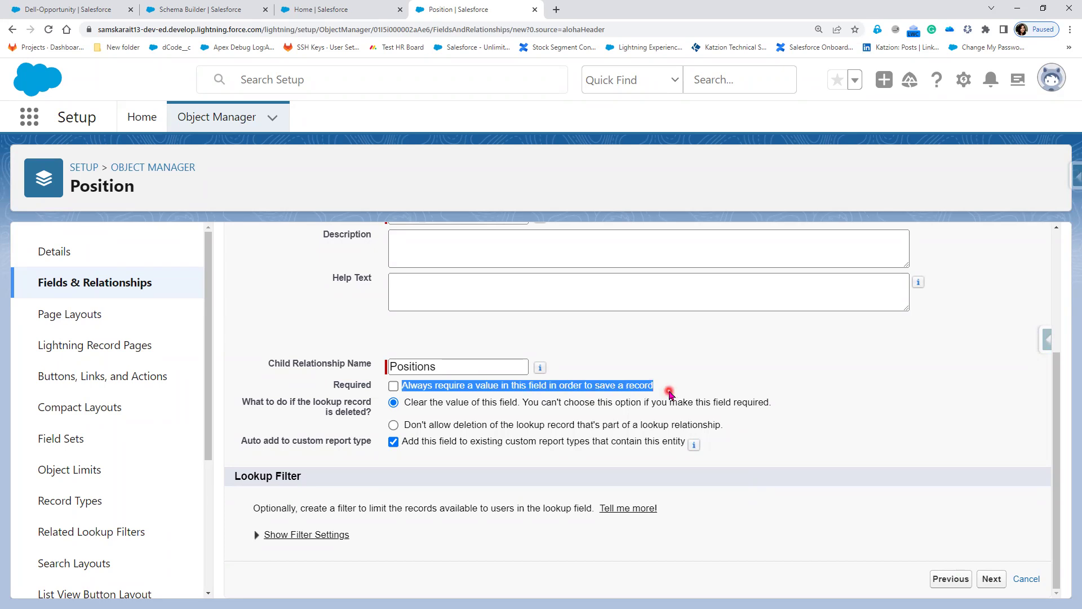
left_click_drag(257, 402, 375, 418)
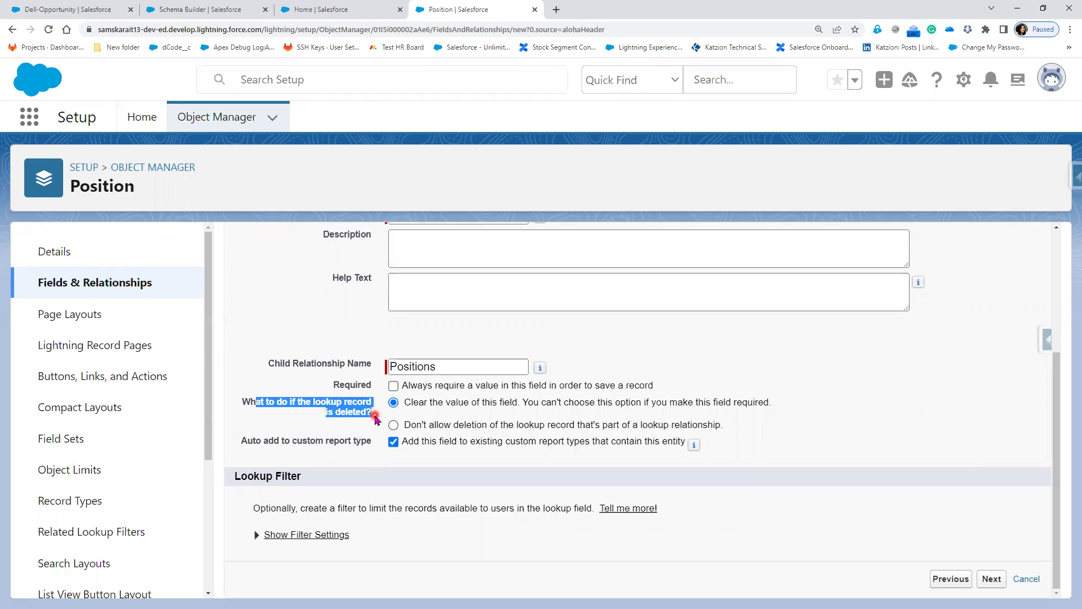
left_click(630, 452)
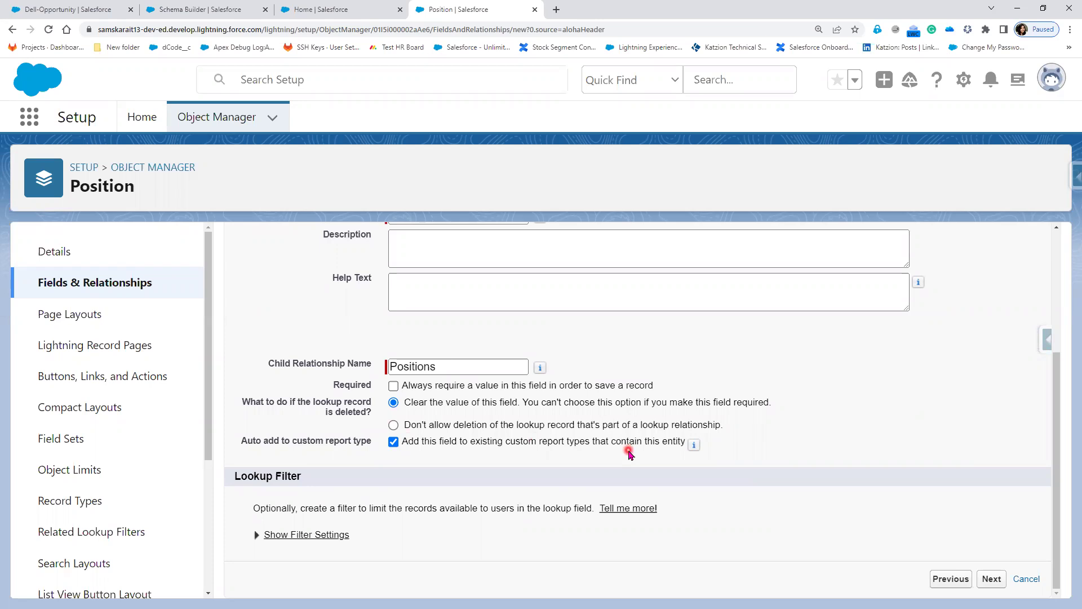
Look at the Position and Hiring Manager objects in Schema Builder, and return to the new relationship settings
left_click(82, 7)
left_click(189, 10)
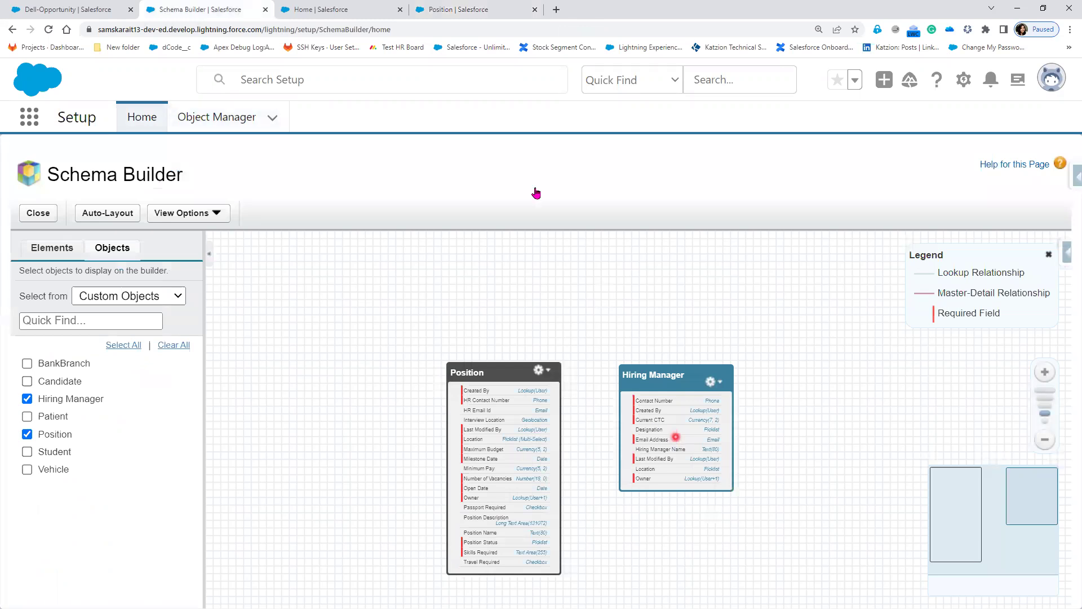
left_click(457, 10)
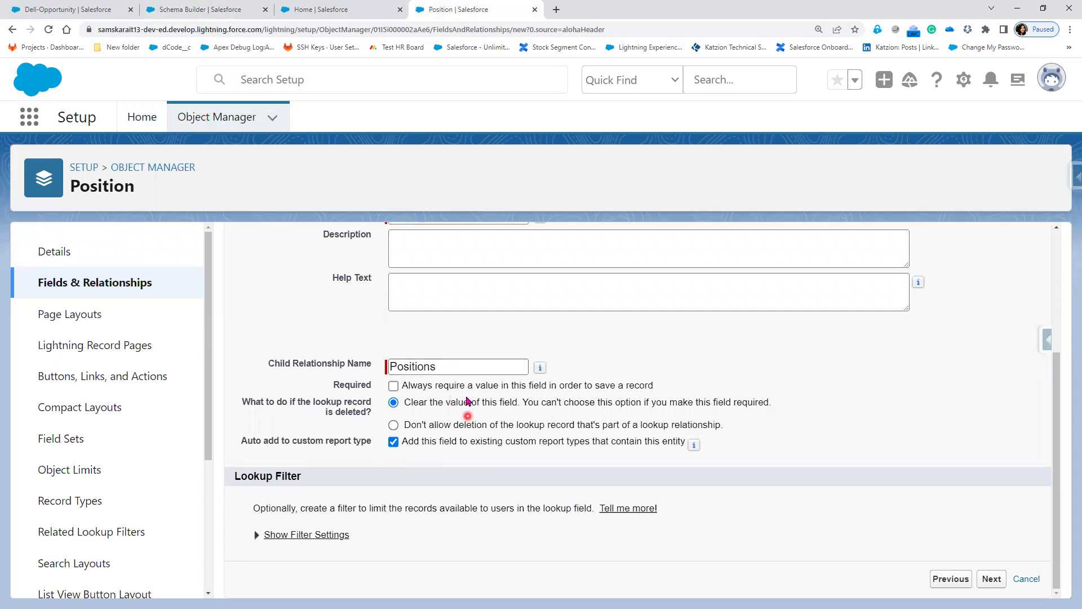
scroll(499, 425, "up", 1)
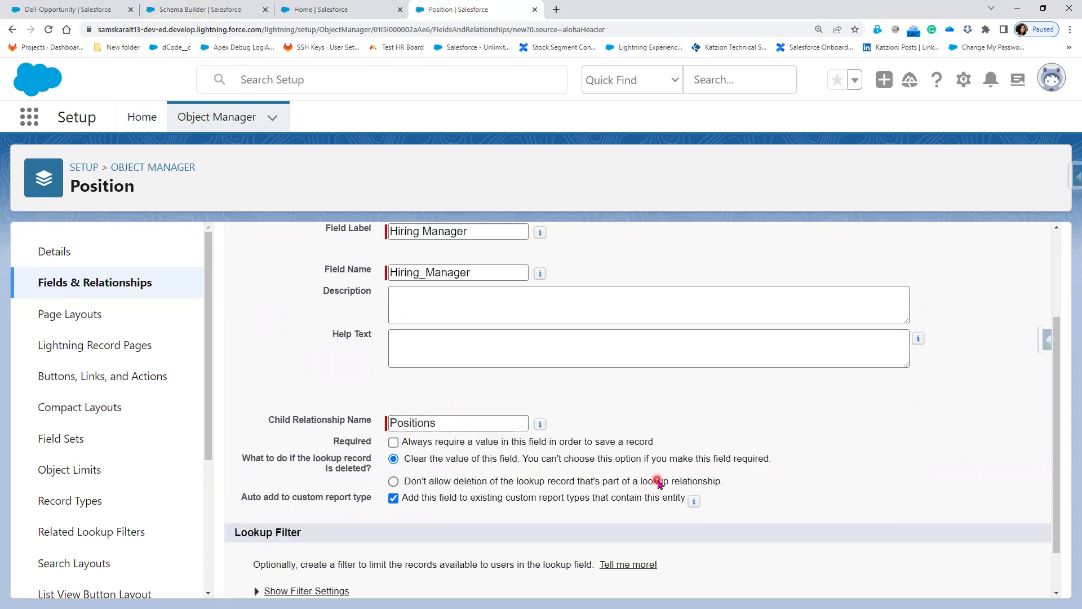
Examine the two options for a deleted lookup record and the setting that automatically adds the field to custom report types
left_click_drag(404, 458, 539, 462)
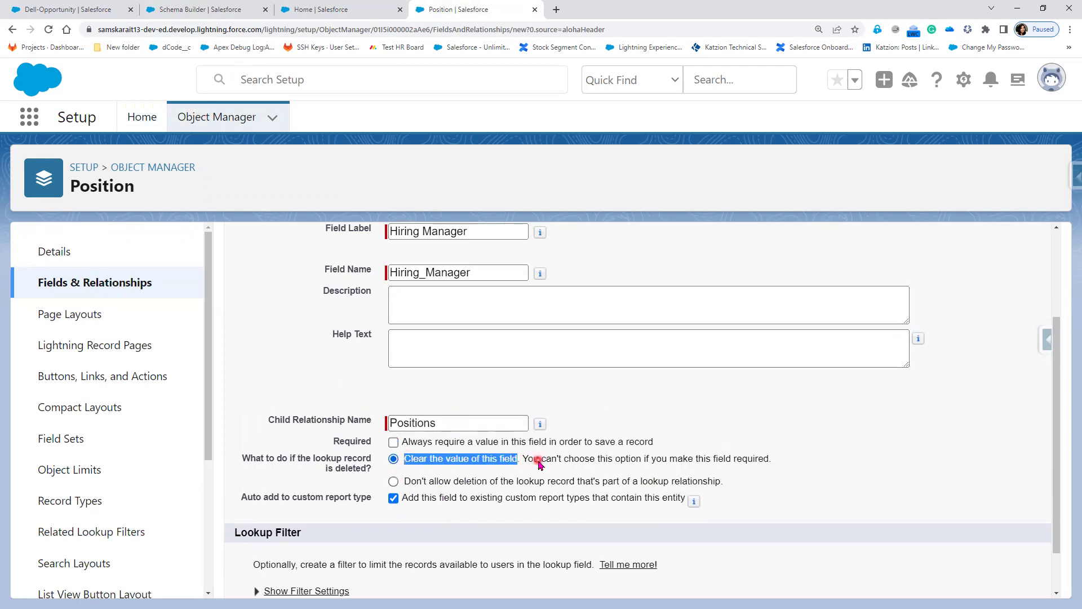
left_click_drag(404, 482, 530, 495)
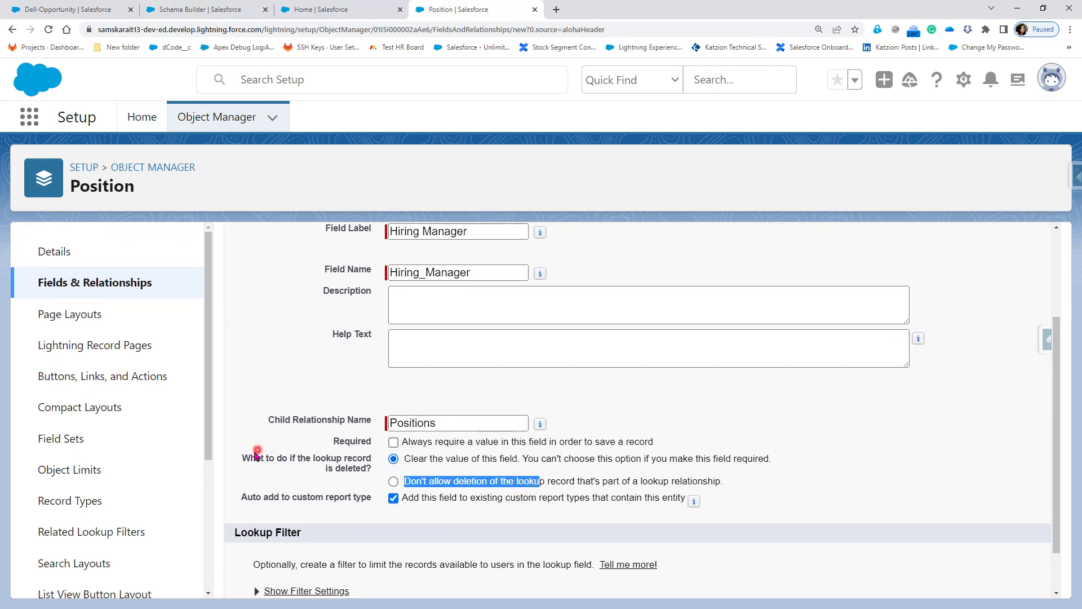
left_click_drag(254, 458, 374, 472)
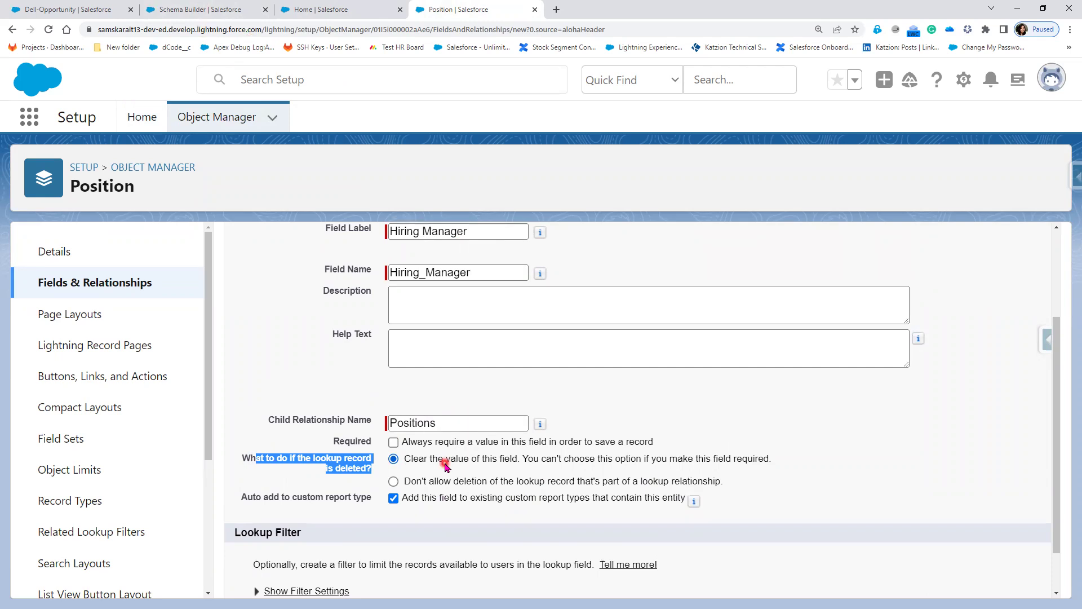
left_click(269, 516)
left_click_drag(240, 498, 381, 508)
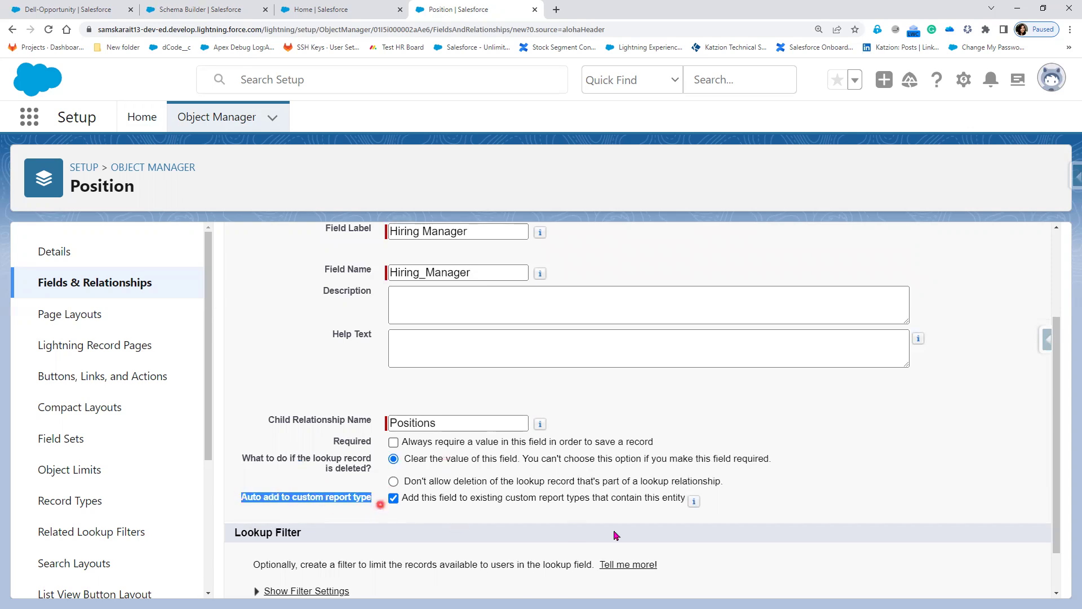
triple_click(715, 505)
left_click_drag(813, 510, 240, 457)
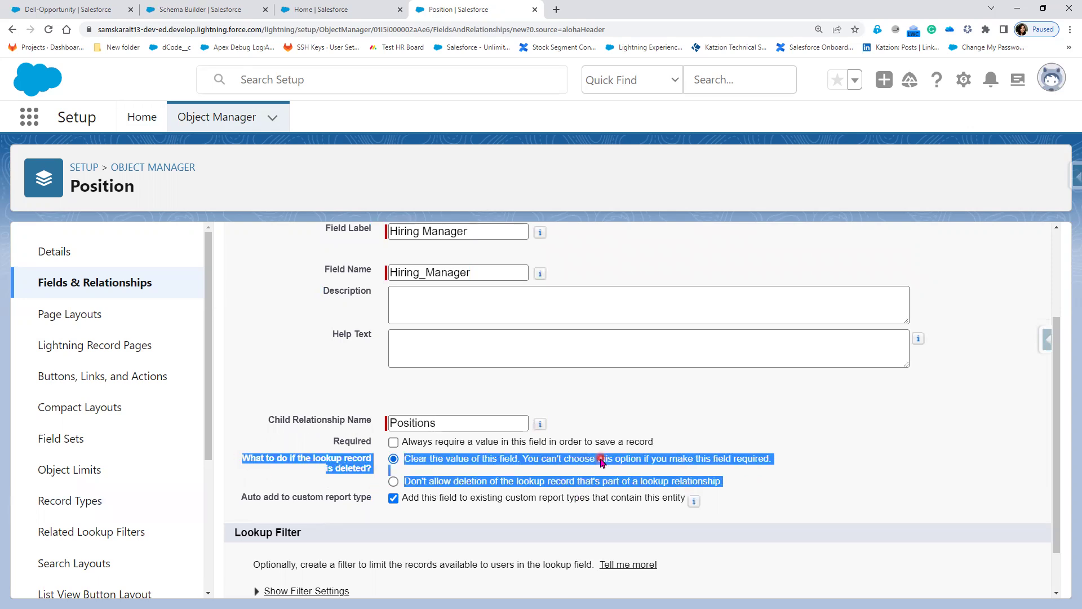
left_click(878, 407)
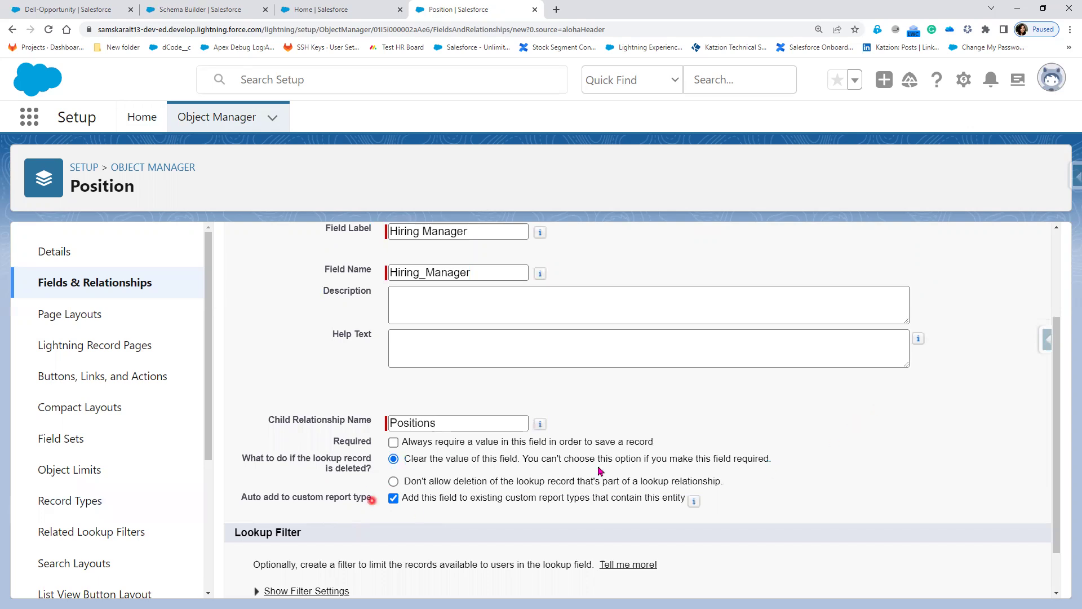
Accept the default field-level security, page layouts and Positions related list, and save the Hiring Manager lookup field
scroll(569, 456, "down", 1)
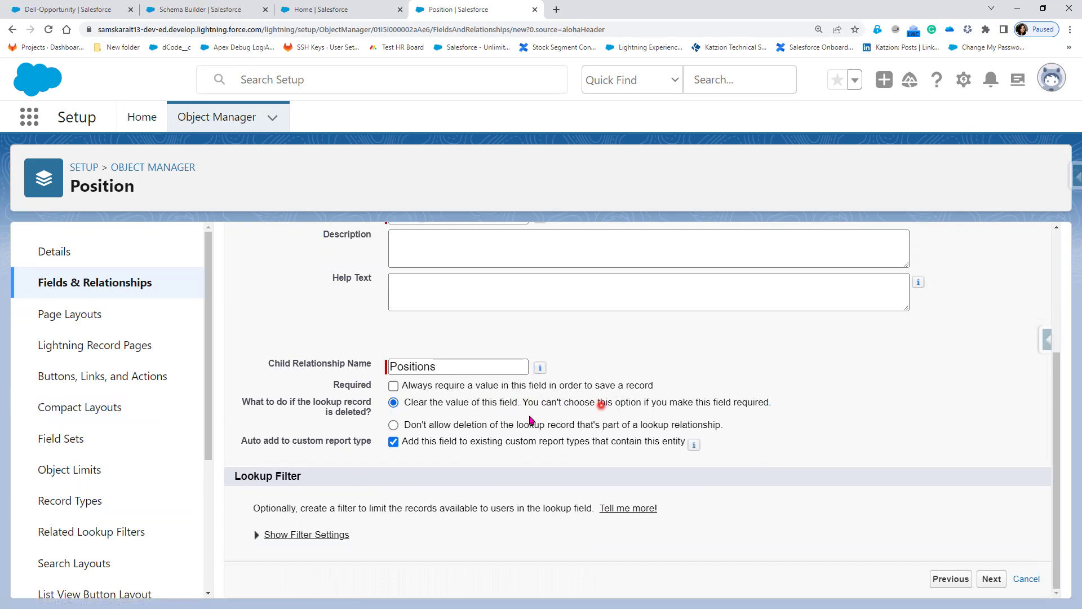
left_click(993, 581)
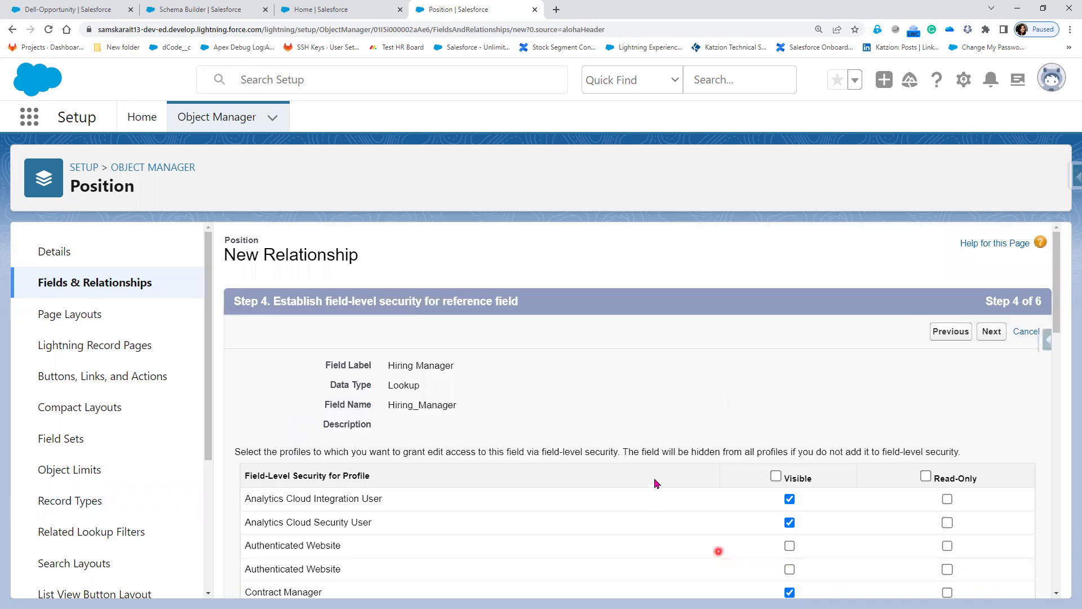
scroll(754, 367, "down", 3)
scroll(754, 368, "up", 3)
left_click(990, 333)
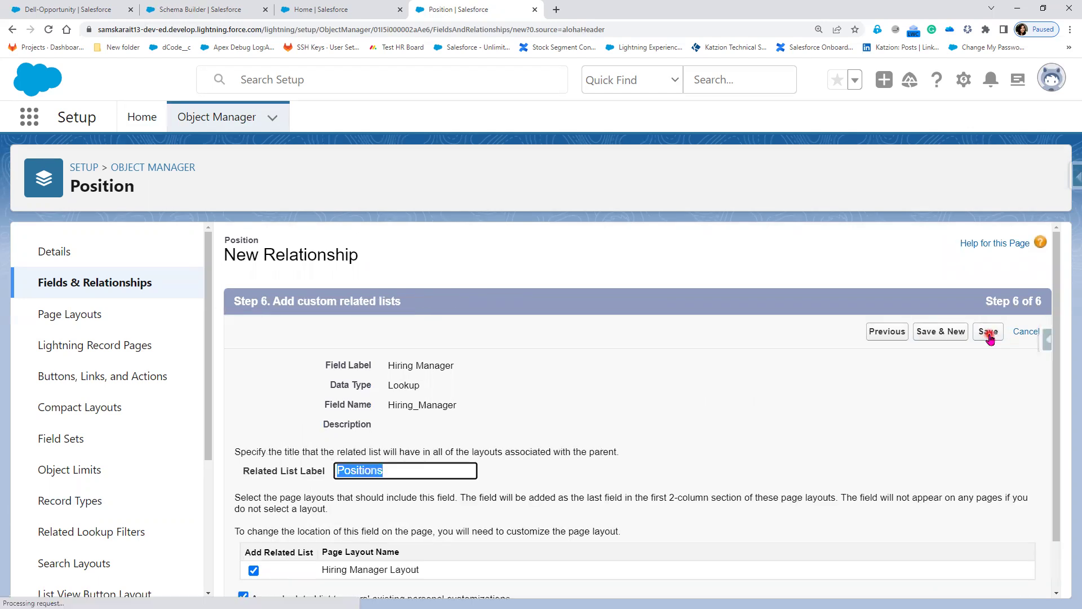
scroll(801, 492, "down", 1)
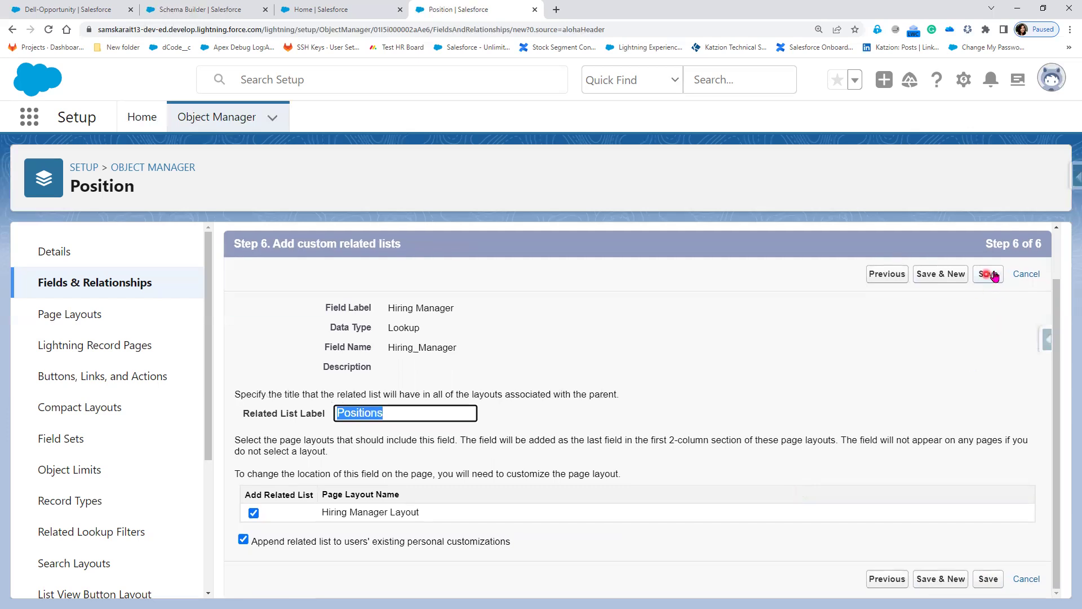
left_click(988, 274)
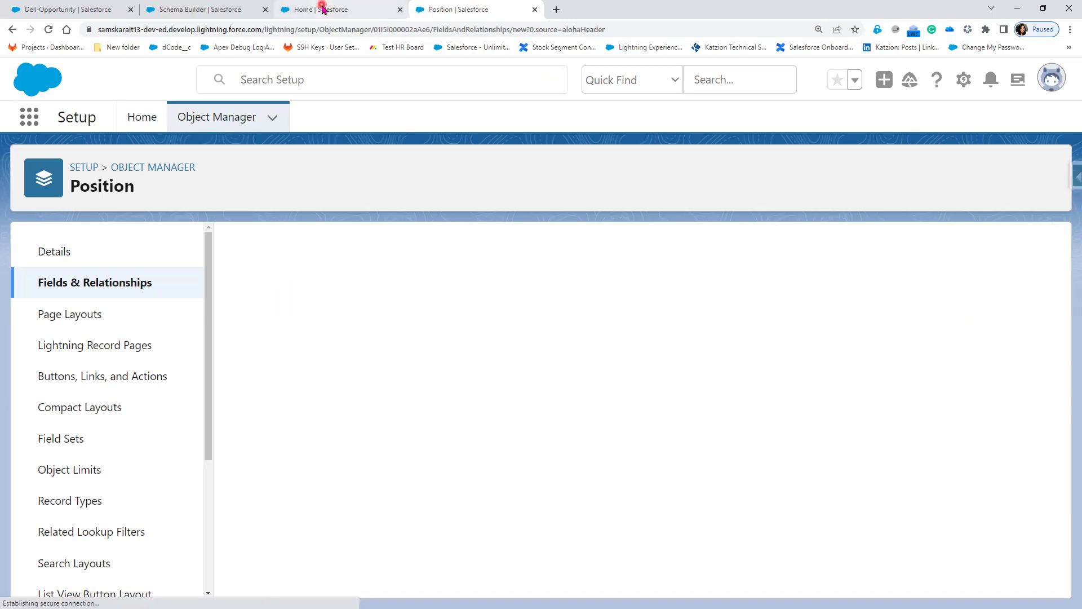
Reload Schema Builder and select the Hiring Manager object to inspect its lookup relationship with Position
left_click(323, 10)
left_click(204, 10)
left_click(47, 29)
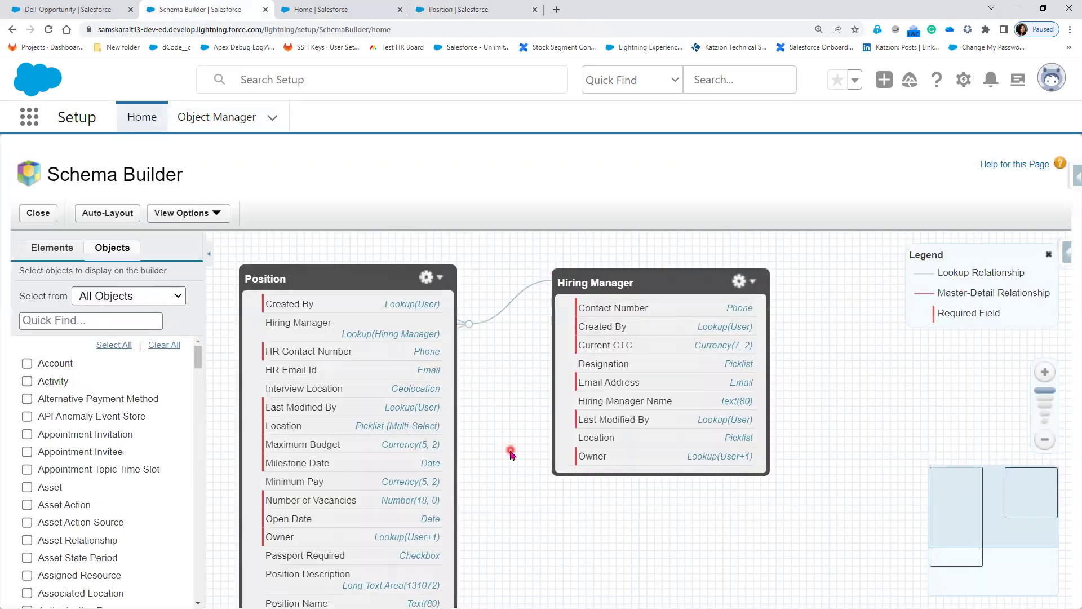
left_click(659, 283)
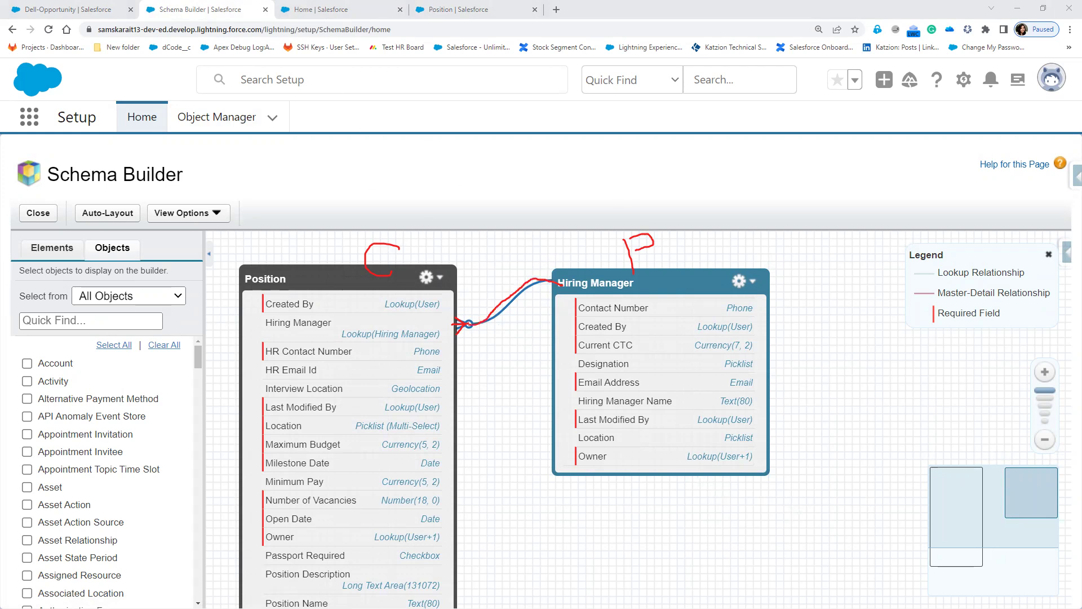
key("Escape")
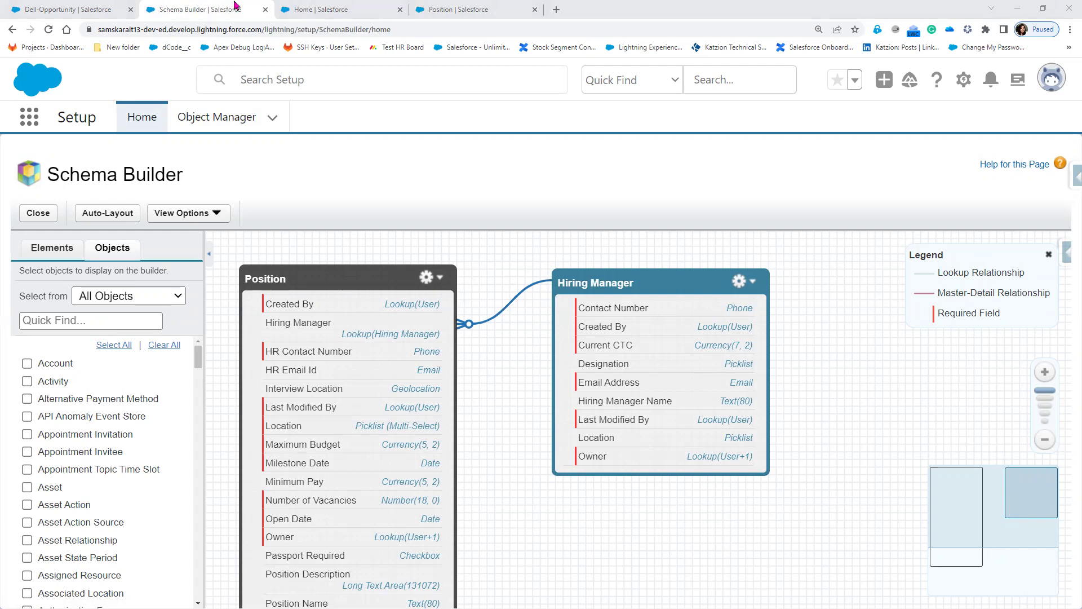
Open the Salesforce Developer position record from the Positions list in Sales and review its detail fields
left_click(19, 8)
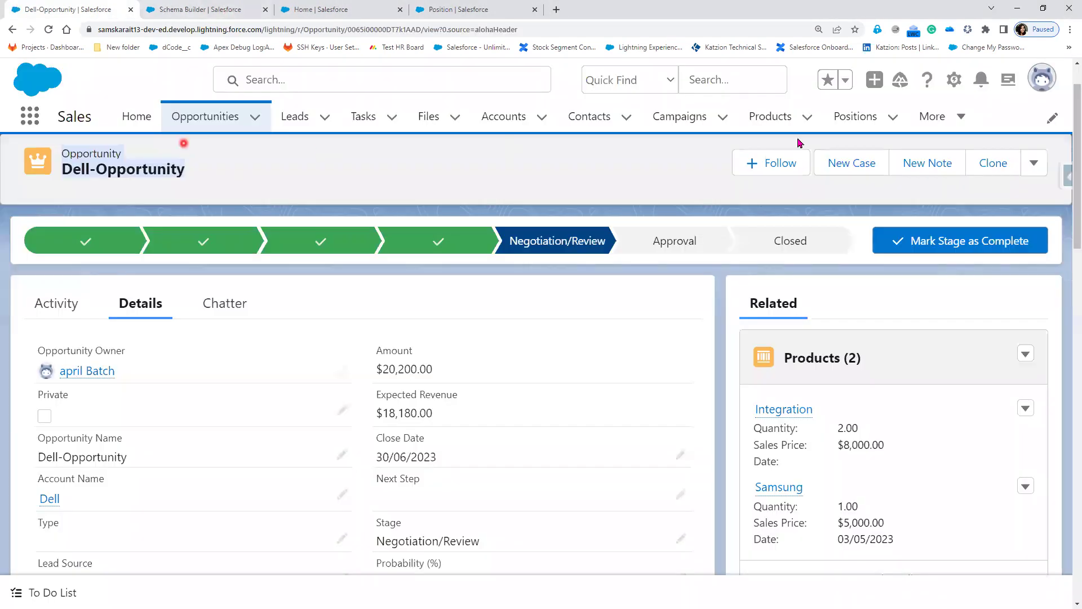
left_click(879, 123)
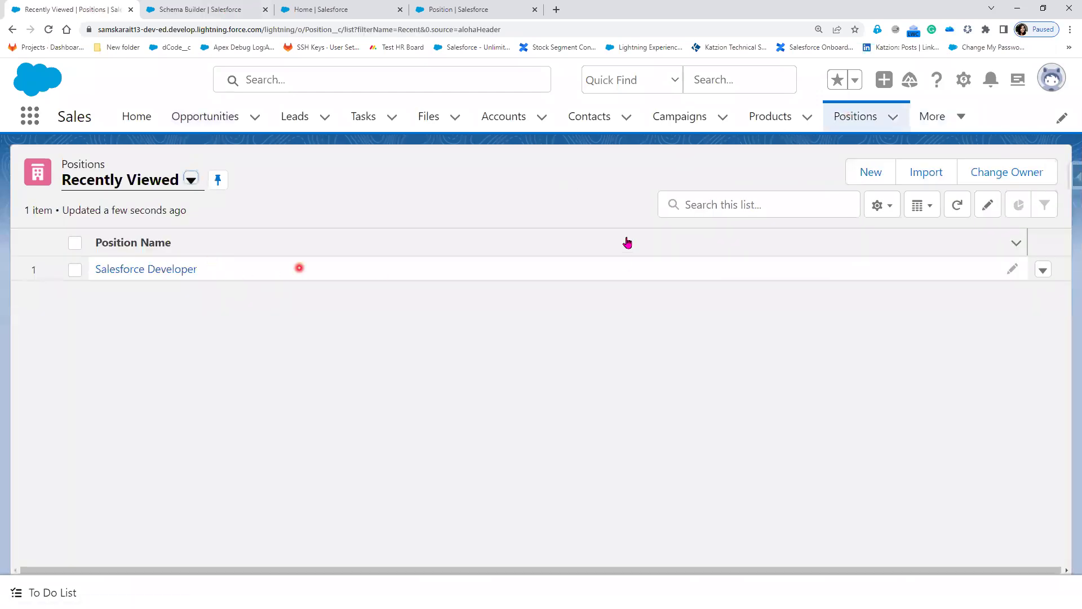
left_click(179, 269)
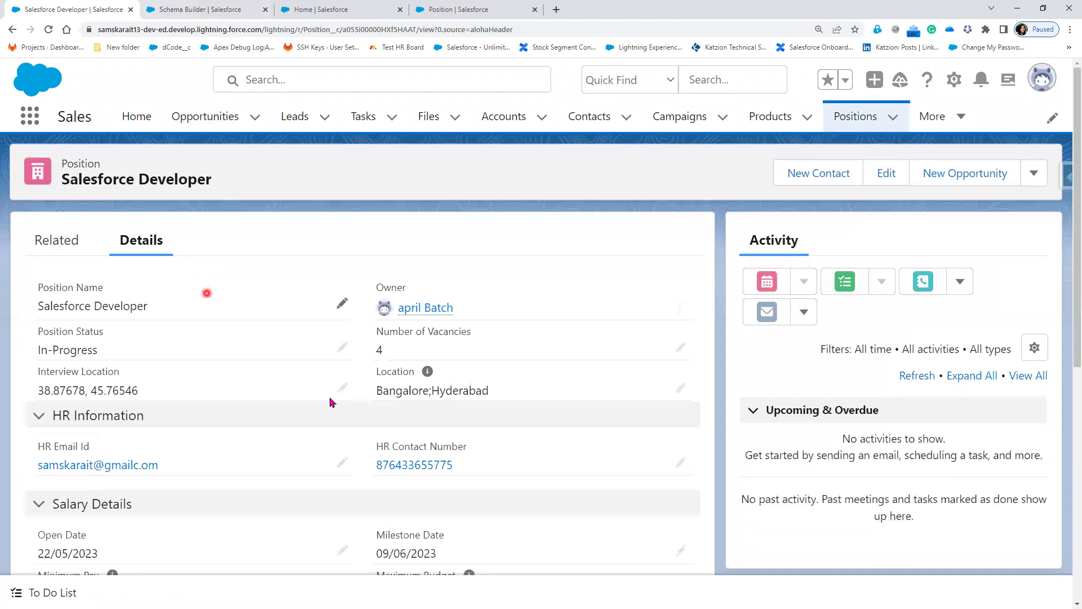
scroll(337, 405, "down", 3)
scroll(337, 404, "down", 3)
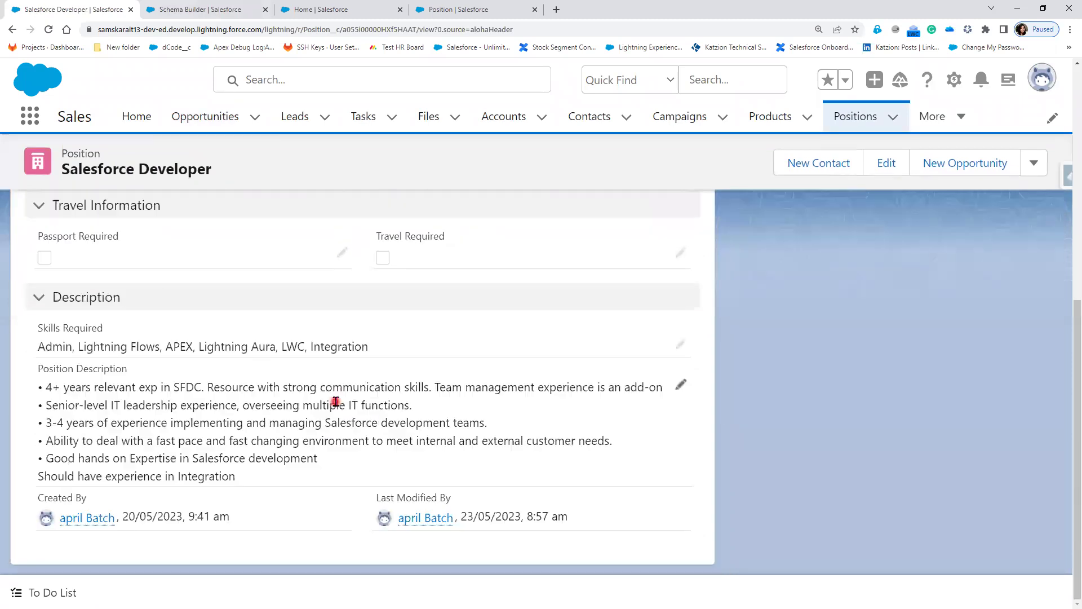
scroll(336, 405, "up", 4)
scroll(334, 404, "up", 3)
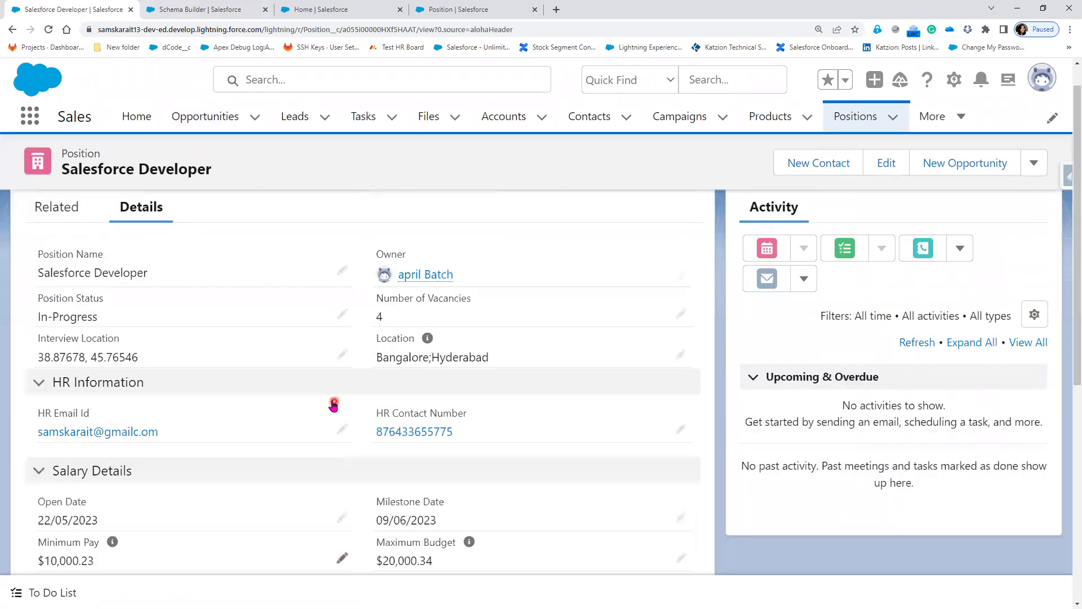
Switch the org from Lightning Experience to Salesforce Classic
left_click(1041, 79)
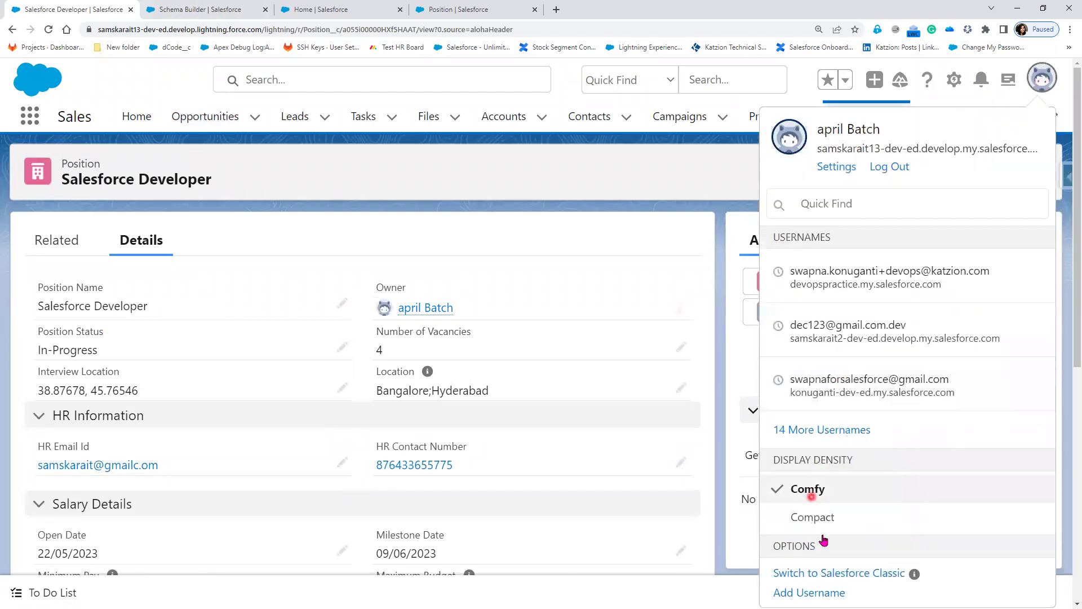
left_click(845, 573)
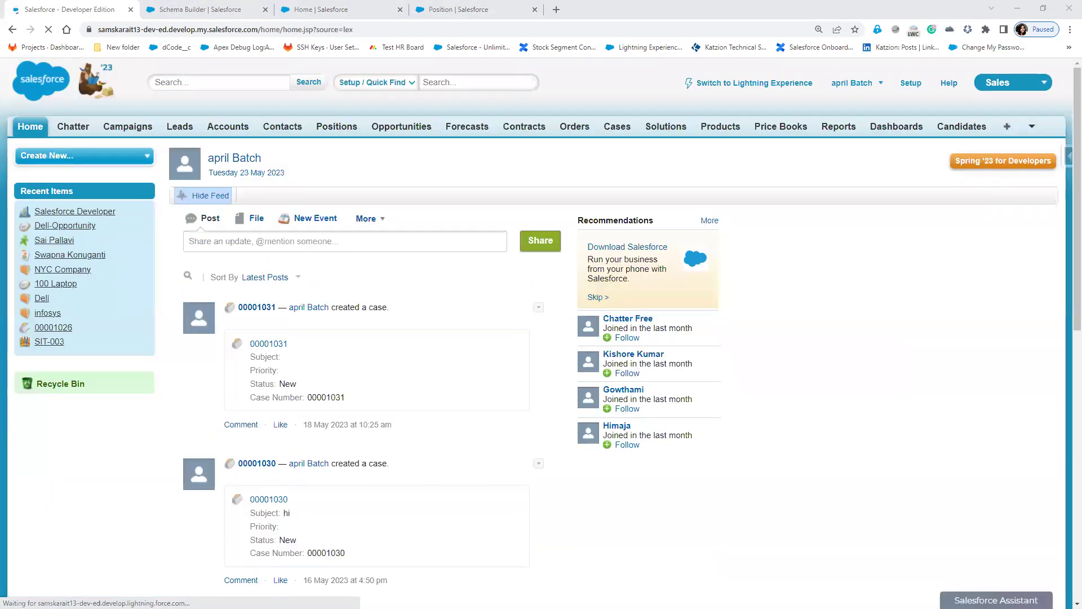
Open the Salesforce Developer position, fill its Hiring Manager lookup with the recently viewed hiring manager, and save the record
left_click(102, 204)
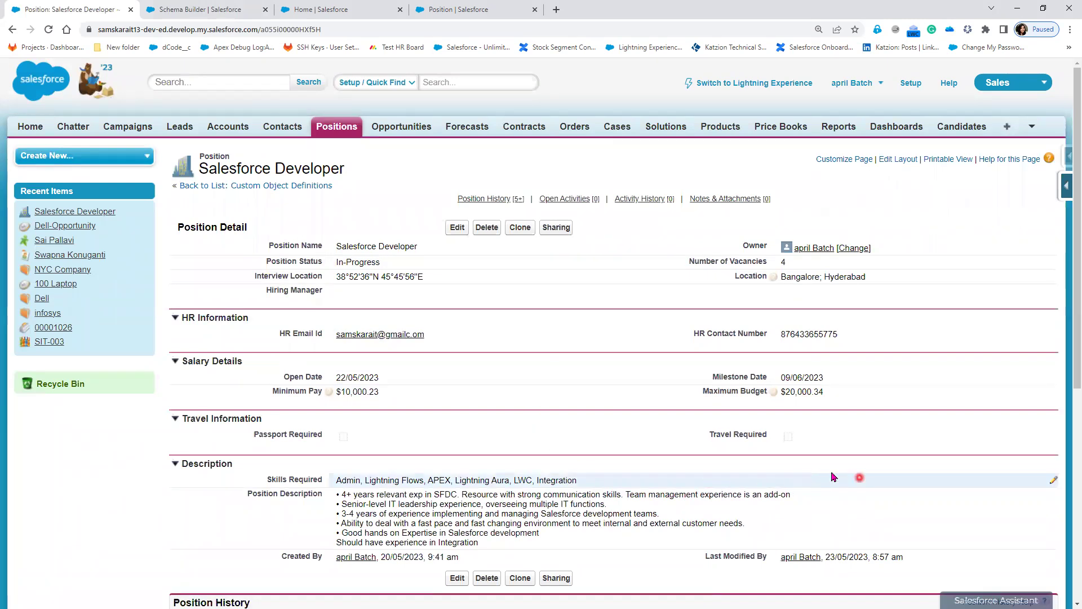
double_click(350, 293)
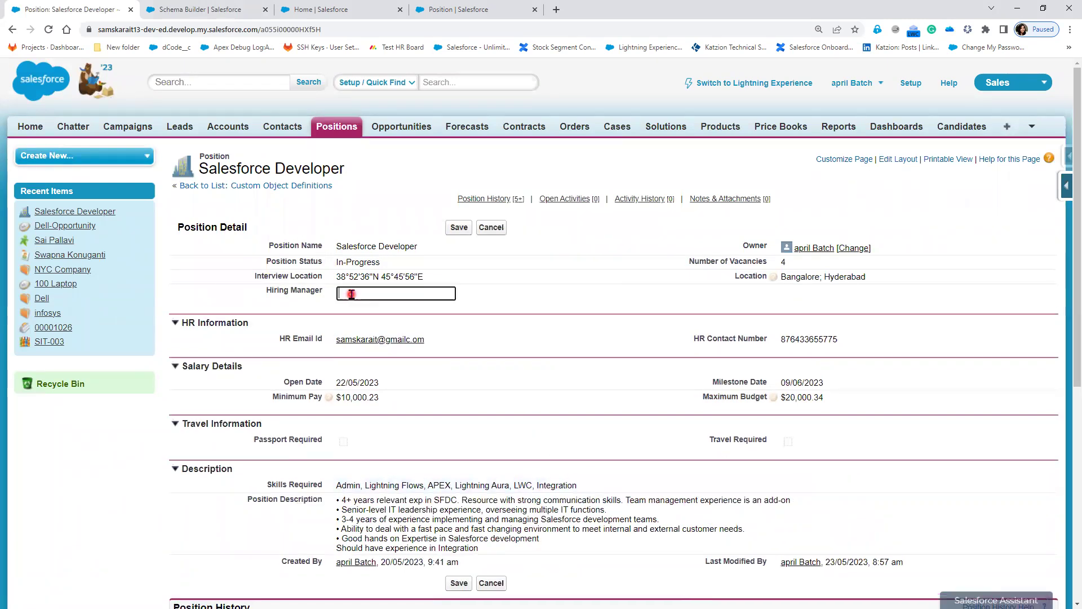
left_click(464, 298)
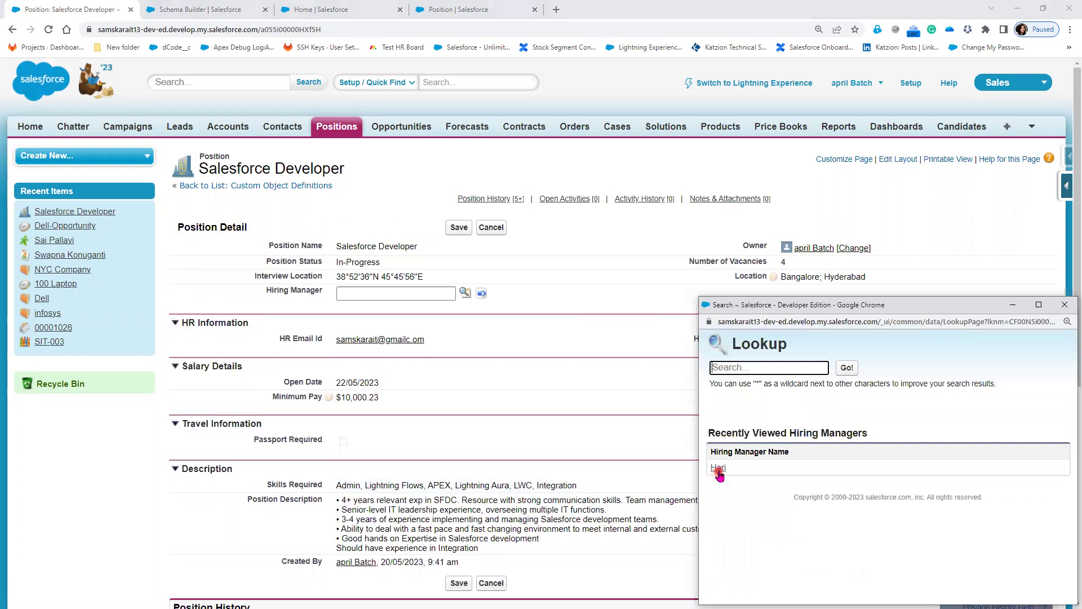
left_click(719, 471)
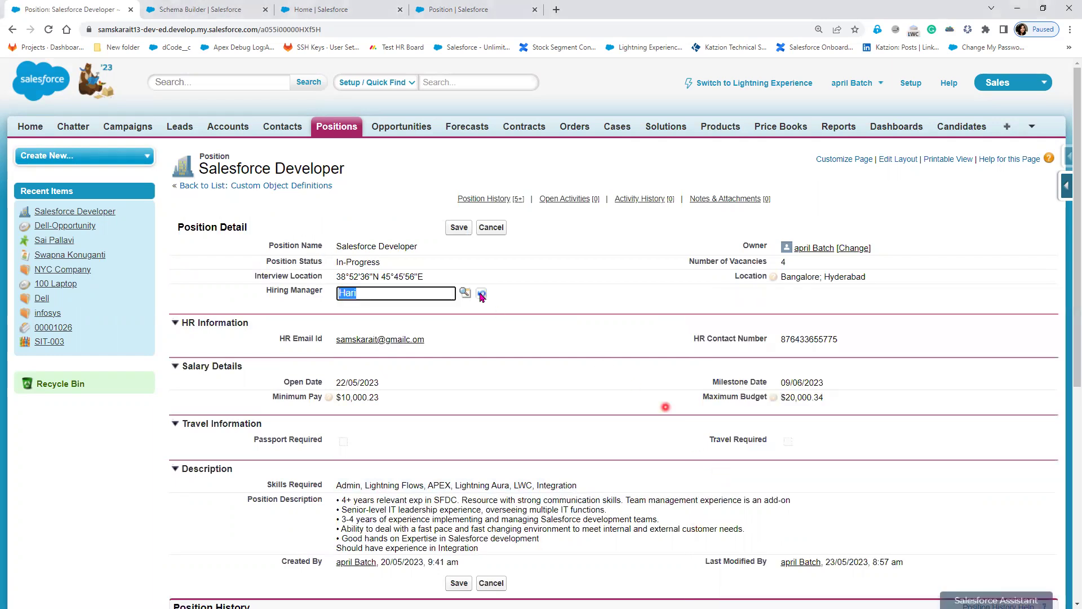
left_click(459, 227)
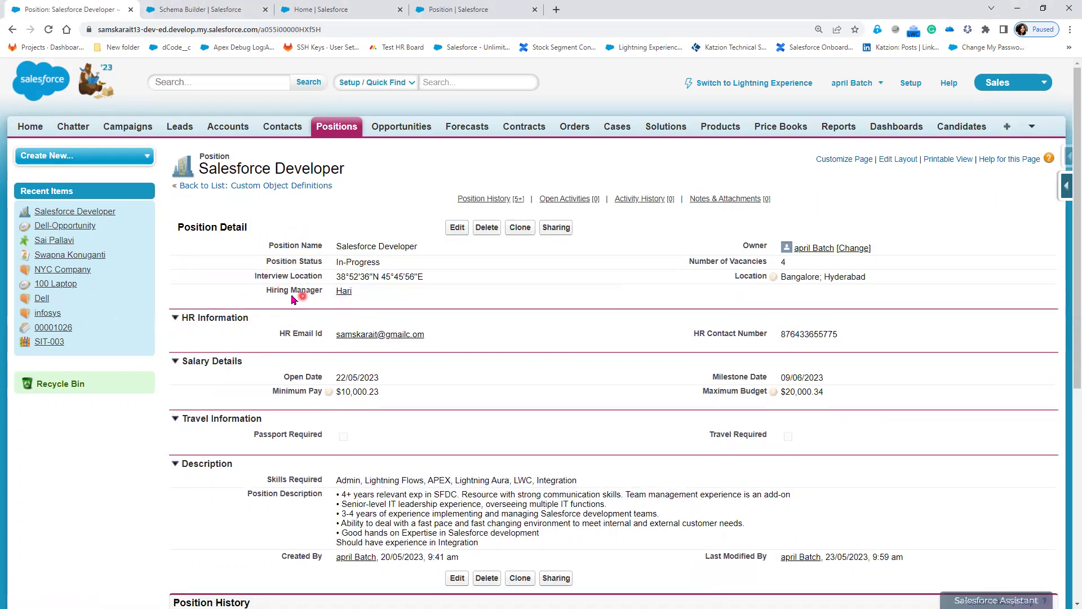
Open the linked hiring manager's record to review its Positions related list, and switch the org back to Lightning Experience
left_click(342, 297)
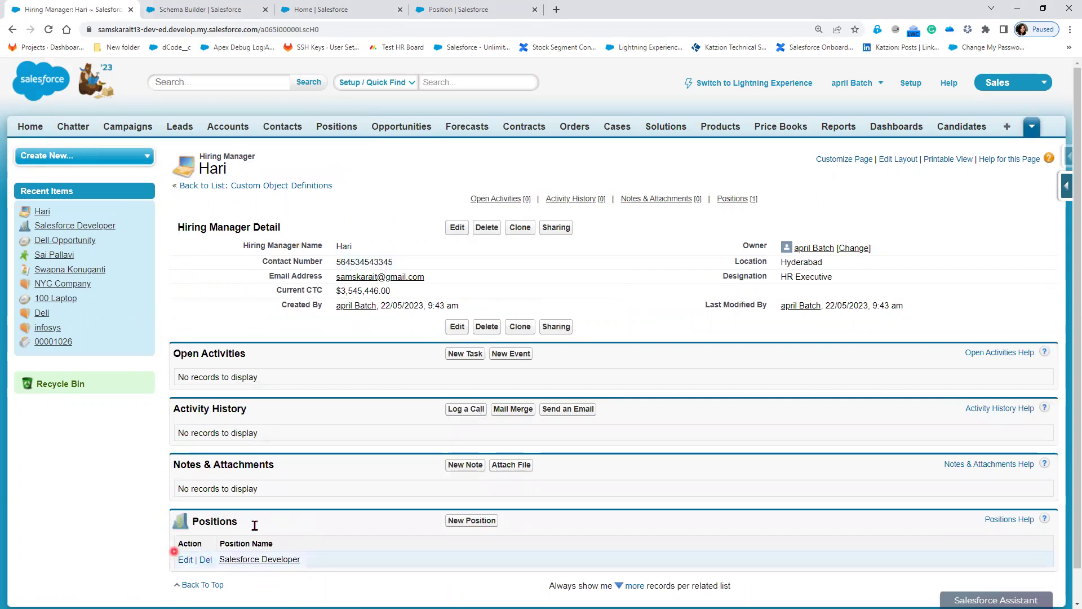
left_click(754, 84)
Switch to the PowerPoint slide show and advance through the use case instructions for creating a custom field on the Position object
key("alt+Tab")
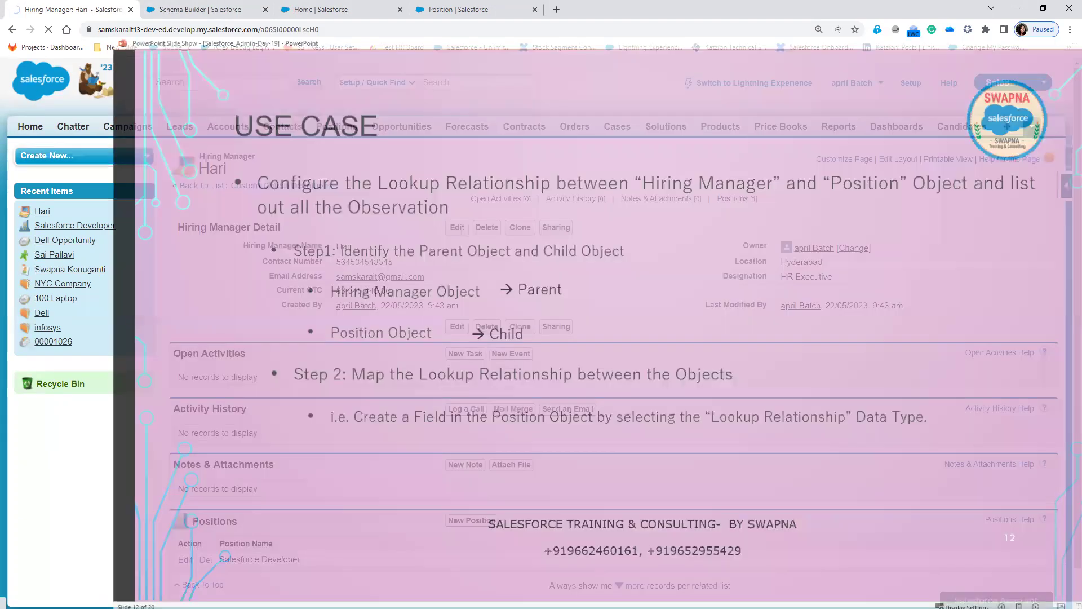
left_click(597, 361)
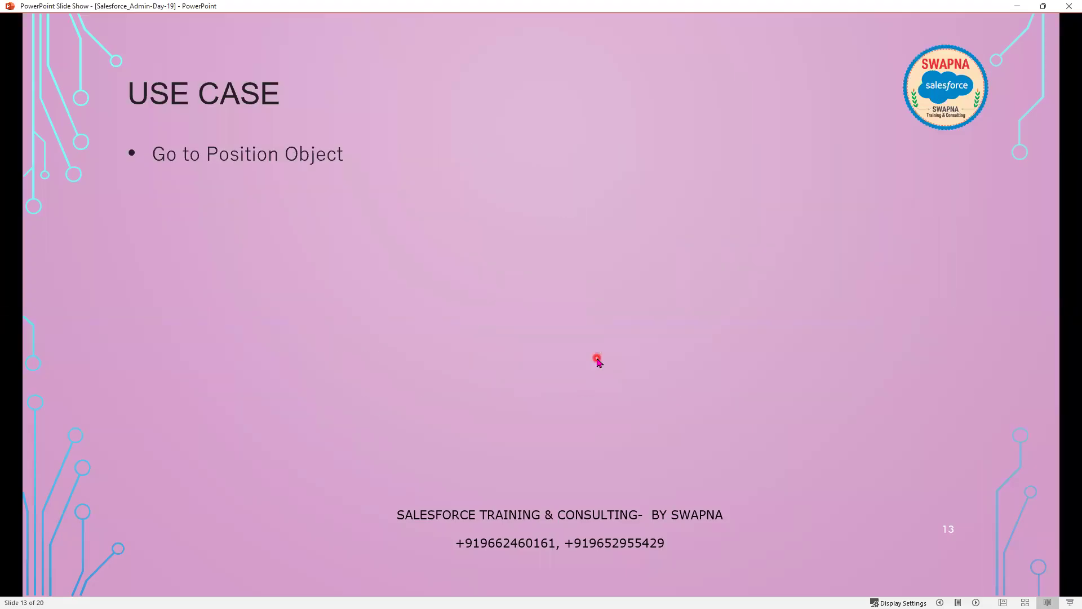
left_click(597, 360)
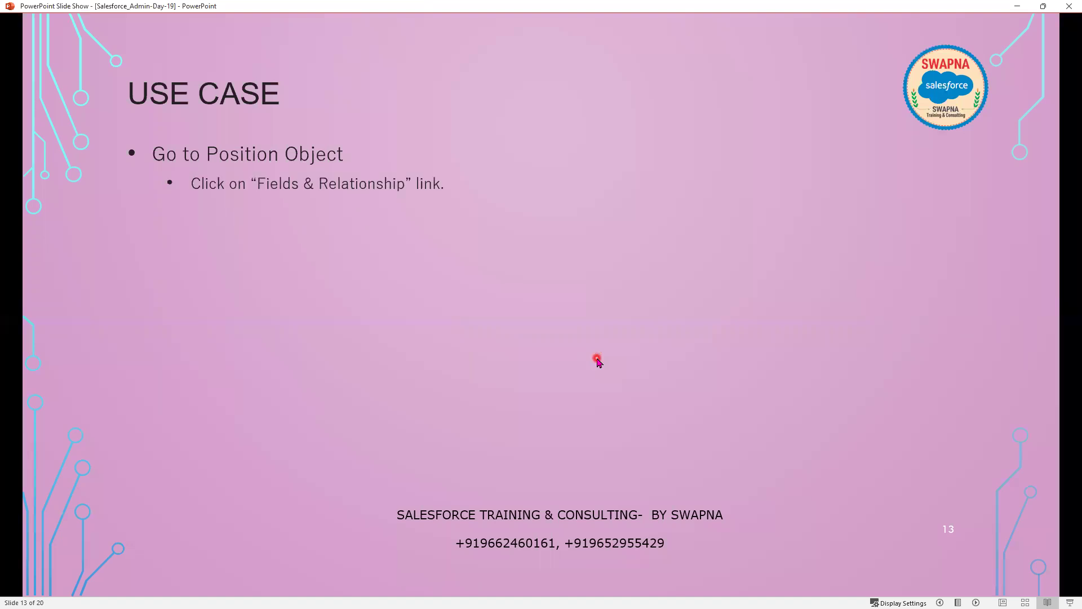
left_click(522, 358)
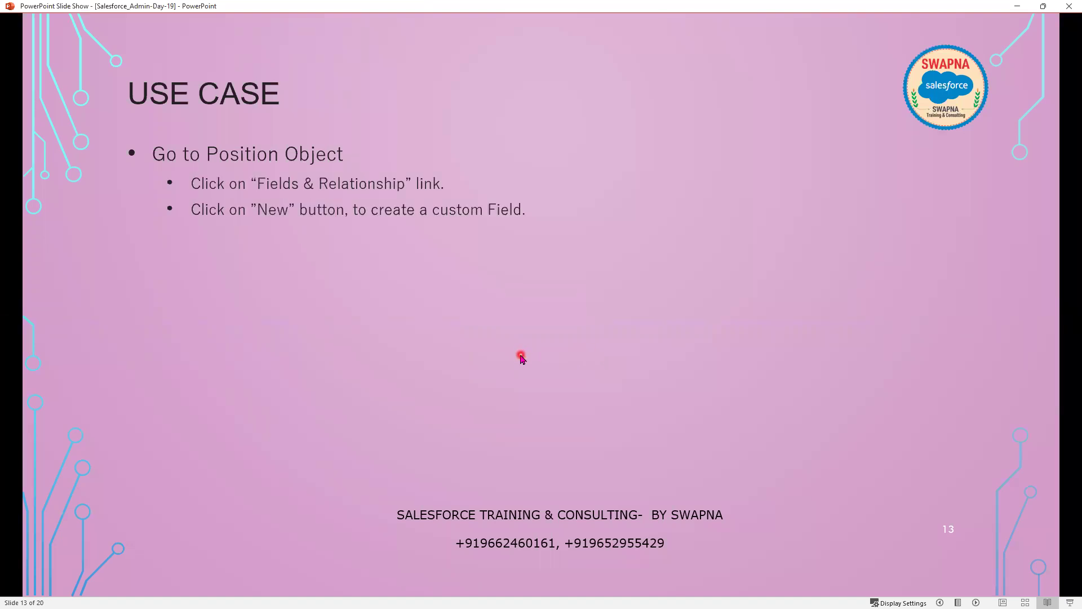